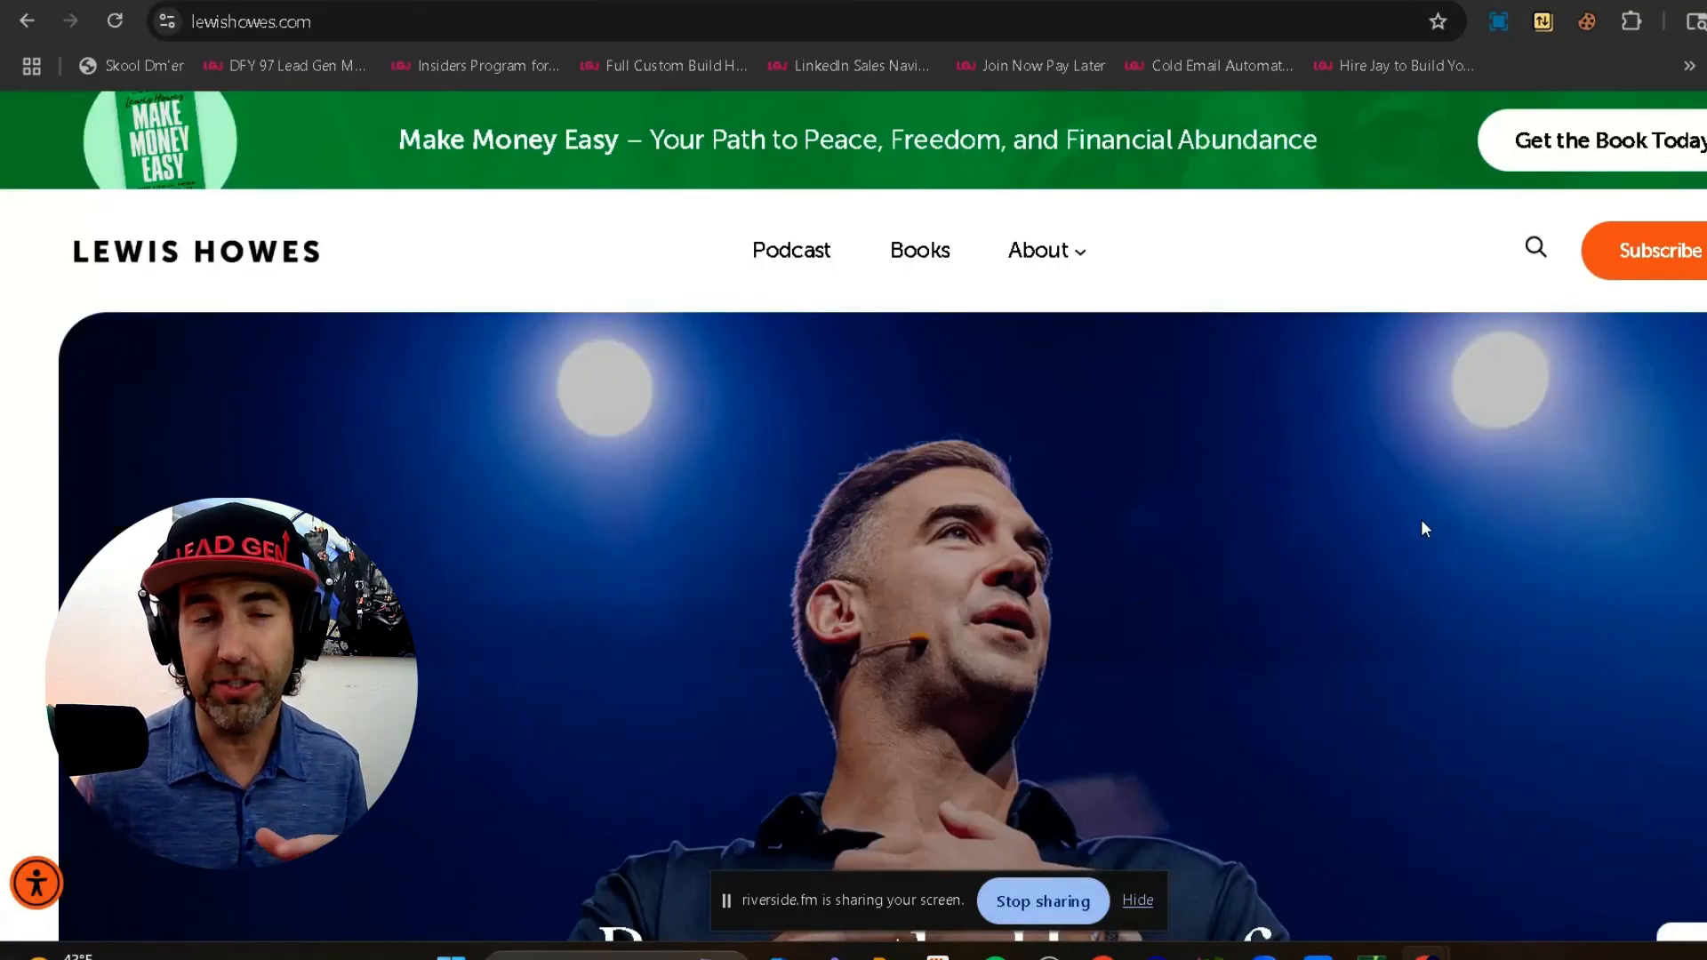
# Step: Look through the Lewis Howes homepage, from the hero banner down to the section inviting visitors to join the community
pyautogui.scroll(-7, 1421, 521)
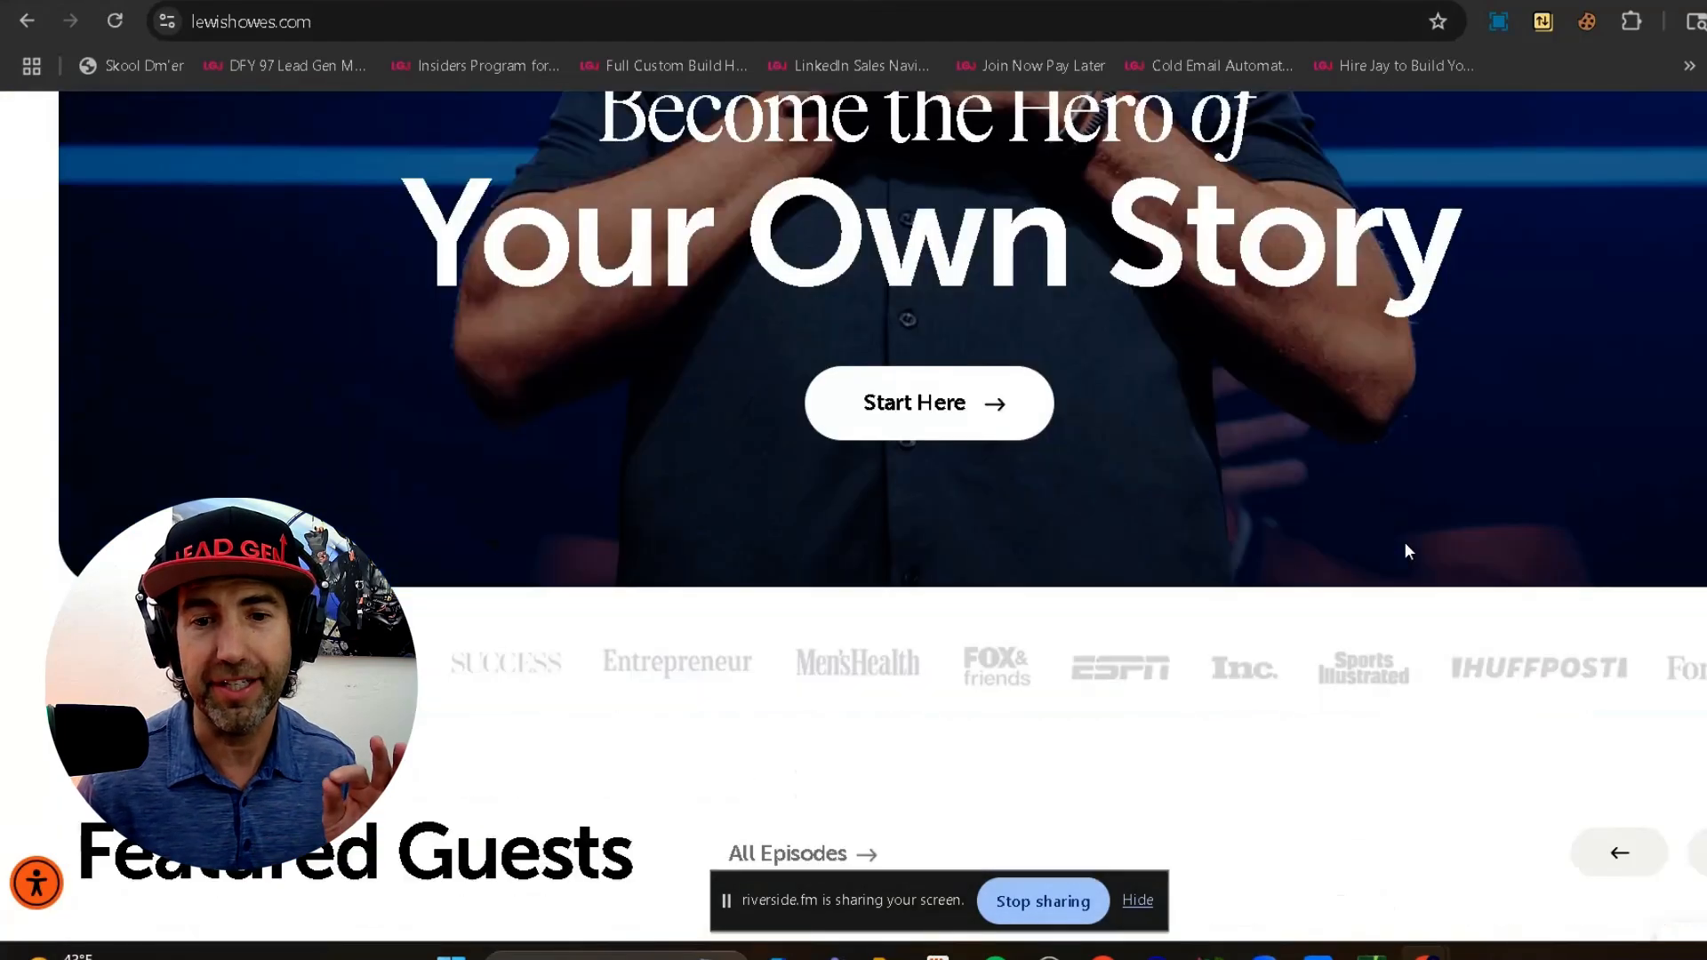
pyautogui.scroll(-8, 1405, 545)
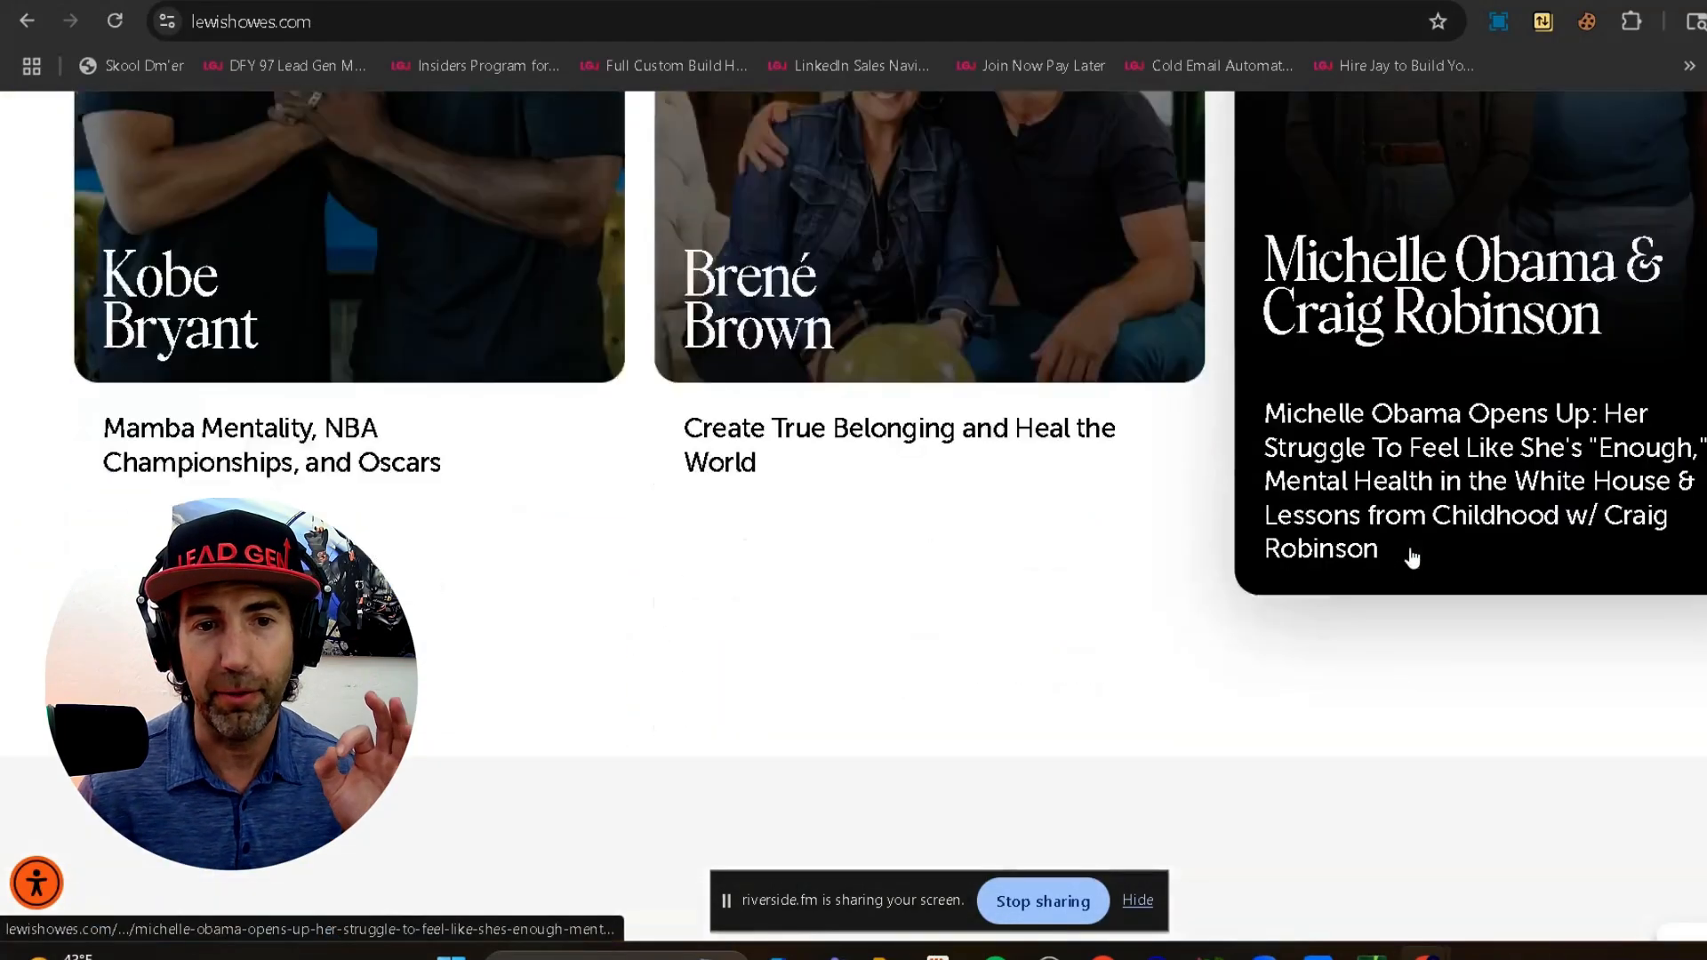
pyautogui.scroll(-7, 1412, 558)
pyautogui.scroll(-3, 1415, 548)
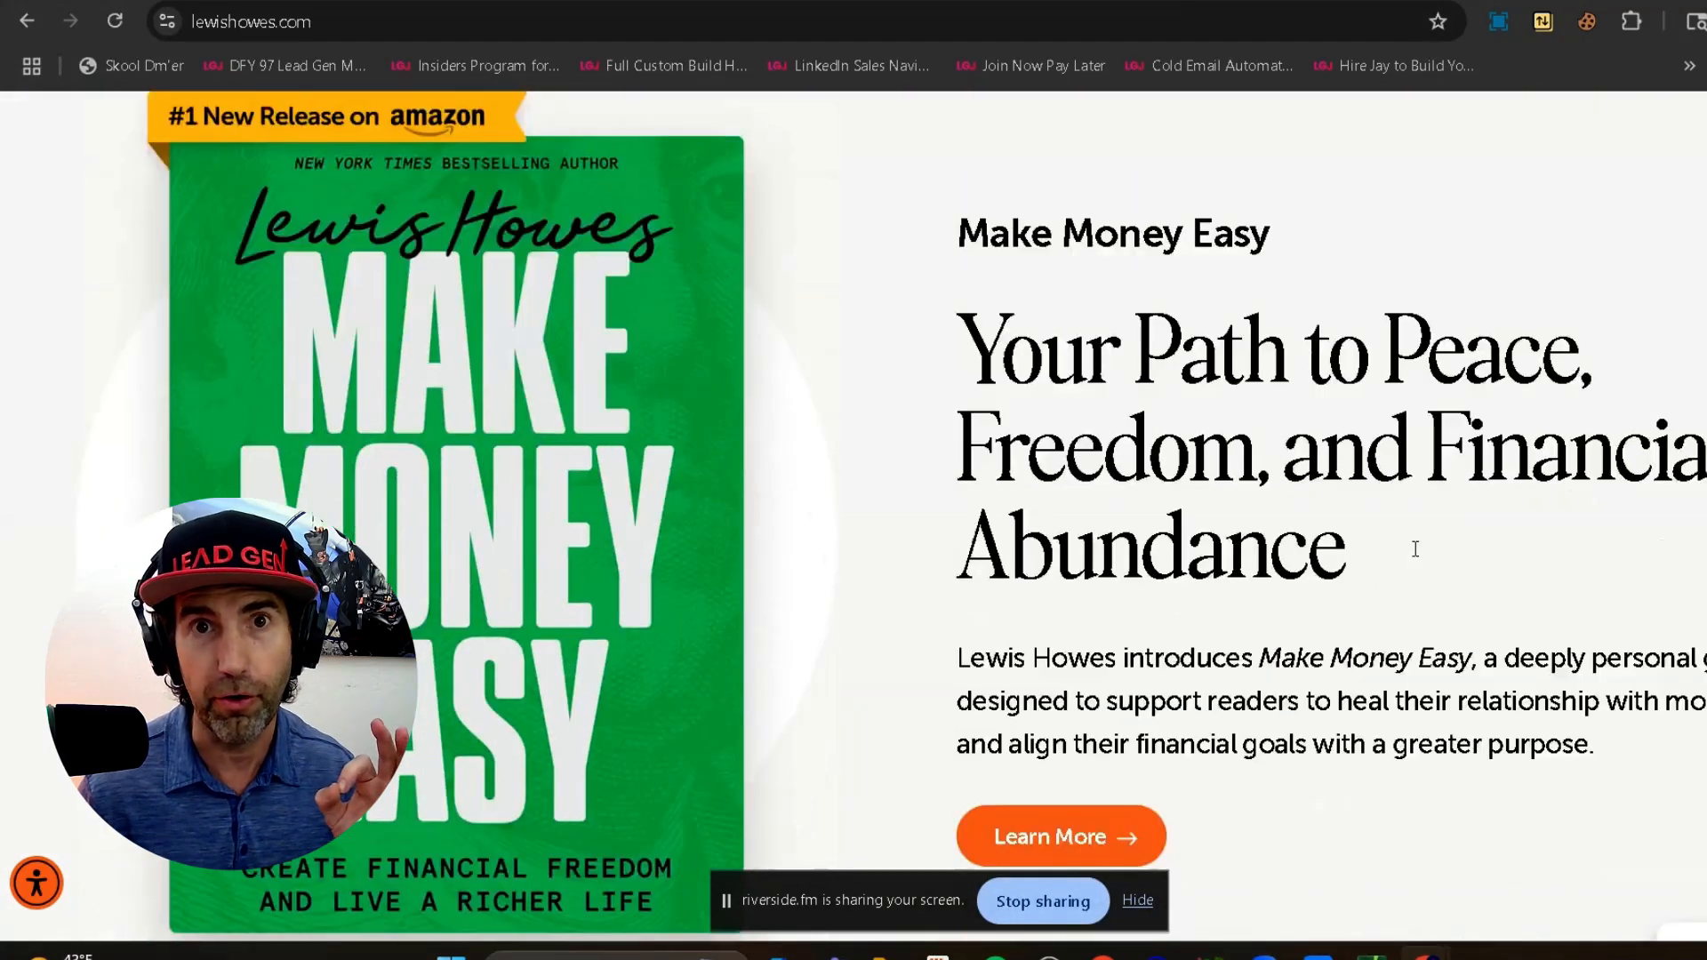
pyautogui.scroll(-10, 1415, 548)
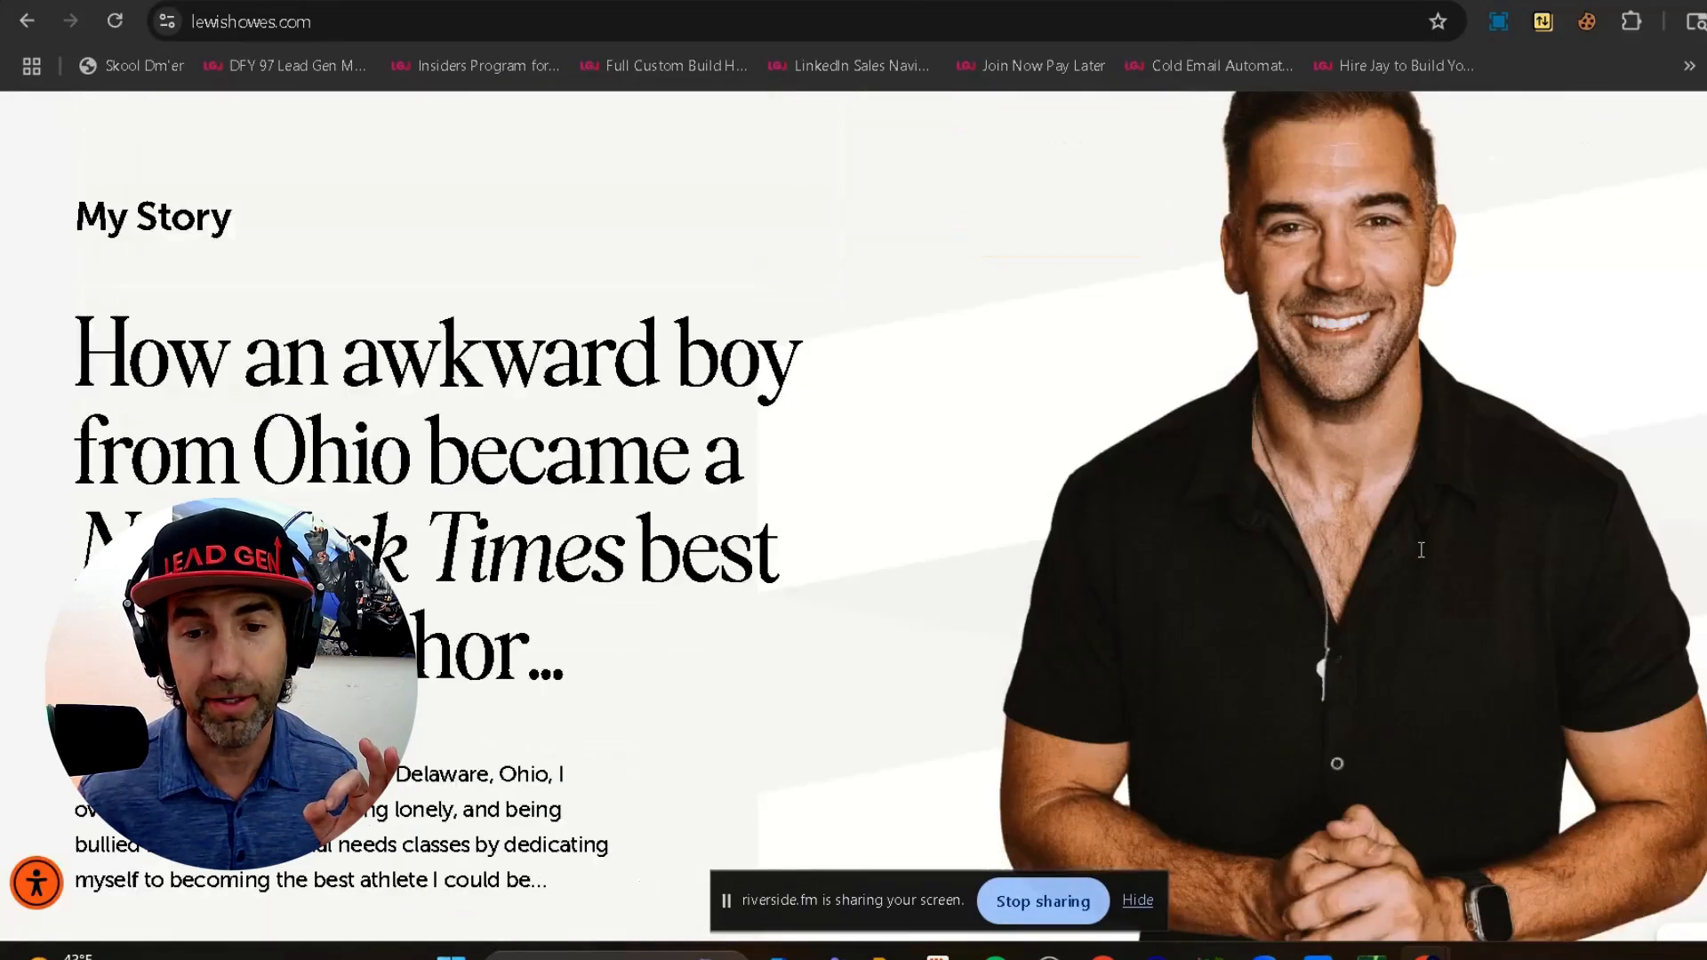
pyautogui.scroll(-9, 1420, 551)
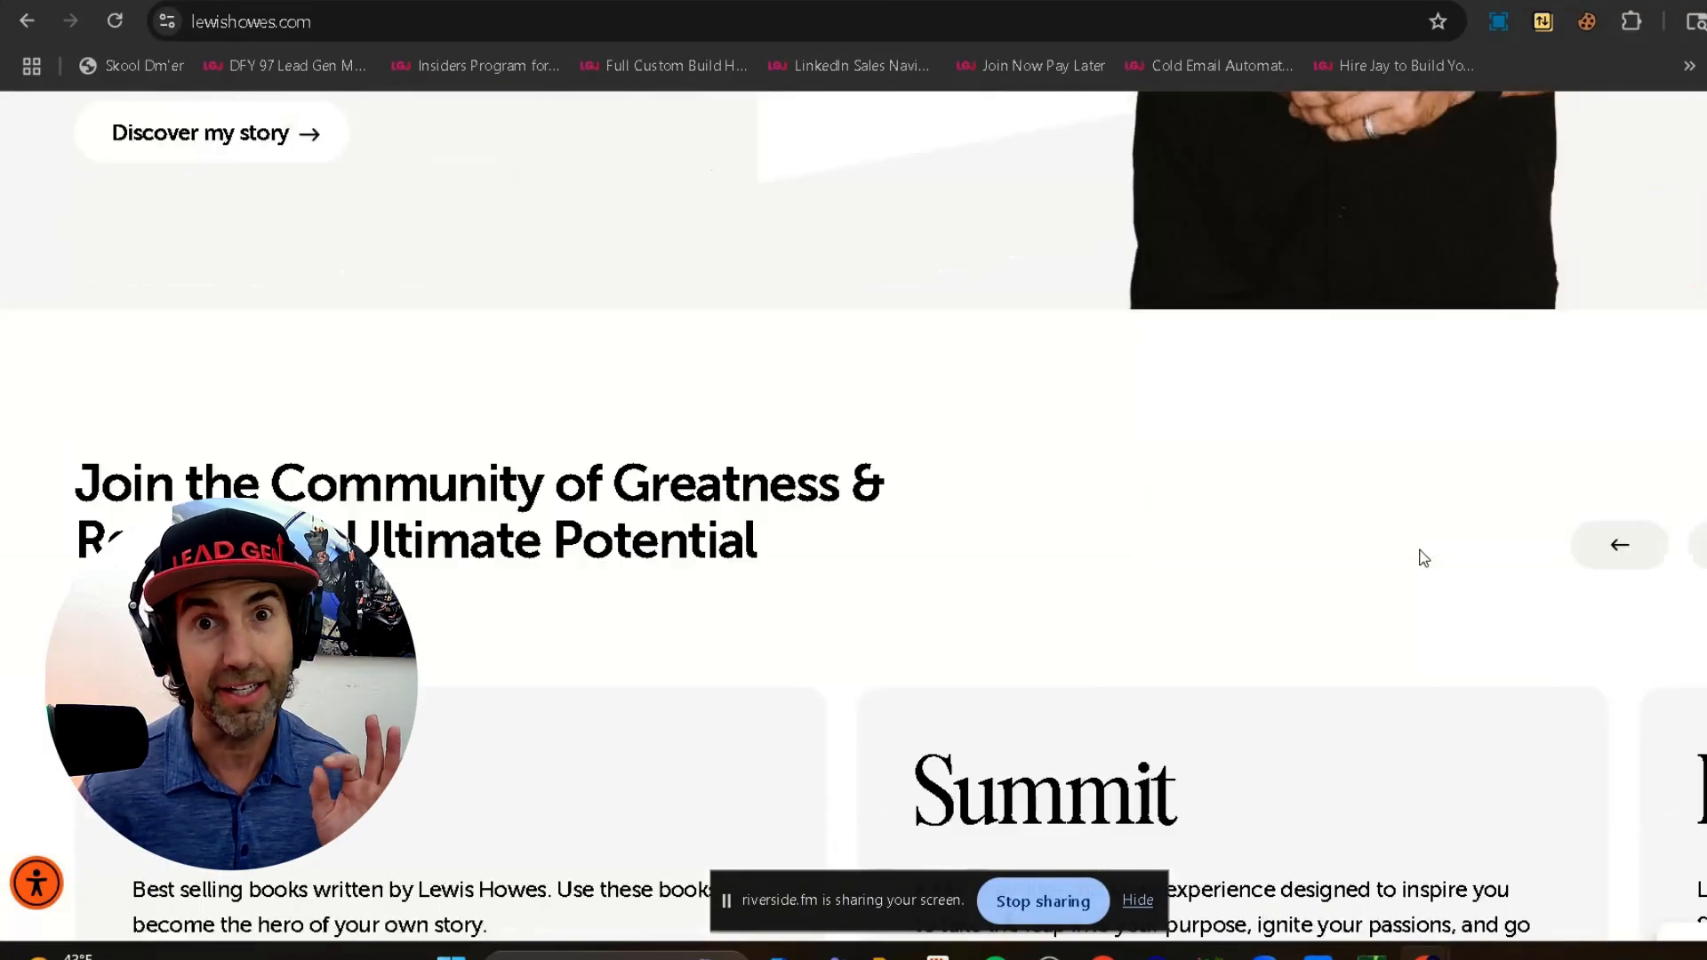
pyautogui.scroll(-12, 1421, 557)
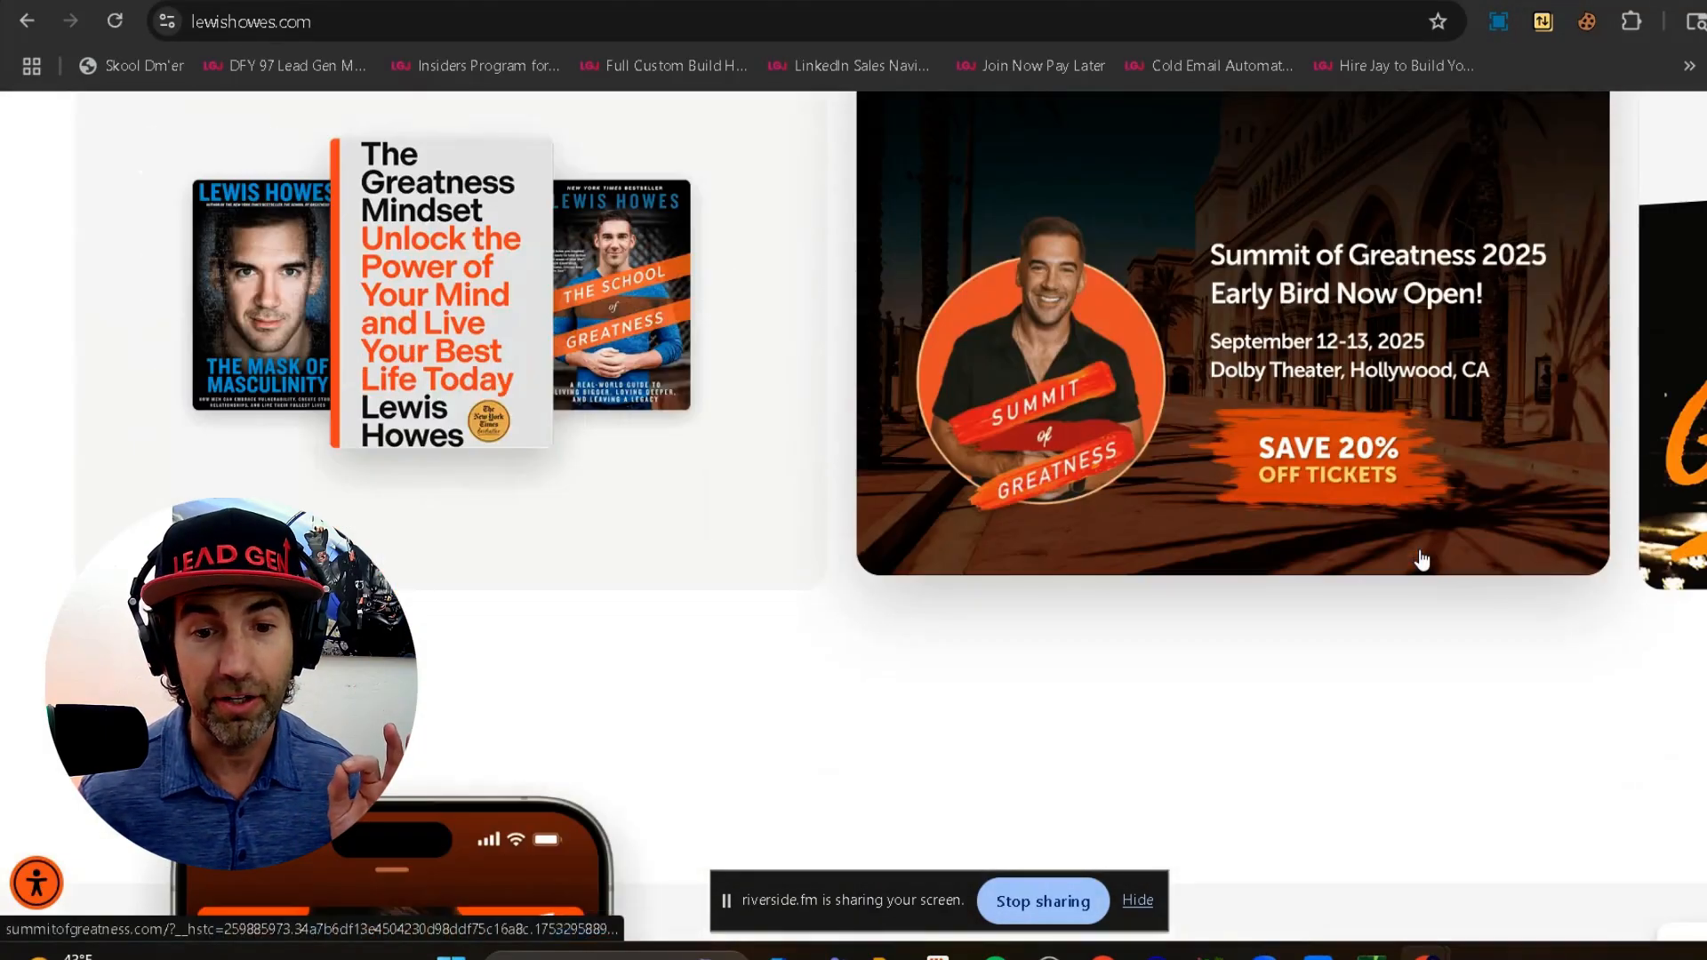
pyautogui.scroll(-7, 1422, 559)
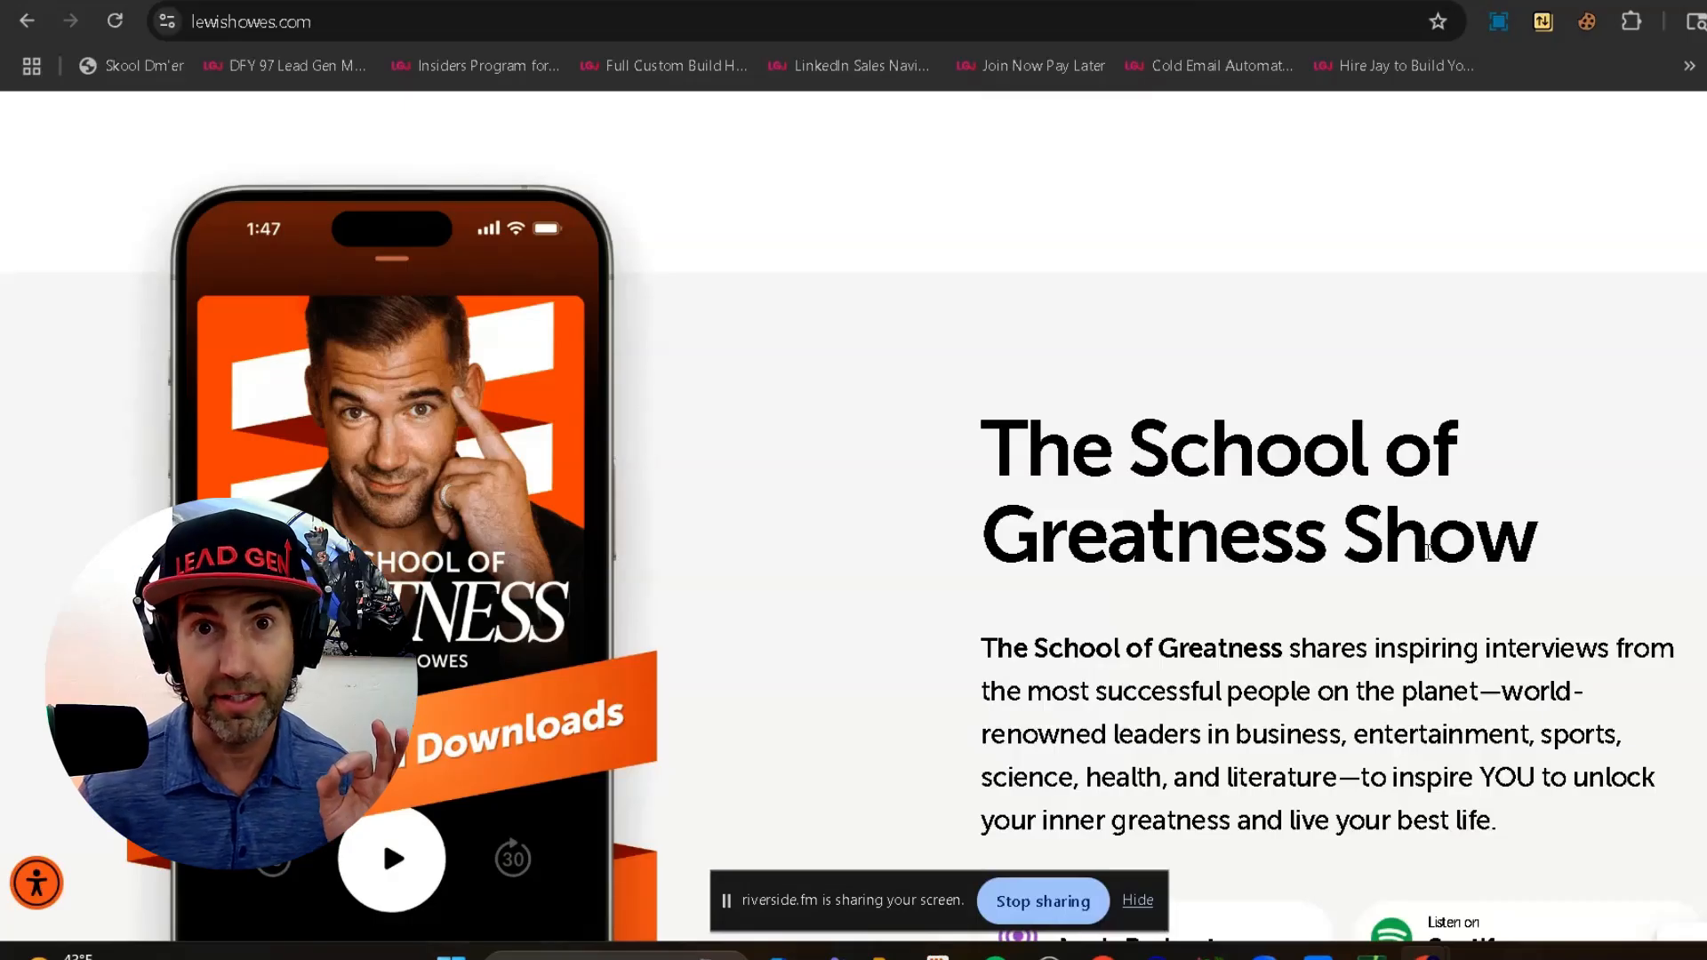
pyautogui.scroll(-4, 1431, 550)
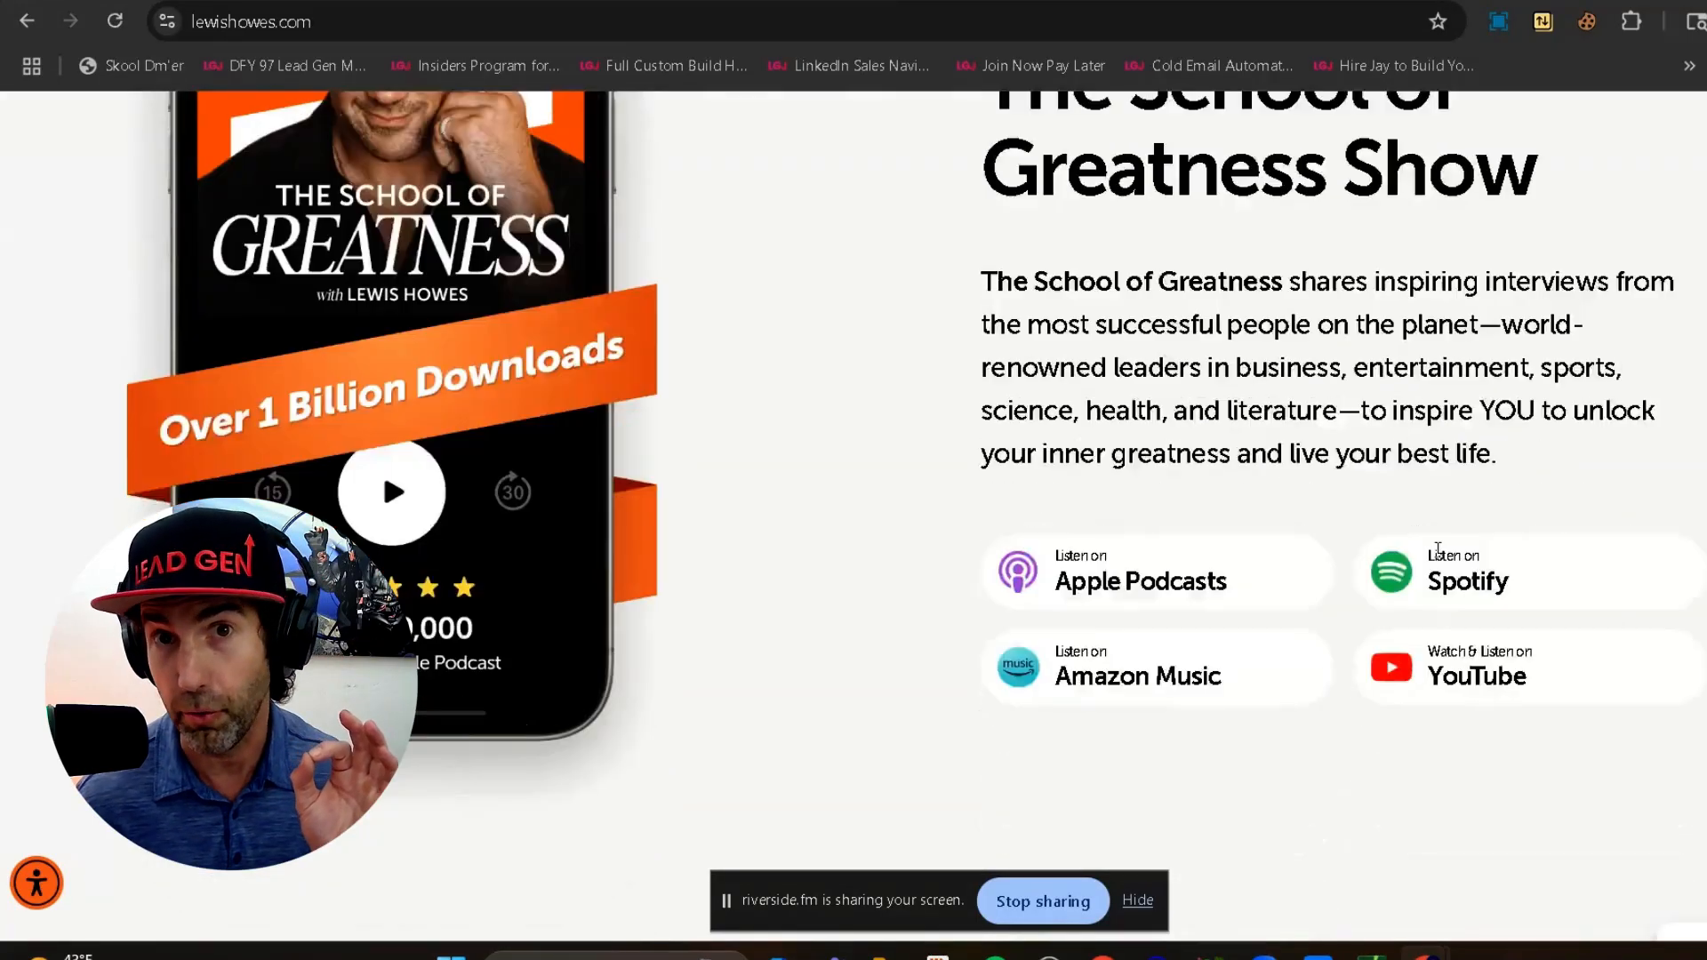
pyautogui.scroll(-8, 1437, 551)
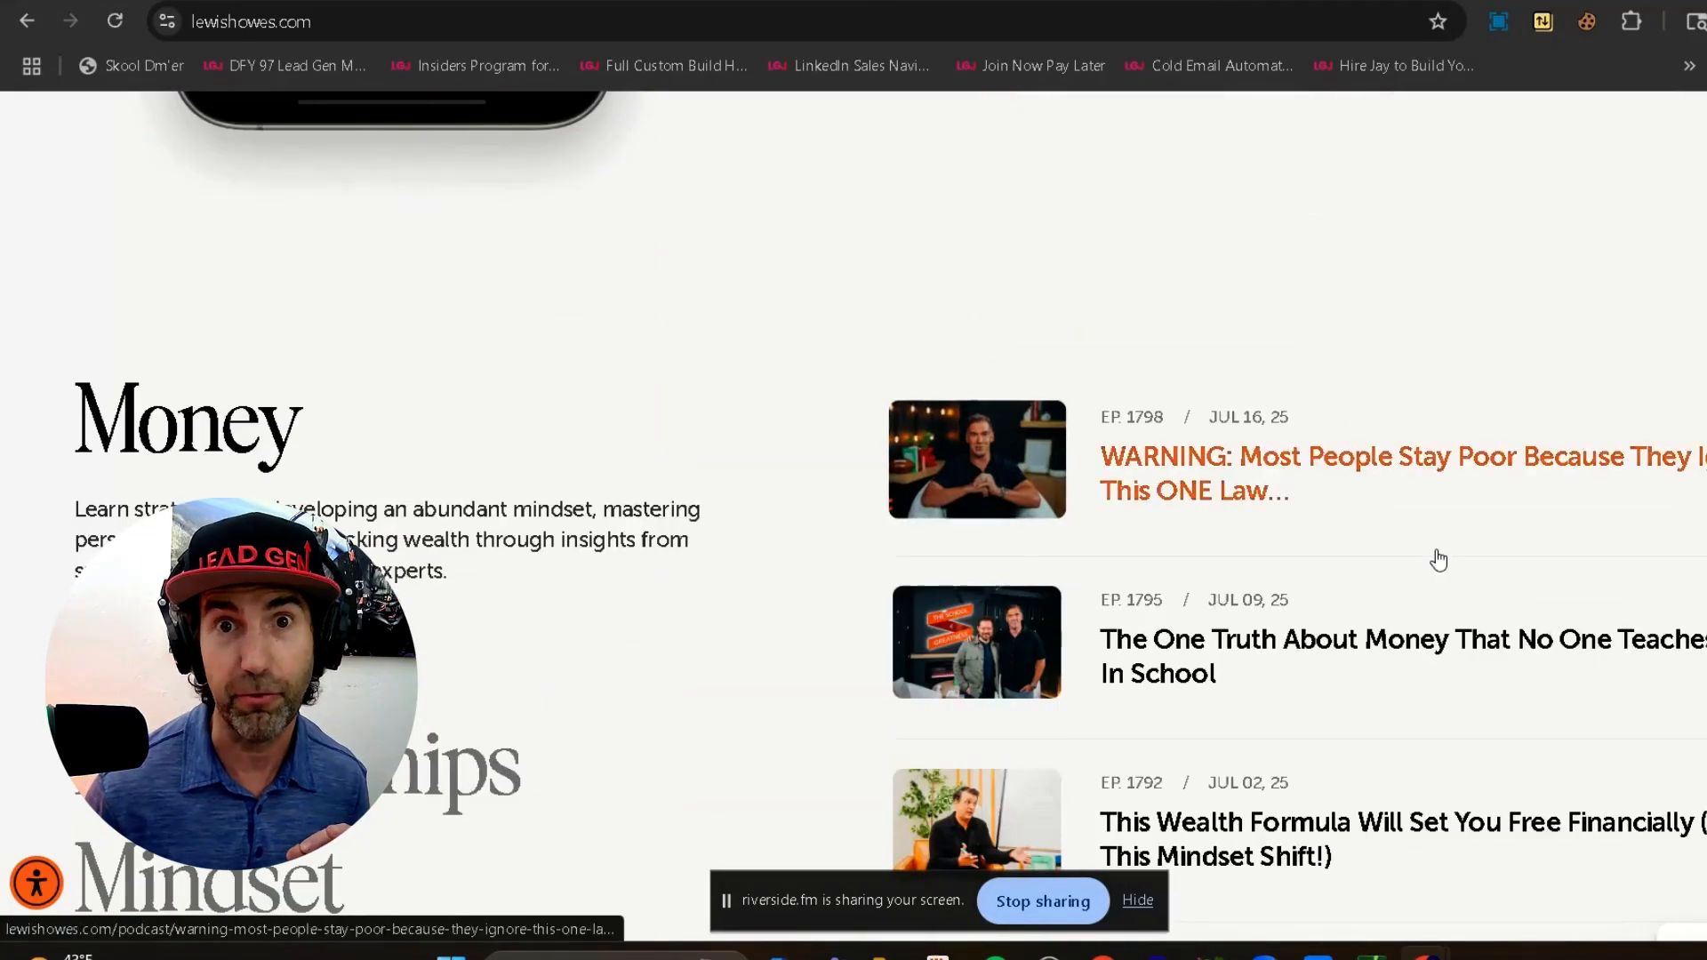
pyautogui.scroll(-3, 1440, 560)
pyautogui.scroll(-3, 1445, 556)
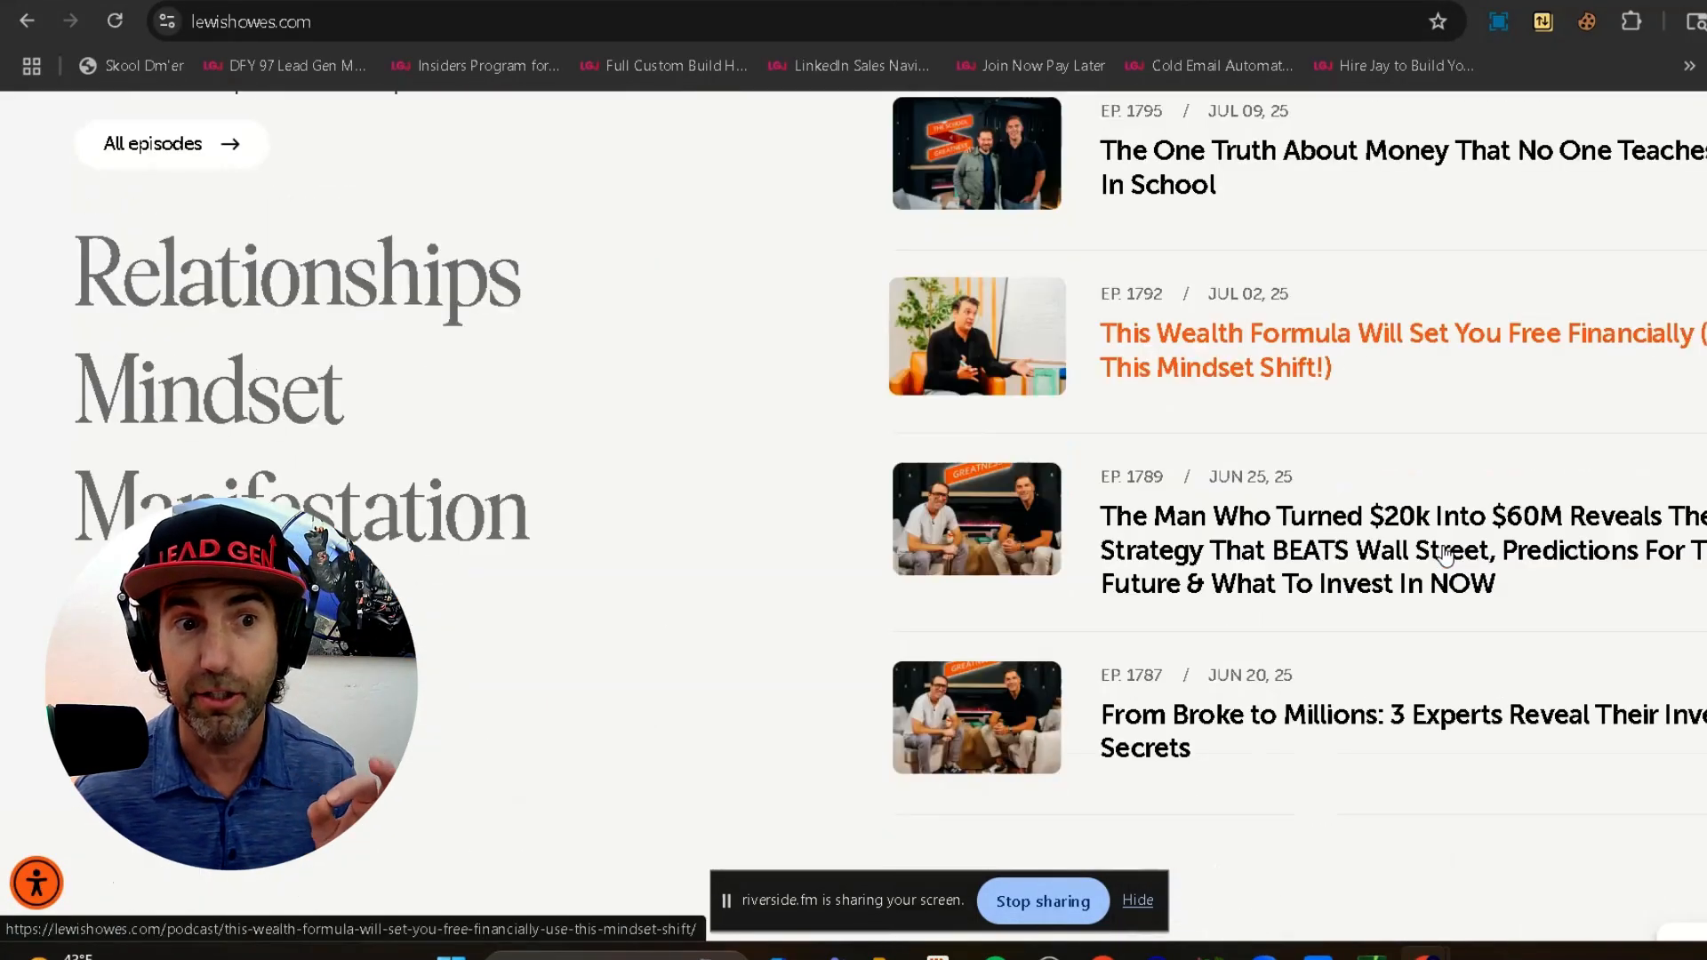
pyautogui.scroll(-4, 1445, 556)
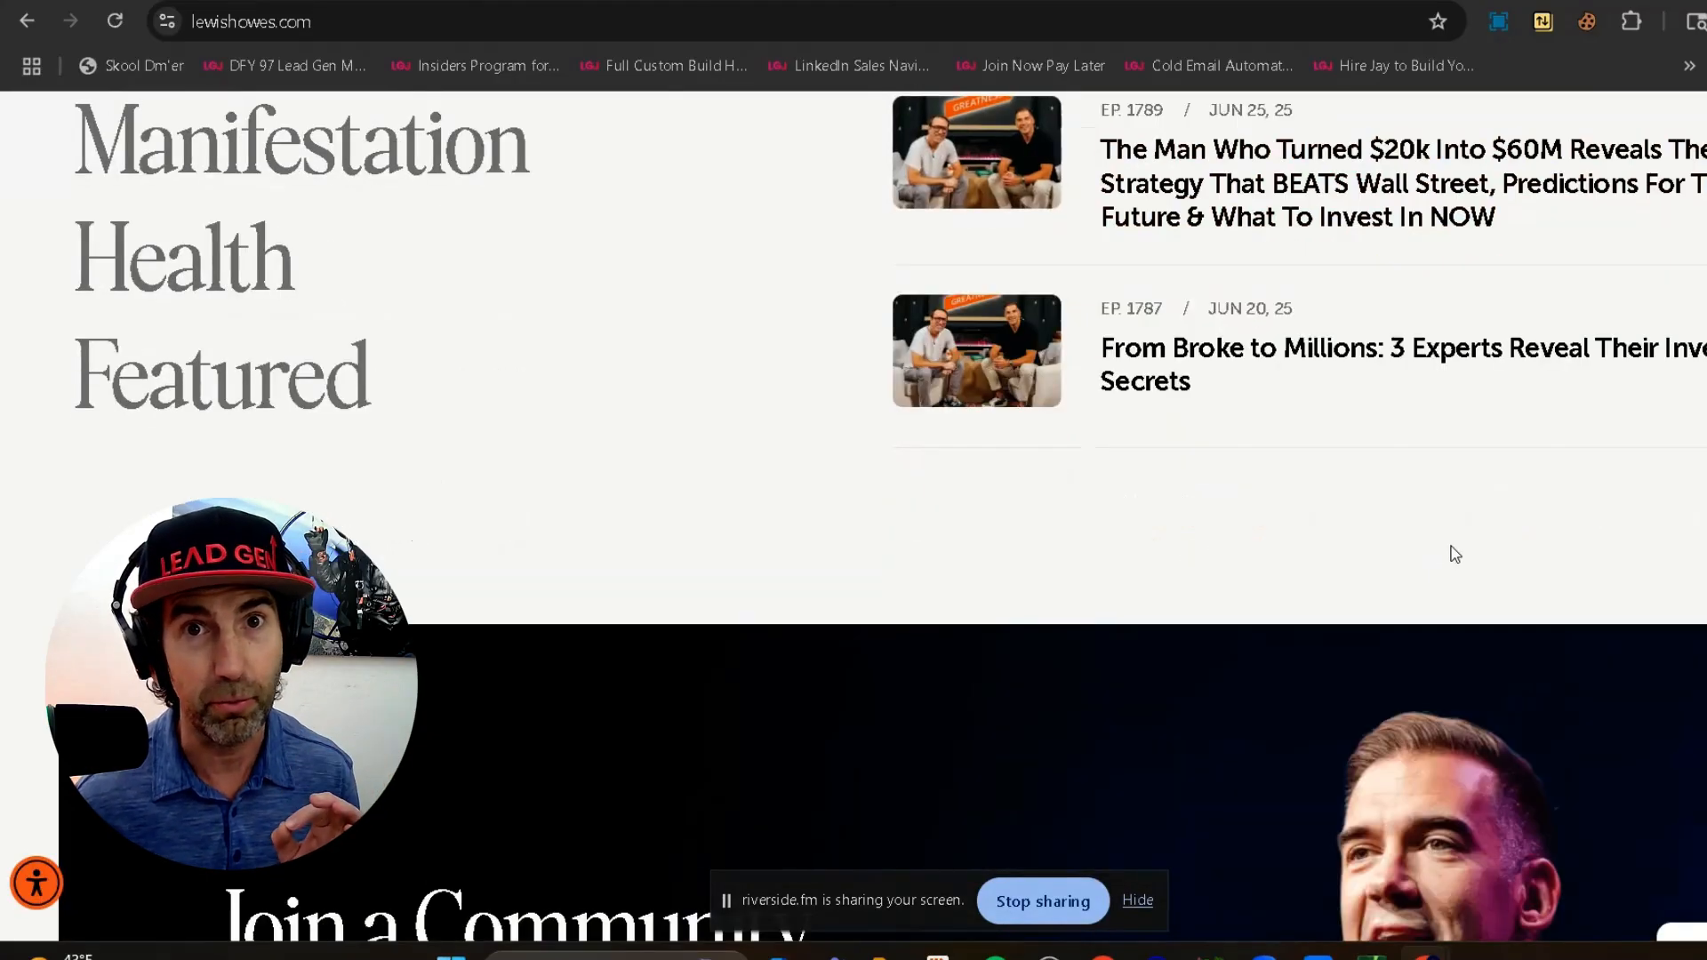
pyautogui.scroll(-4, 1454, 551)
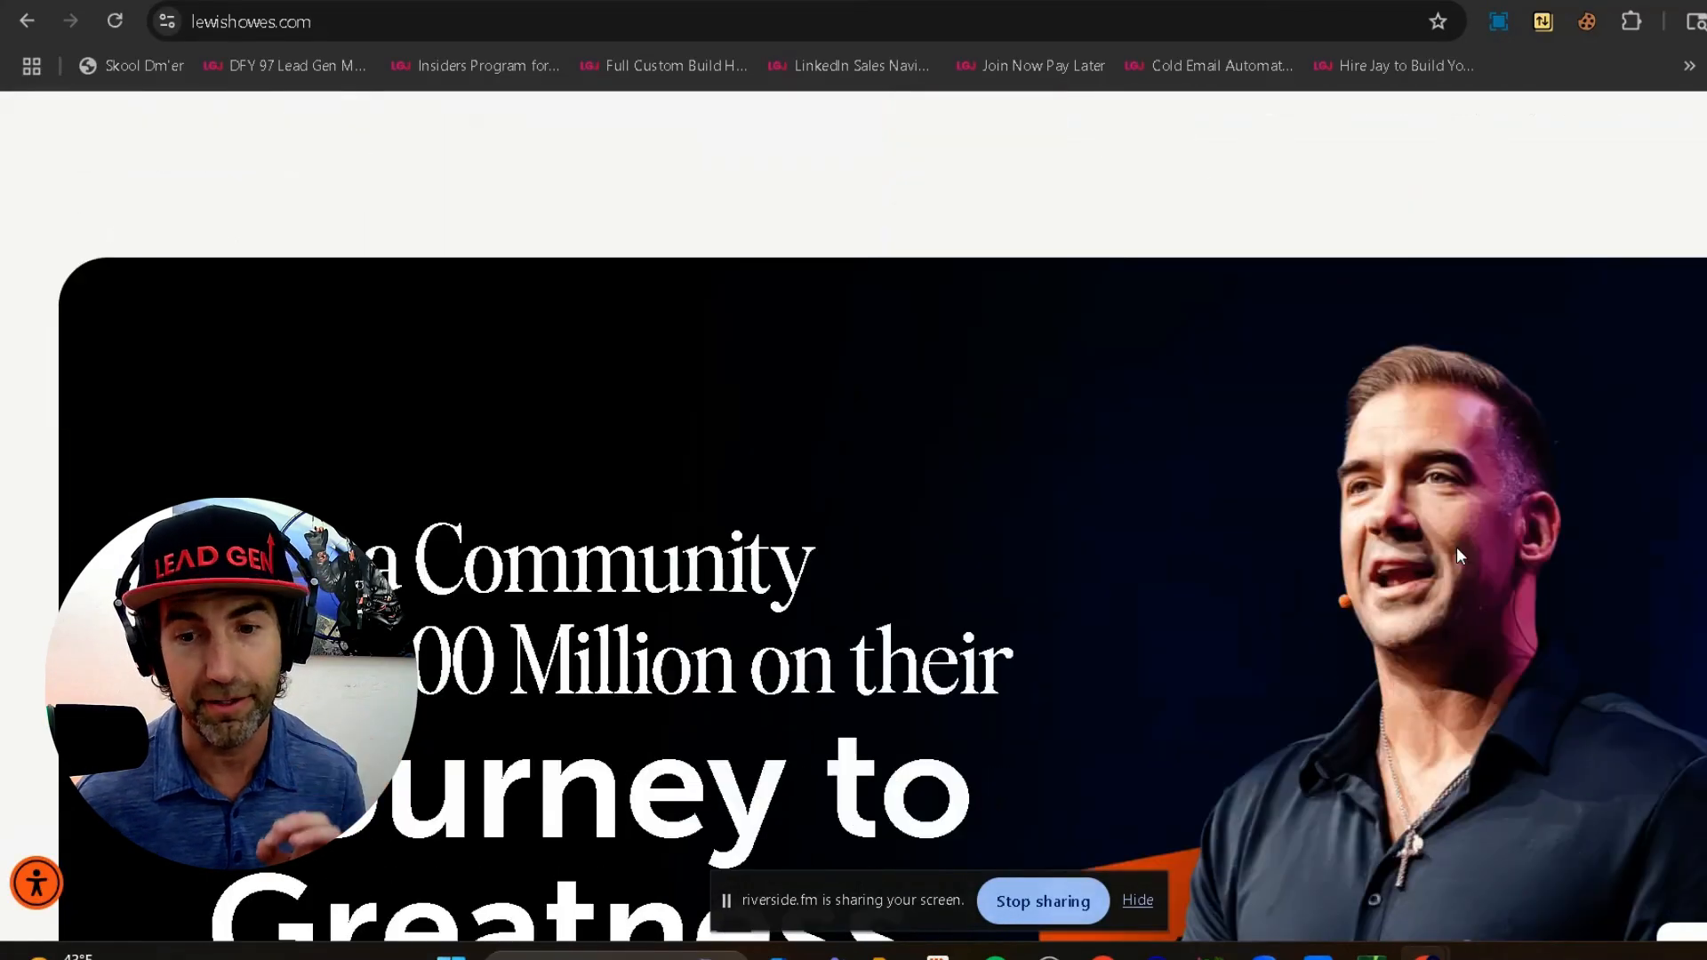
pyautogui.scroll(-5, 1456, 547)
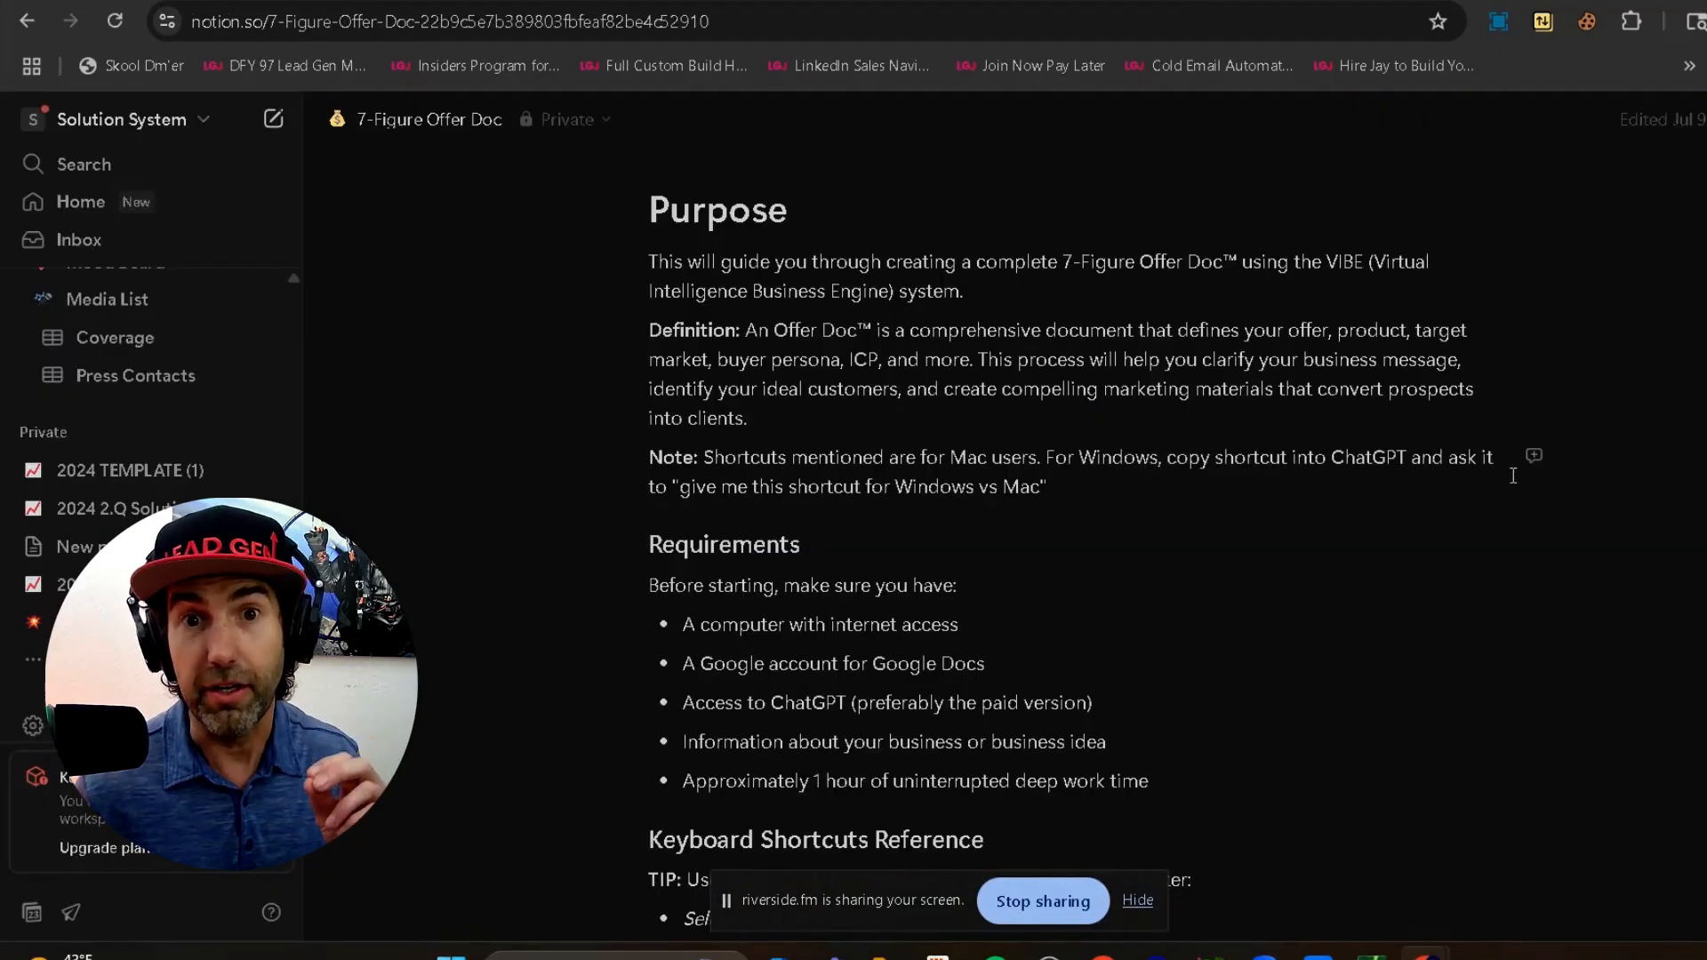
# Step: Switch to the 7-Figure Offer Doc guide in Notion, read down to section 2.1, and open a blank Google Doc from its docs.new link
pyautogui.scroll(-3, 1509, 476)
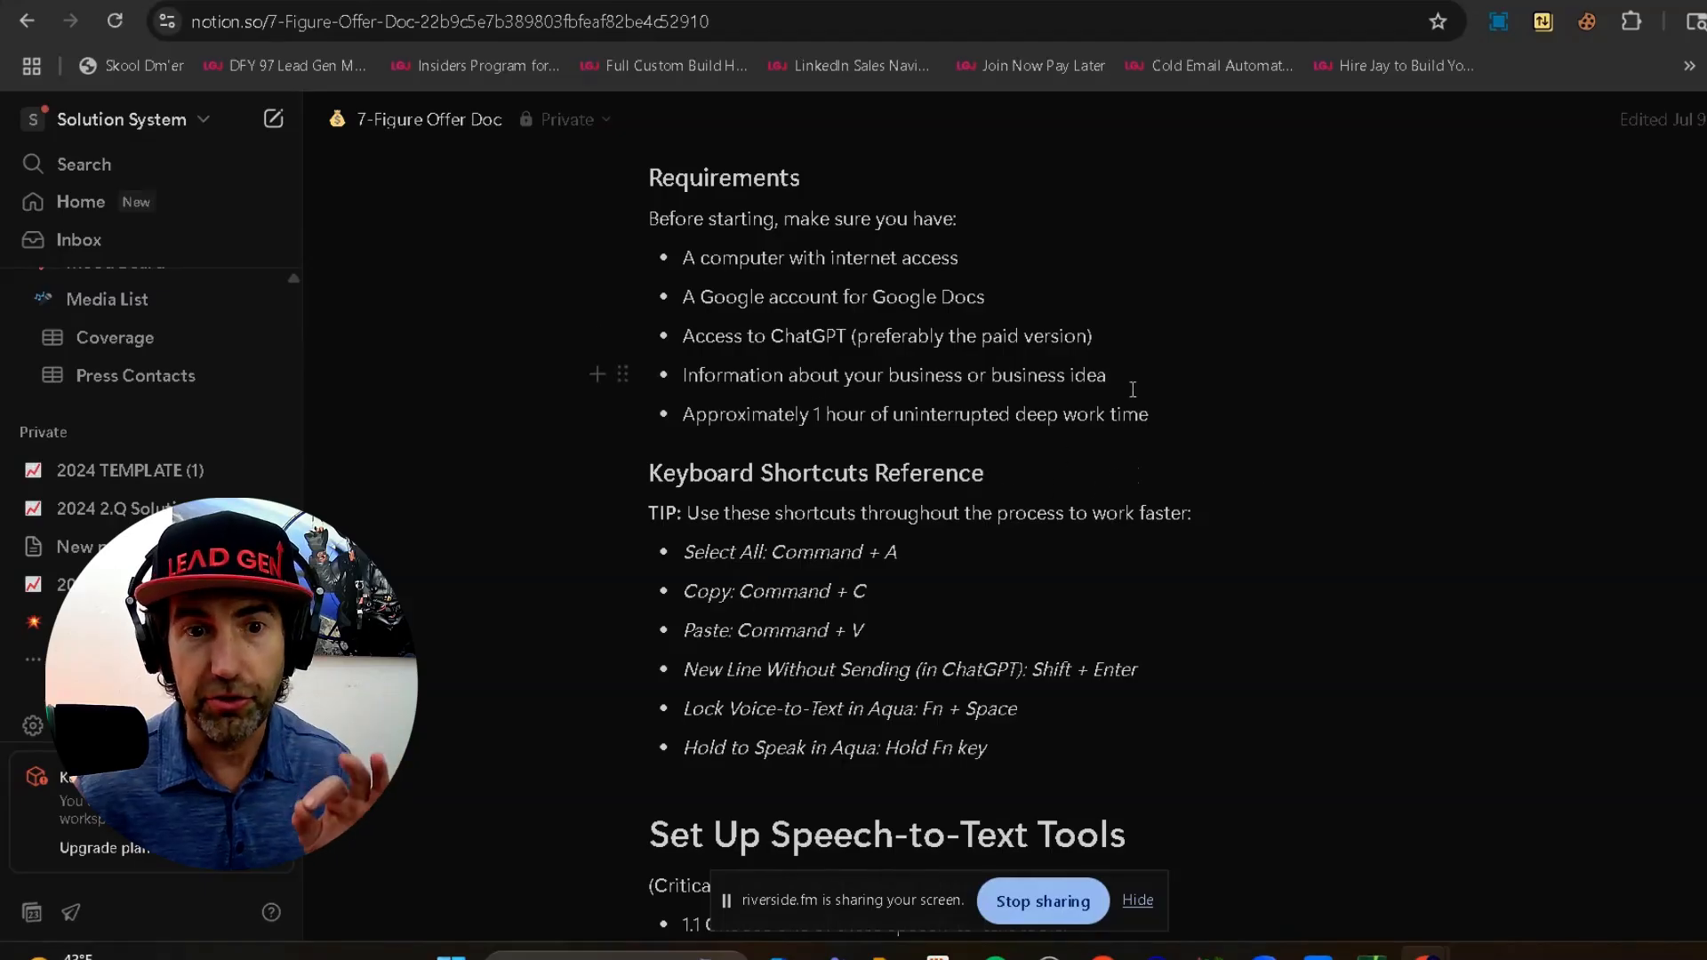
pyautogui.scroll(-3, 1132, 388)
pyautogui.scroll(-3, 1188, 477)
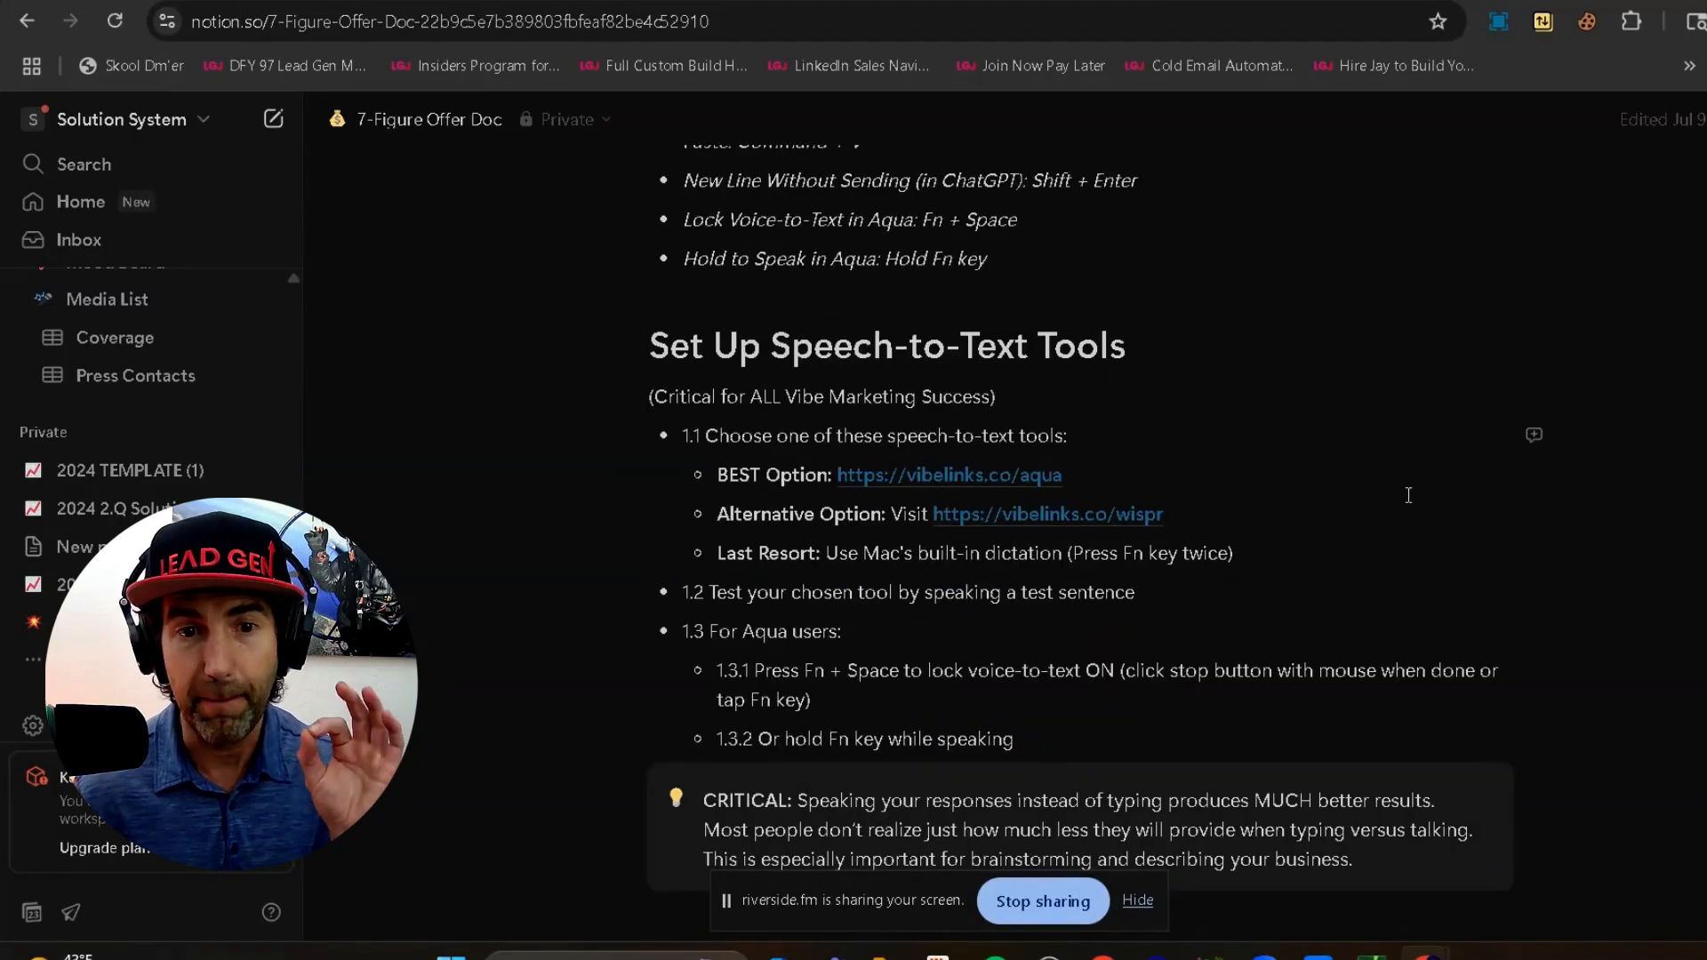
pyautogui.scroll(-2, 1031, 480)
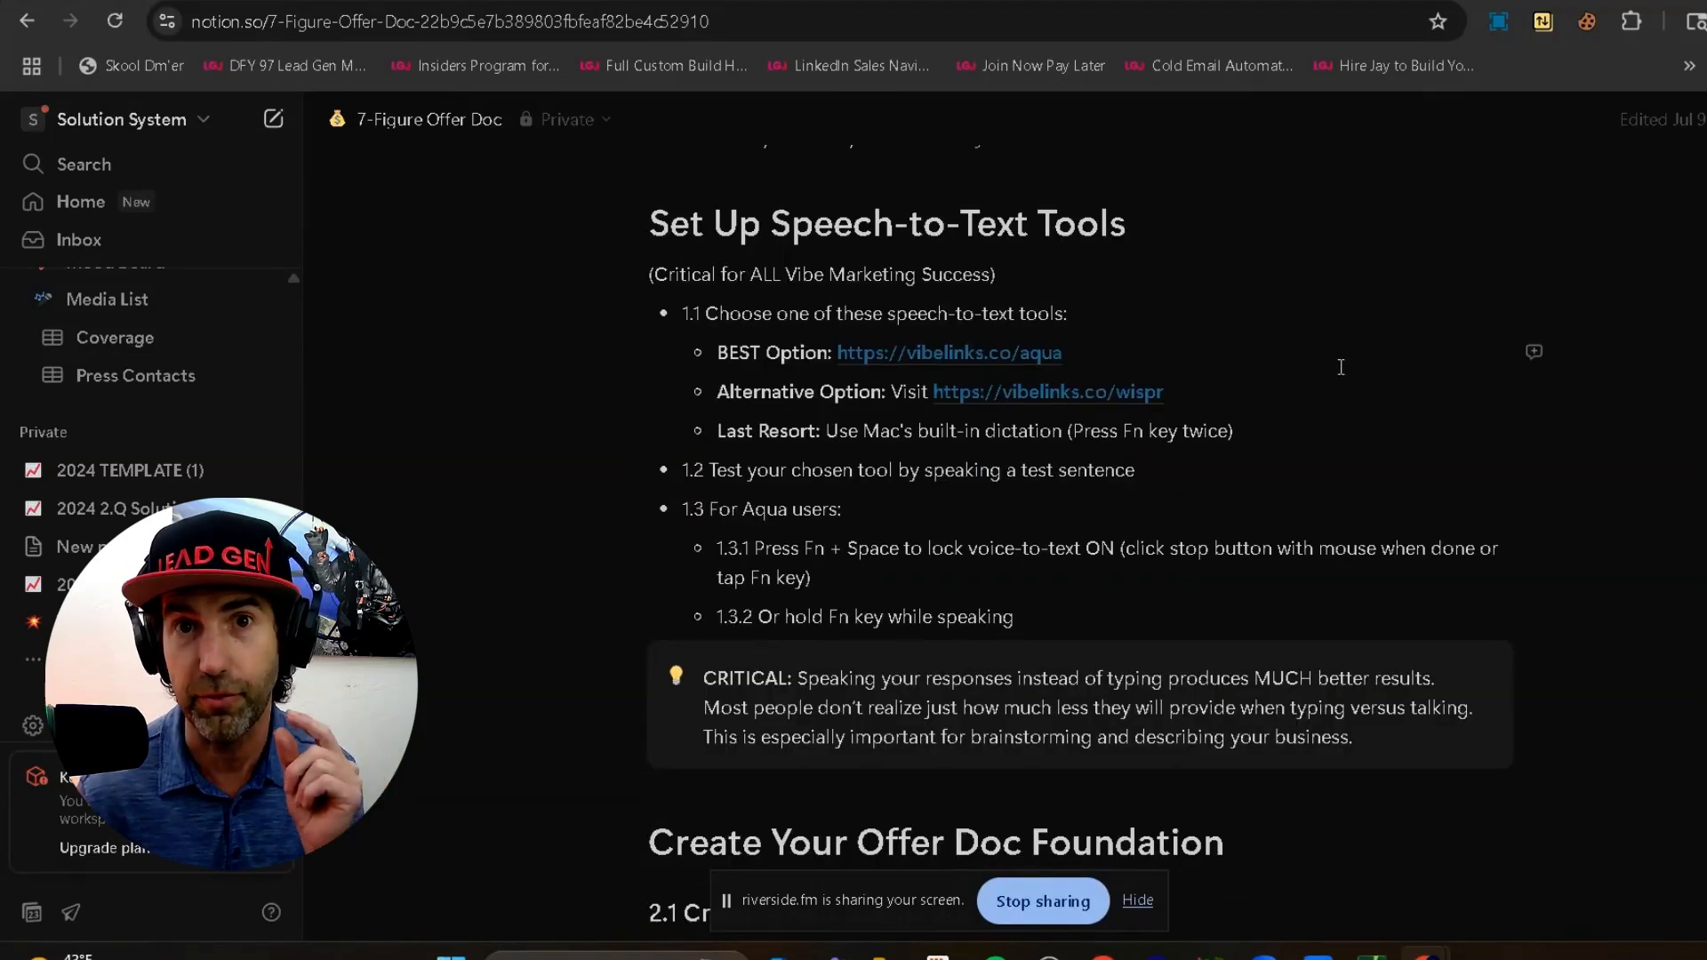
pyautogui.scroll(-3, 1341, 367)
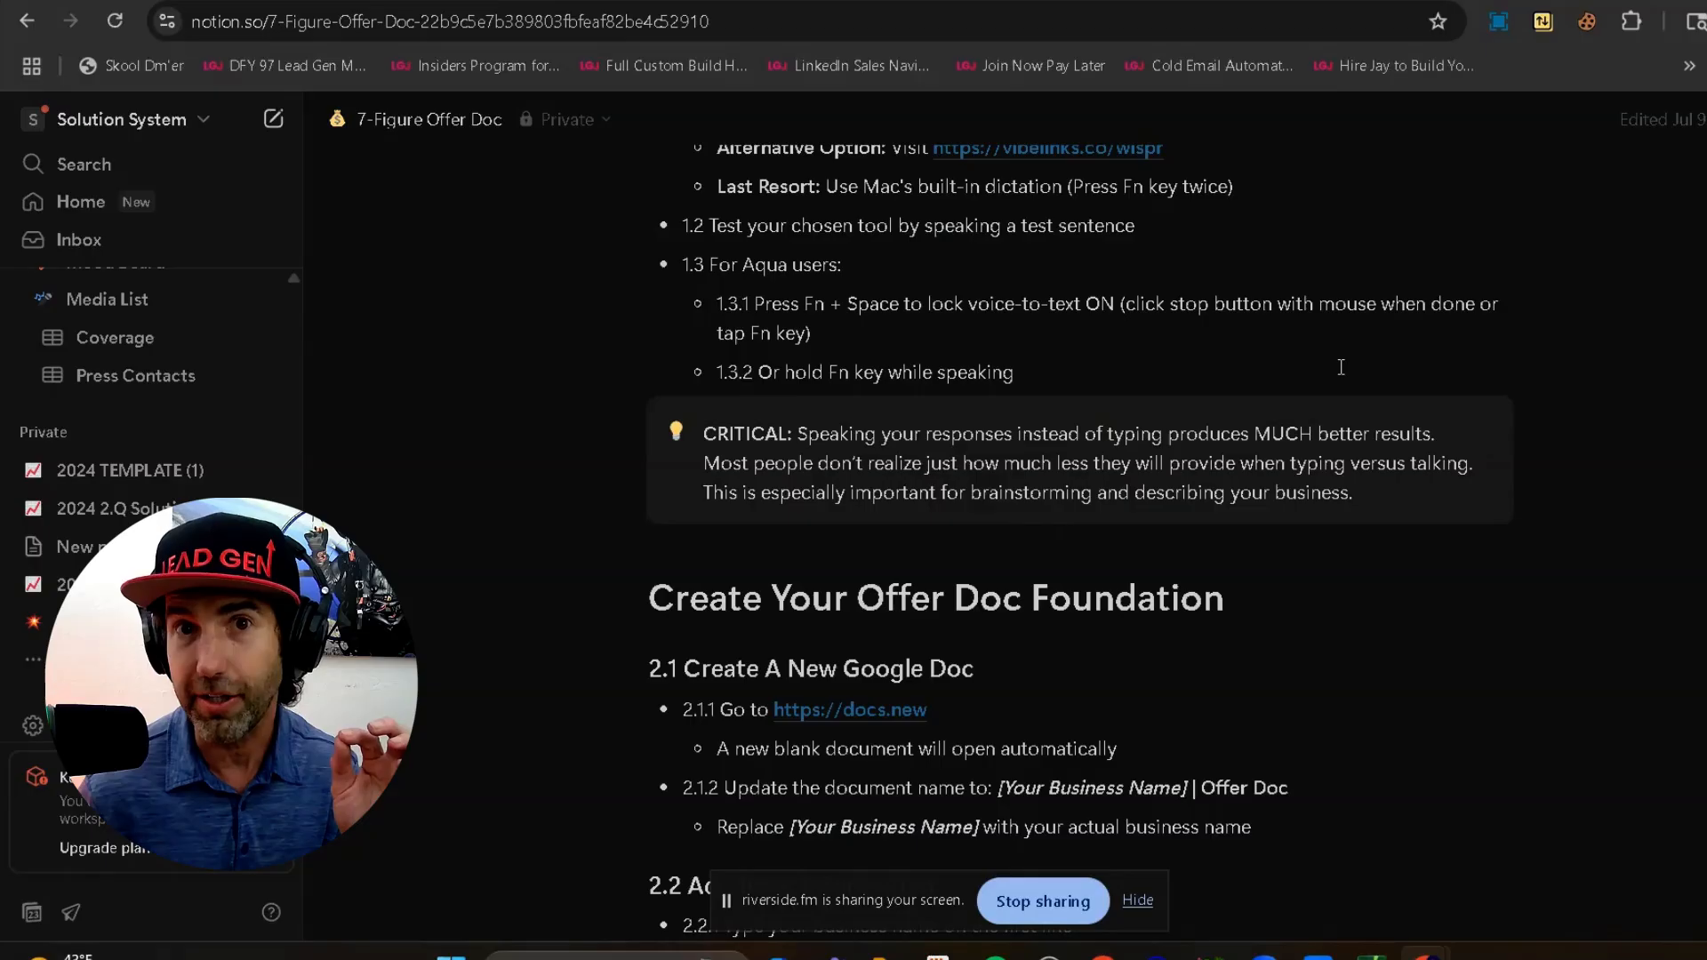
pyautogui.scroll(-3, 1340, 368)
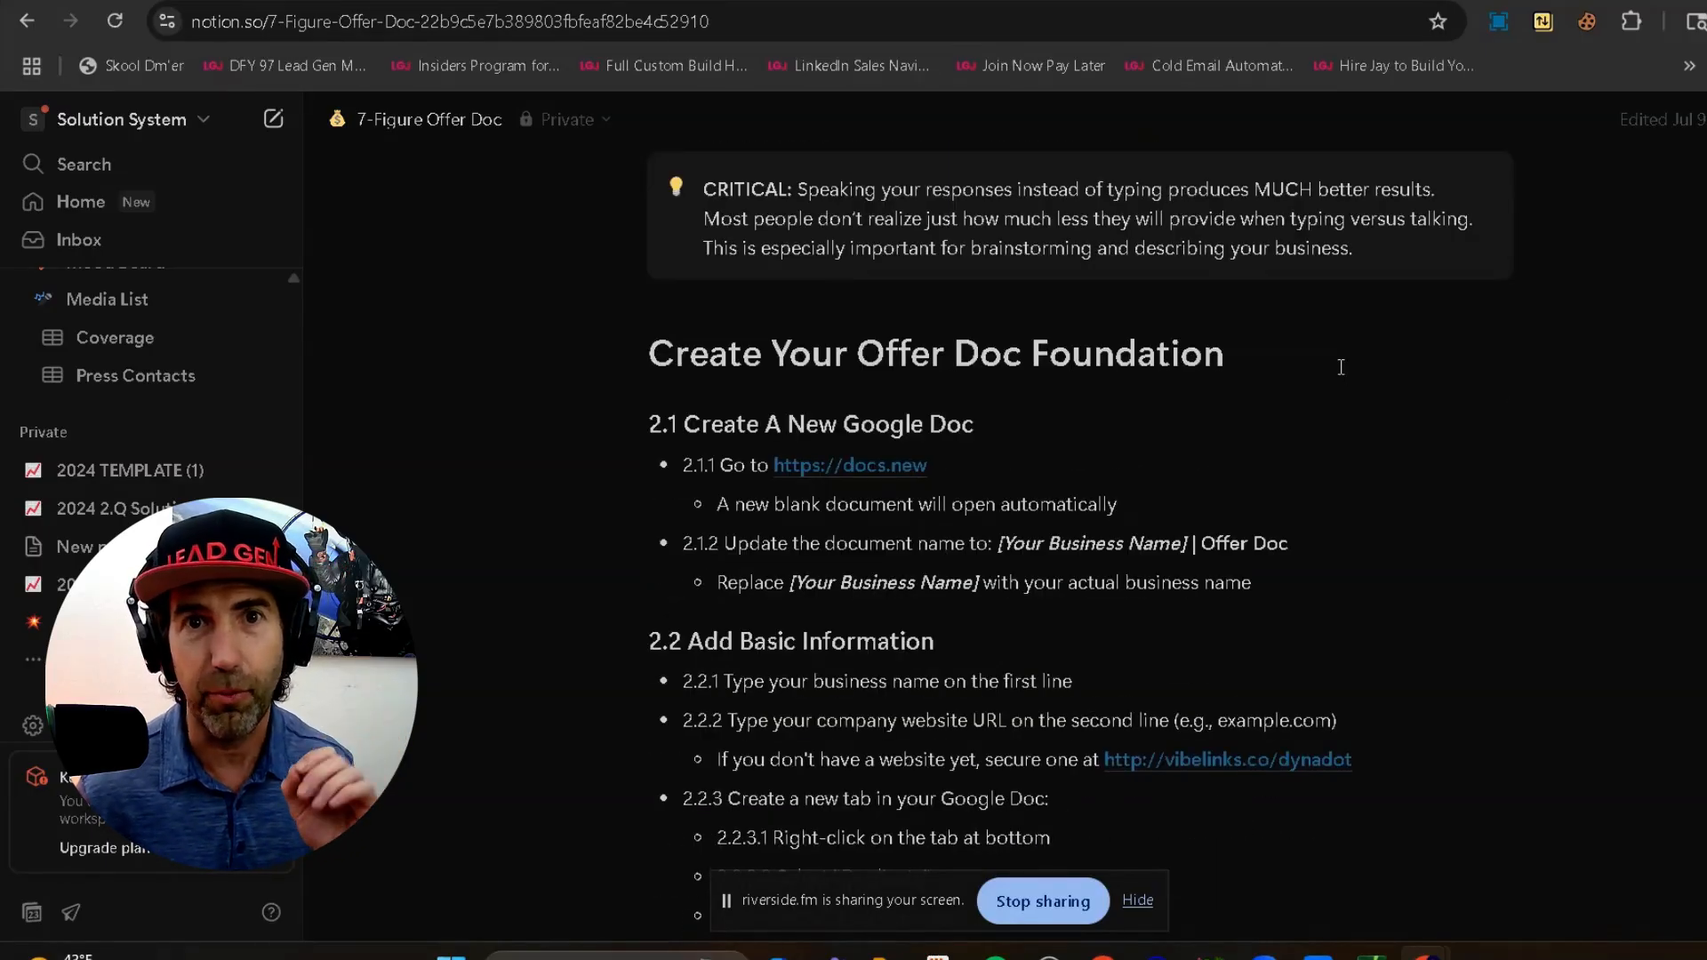
pyautogui.scroll(-2, 1341, 368)
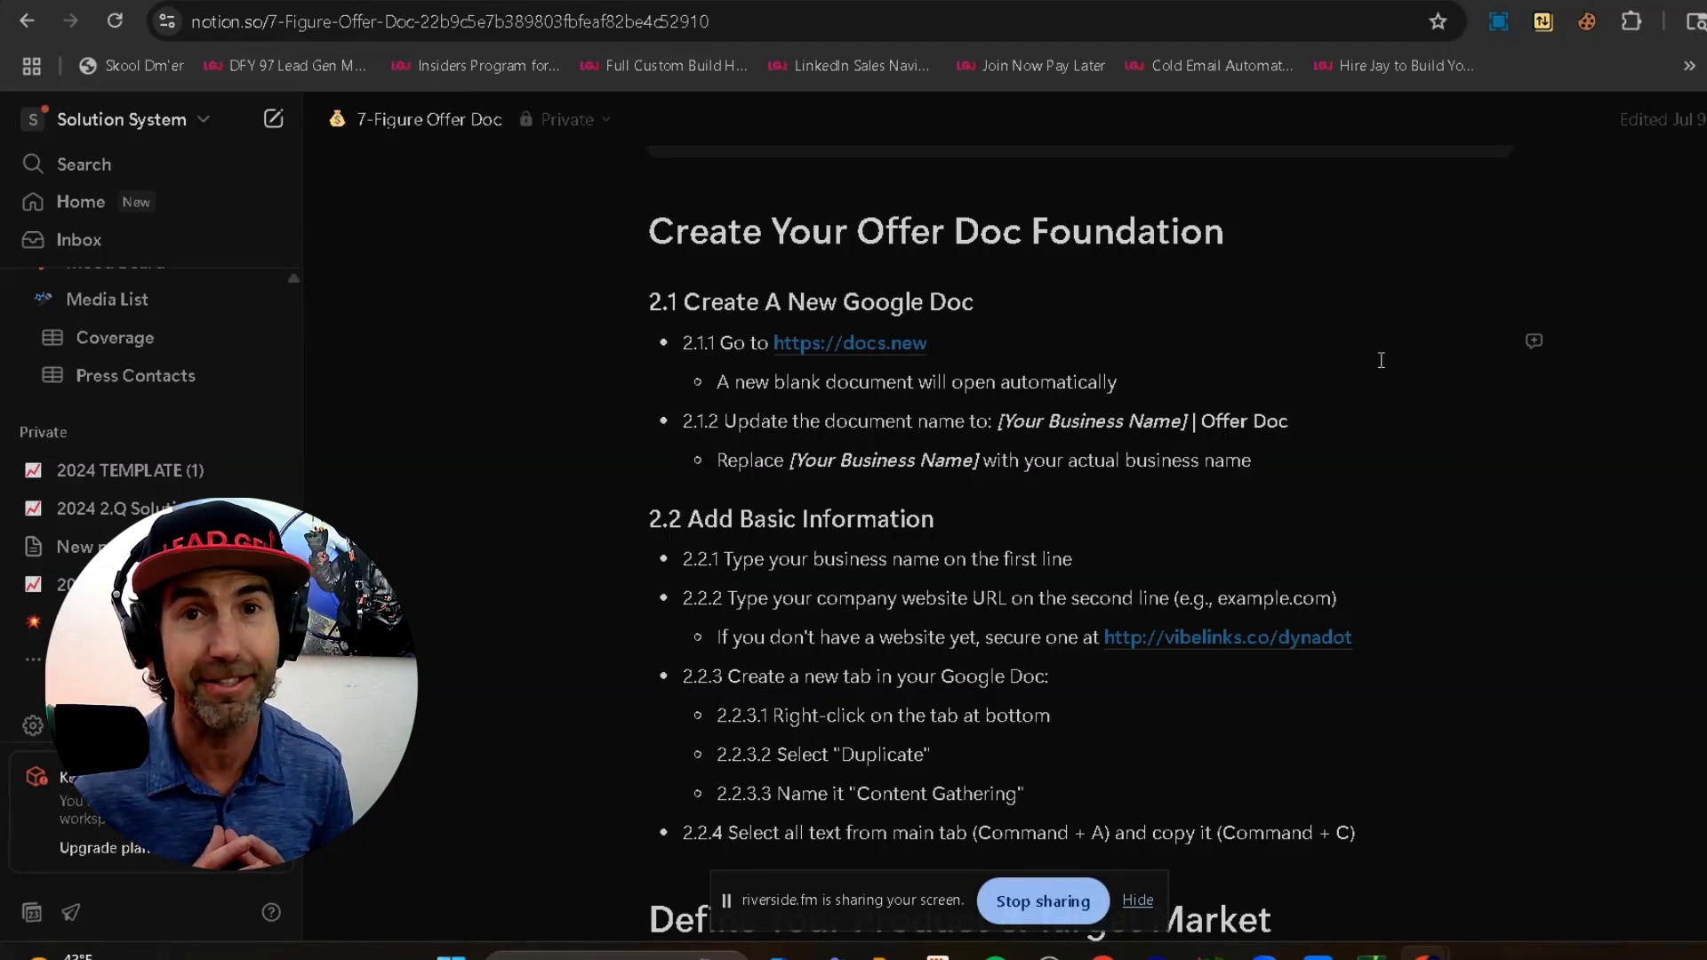
pyautogui.scroll(2, 1380, 360)
pyautogui.click(871, 471)
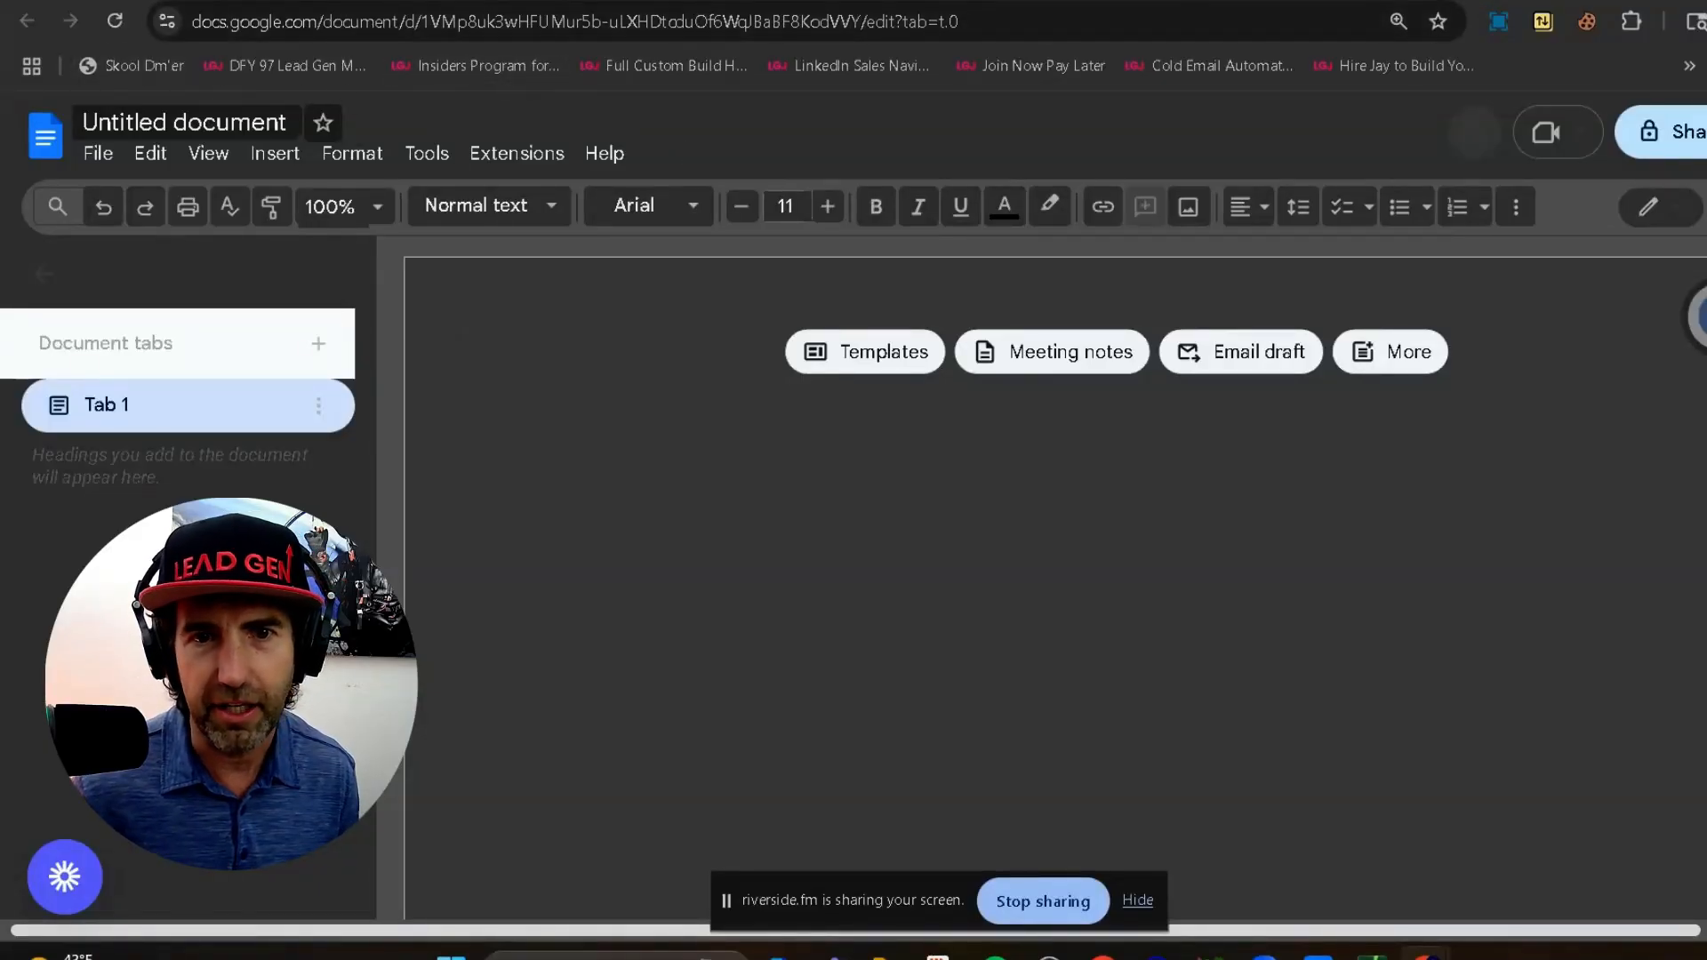
# Step: Switch to the Lewis Howes homepage and copy all of its content
pyautogui.click(569, 2)
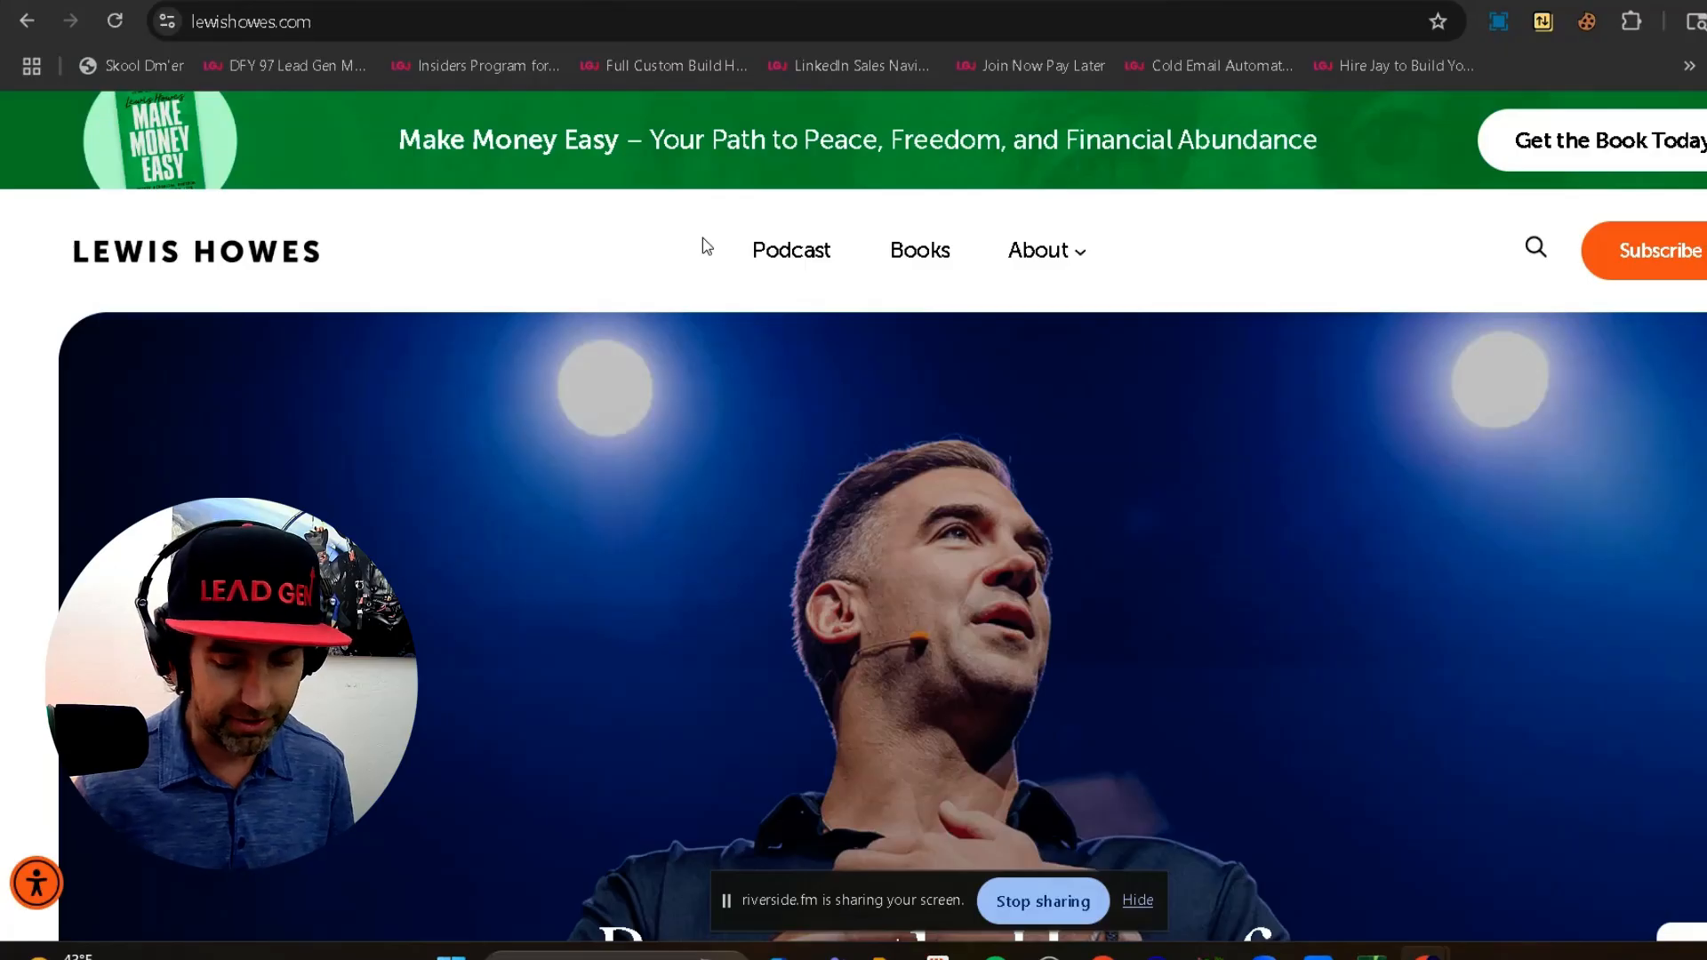
pyautogui.hotkey('ctrl', 'a')
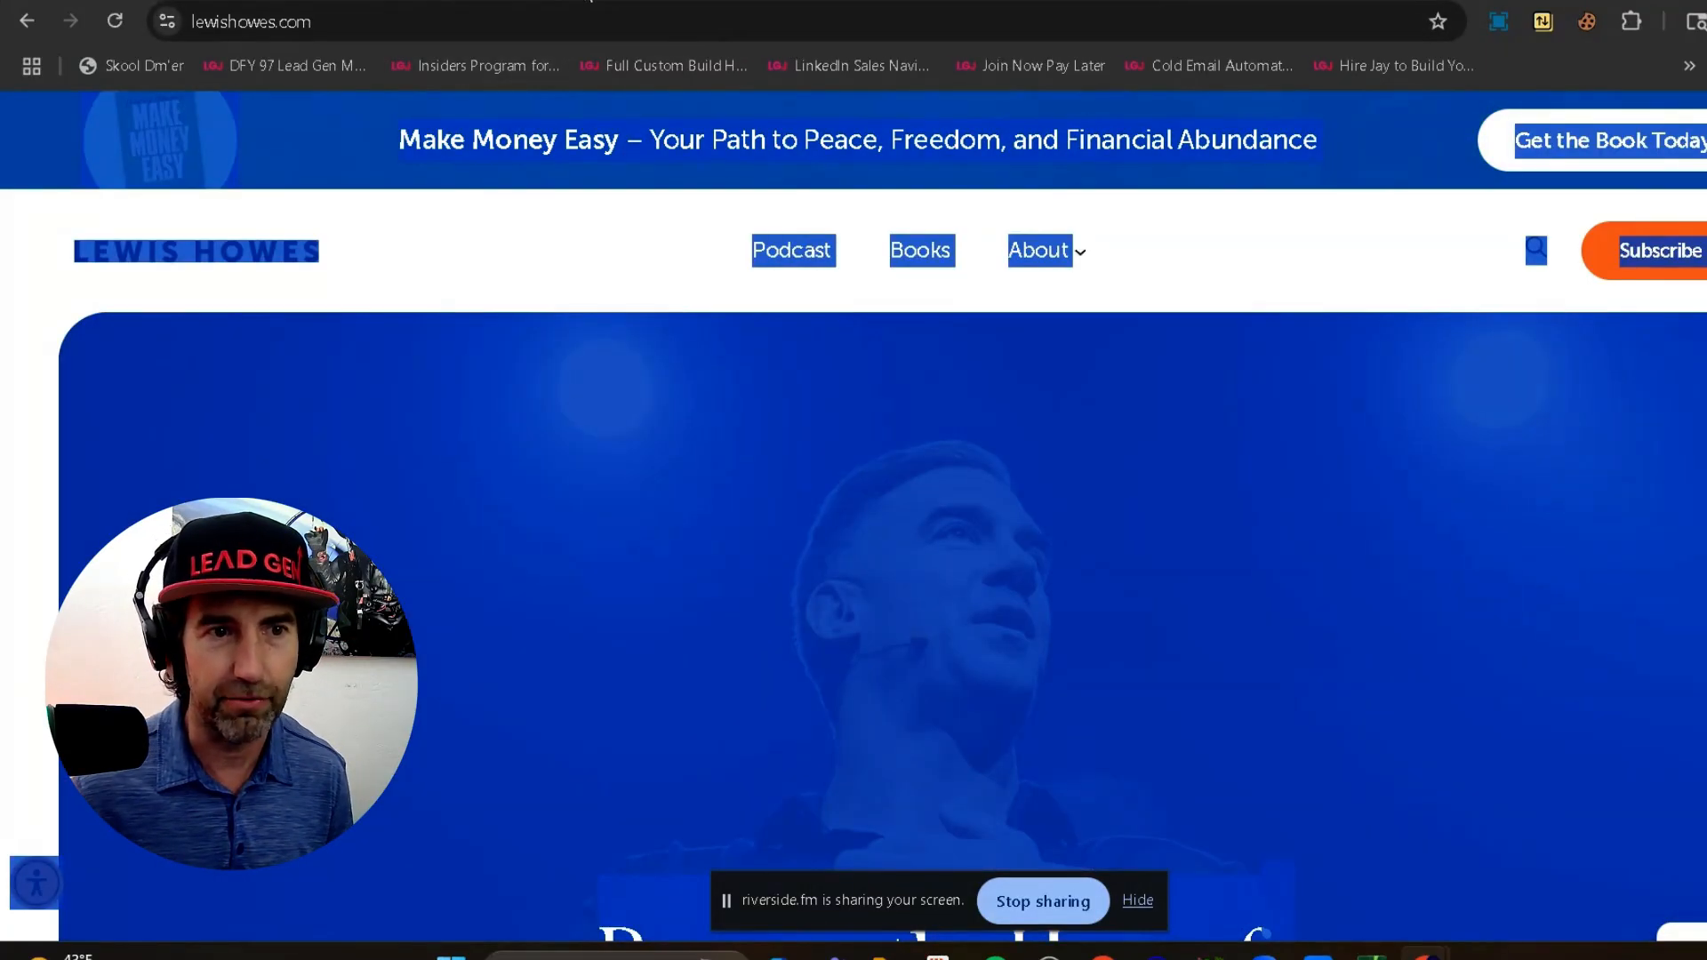
# Step: Return to the Notion guide, open the Product | Market GPT linked in section 3.2, and start its conversation with "Get Started..."
pyautogui.hotkey('ctrl', 'Tab')
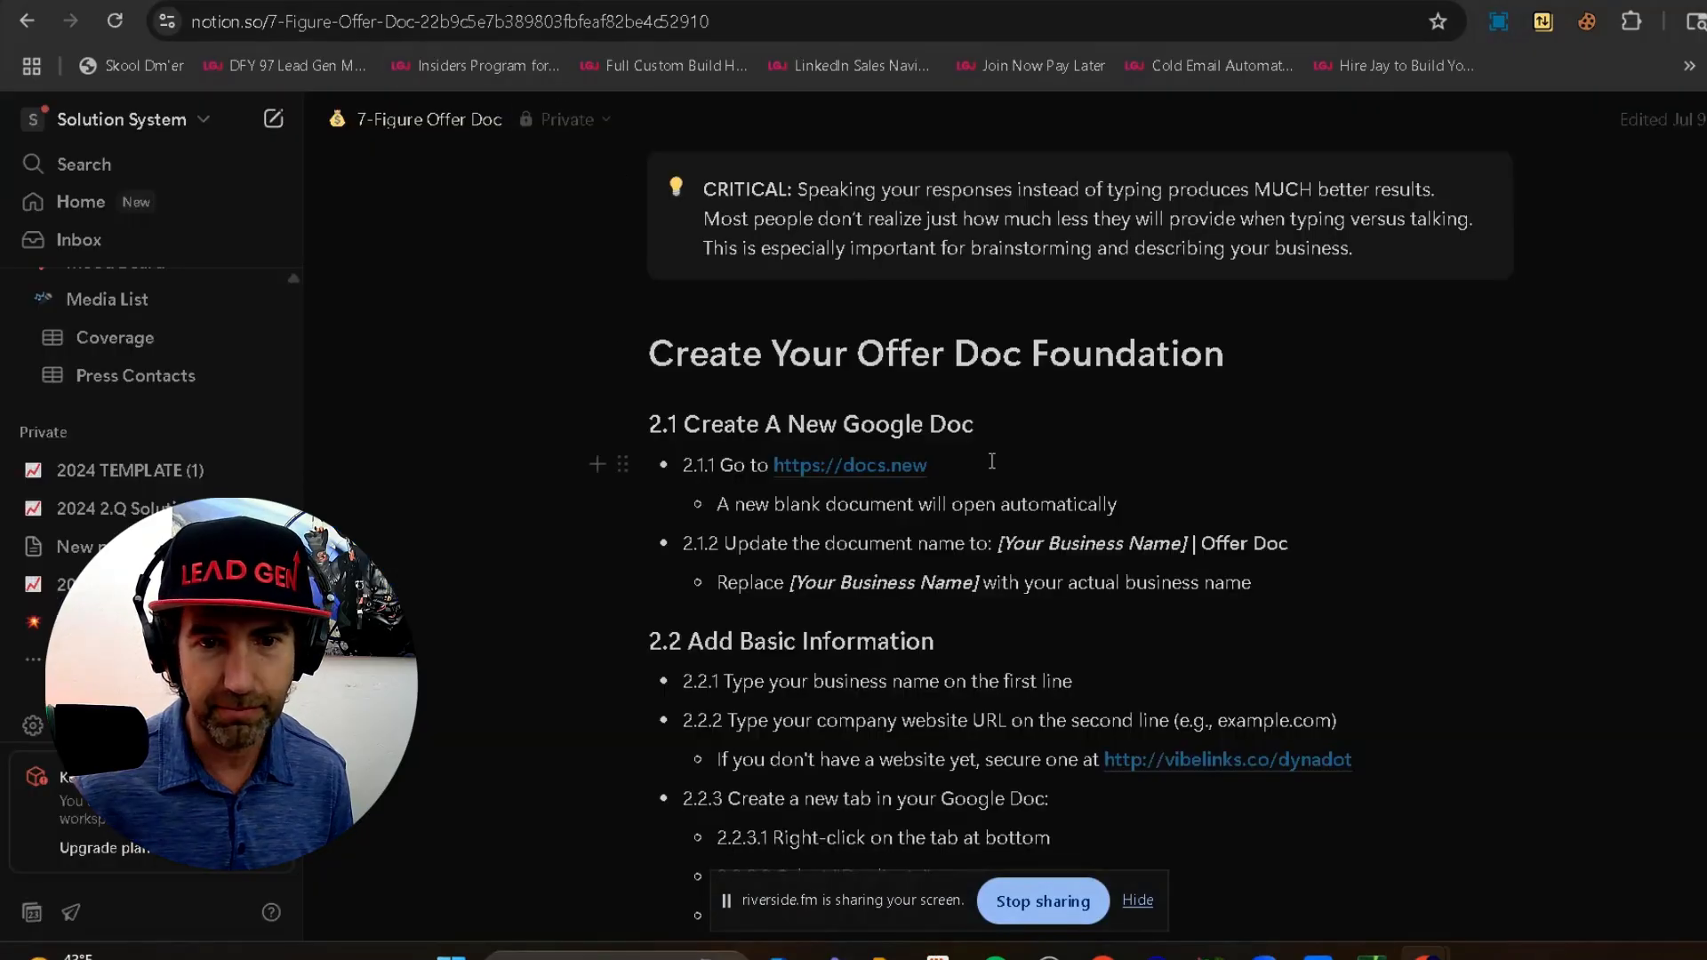
pyautogui.scroll(-2, 1143, 607)
pyautogui.scroll(-10, 1133, 649)
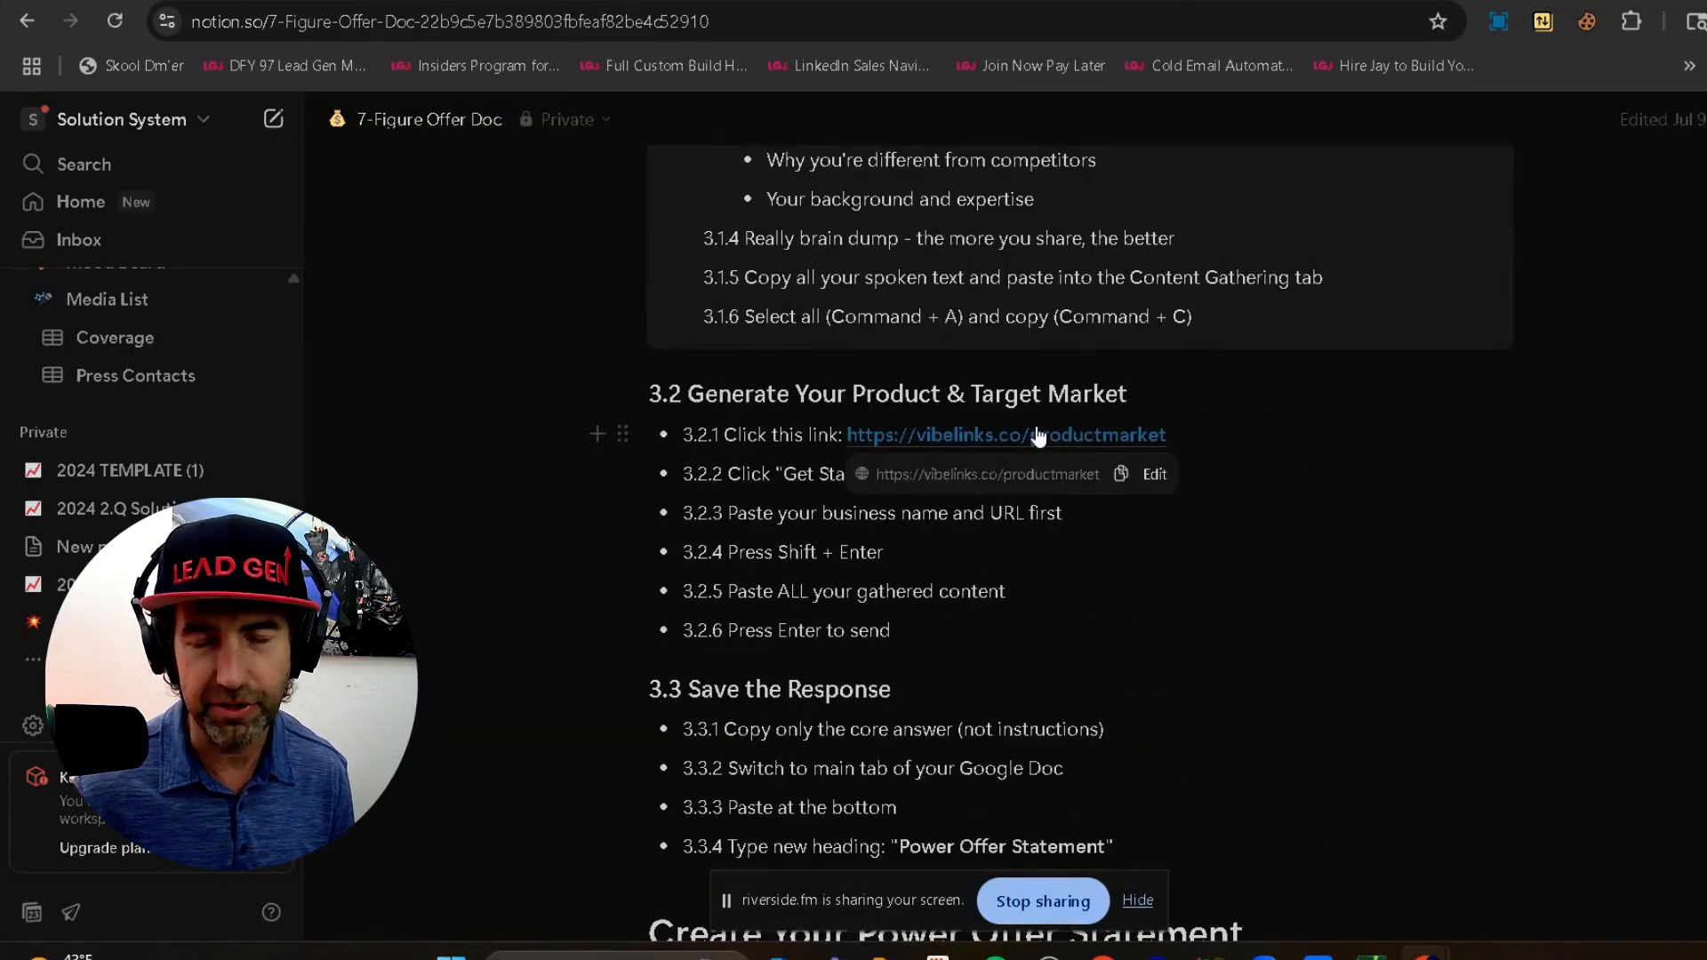
pyautogui.click(1038, 435)
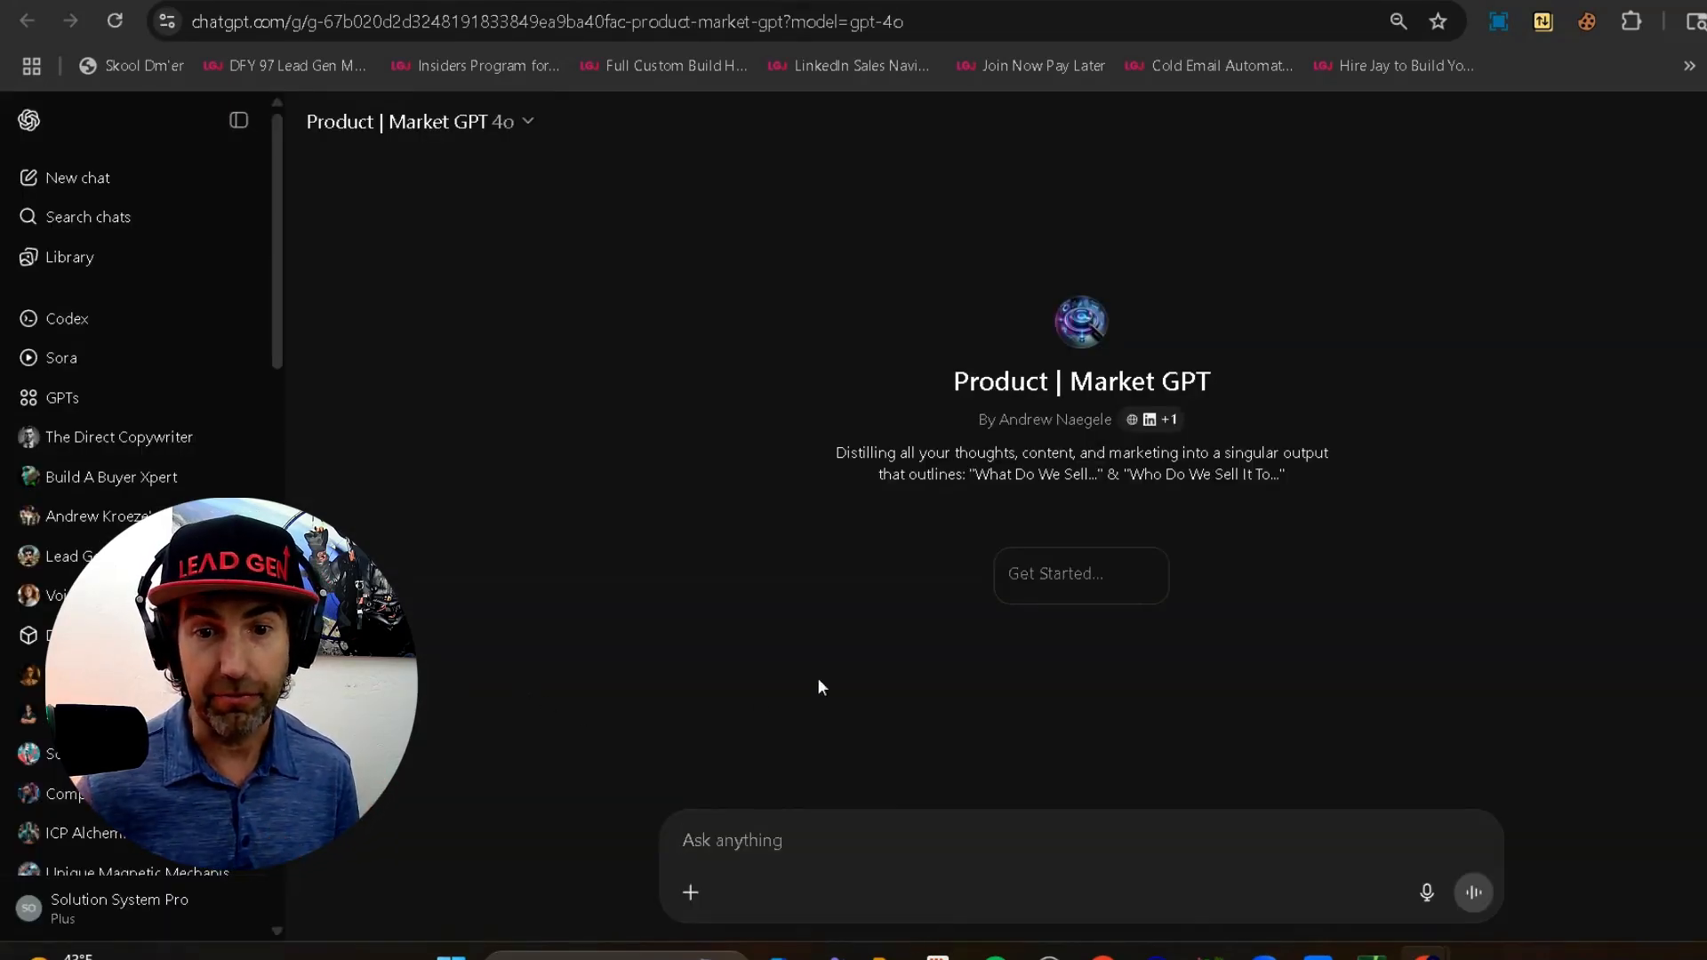
pyautogui.click(1033, 571)
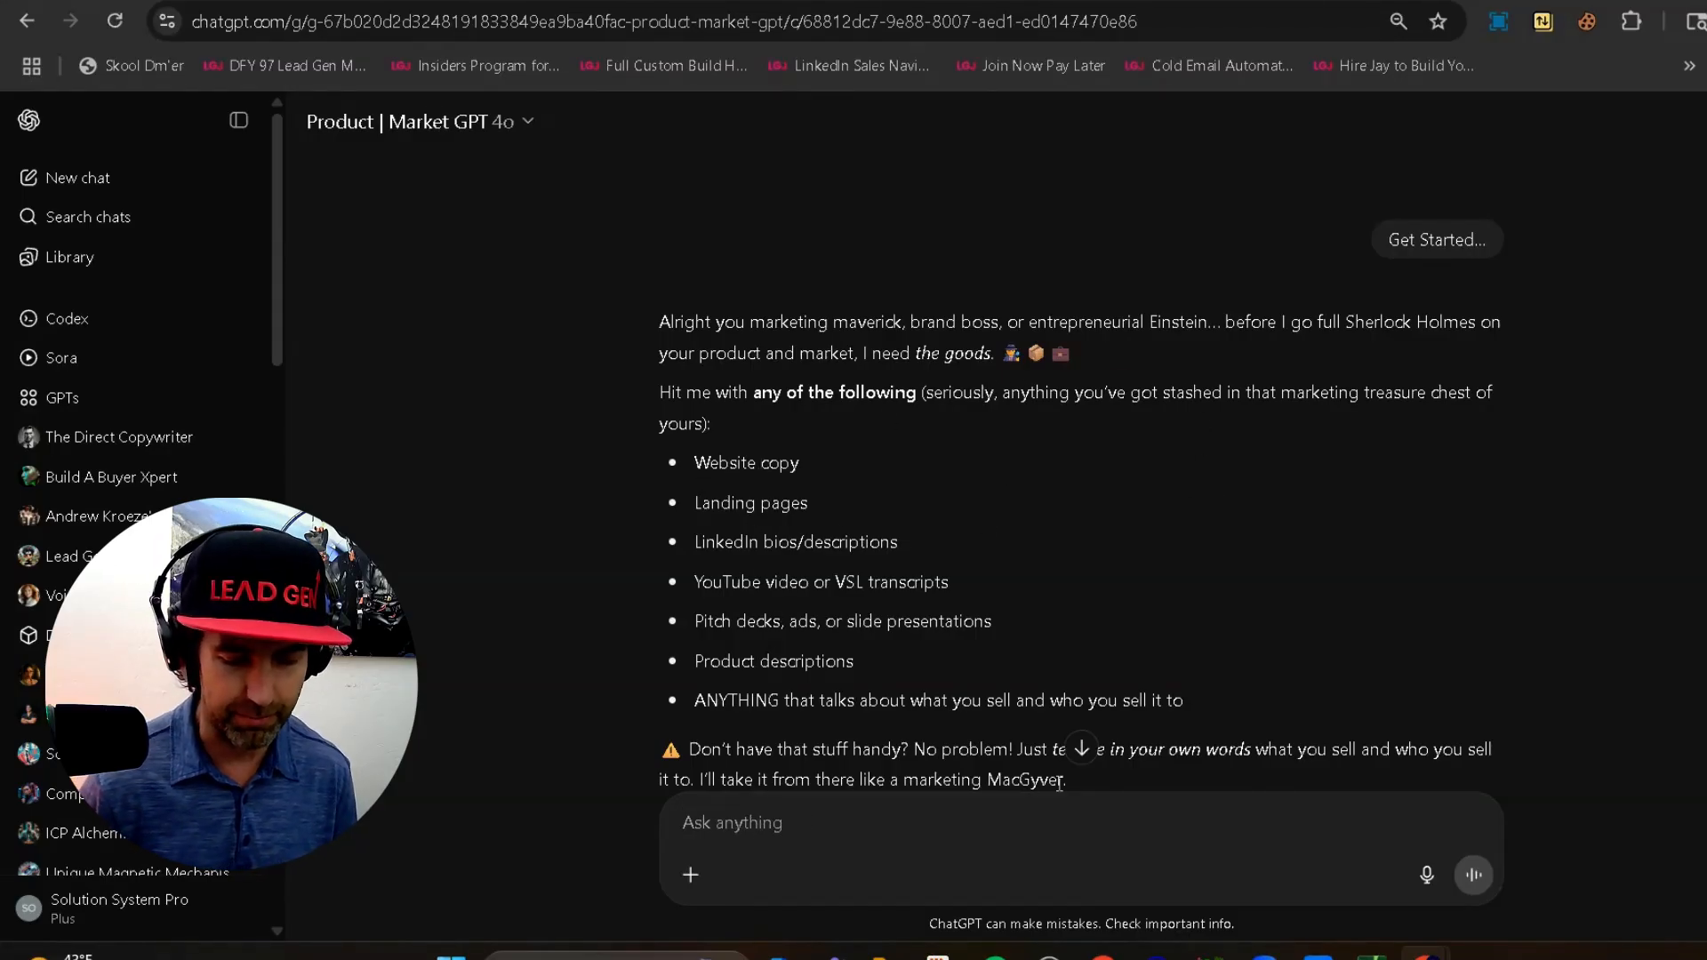
# Step: Paste the copied homepage content into the Product | Market GPT chat and send it
pyautogui.hotkey('ctrl', 'v')
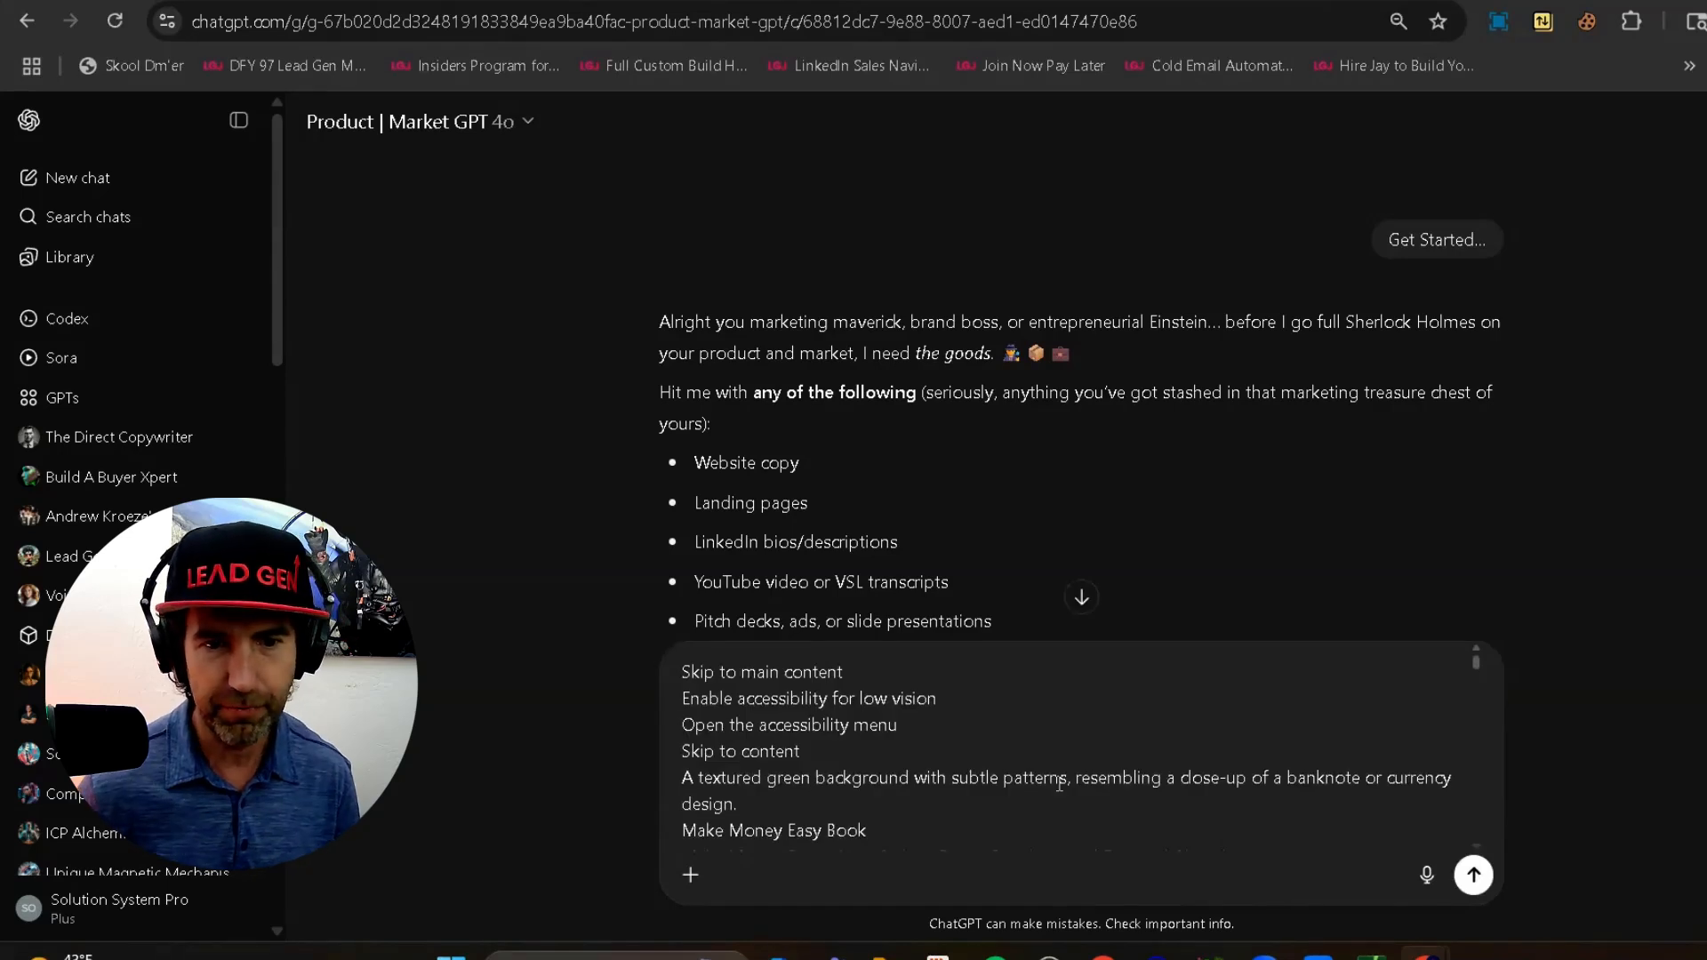
pyautogui.scroll(-3, 1252, 523)
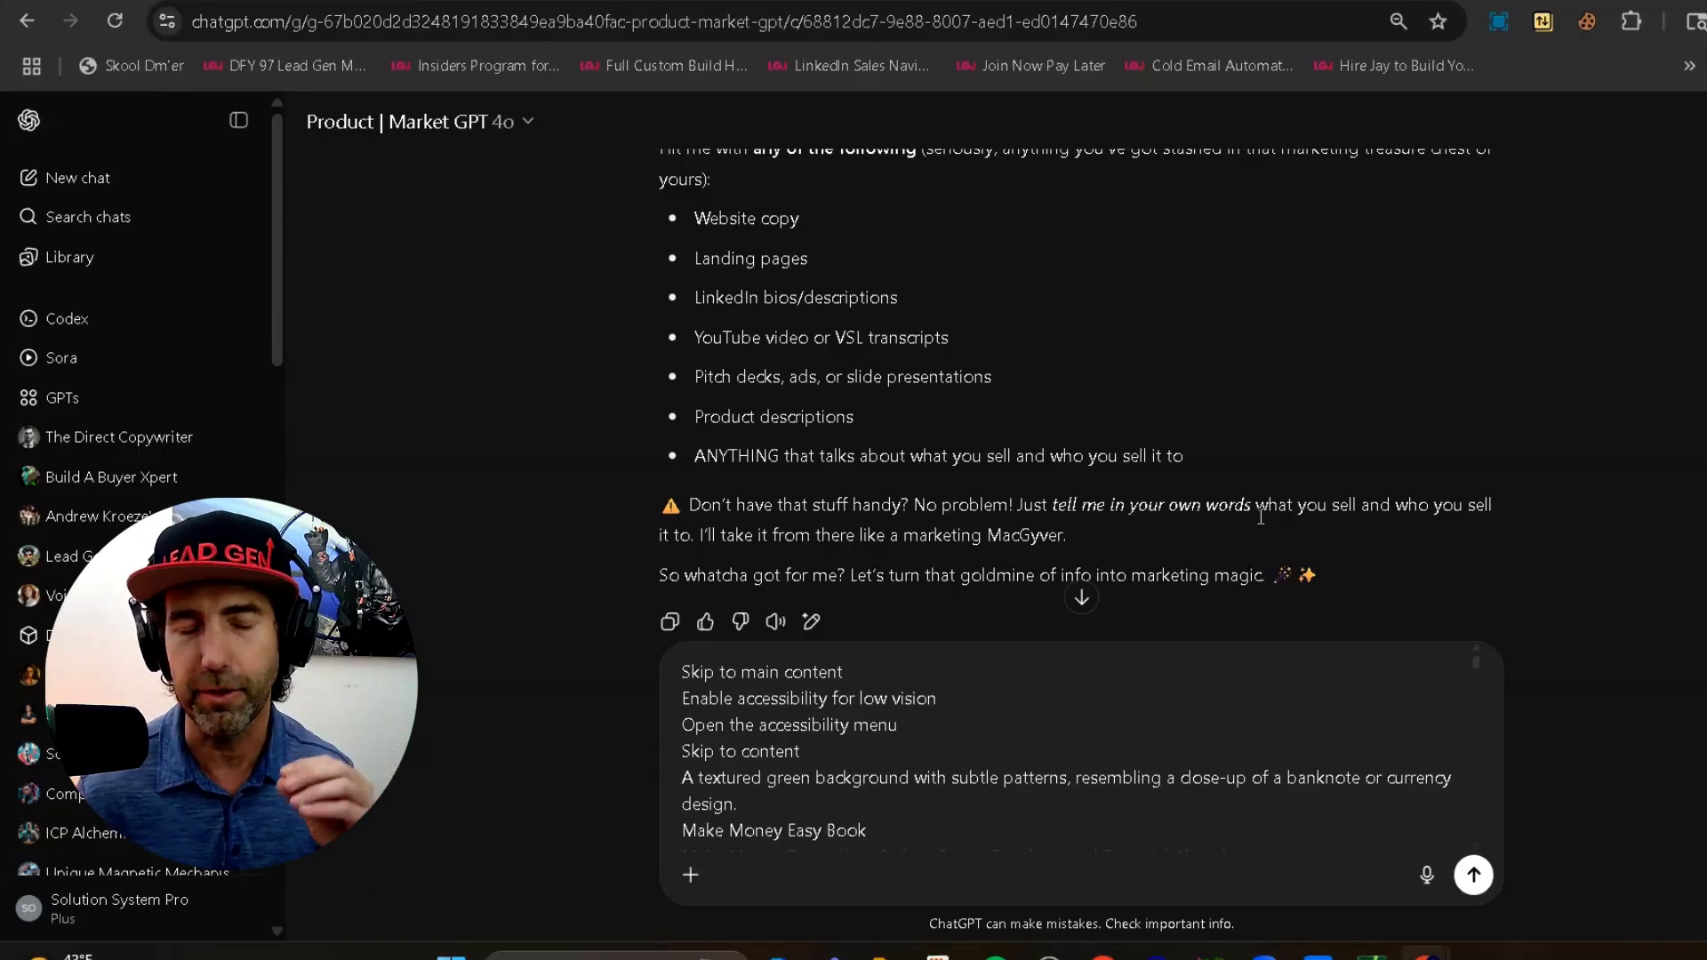
pyautogui.press('Return')
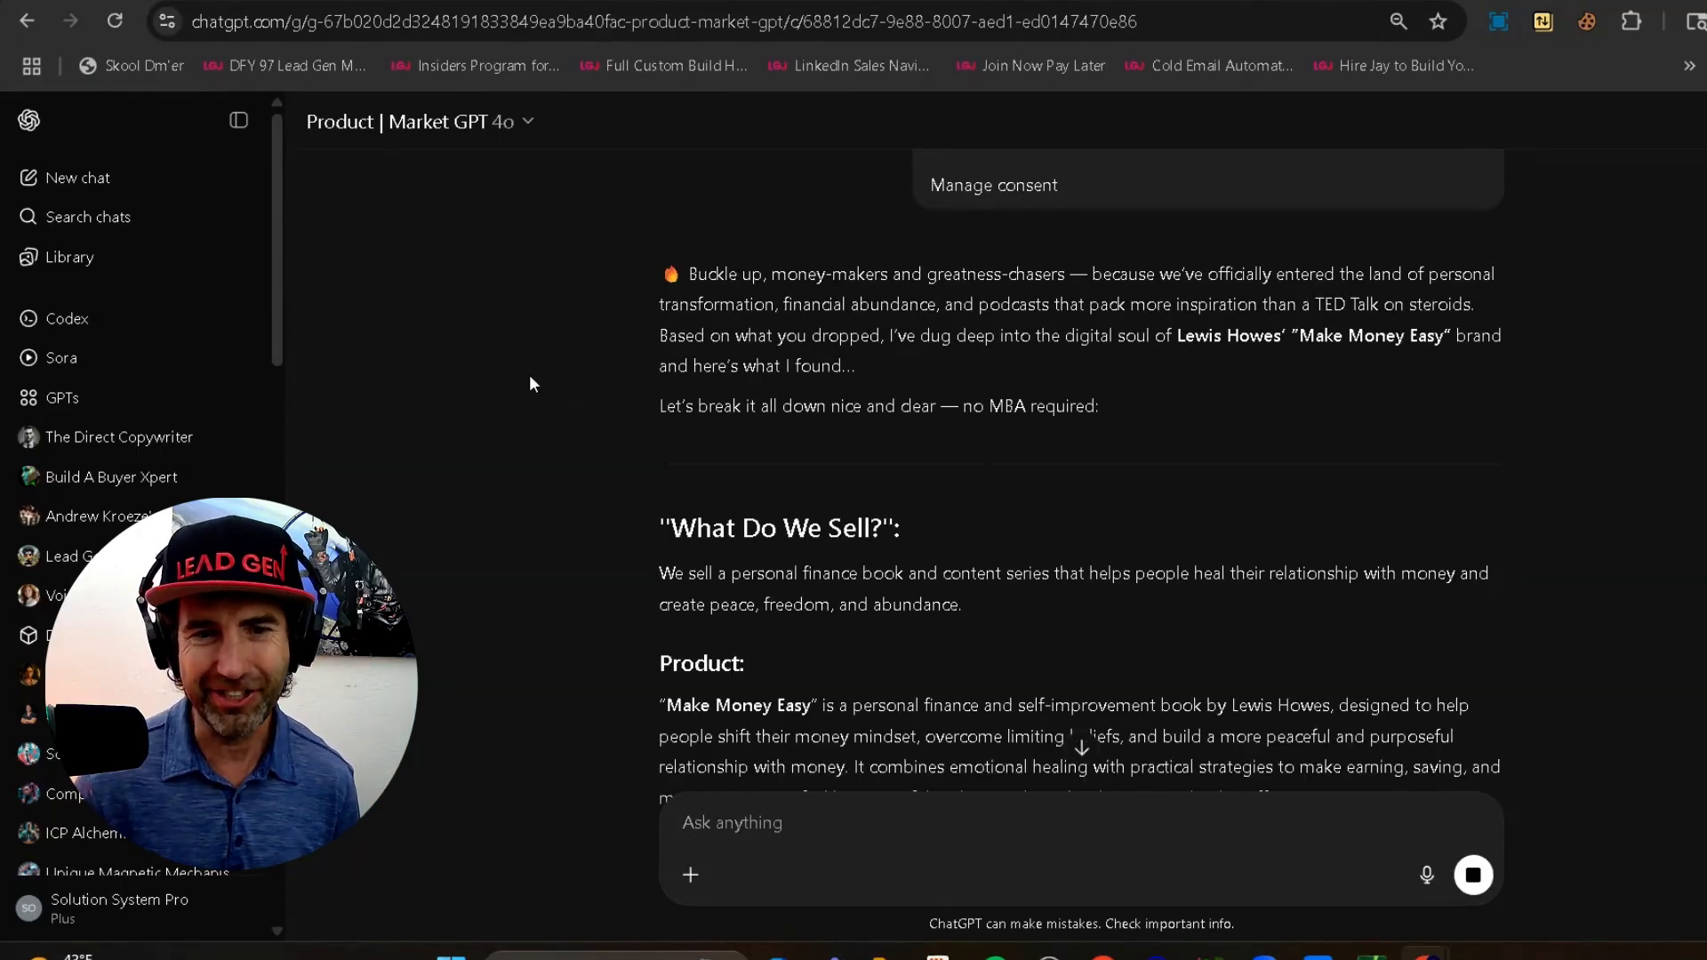
# Step: Review the GPT's answer, covering the "What Do We Sell?", Product, "Who Do We Sell It To?" and Market sections
pyautogui.scroll(-3, 511, 439)
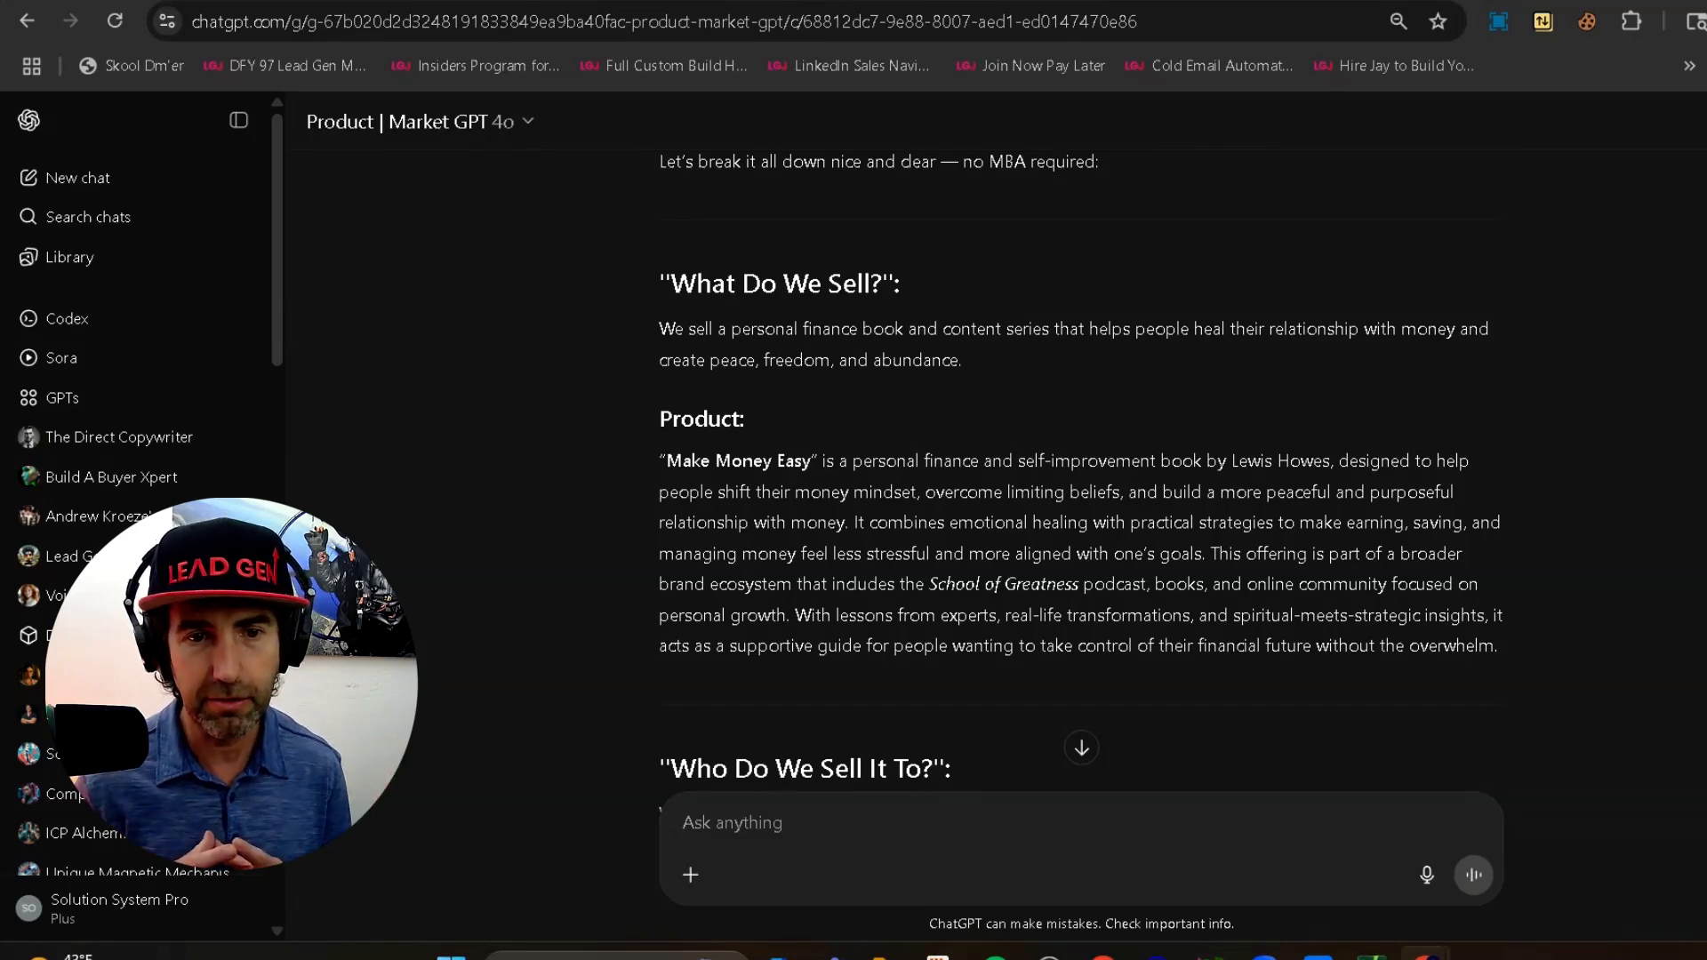
pyautogui.scroll(-3, 747, 236)
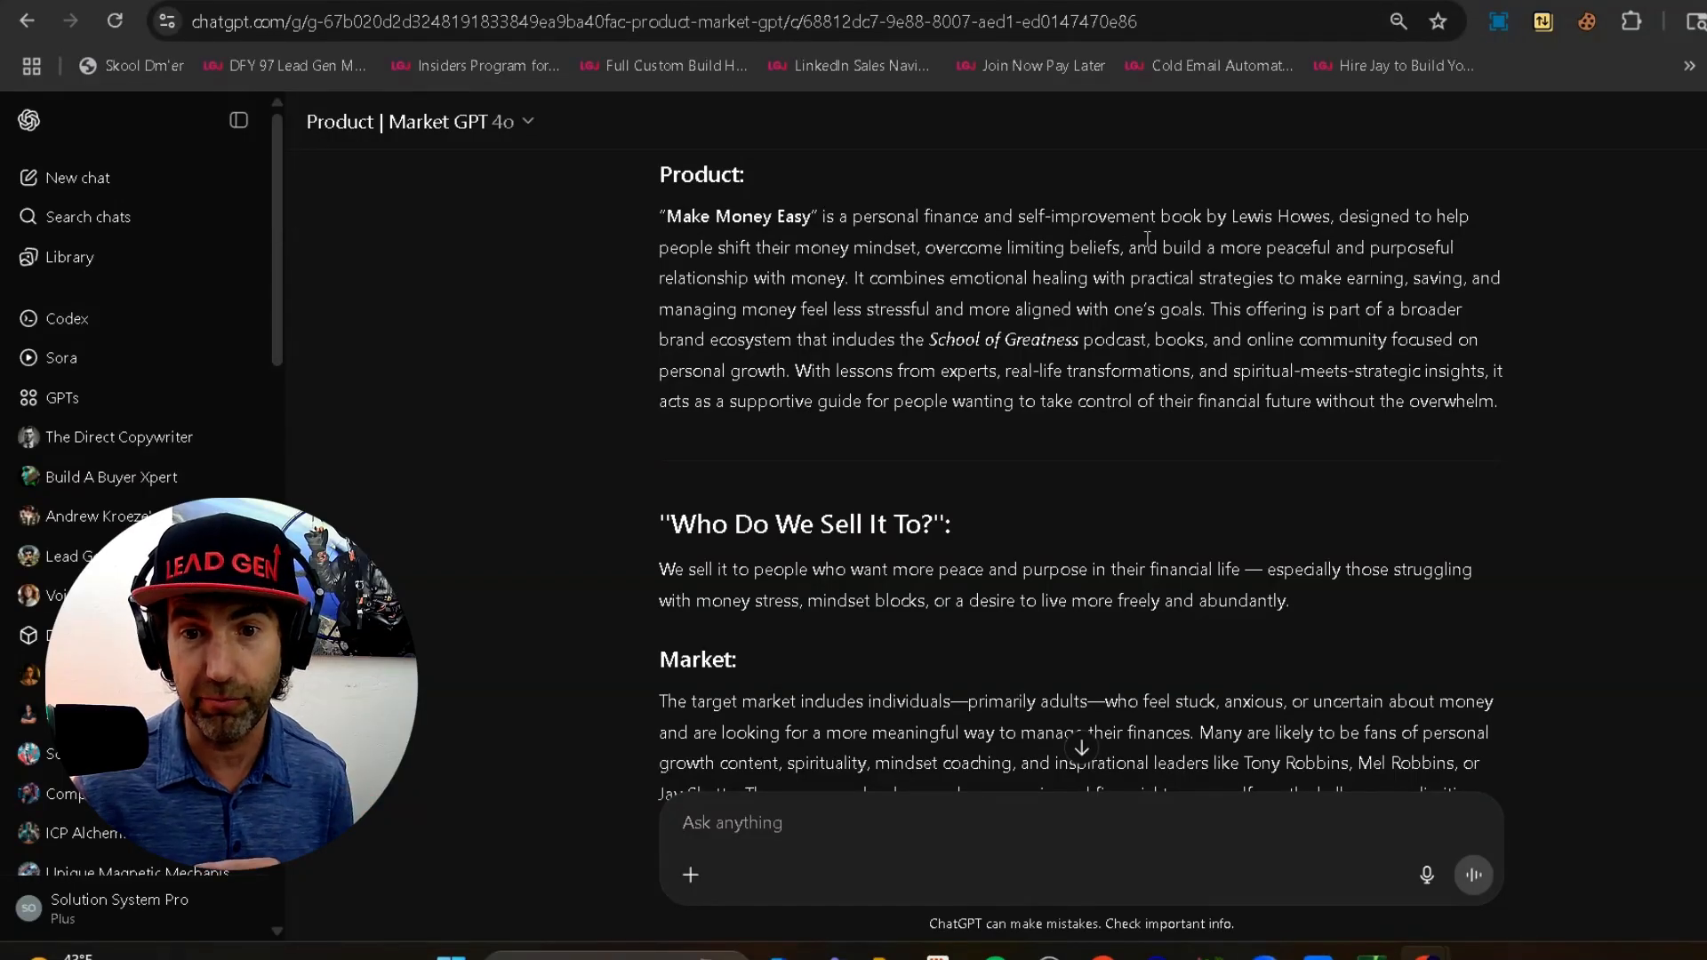
pyautogui.scroll(-3, 1049, 289)
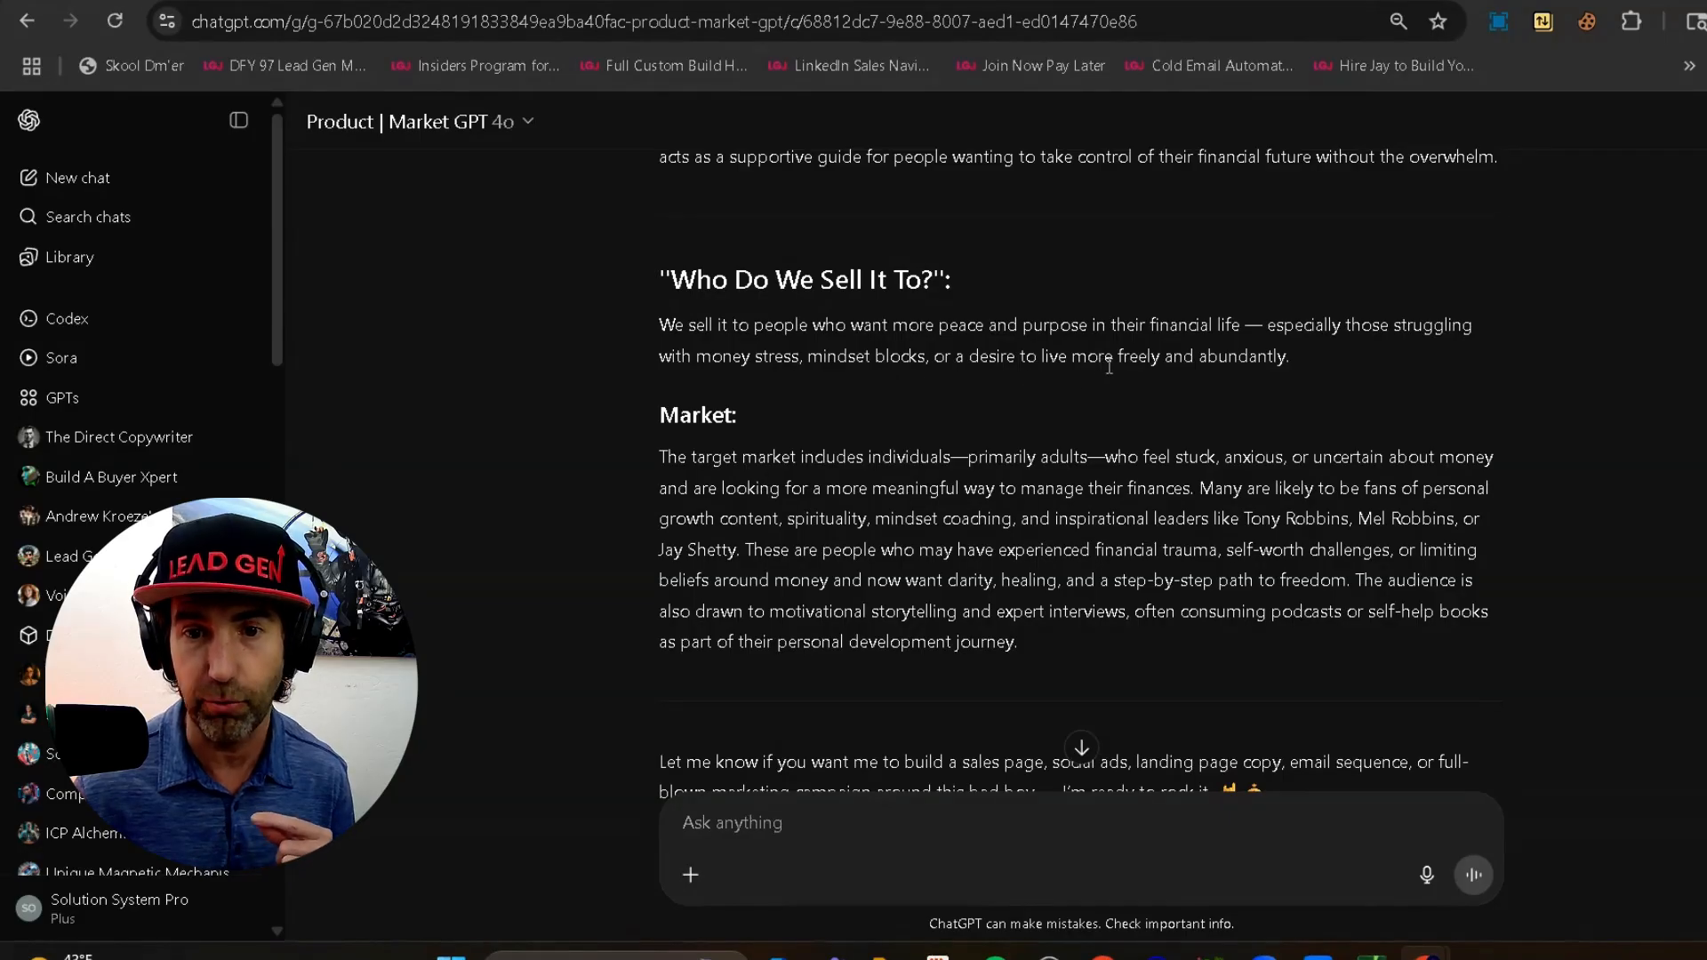
pyautogui.scroll(-2, 1519, 378)
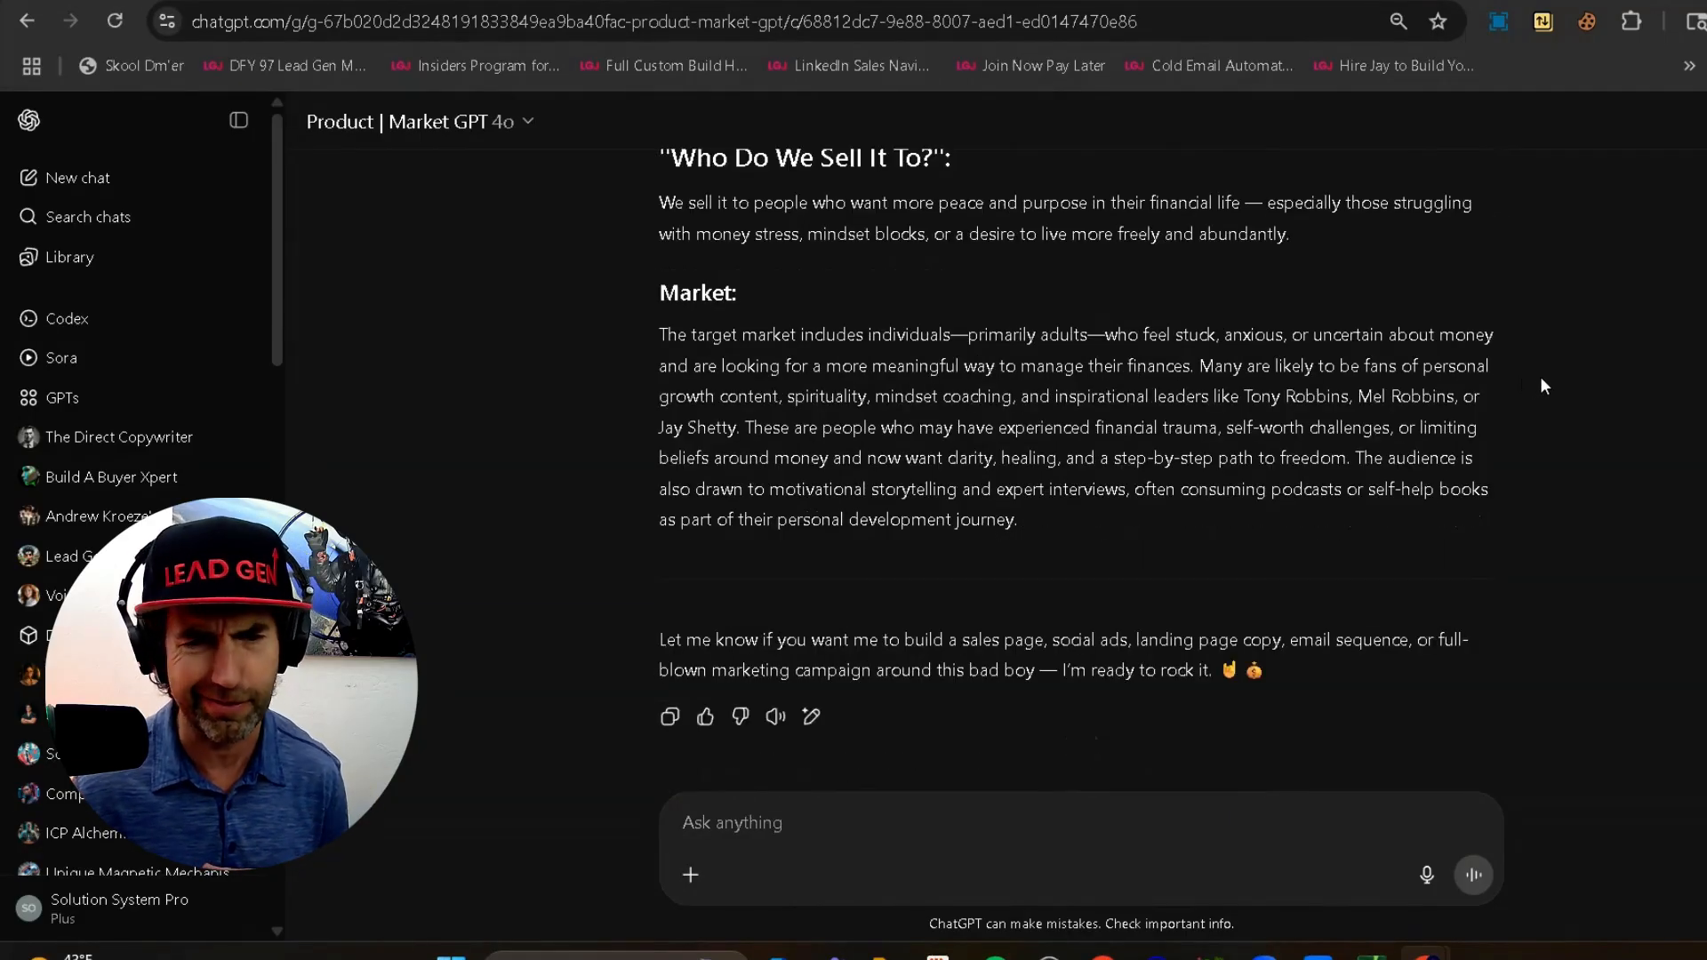
pyautogui.scroll(-1, 1600, 393)
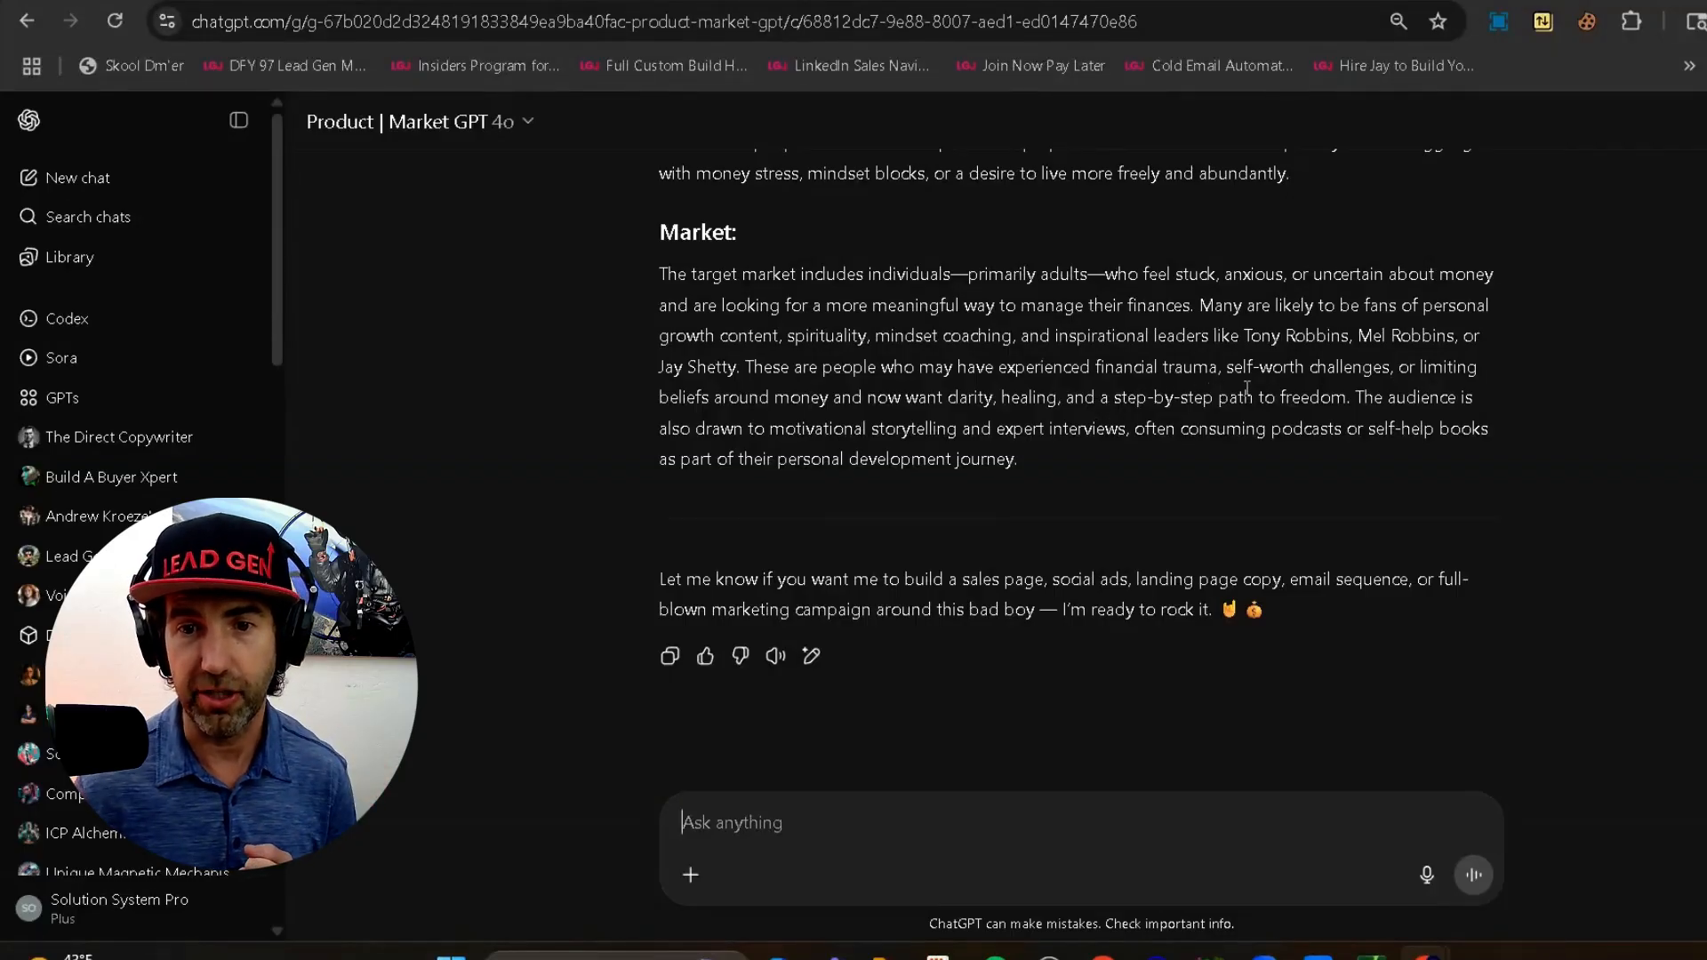
pyautogui.scroll(7, 1682, 528)
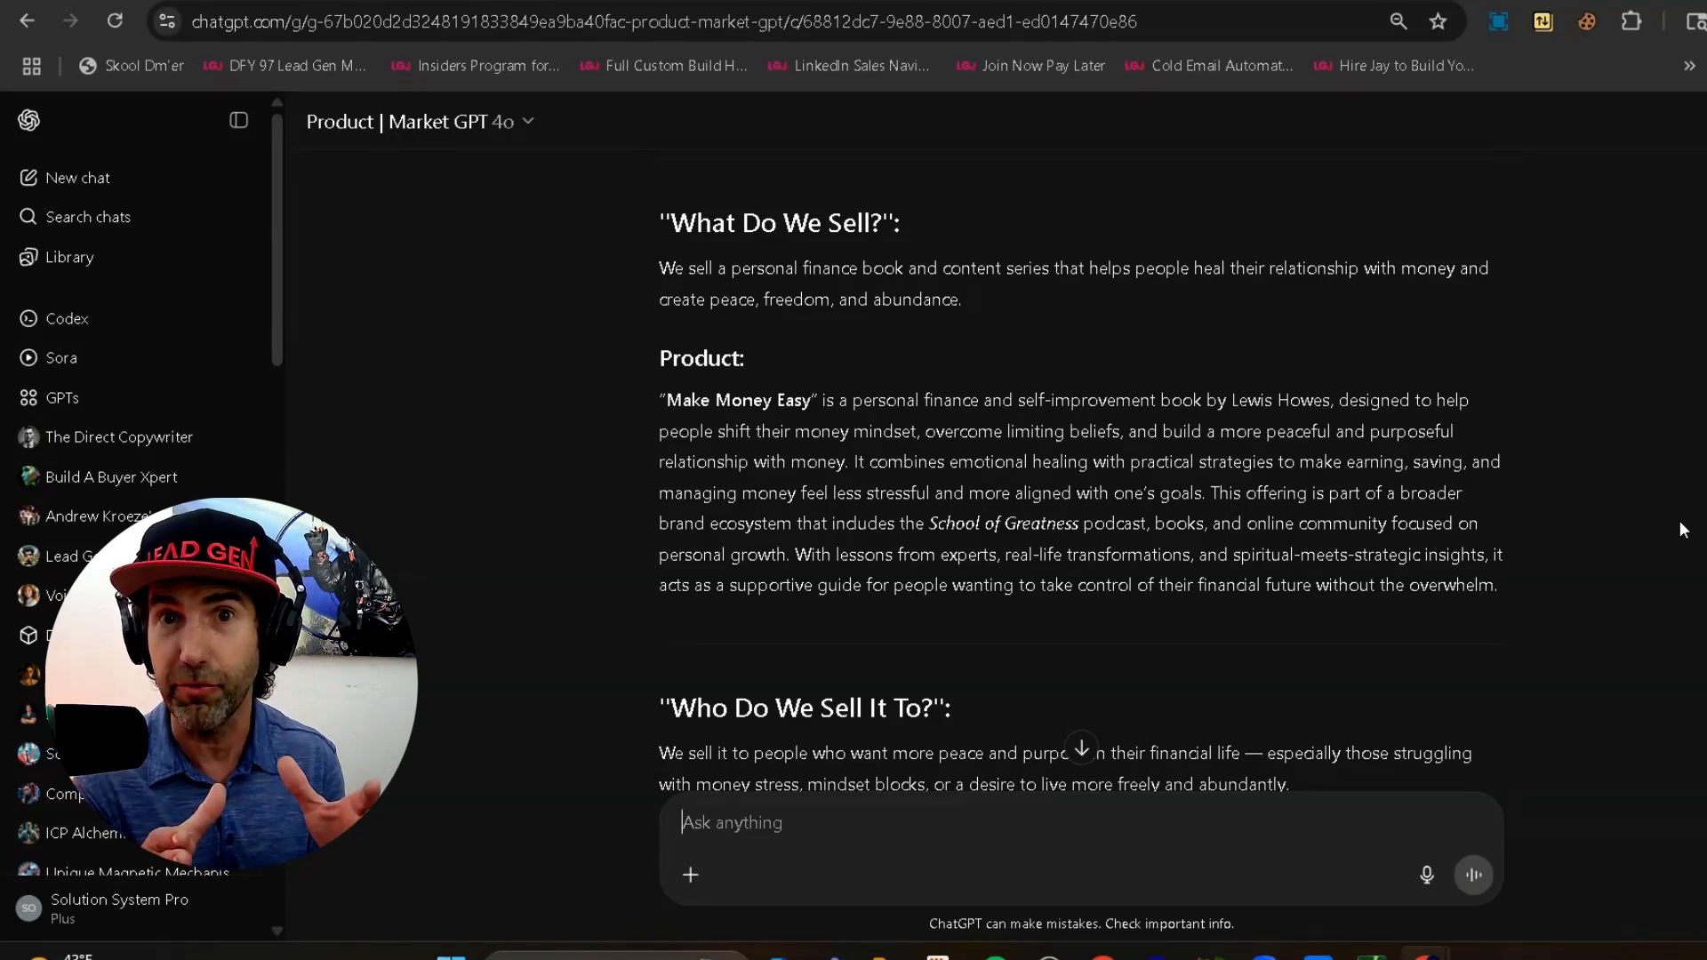
# Step: Copy the GPT's full answer and paste it into the blank Google Doc, titled "Lewis Howes 7 figure offer doc"
pyautogui.scroll(-7, 666, 669)
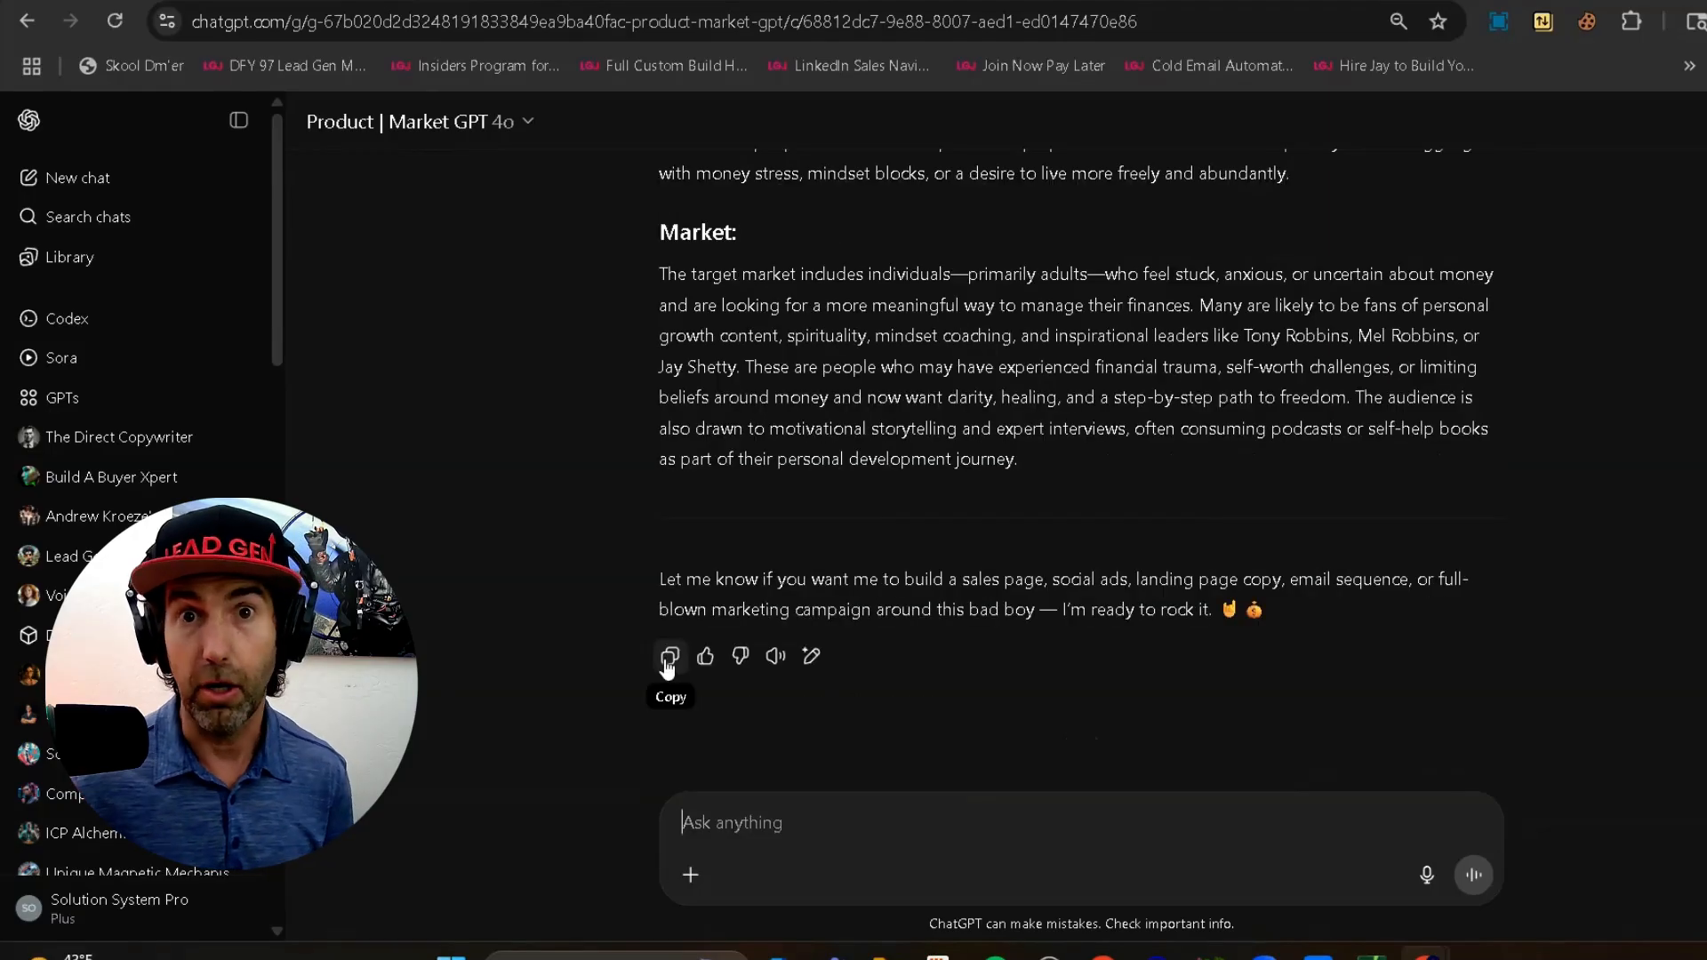
pyautogui.click(668, 657)
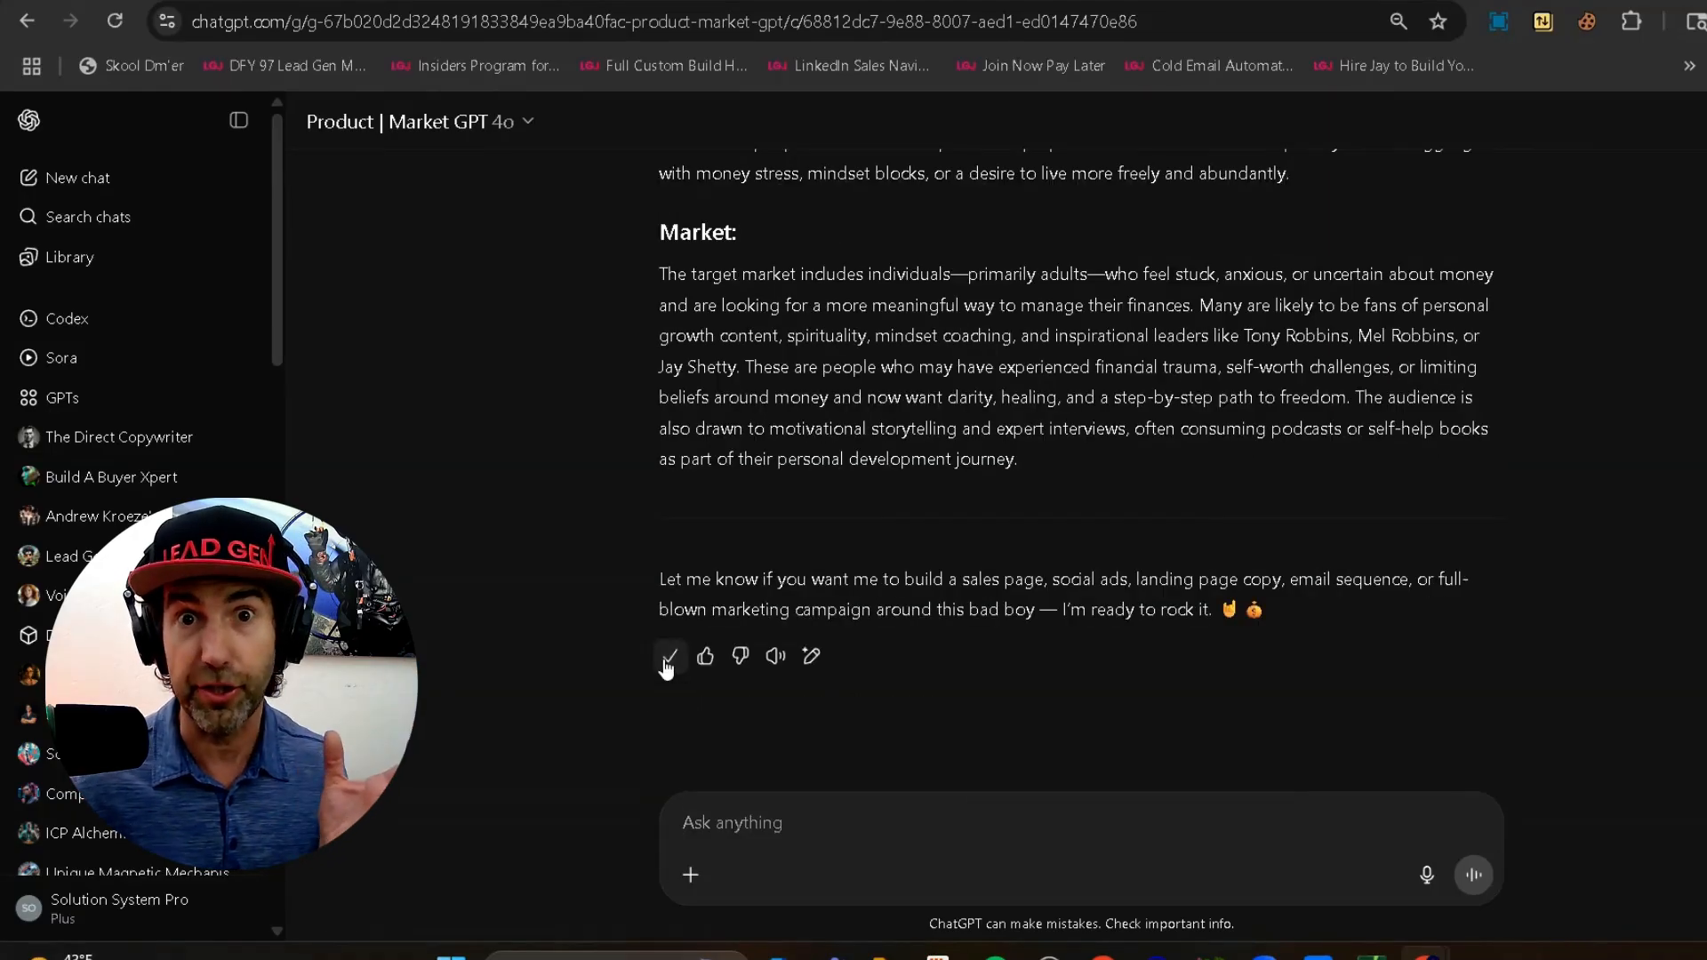
pyautogui.hotkey('ctrl', 'Tab')
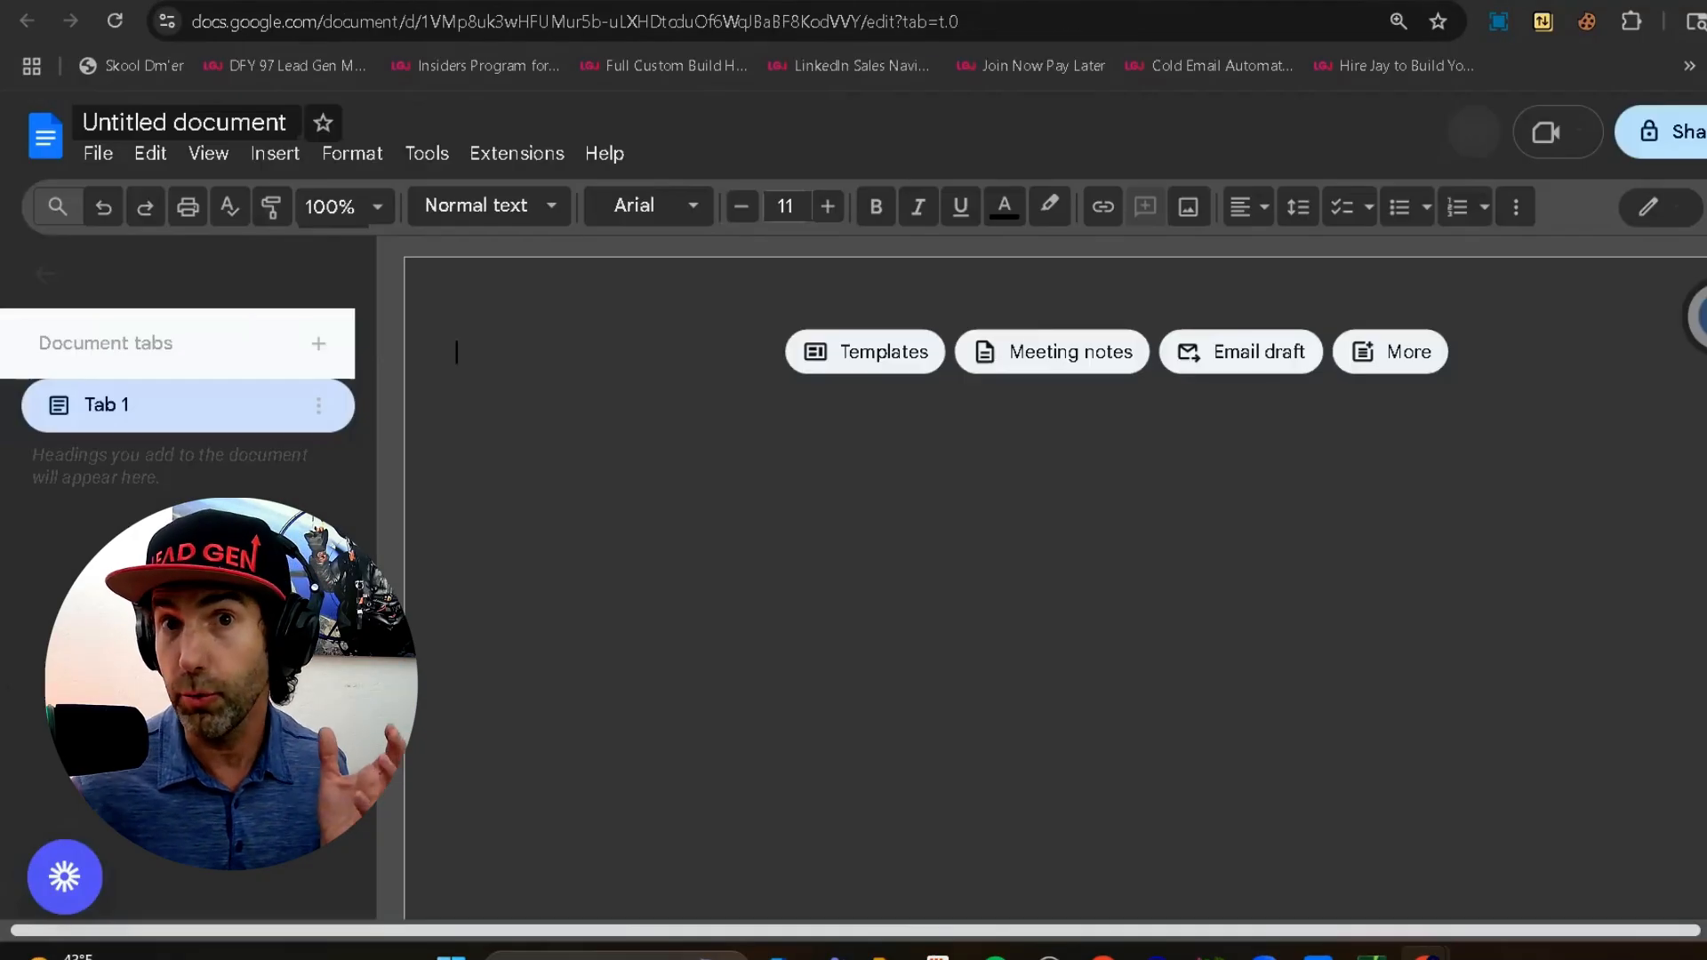
pyautogui.rightClick(610, 430)
pyautogui.click(690, 548)
pyautogui.scroll(7, 669, 867)
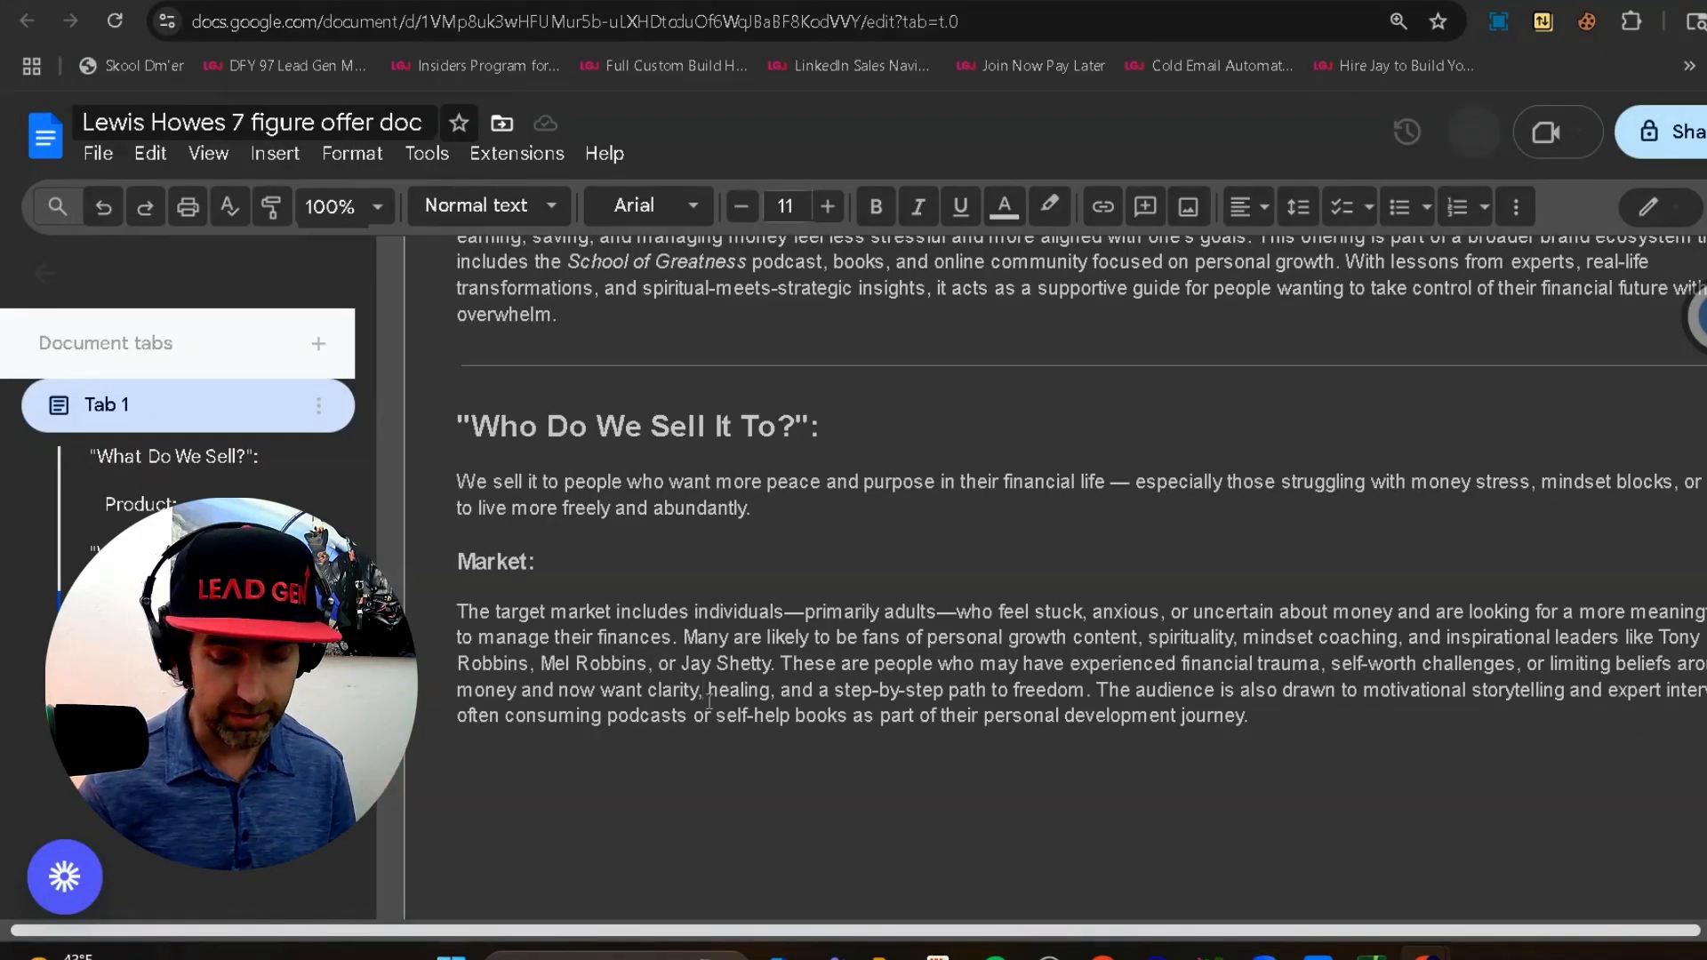
# Step: Copy all of the offer doc's content, return to the Notion guide, open the Power Offer page linked in 4.1, and go to its prompt
pyautogui.hotkey('ctrl', 'a')
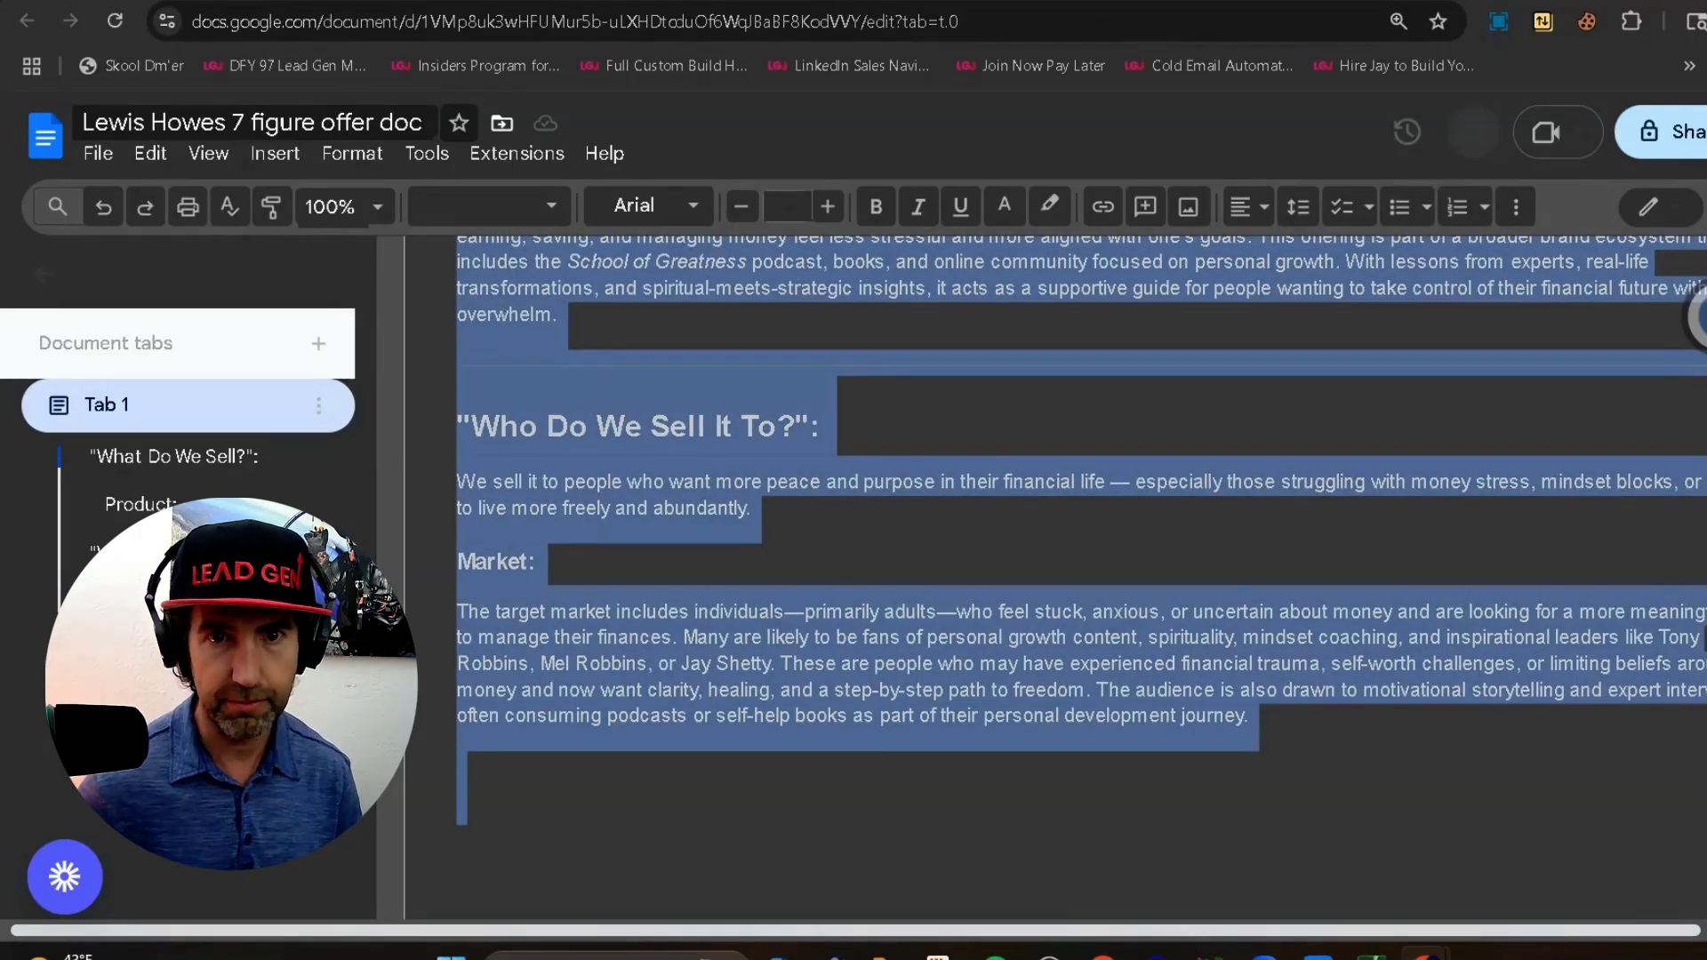
pyautogui.click(449, 2)
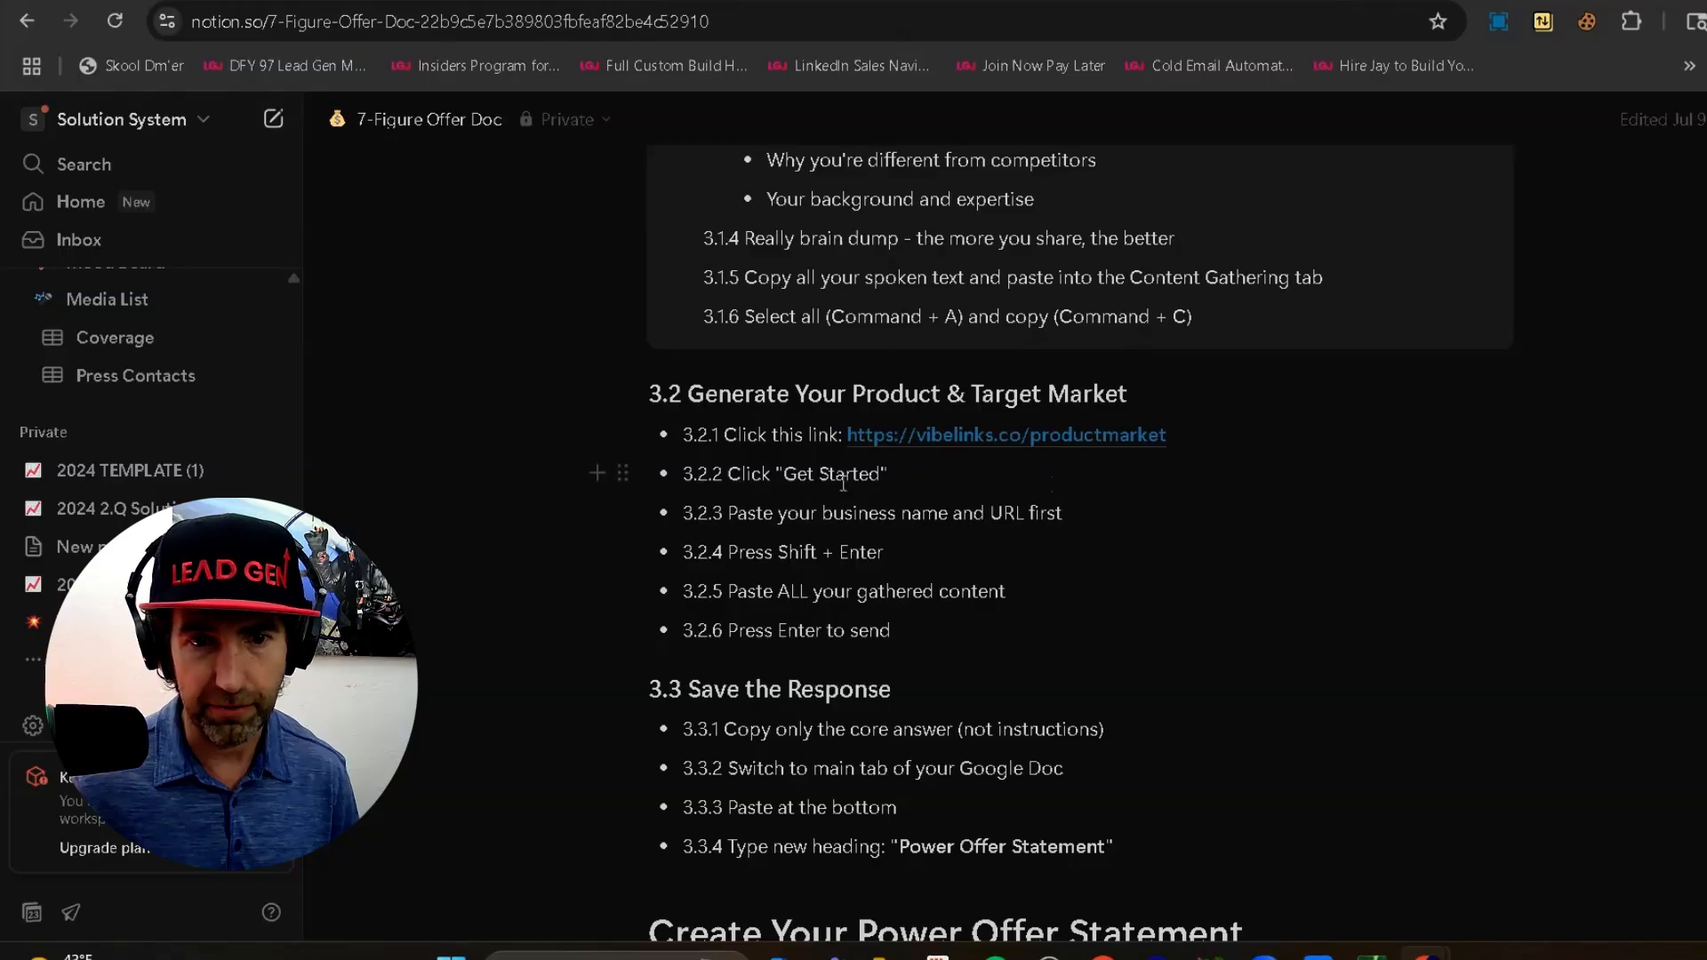
pyautogui.scroll(-4, 830, 542)
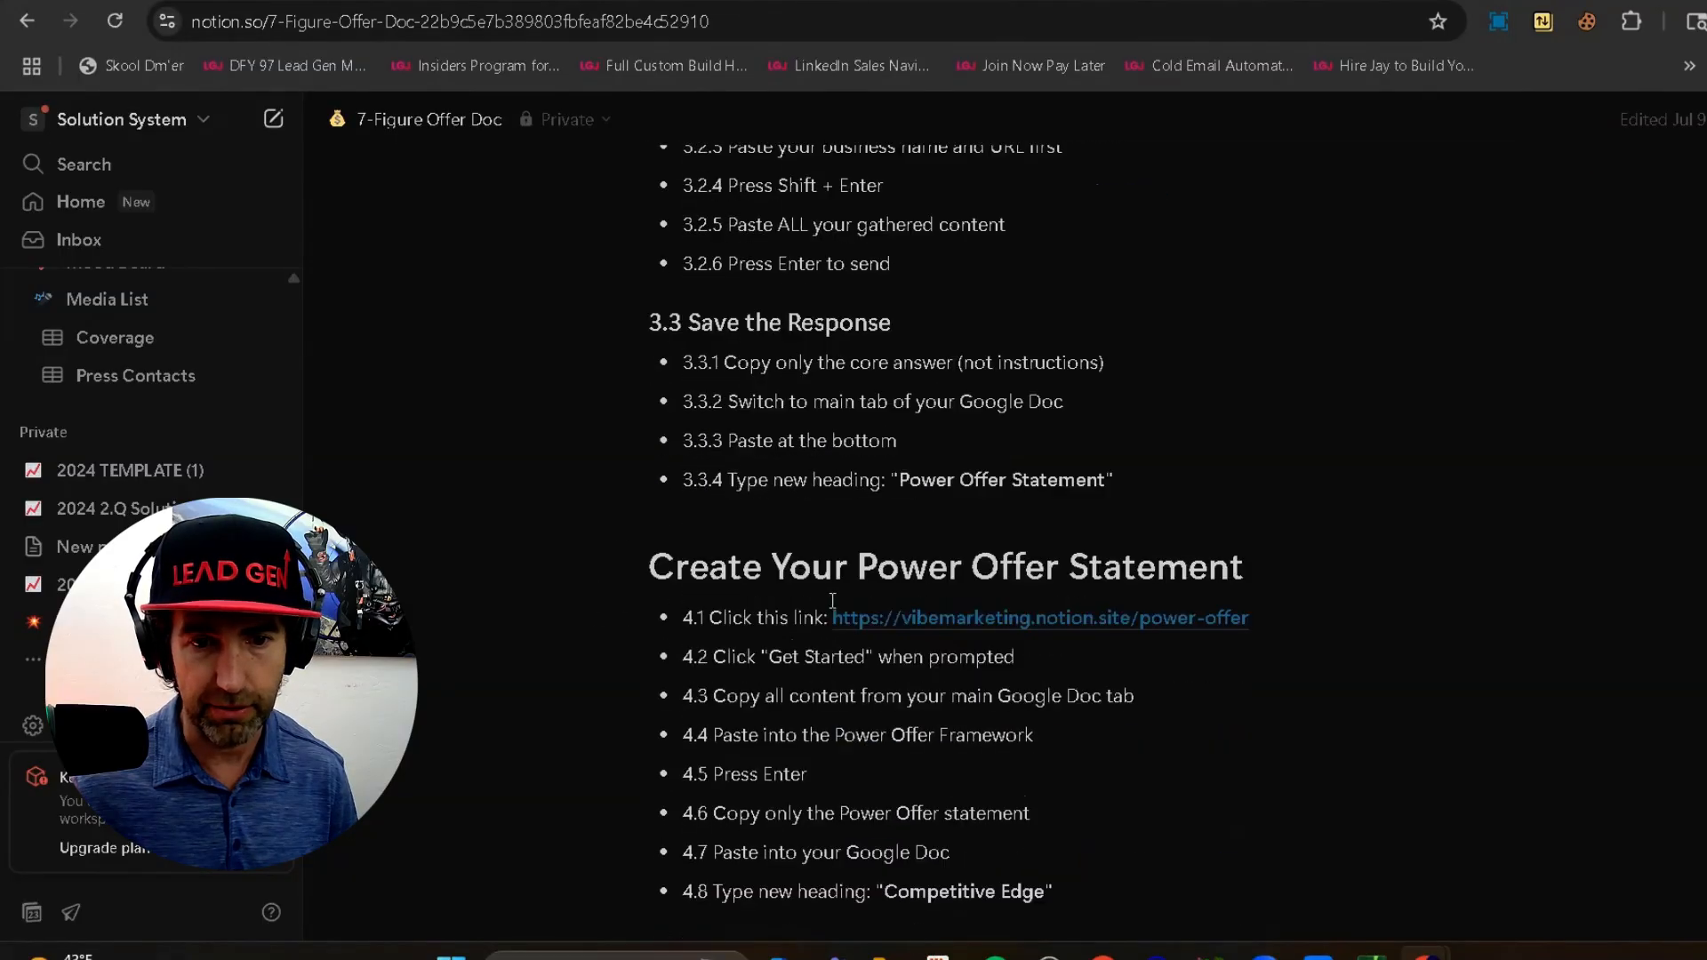
pyautogui.scroll(-4, 889, 560)
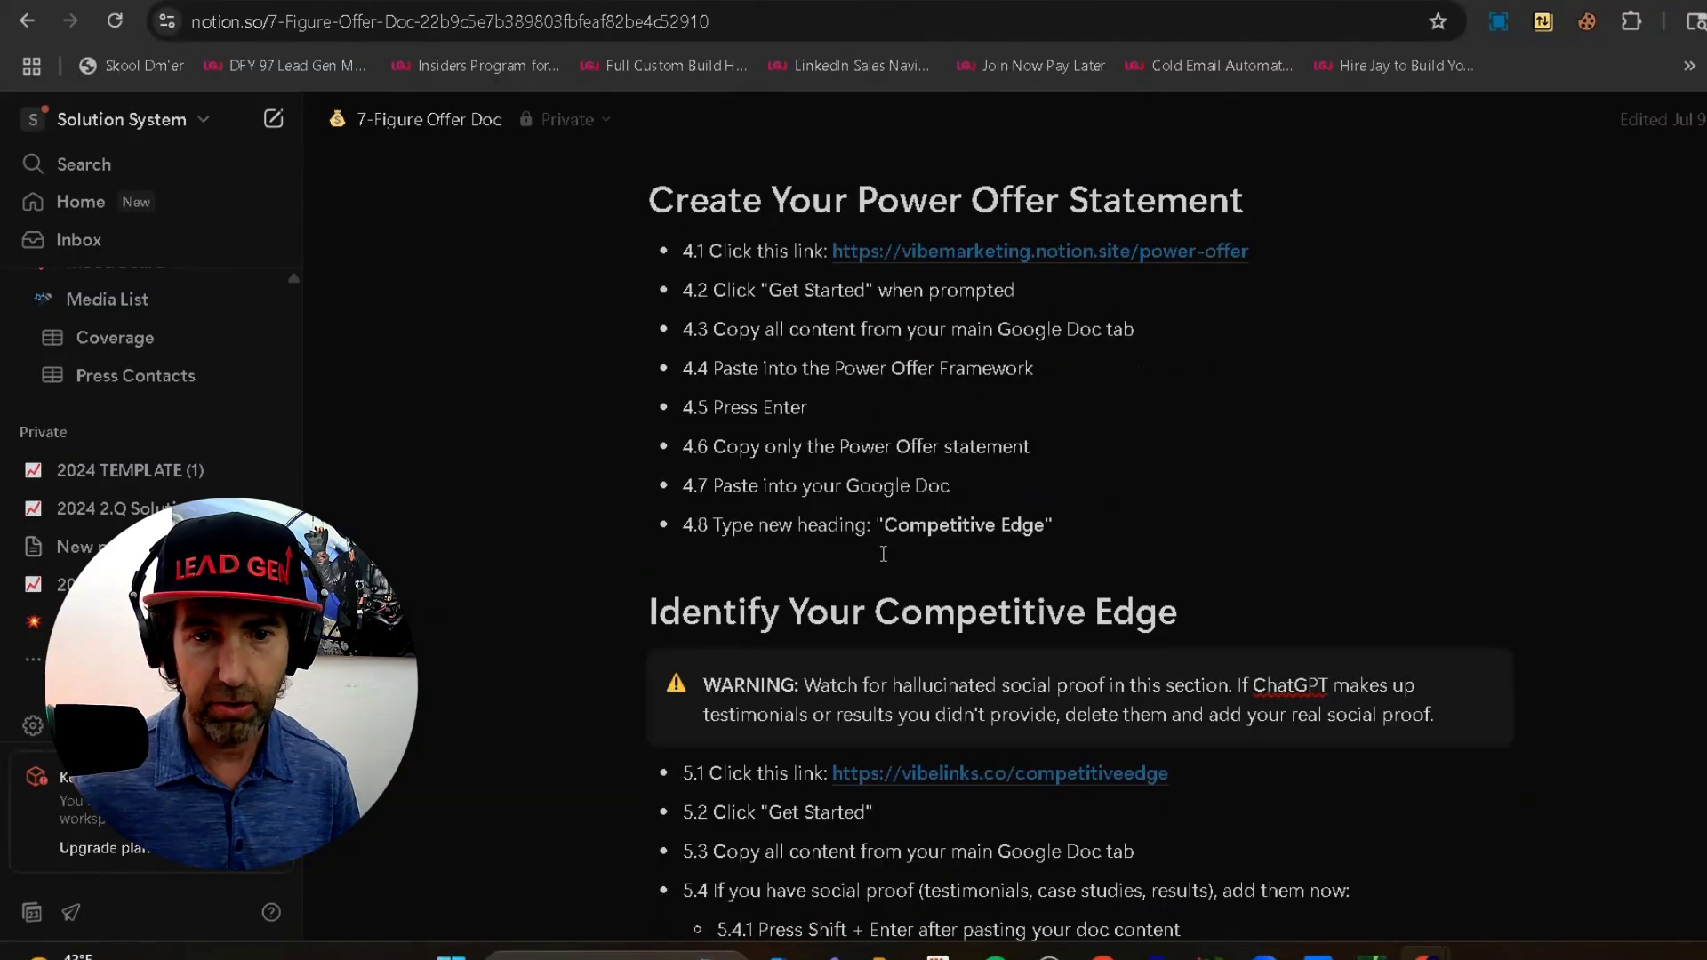
pyautogui.moveTo(987, 263)
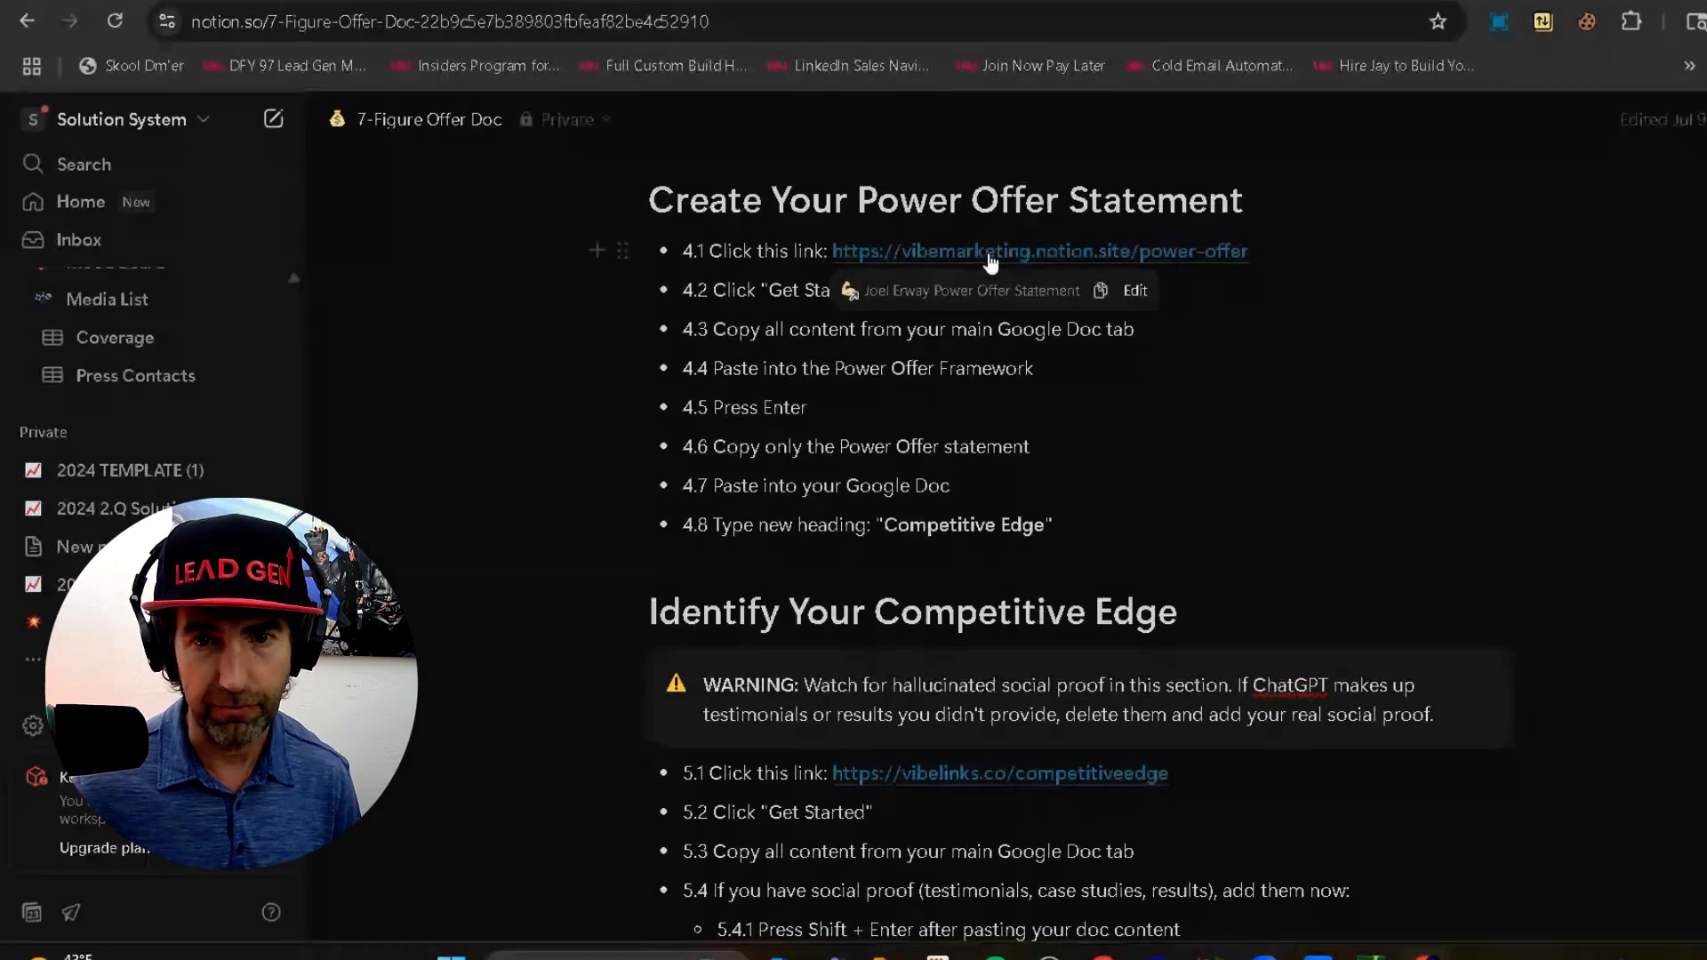
pyautogui.click(952, 264)
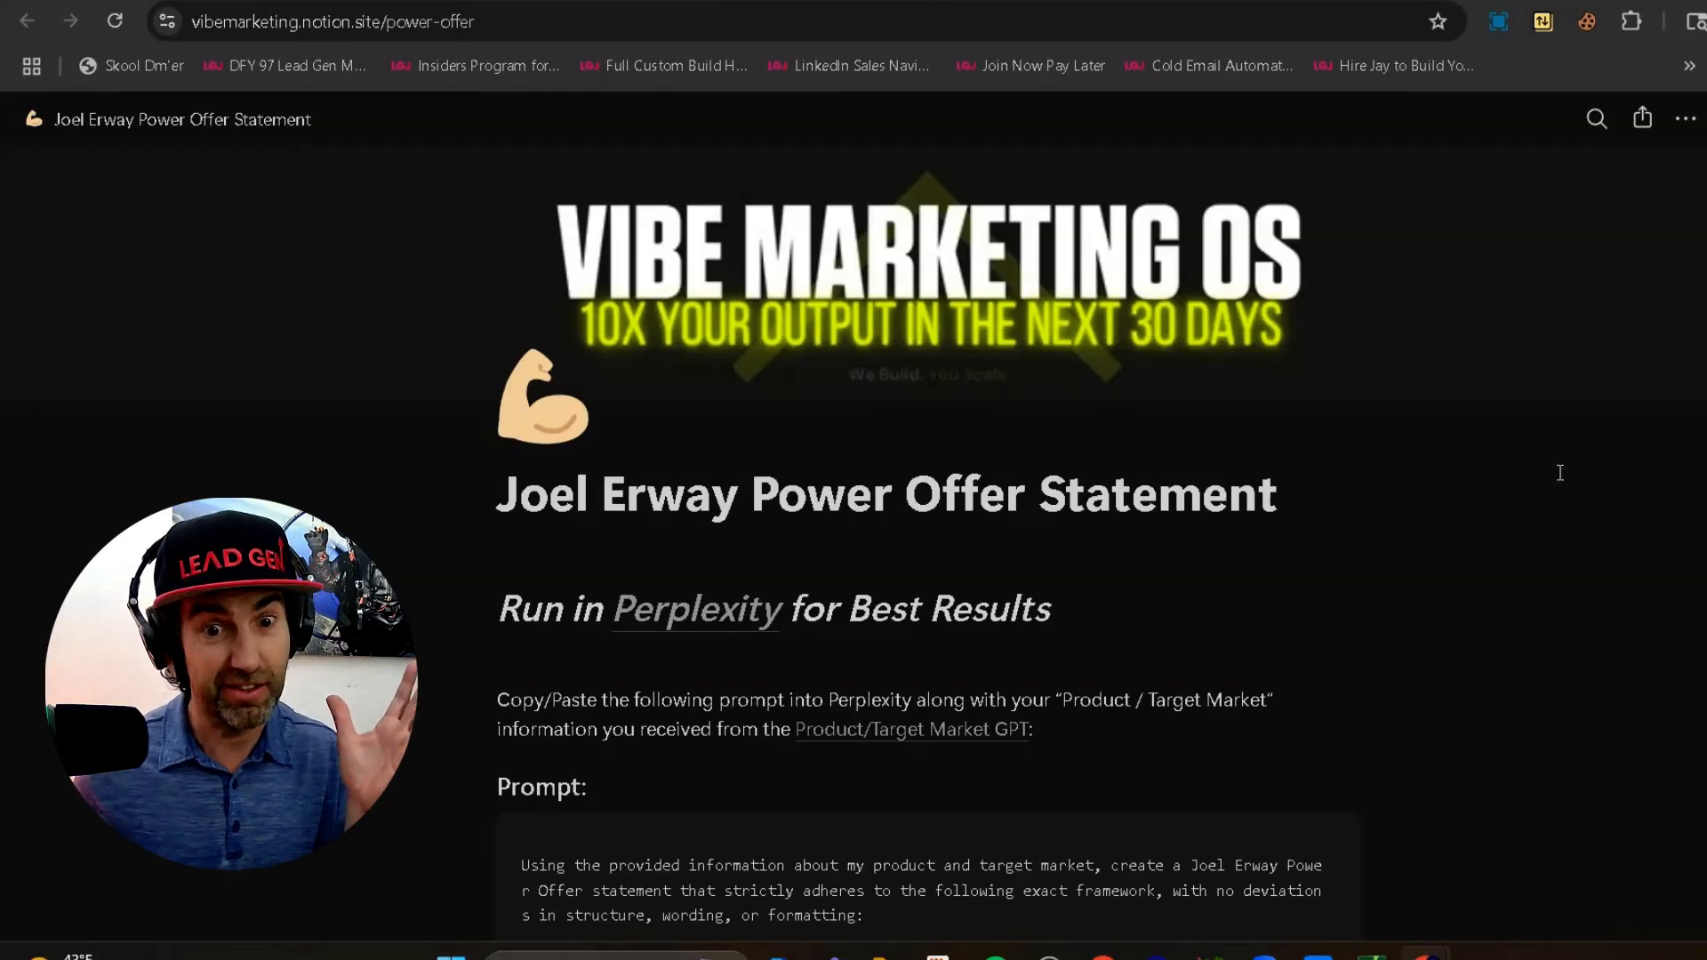
pyautogui.scroll(-3, 1558, 472)
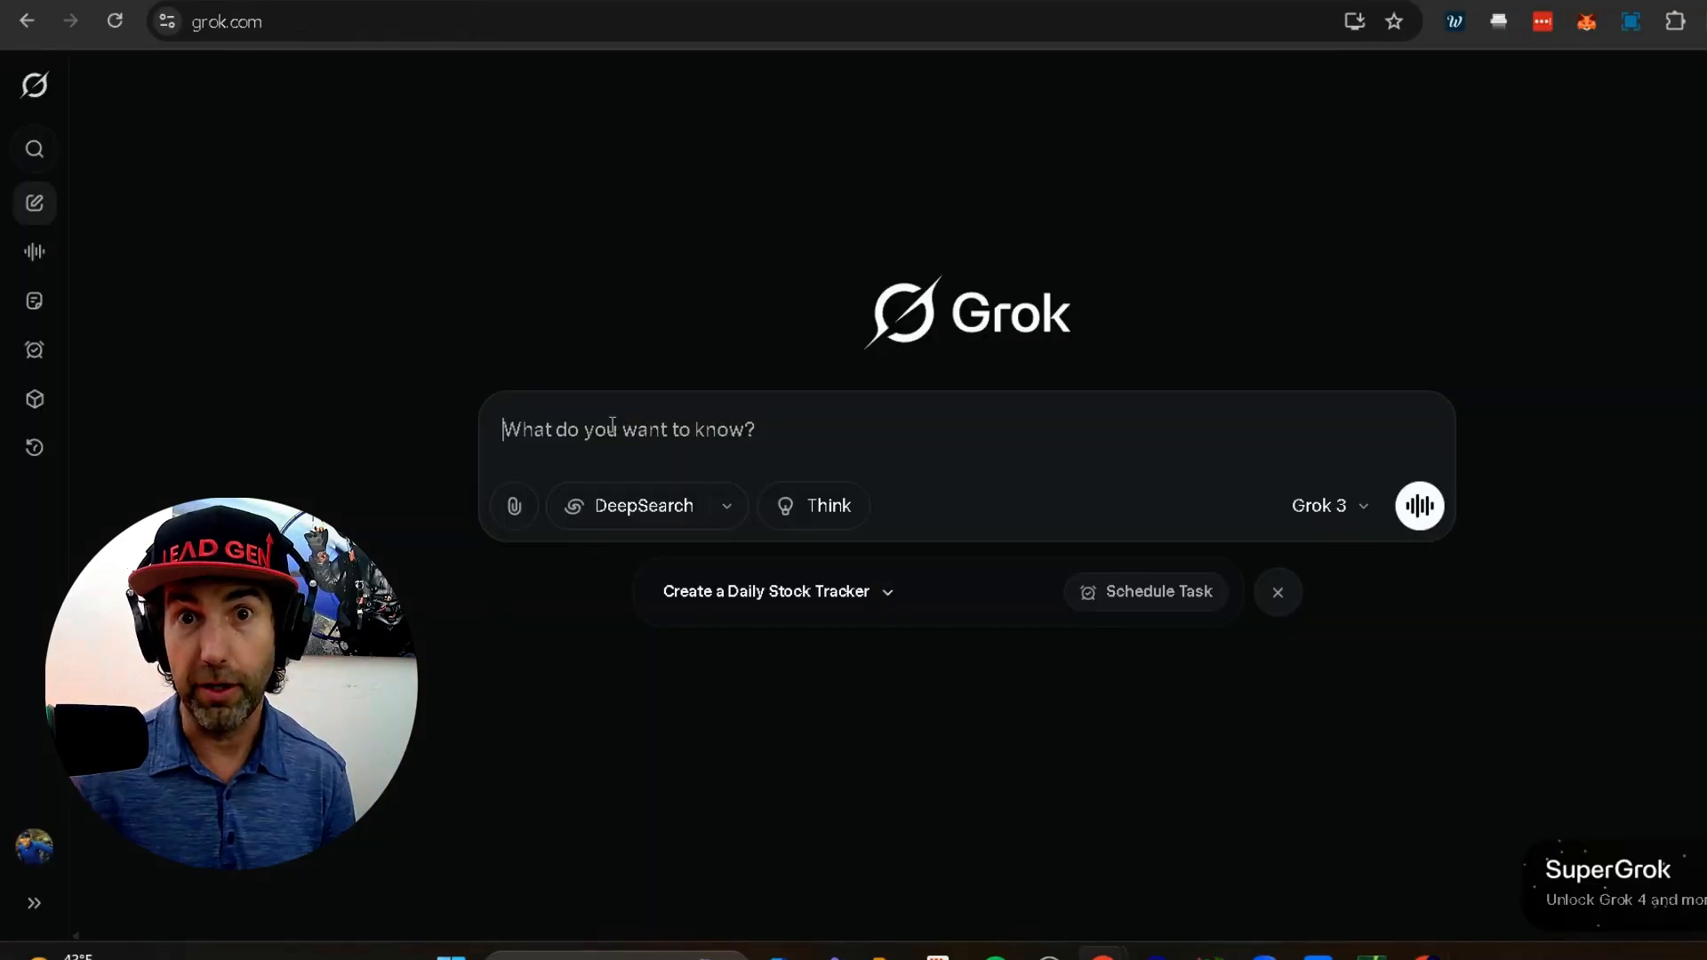
# Step: Switch to Grok, paste the copied Power Offer prompt into a new chat, and check the pasted text
pyautogui.rightClick(637, 428)
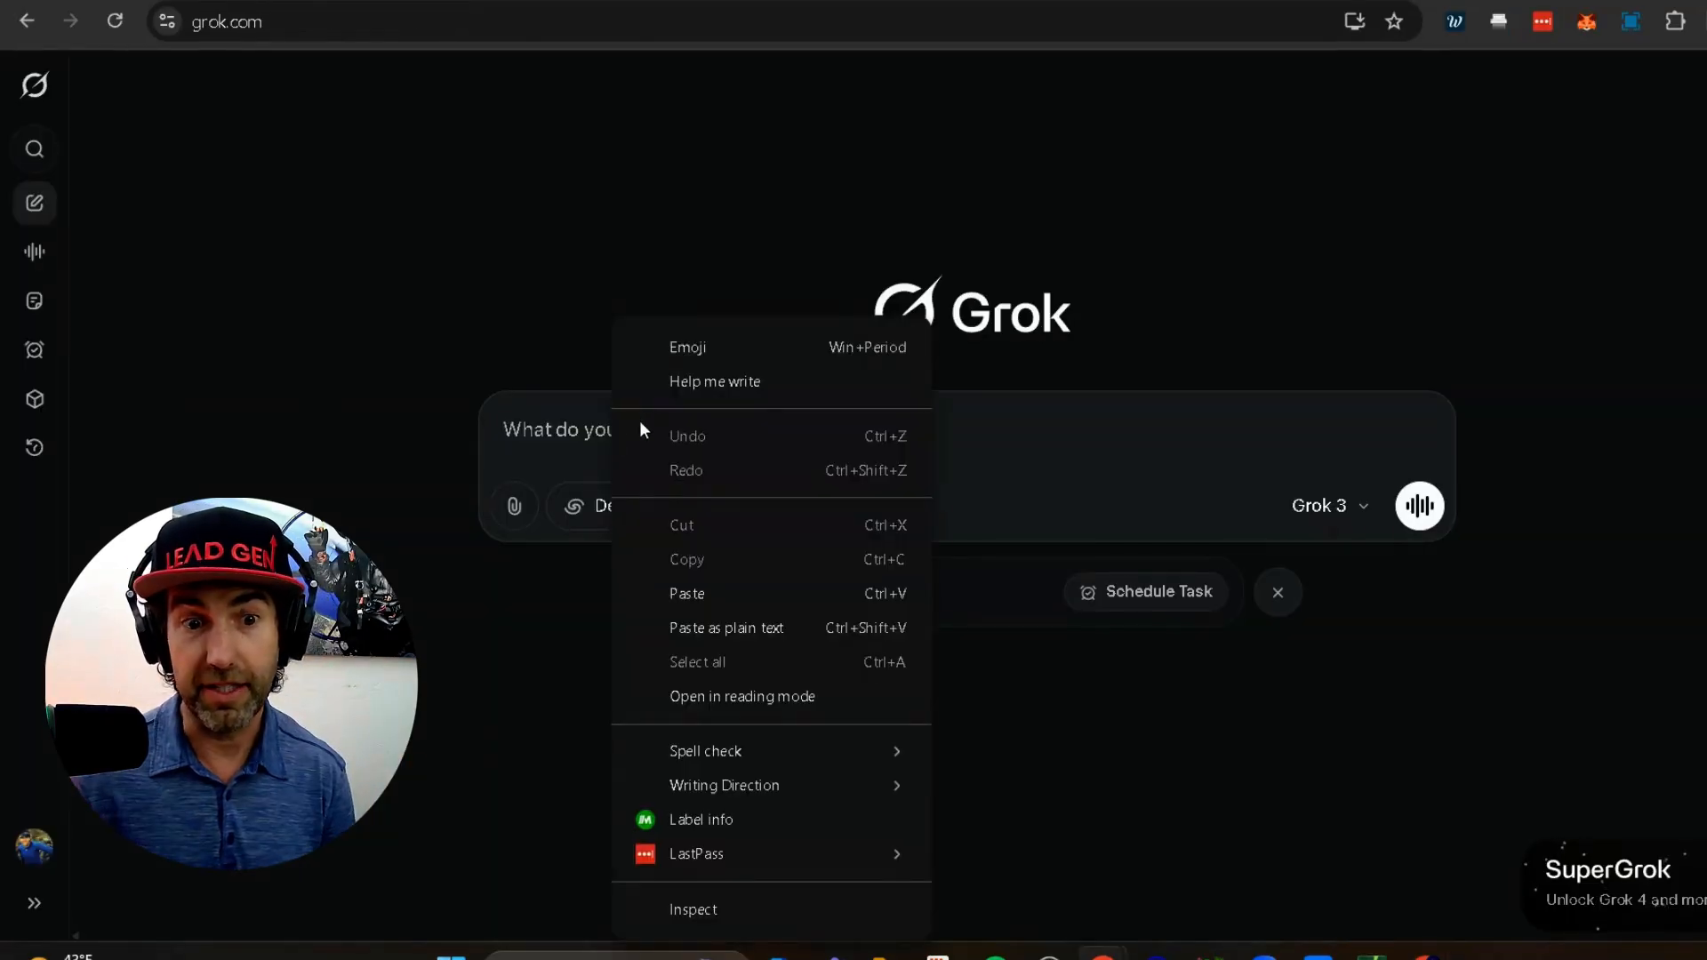
pyautogui.click(702, 593)
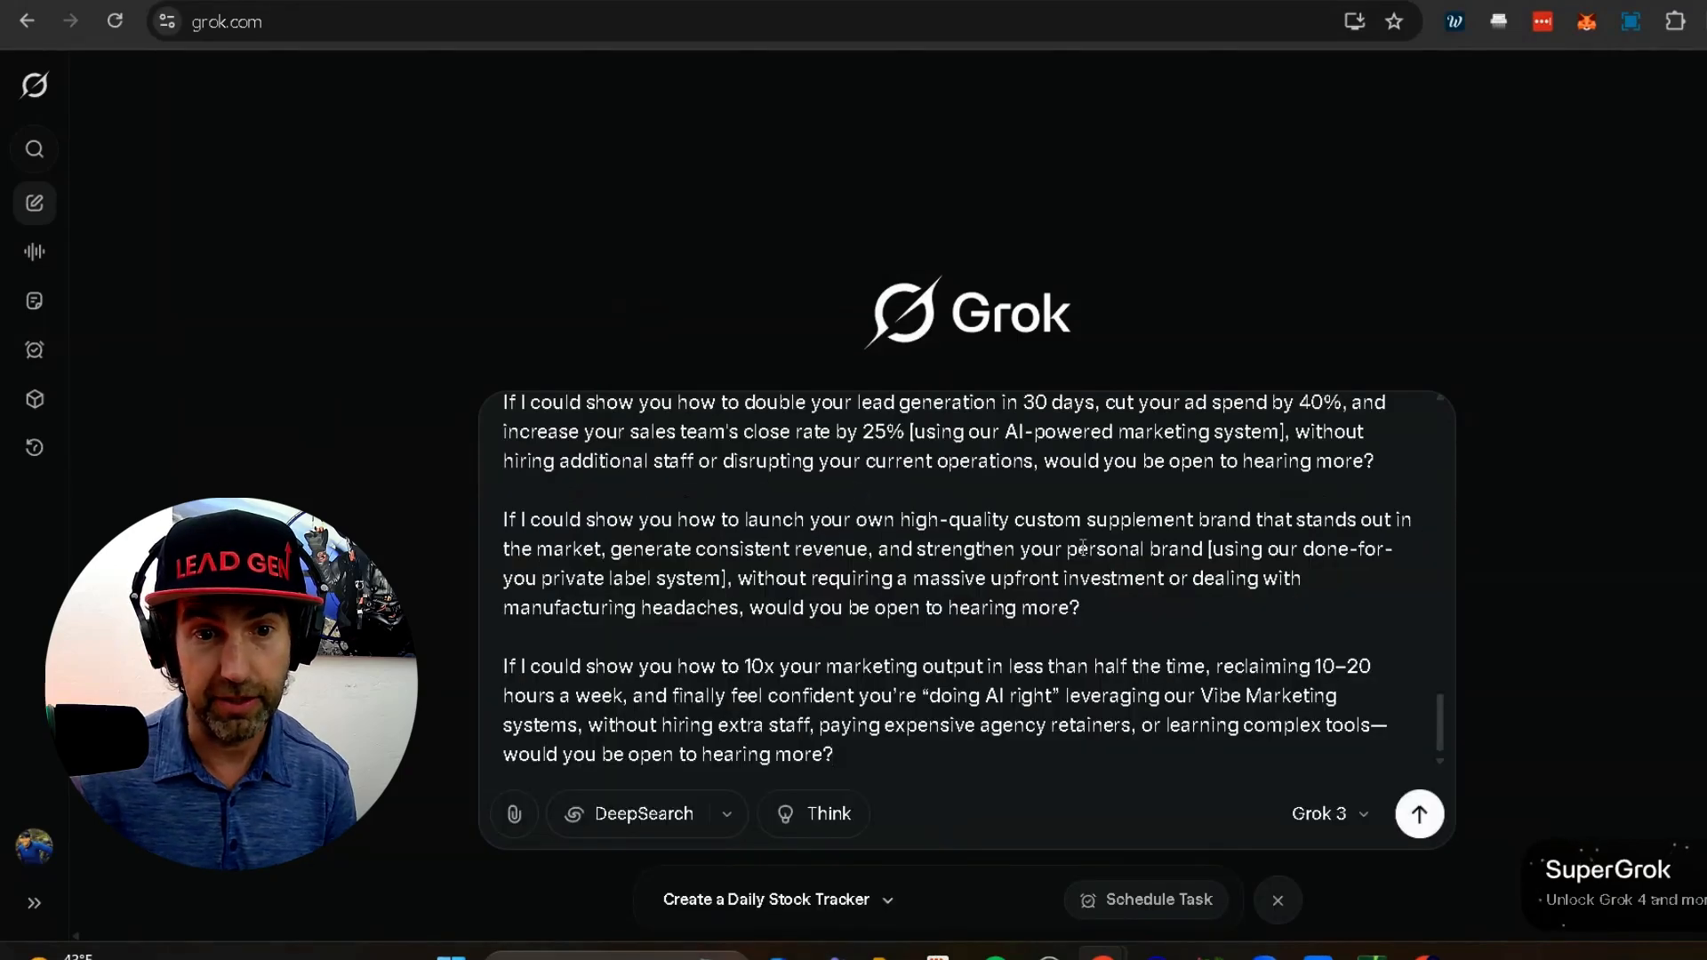
pyautogui.scroll(15, 1078, 613)
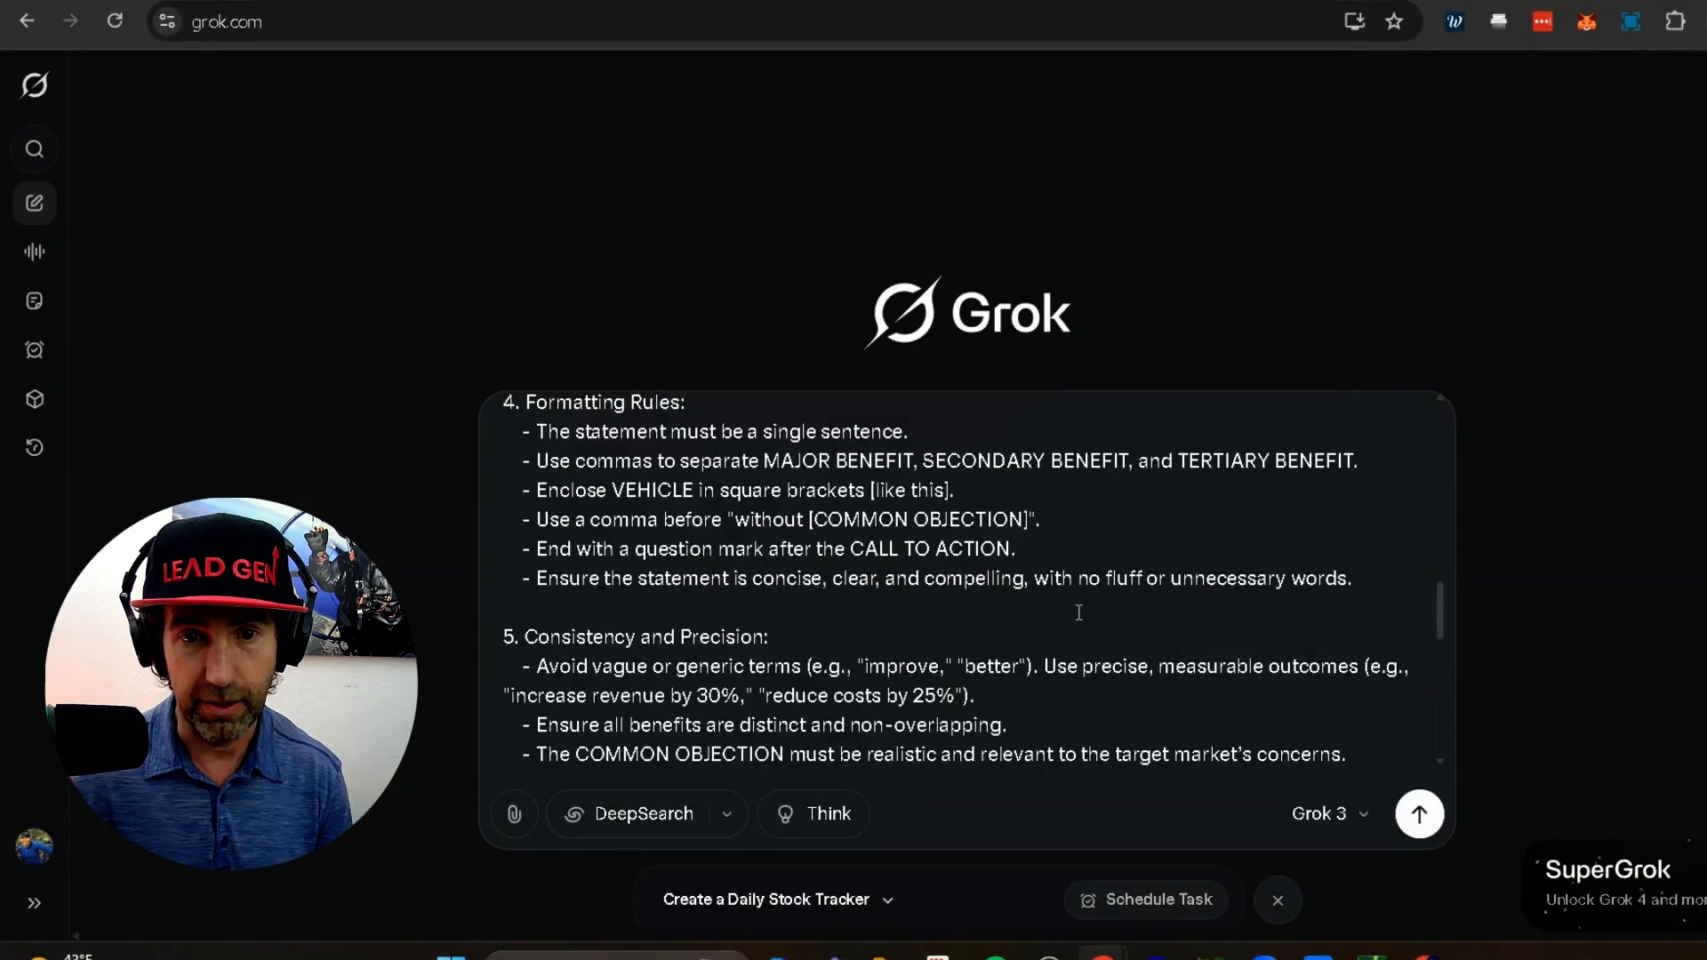
pyautogui.scroll(3, 1078, 614)
pyautogui.scroll(-15, 1078, 613)
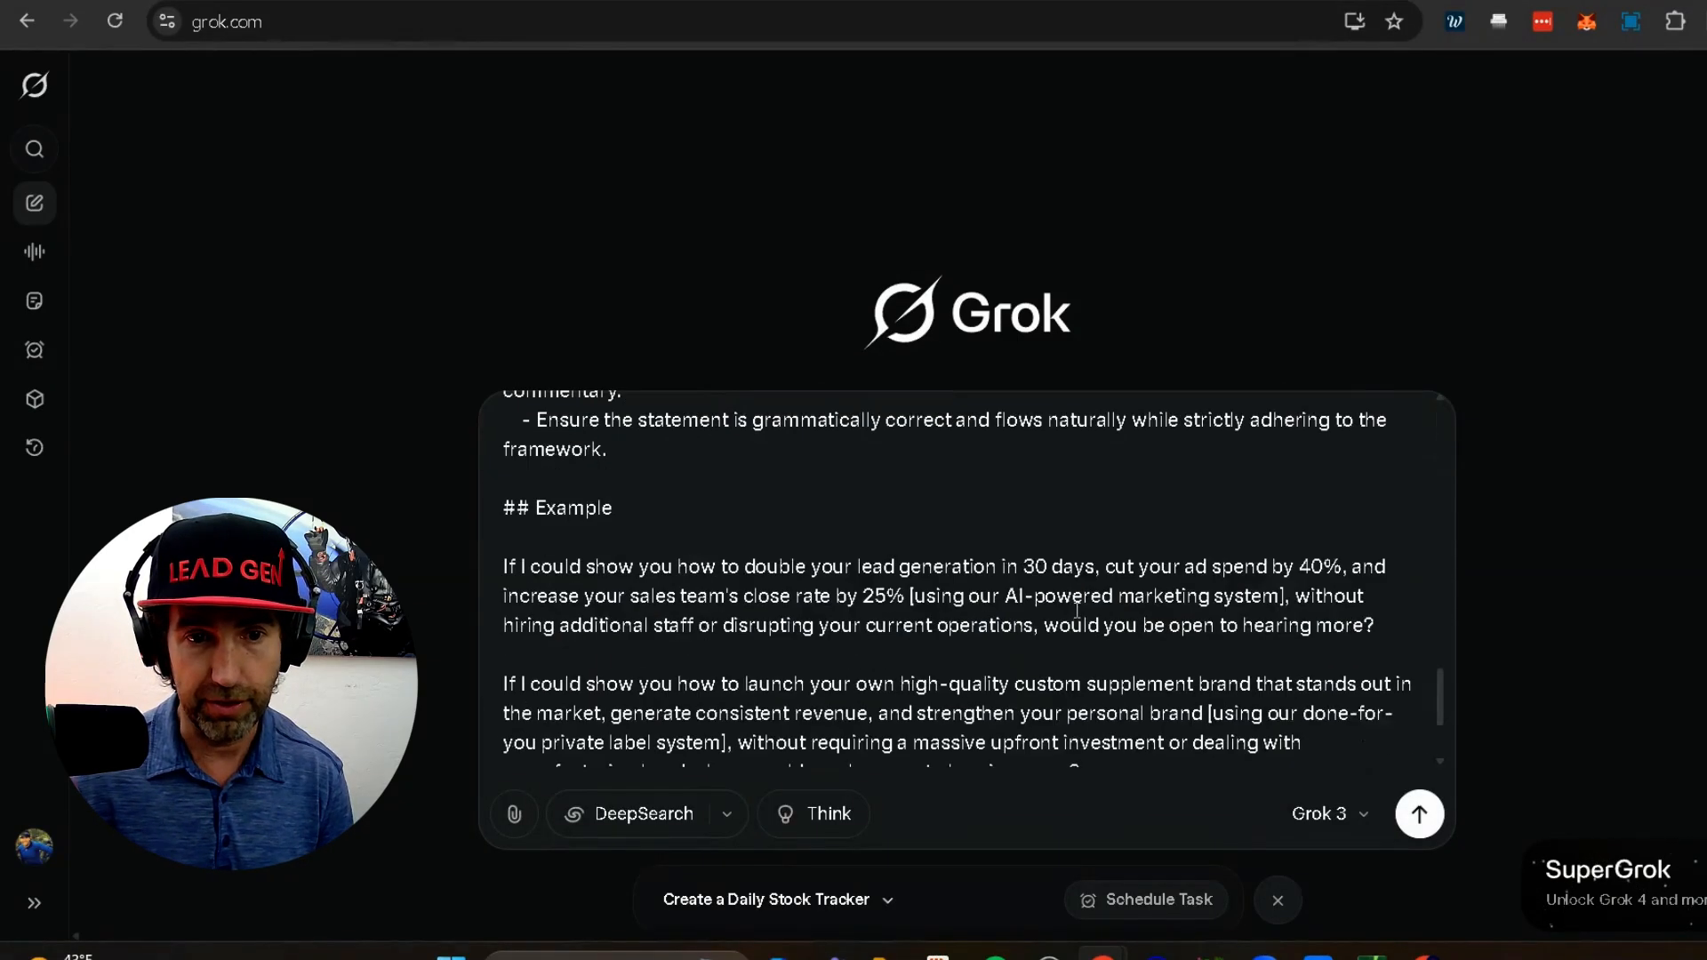
# Step: Add the previously copied "What Do We Sell?" product and market text below the prompt and send it to Grok
pyautogui.press('Return')
pyautogui.press('Return')
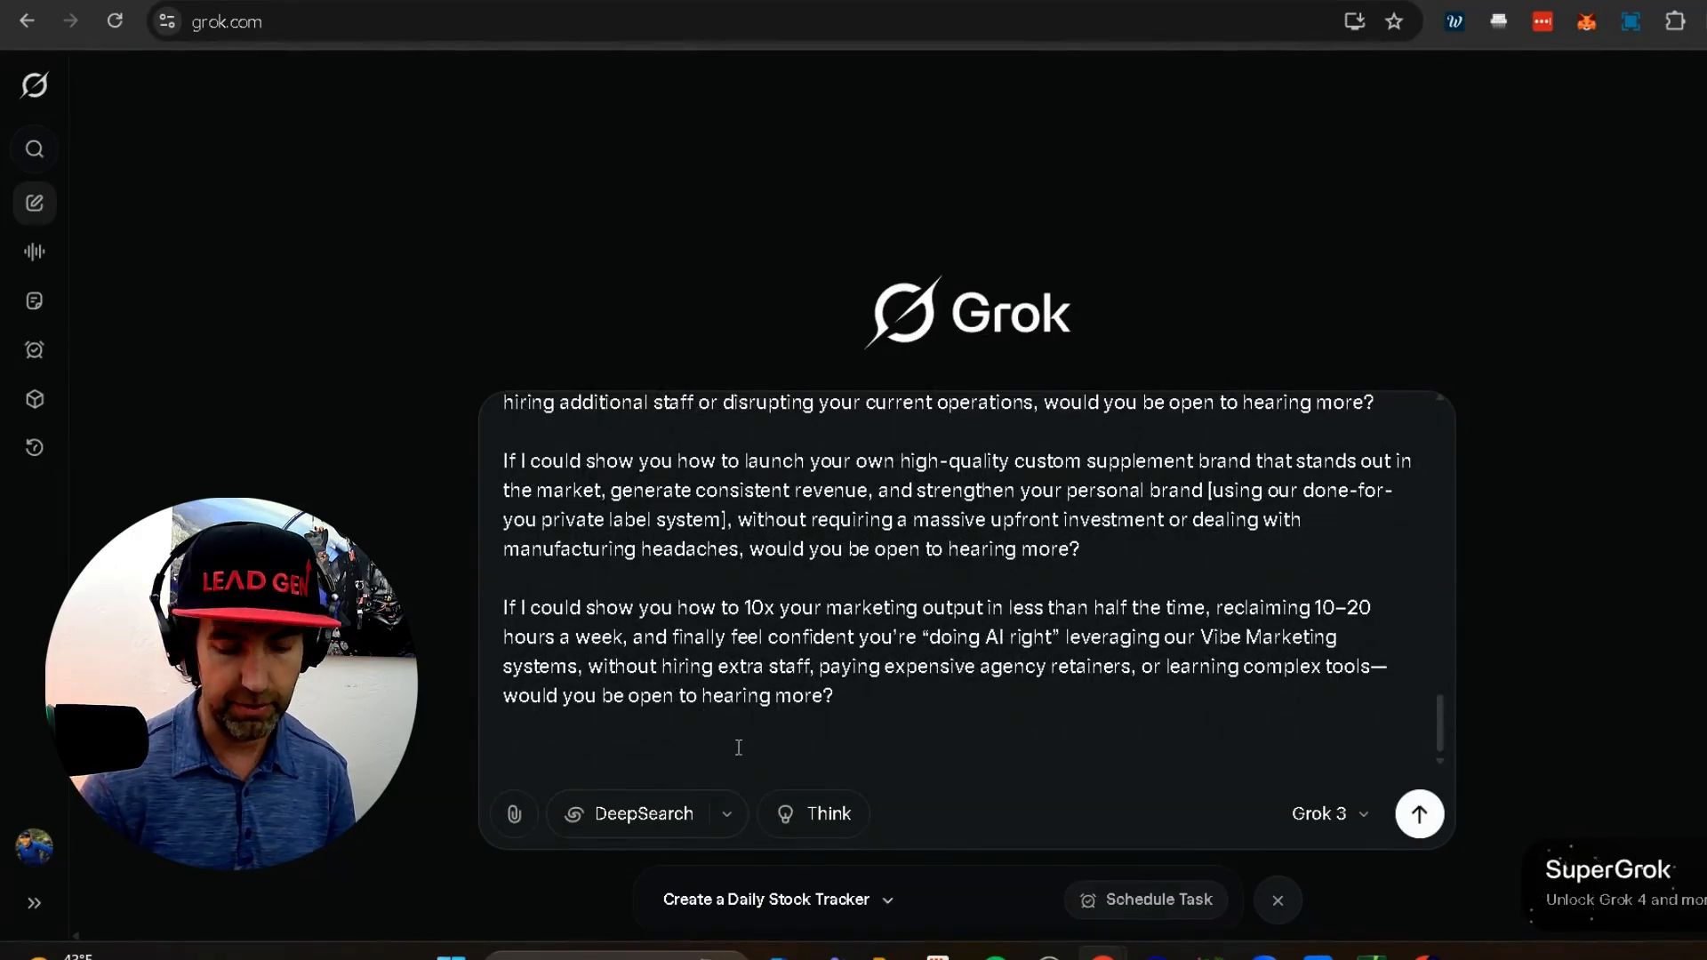
pyautogui.press('super+v')
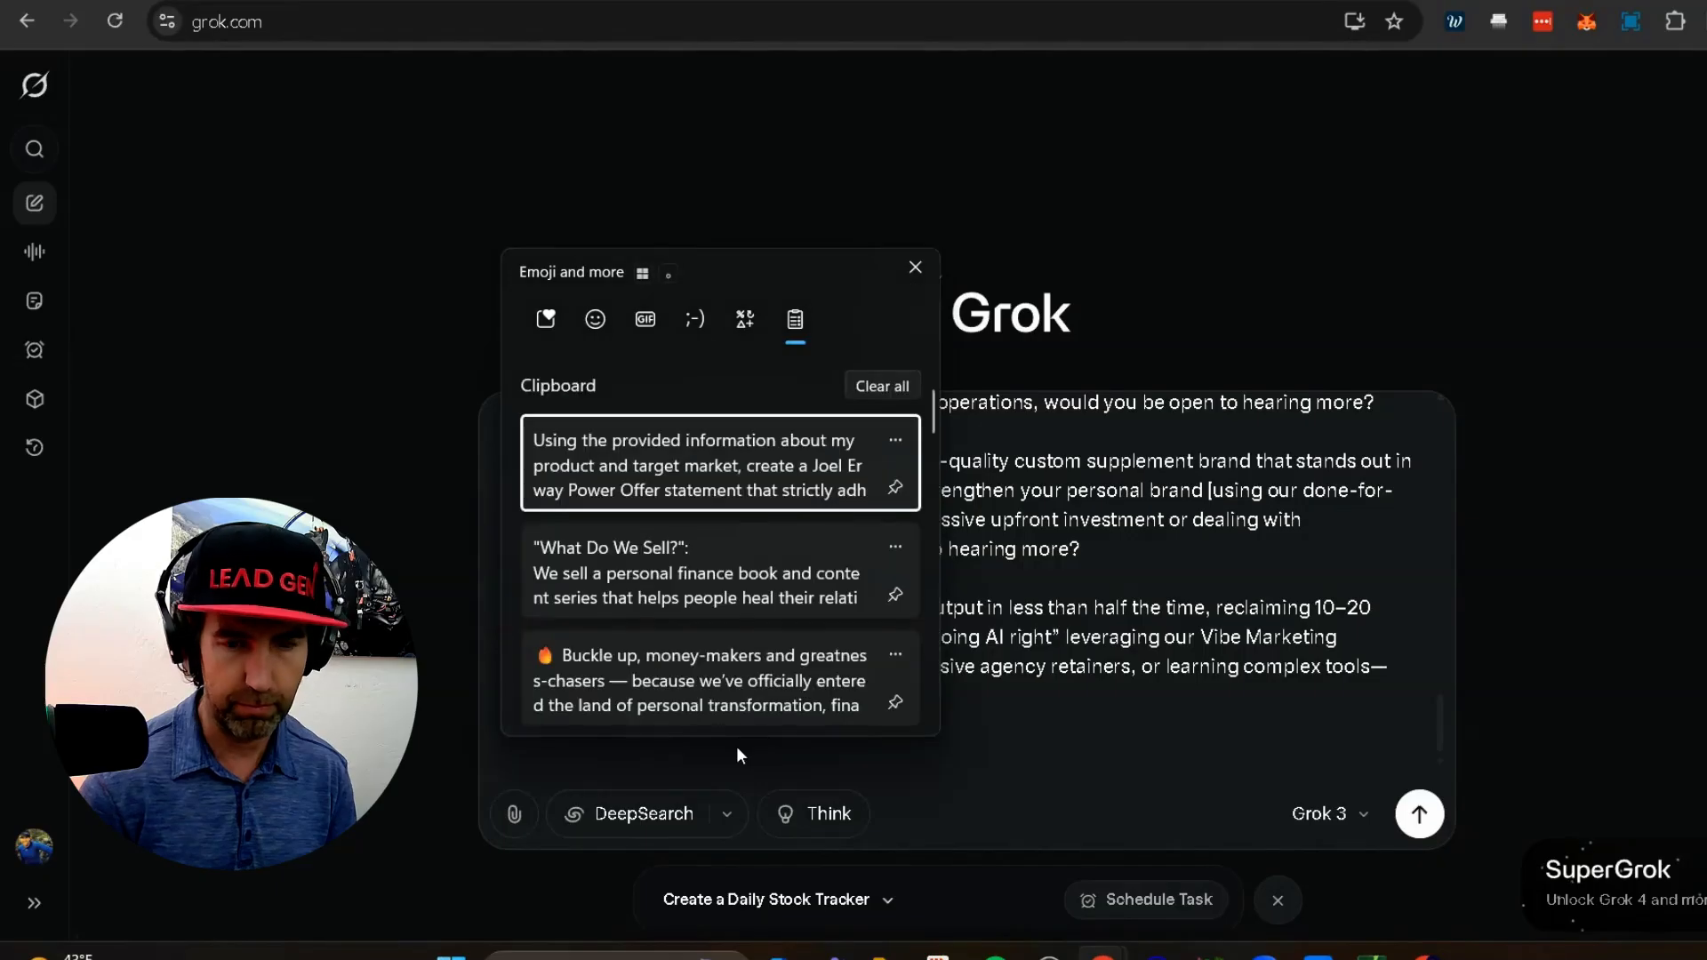
pyautogui.click(728, 575)
pyautogui.scroll(-7, 696, 777)
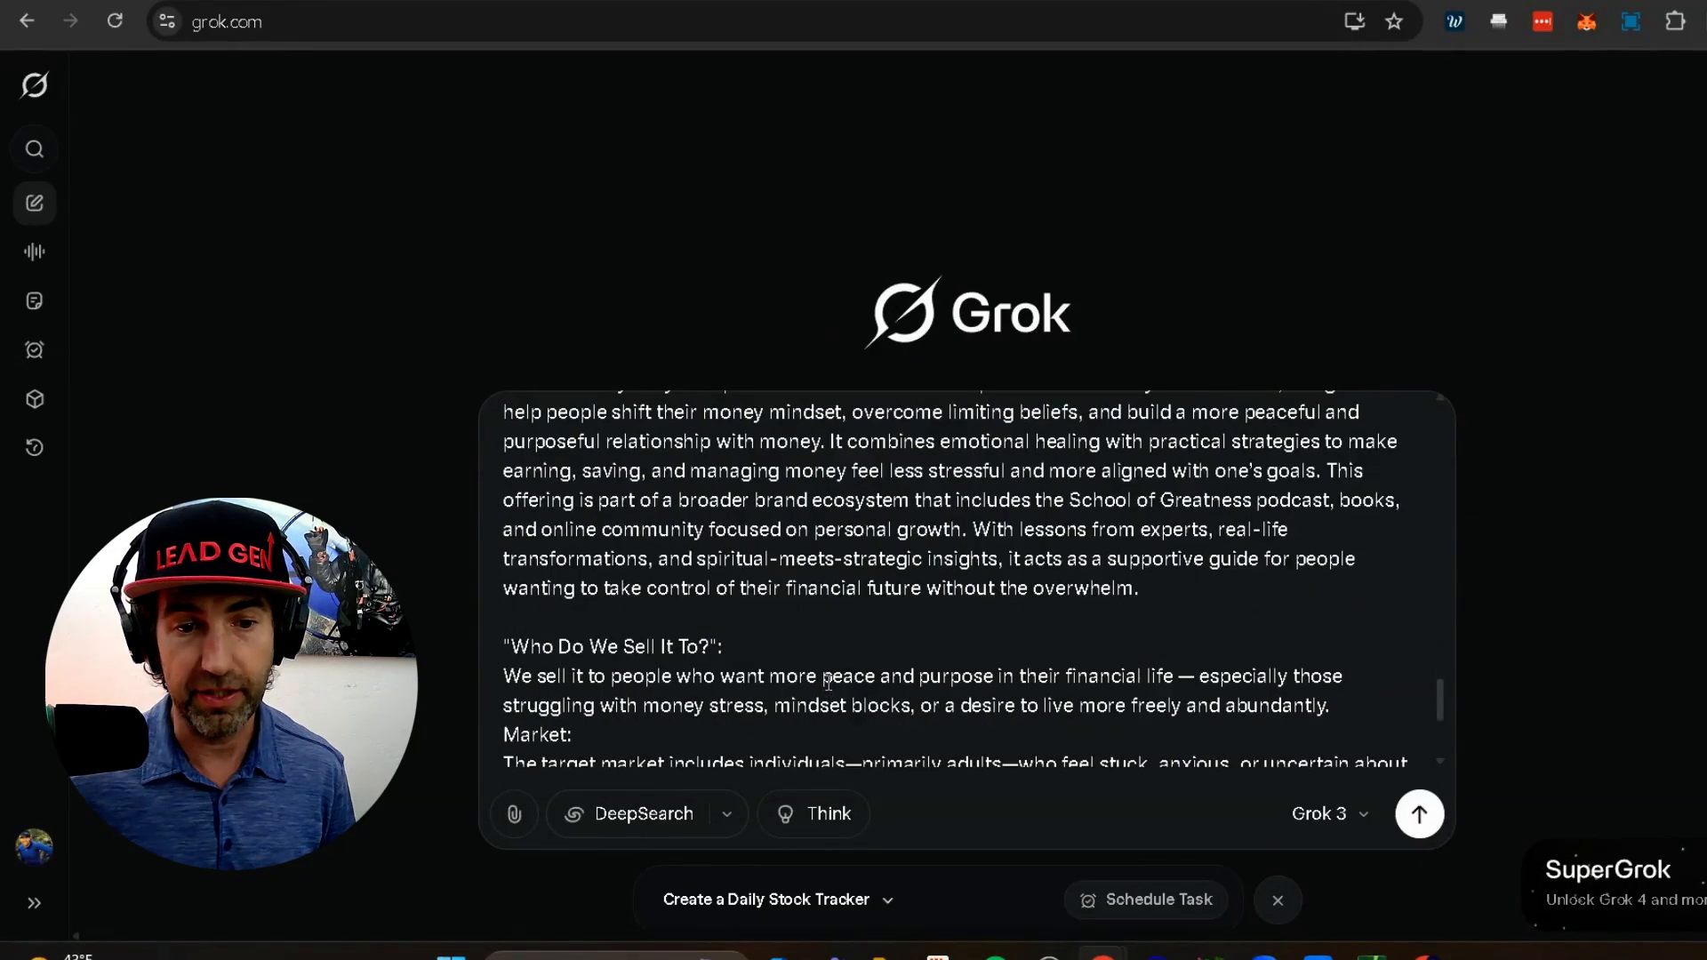
pyautogui.click(1419, 808)
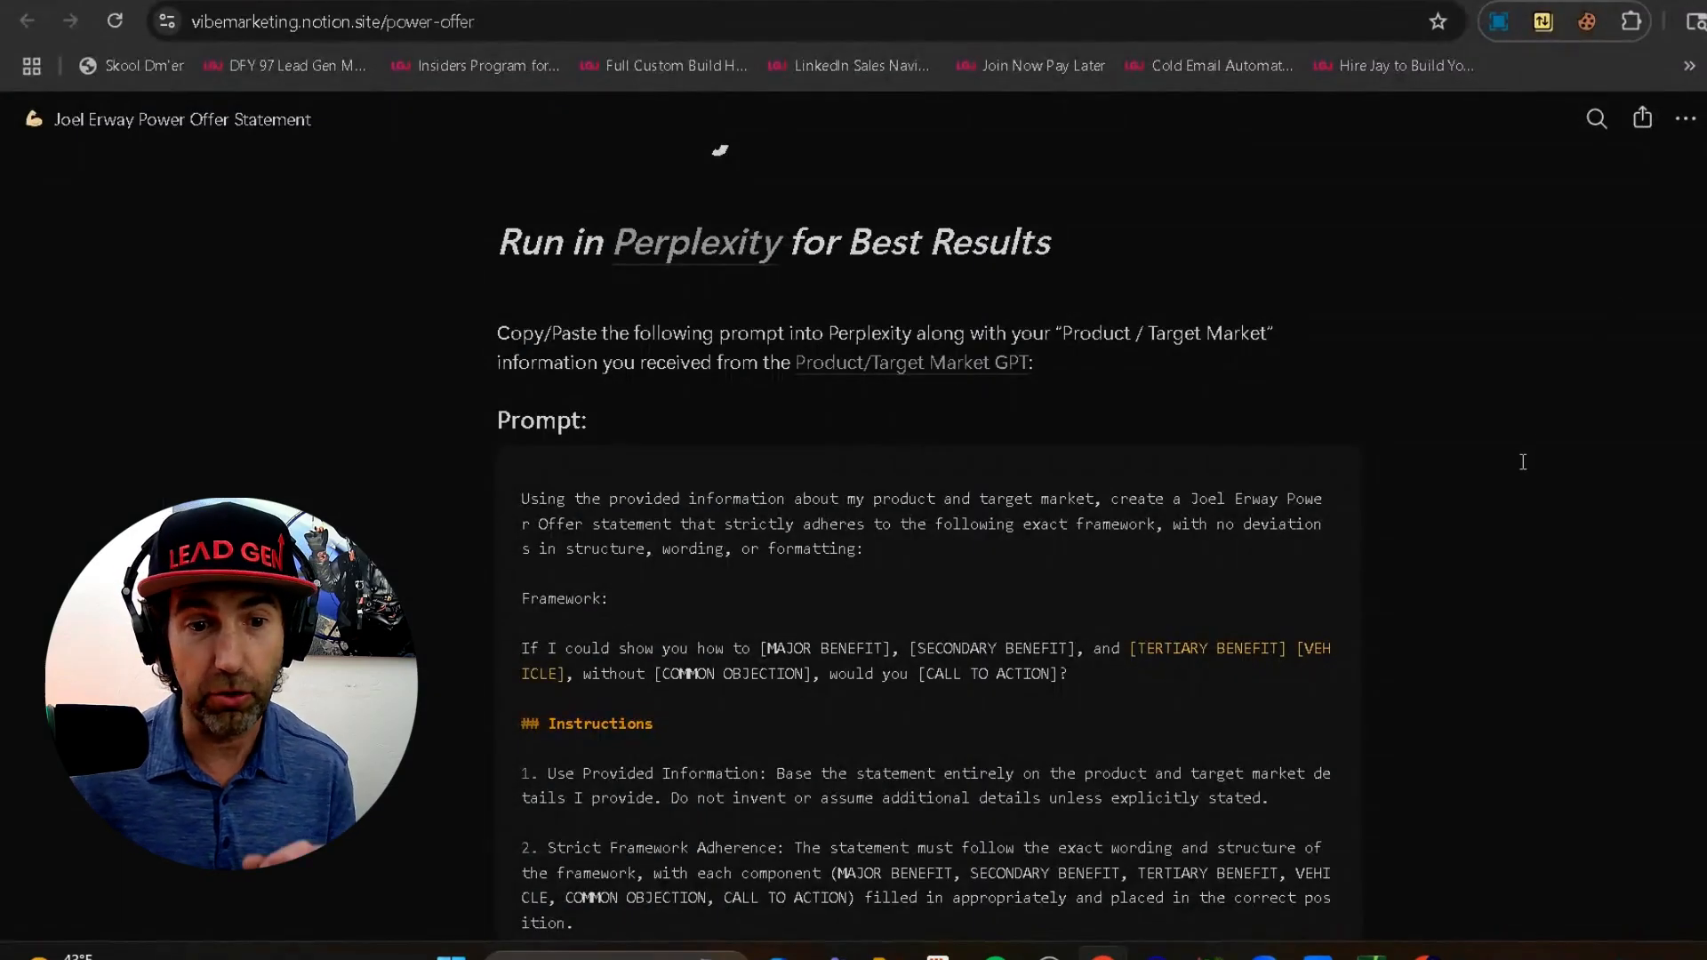
# Step: Switch back to the offer Google Doc and paste Grok's power offer statement below the Market section
pyautogui.scroll(-3, 1541, 474)
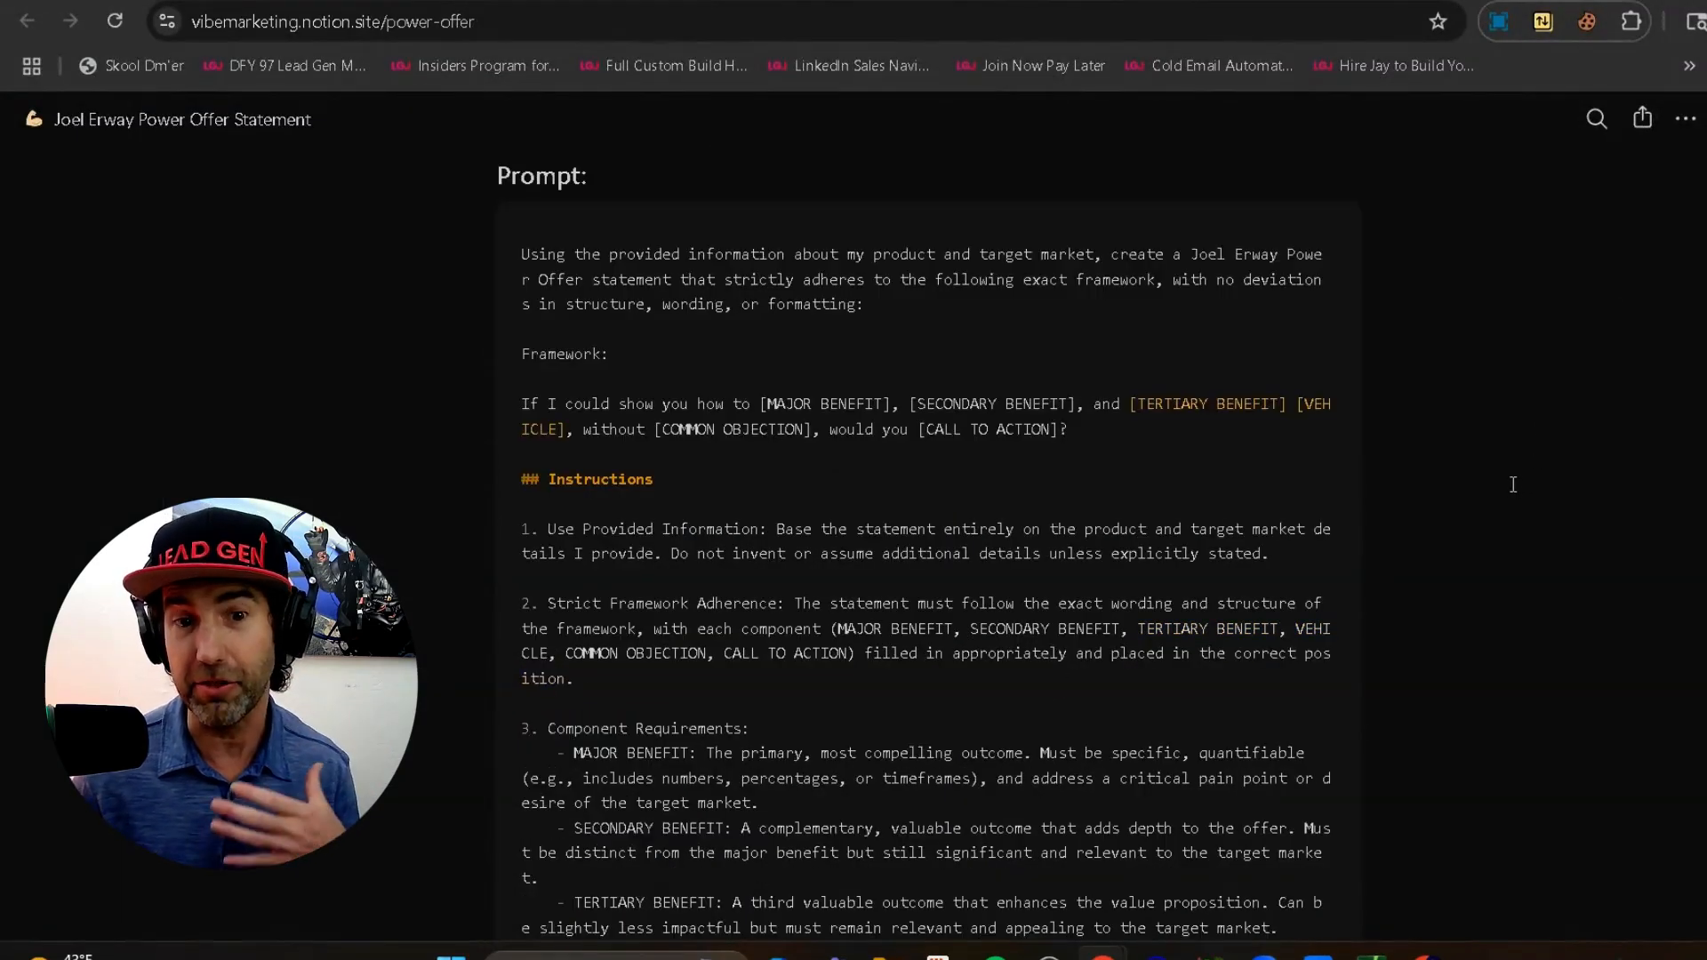
pyautogui.scroll(6, 1516, 480)
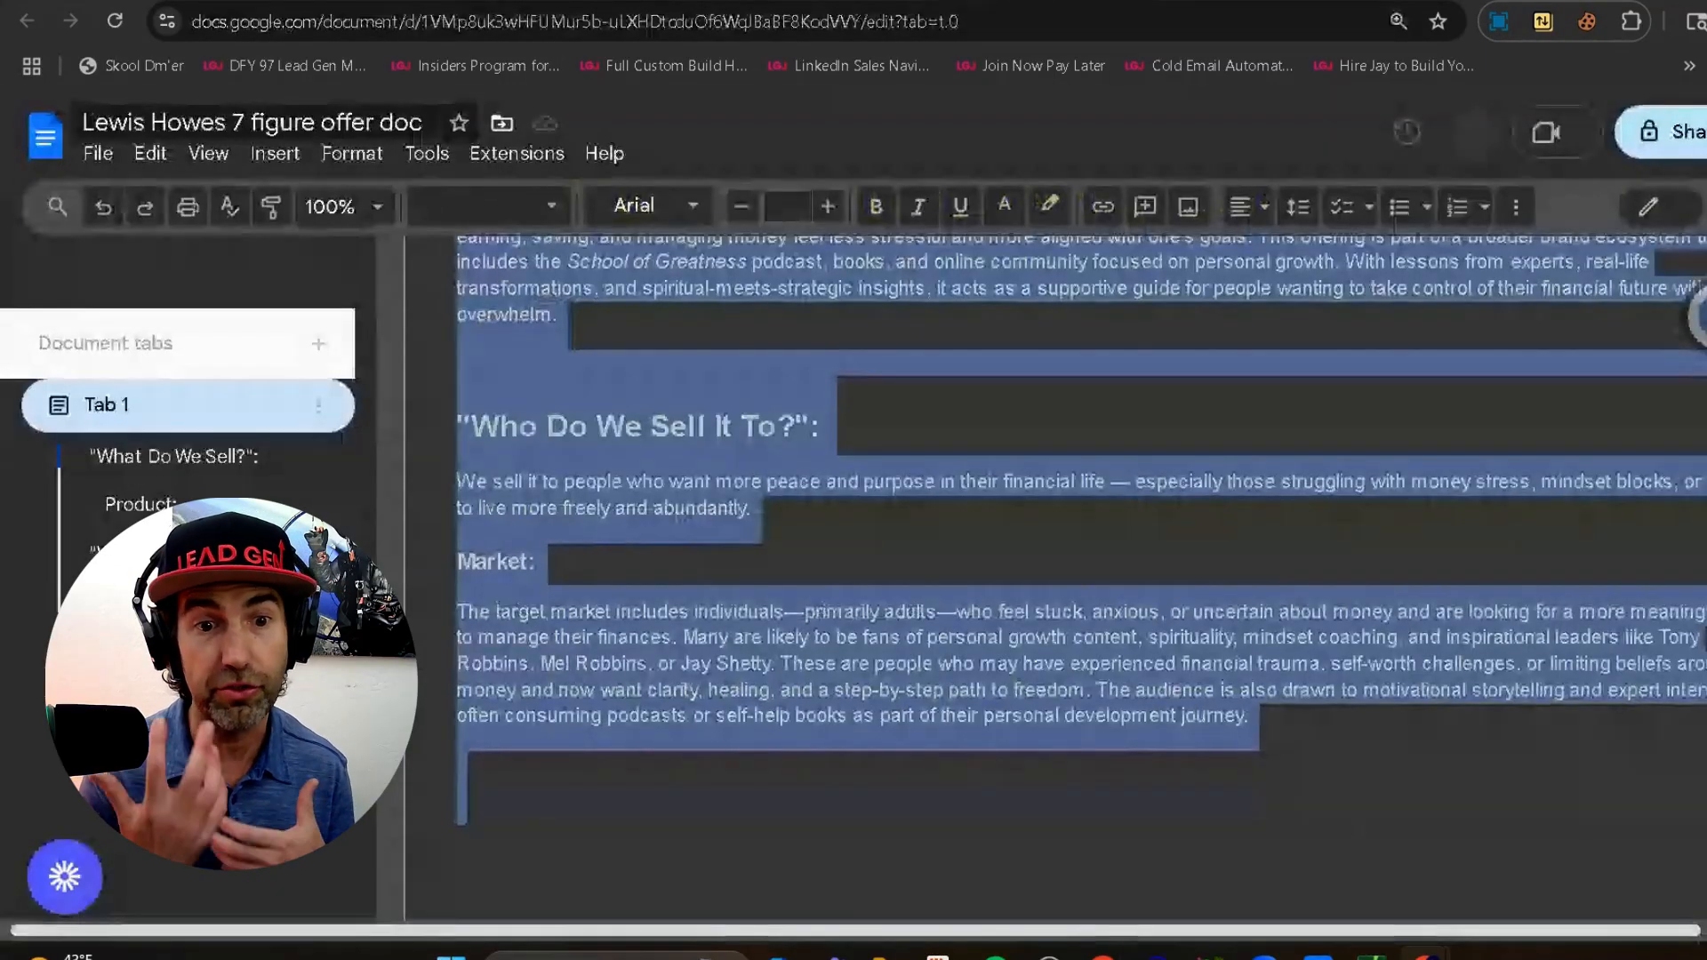
pyautogui.click(466, 793)
pyautogui.click(458, 763)
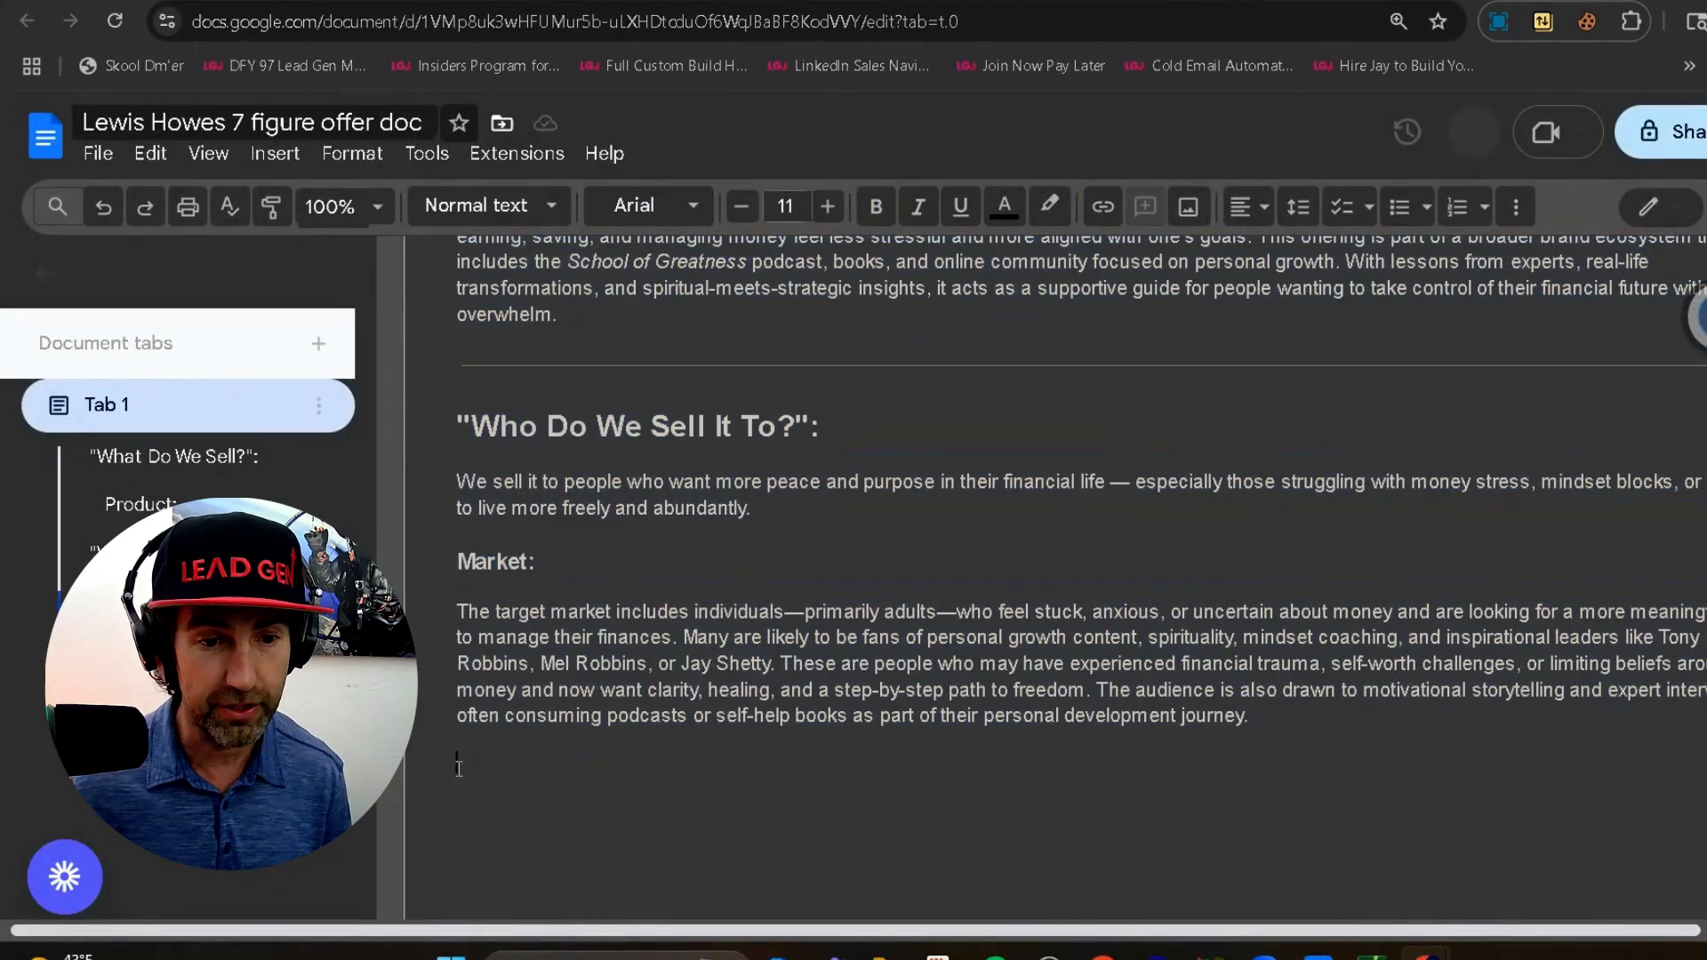
pyautogui.click(1018, 218)
pyautogui.click(1151, 272)
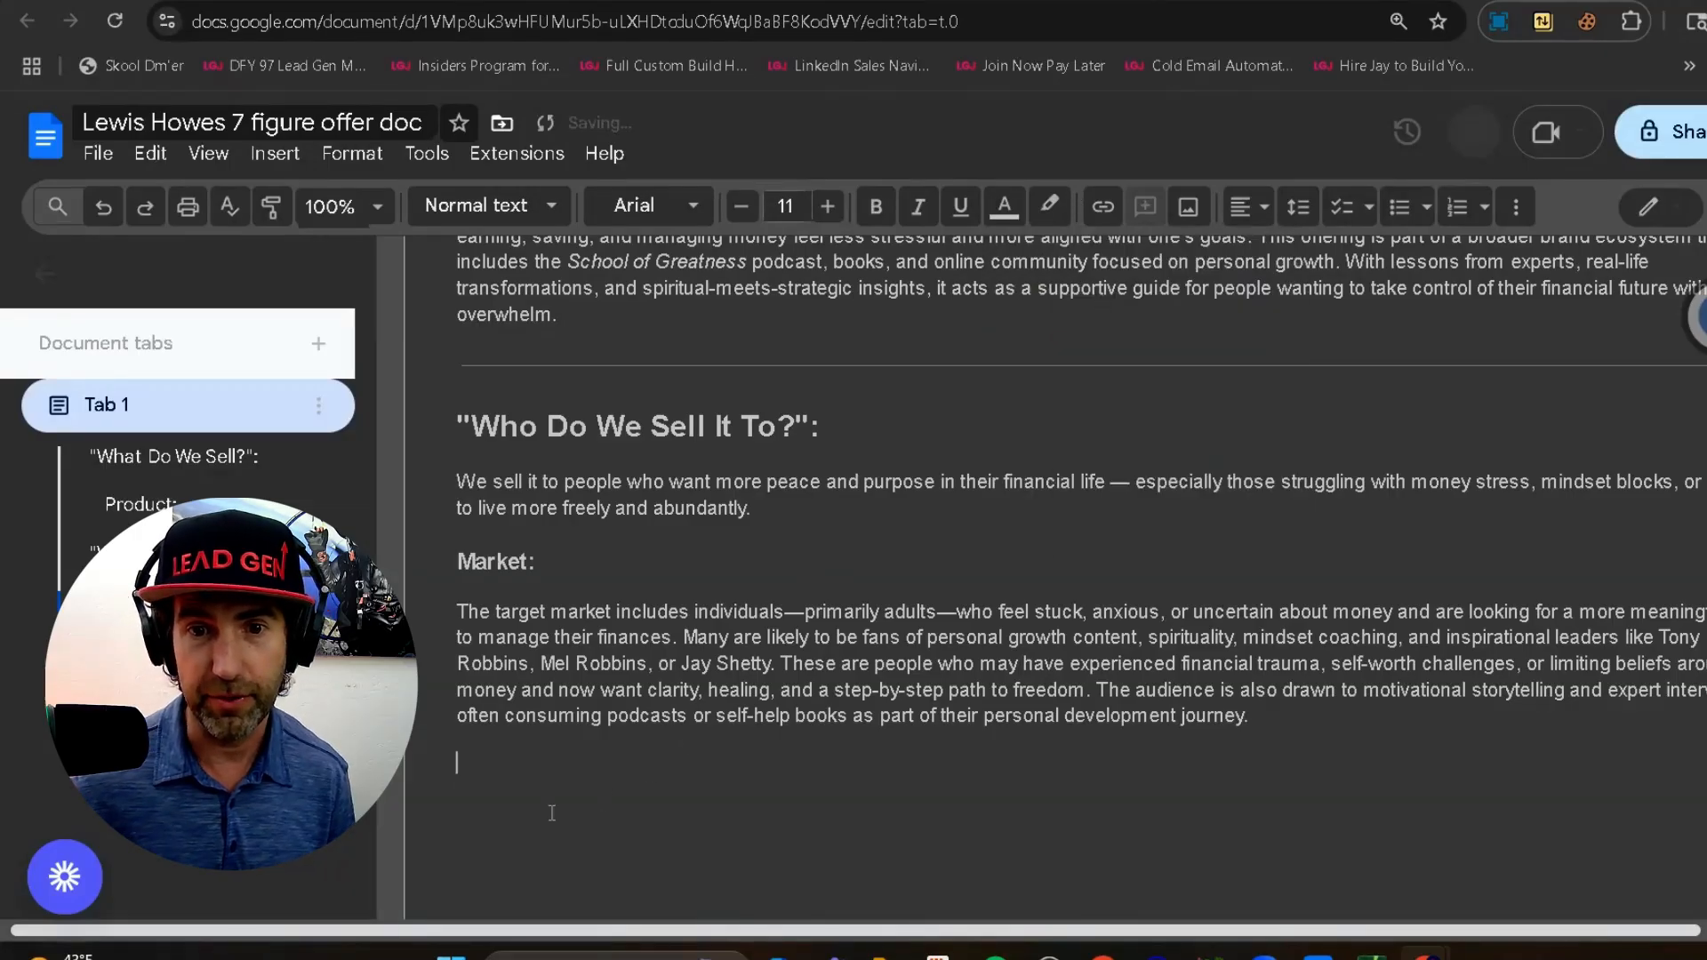
pyautogui.rightClick(476, 758)
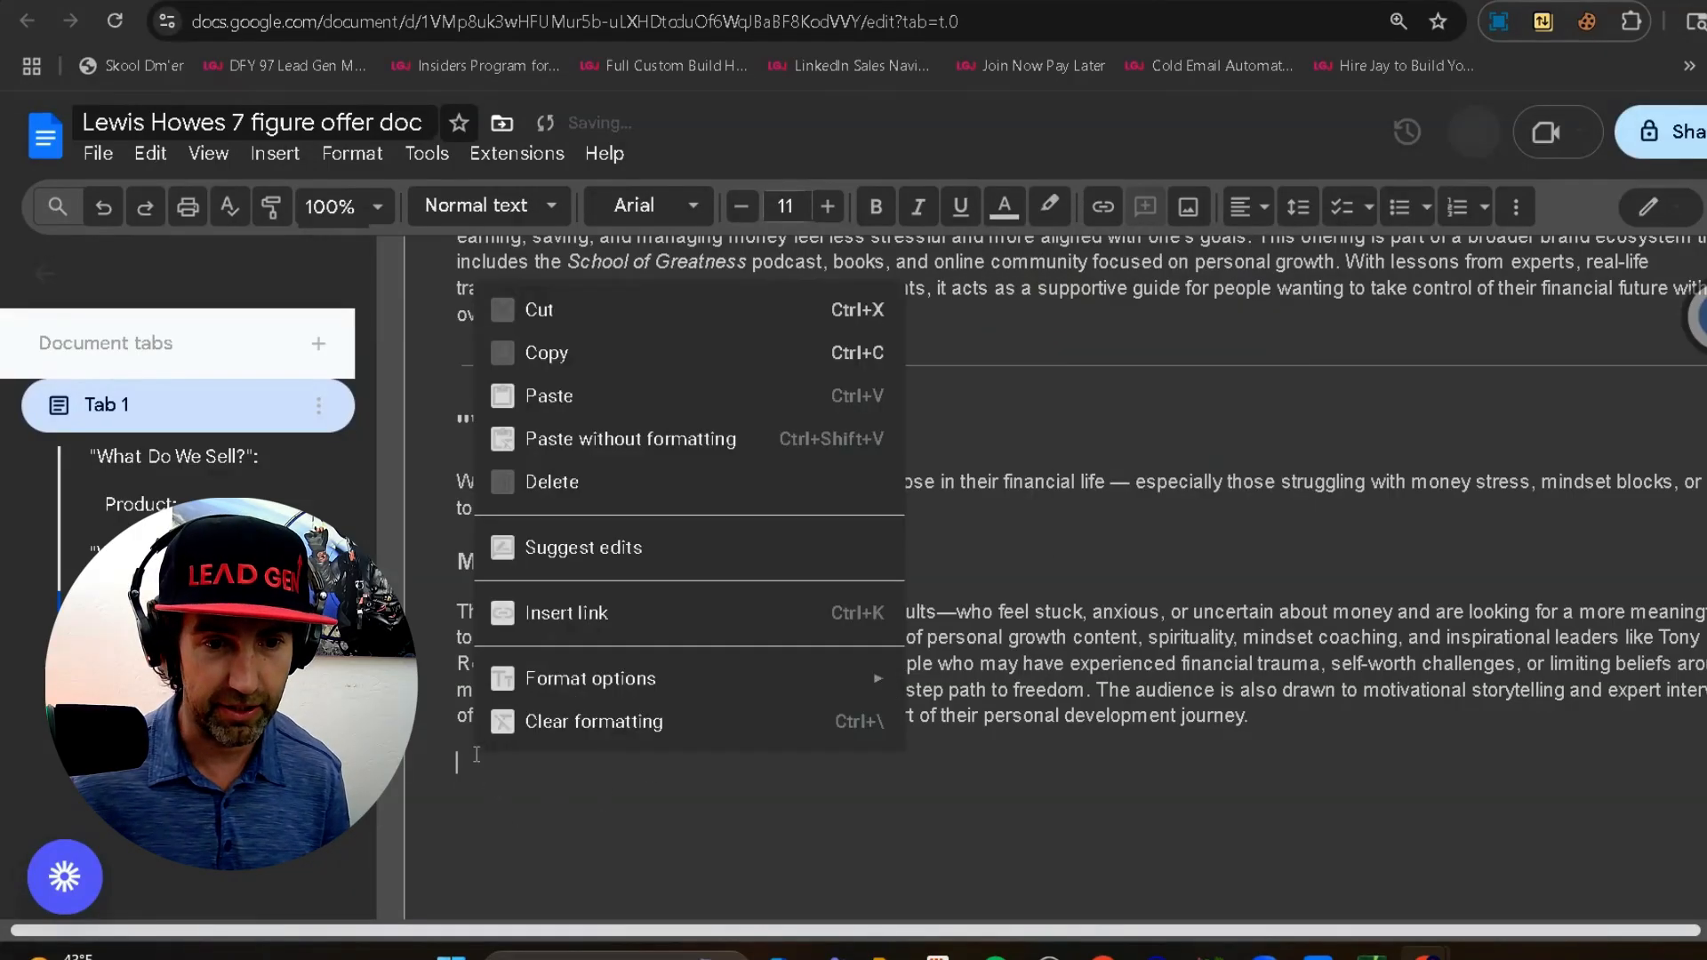
pyautogui.click(549, 396)
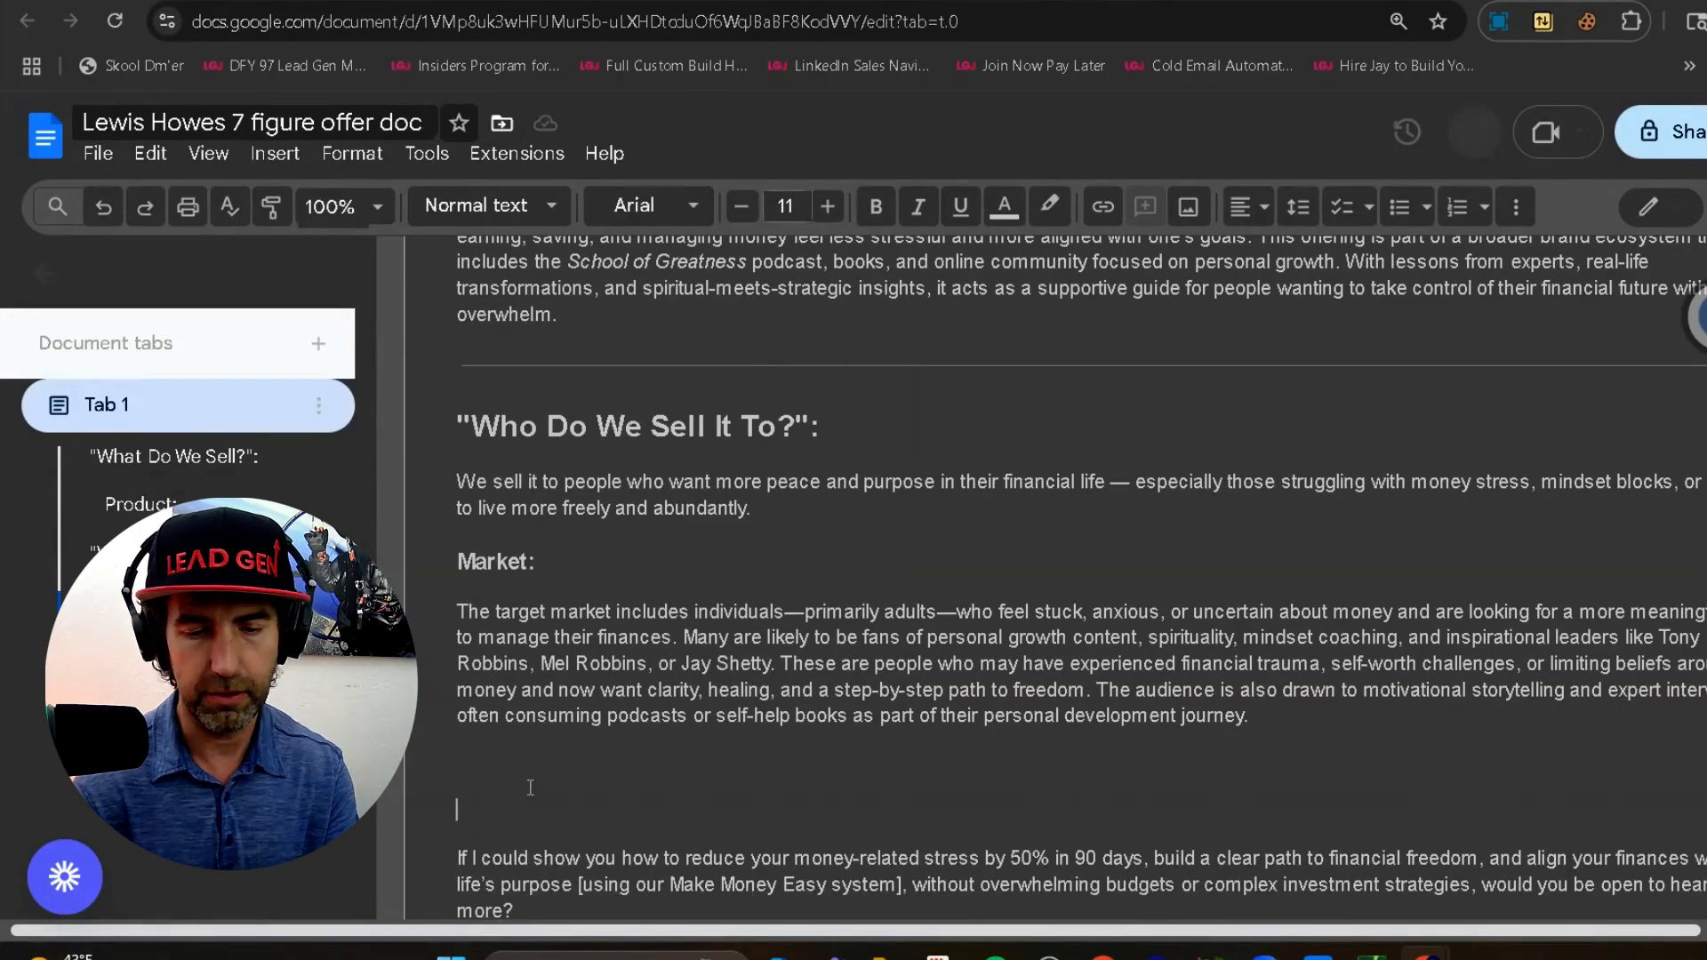
# Step: Add the label "Power Offer:" on the line above the pasted statement
pyautogui.write('Power Off')
pyautogui.press('BackSpace')
pyautogui.press('BackSpace')
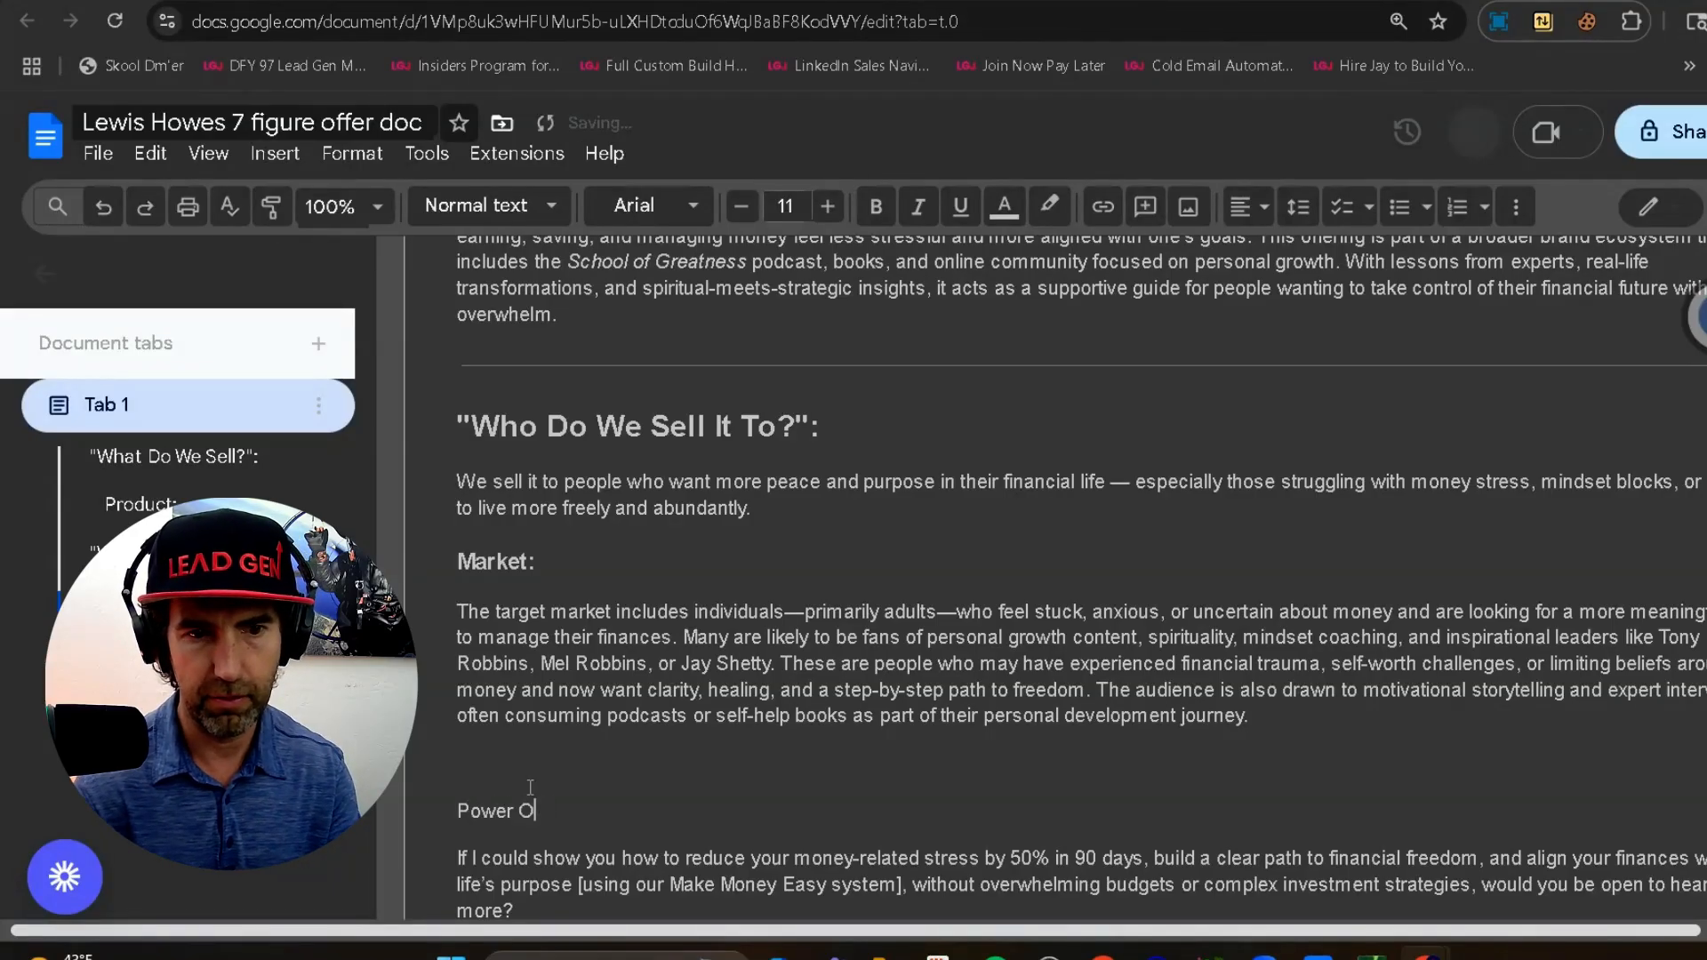
pyautogui.write('ffer:')
pyautogui.press('Up')
pyautogui.scroll(-1, 953, 442)
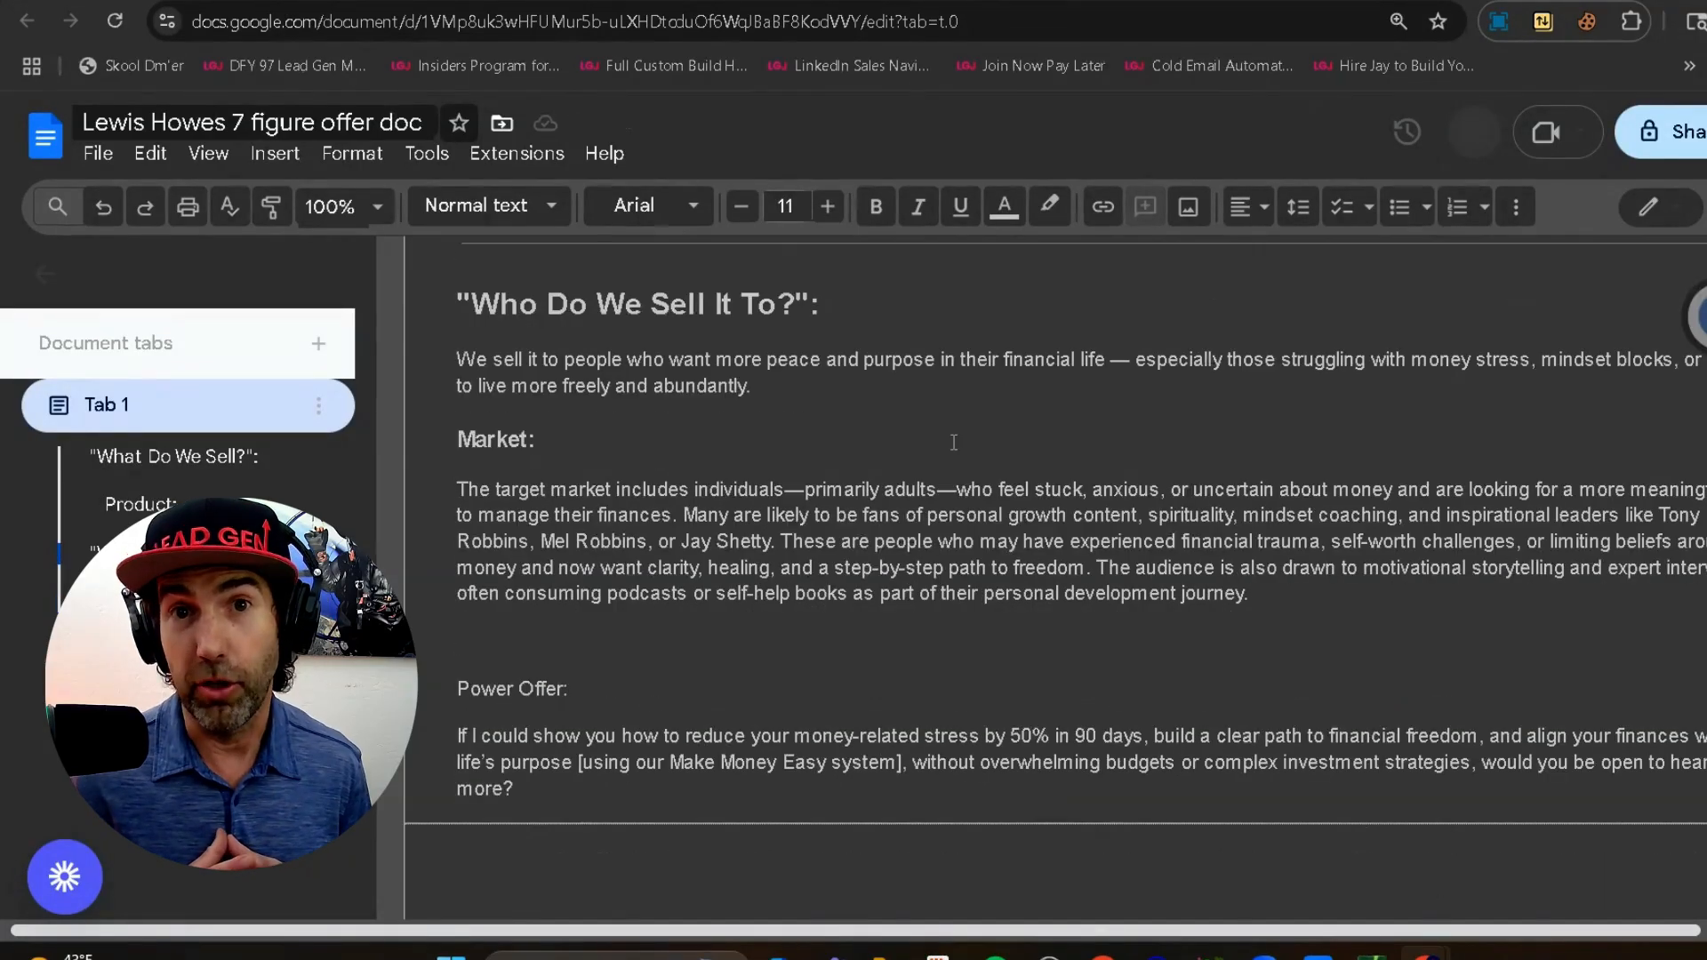
# Step: Copy the entire offer doc, open the competitive edge link from 5.1 of the Notion guide, and start its GPT with "Get Started..."
pyautogui.click(627, 757)
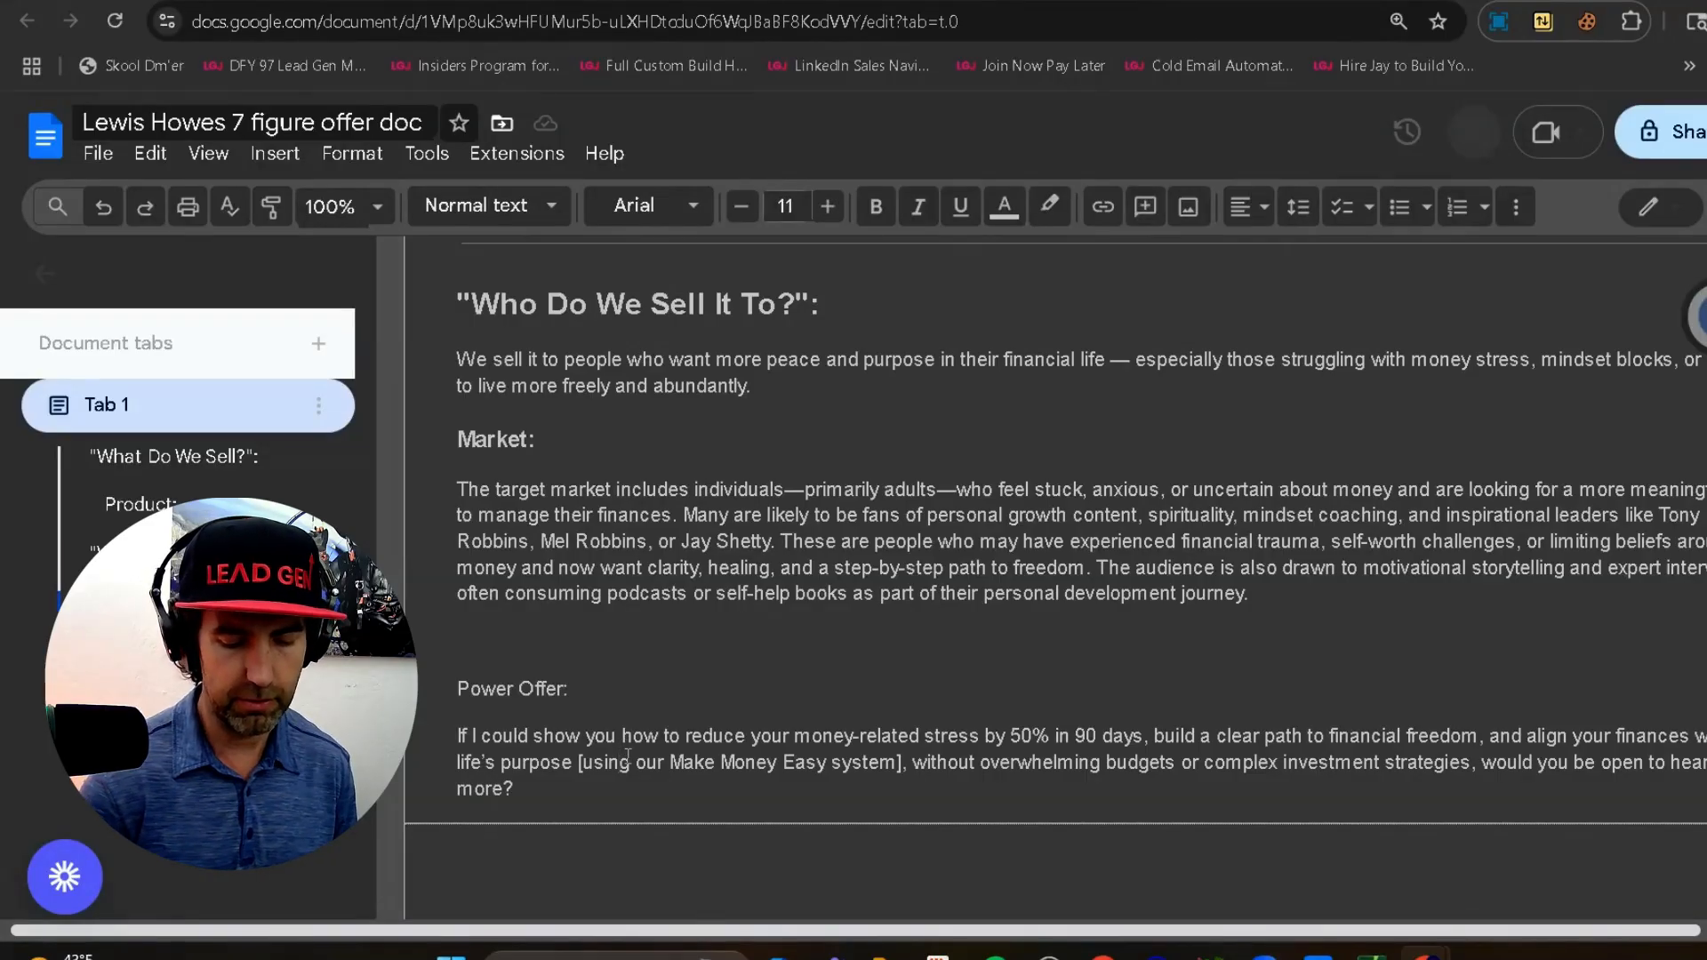
pyautogui.hotkey('ctrl', 'a')
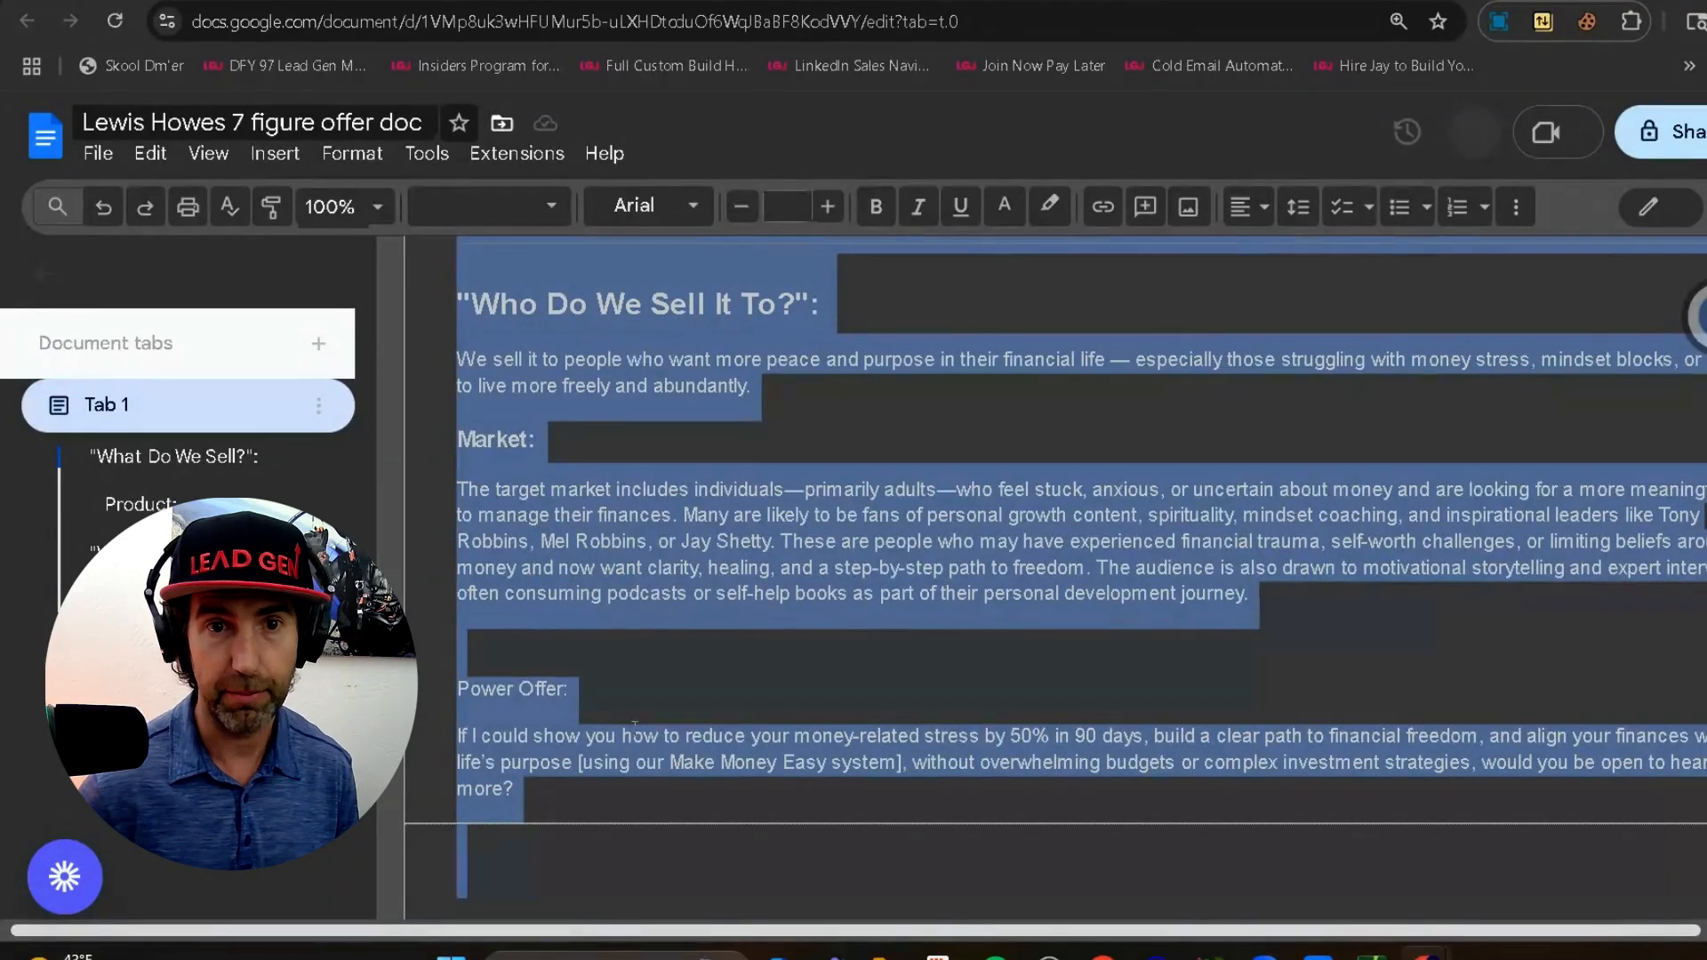
pyautogui.hotkey('ctrl', 'Tab')
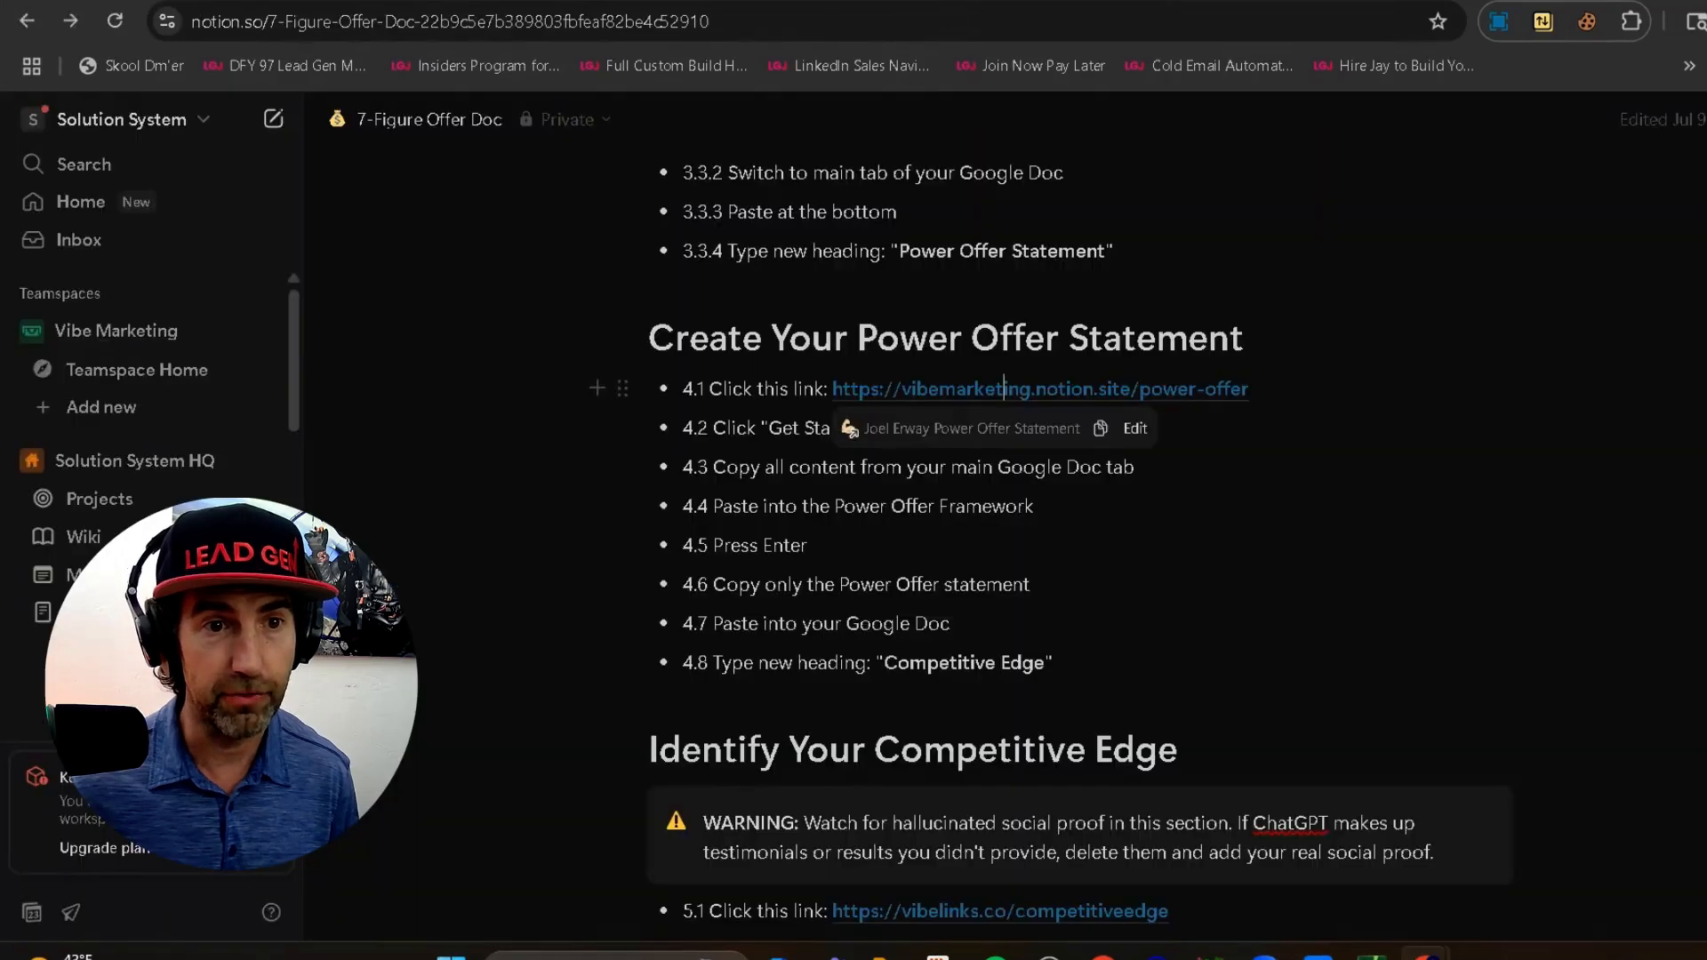
pyautogui.scroll(-3, 879, 419)
pyautogui.scroll(-3, 879, 420)
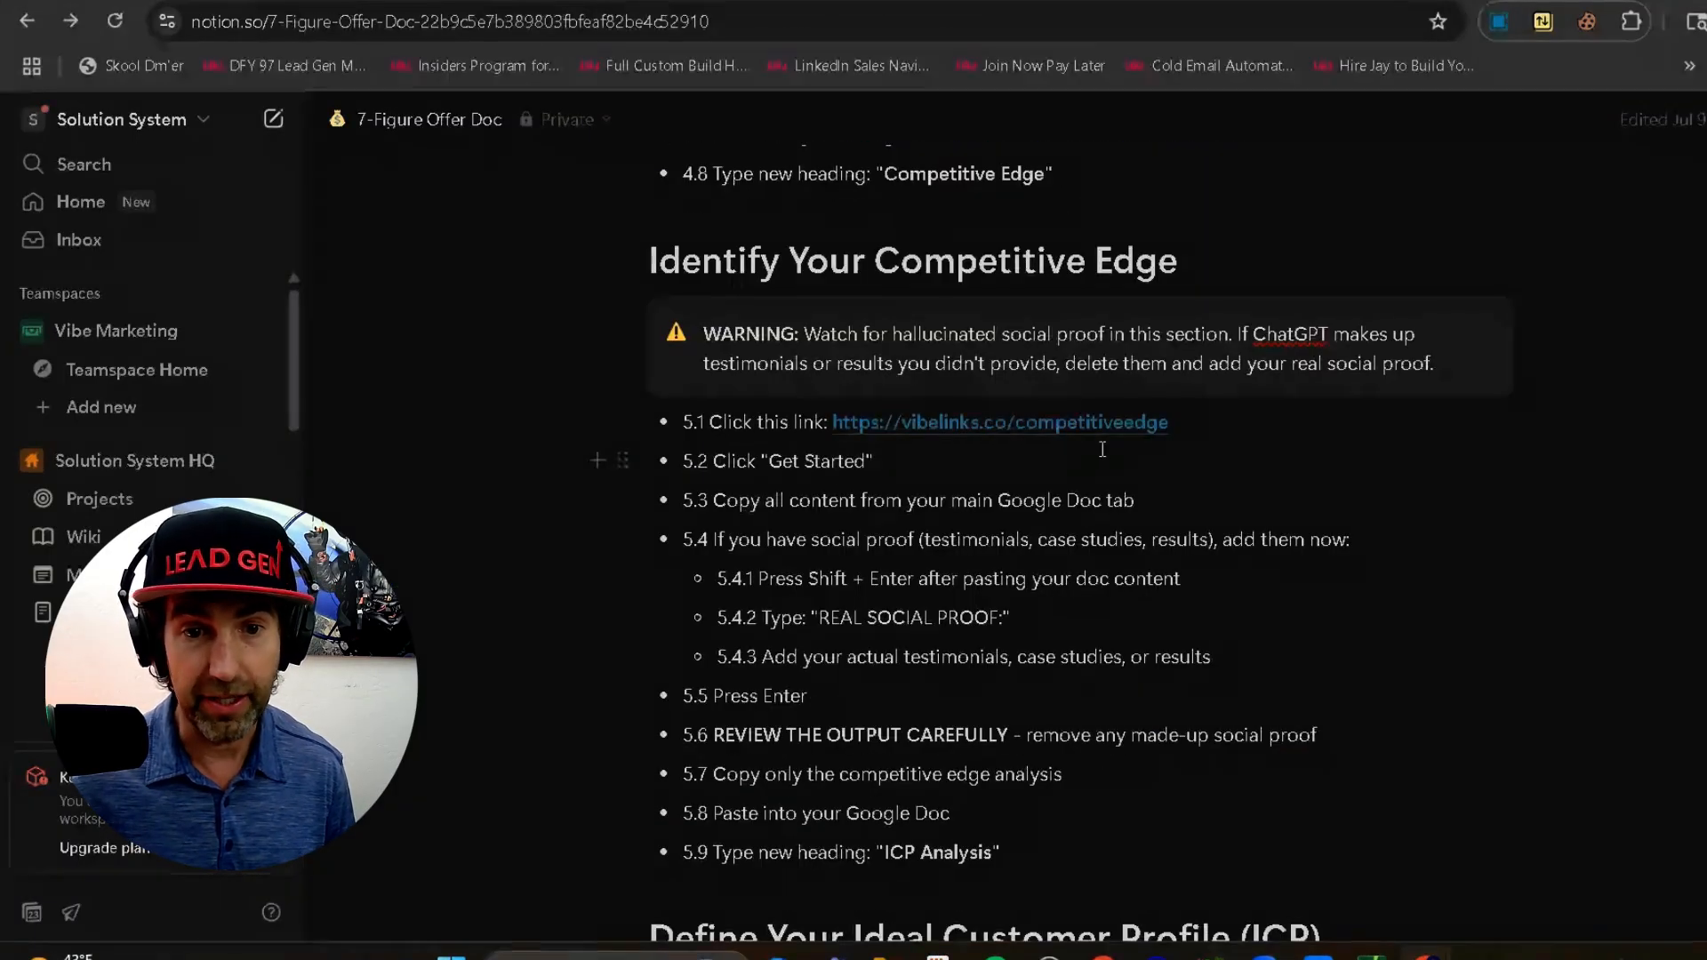
pyautogui.click(1033, 424)
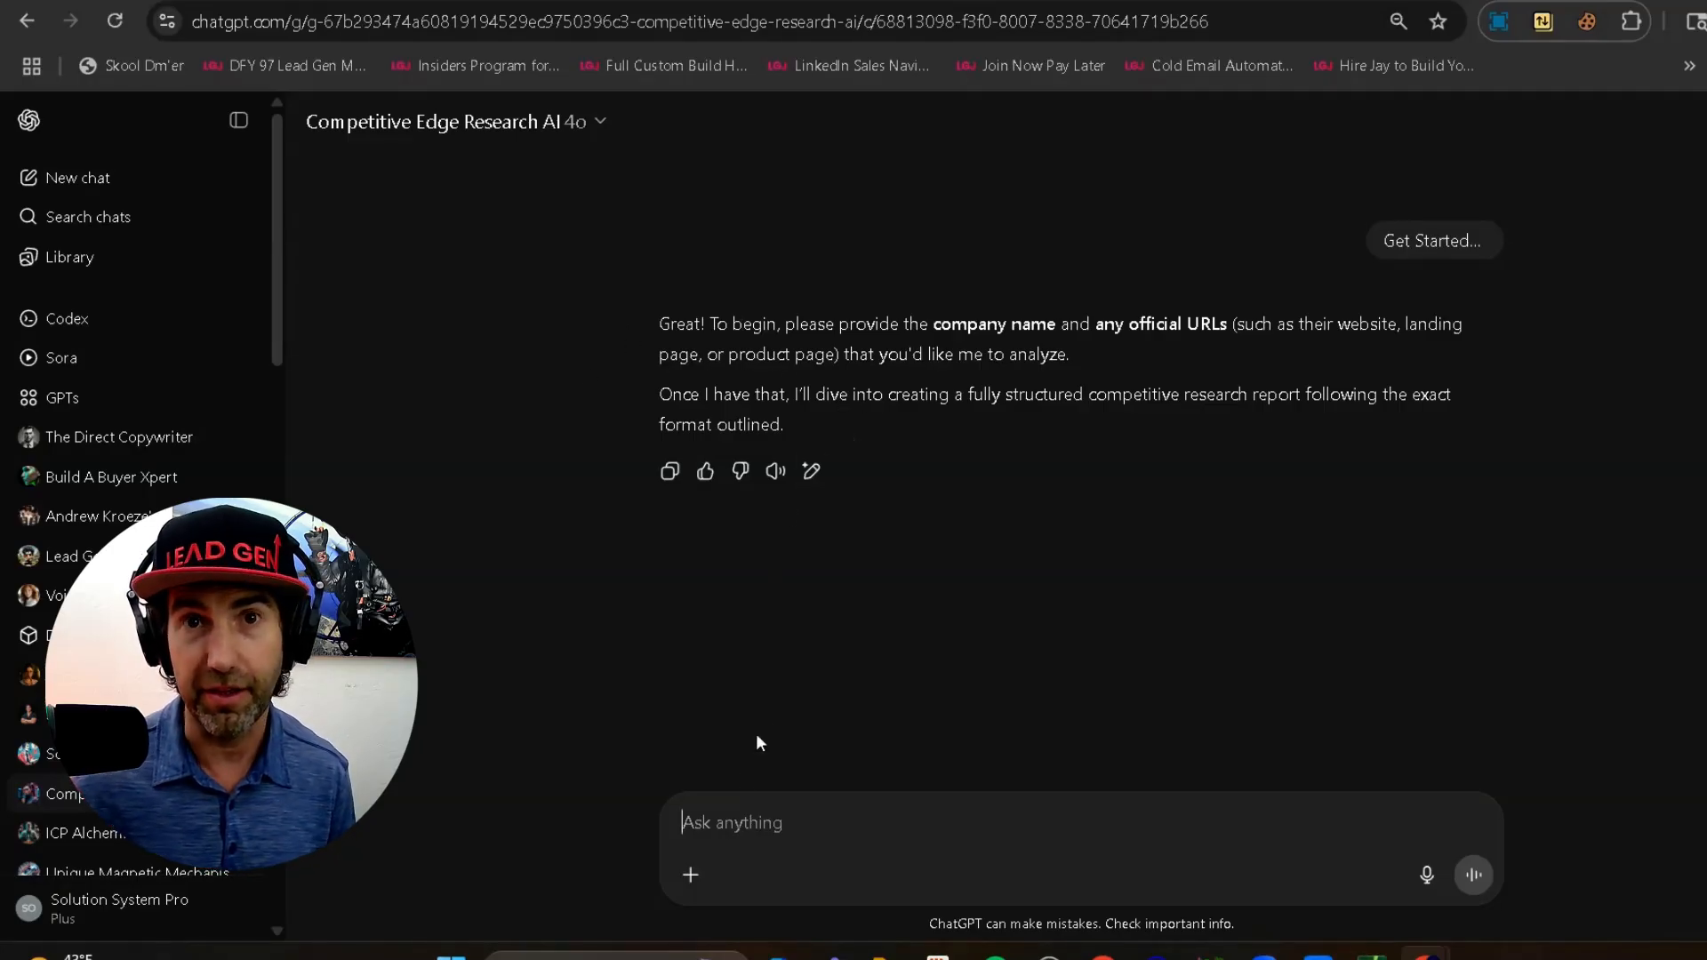
# Step: Paste the copied offer doc content into the Competitive Edge Research AI chat, send it, and look through the report
pyautogui.rightClick(757, 818)
pyautogui.click(995, 558)
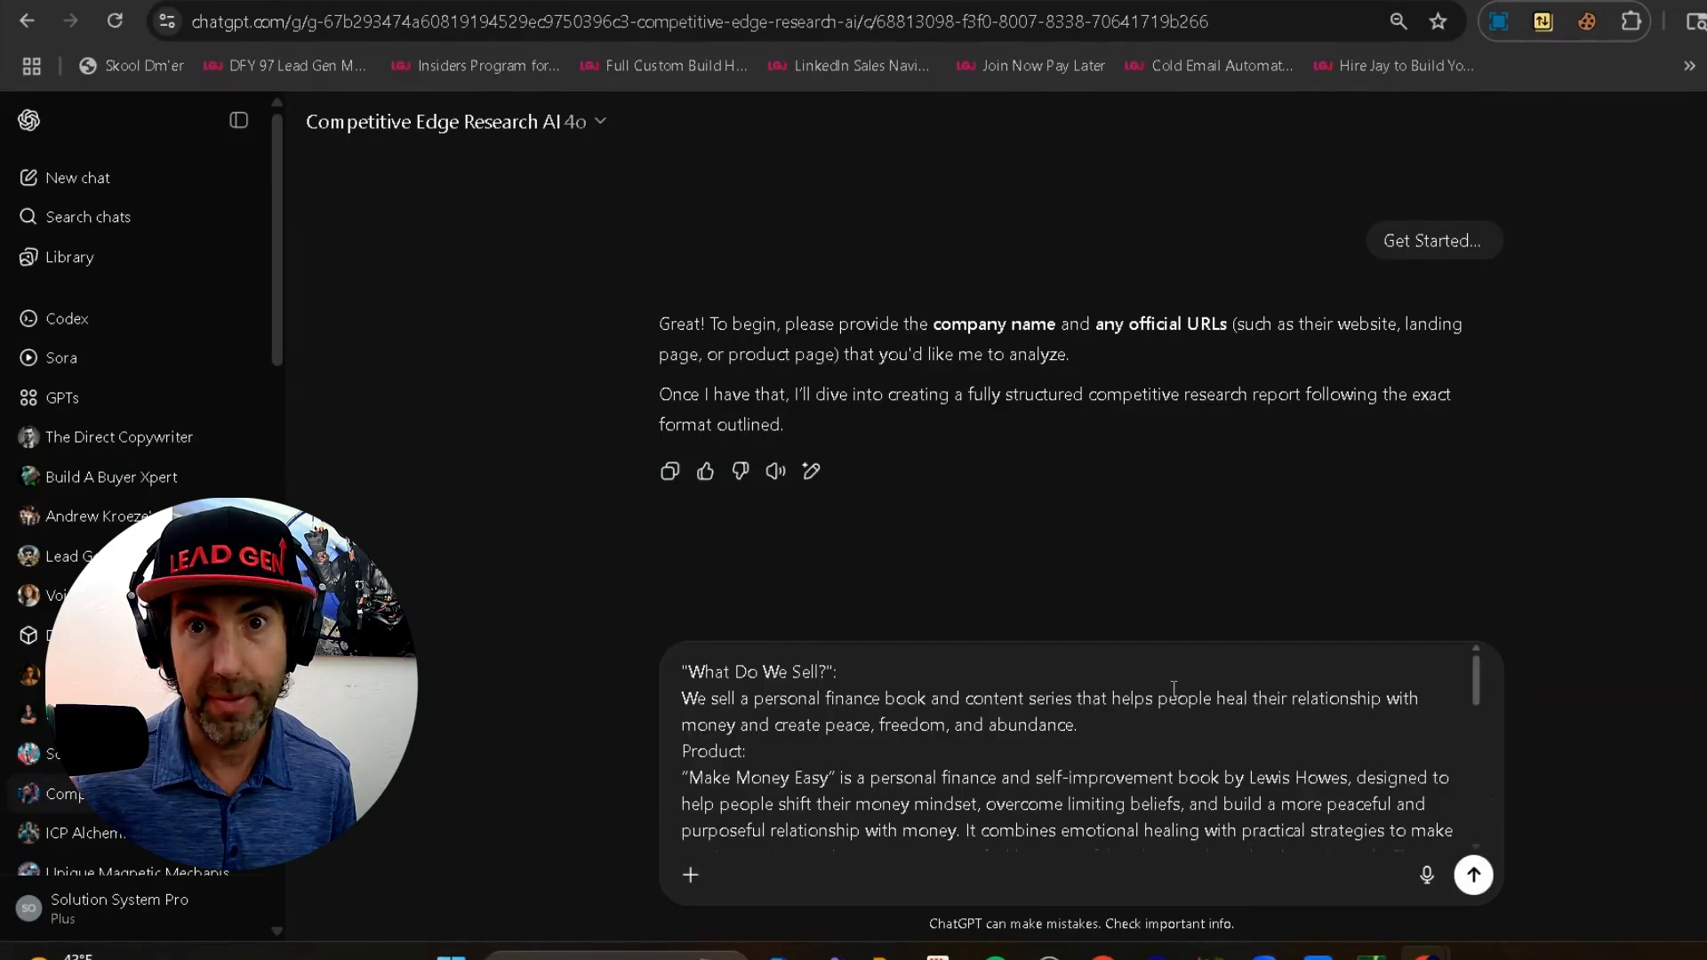
pyautogui.click(1473, 875)
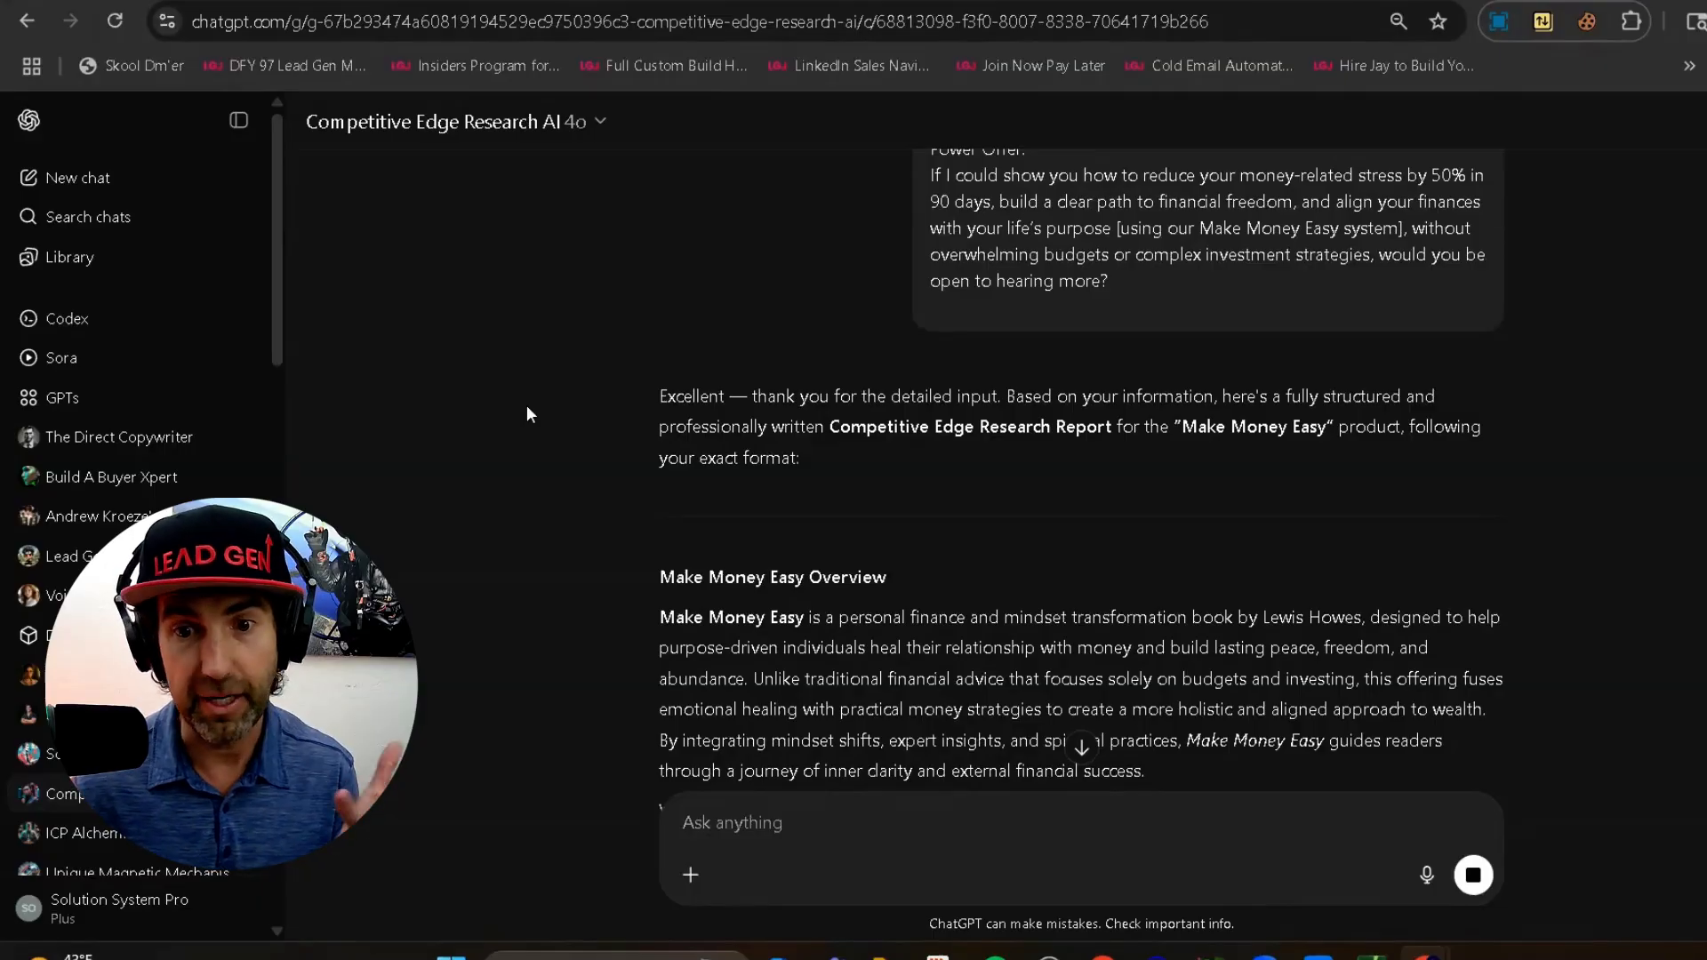
pyautogui.scroll(-4, 817, 547)
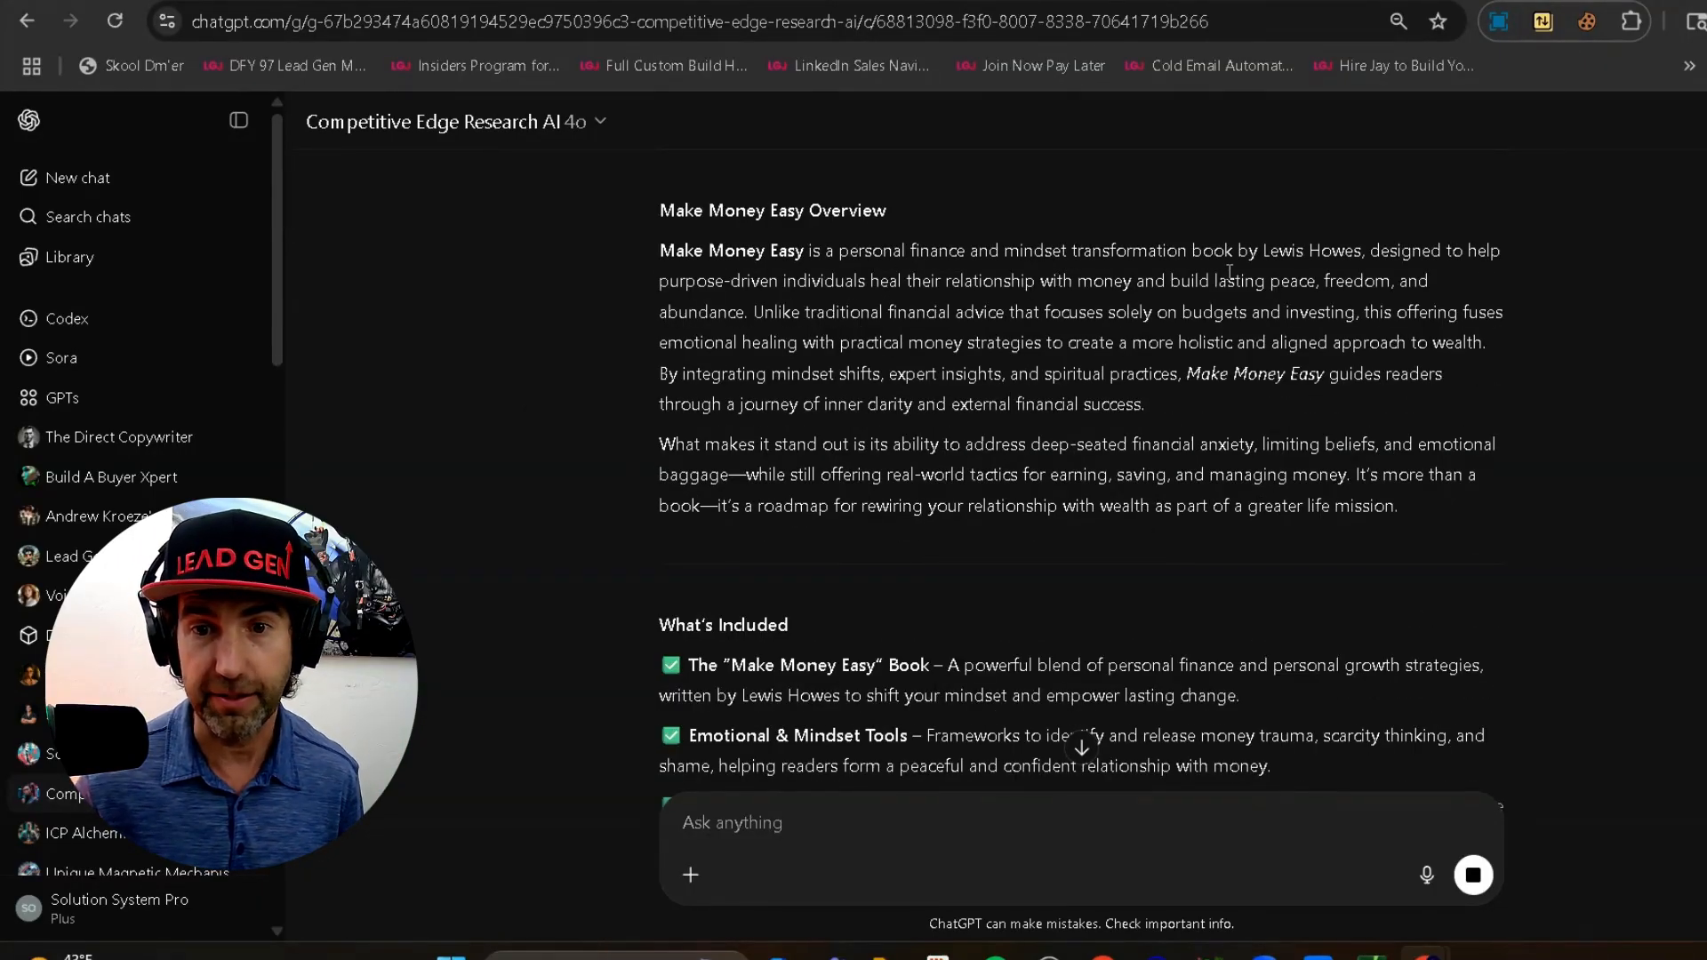
# Step: Read the Make Money Easy report from its overview through the included items, challenges solved, differentiating factors and success stories
pyautogui.scroll(-3, 924, 436)
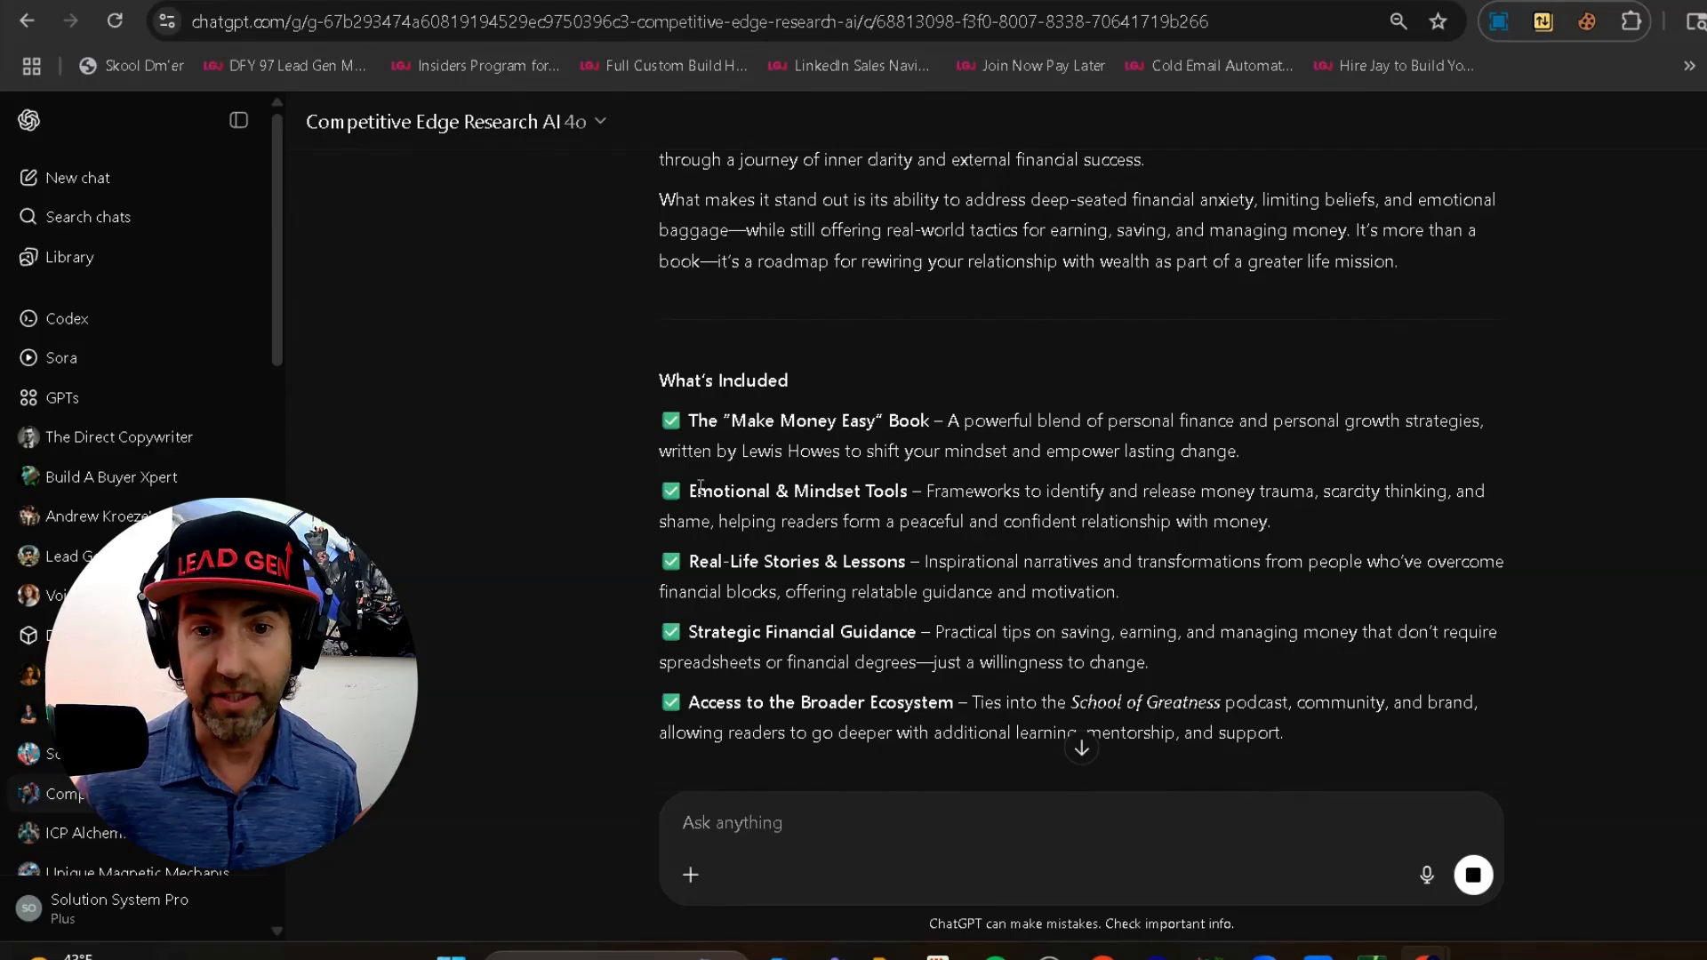
pyautogui.scroll(-1, 697, 485)
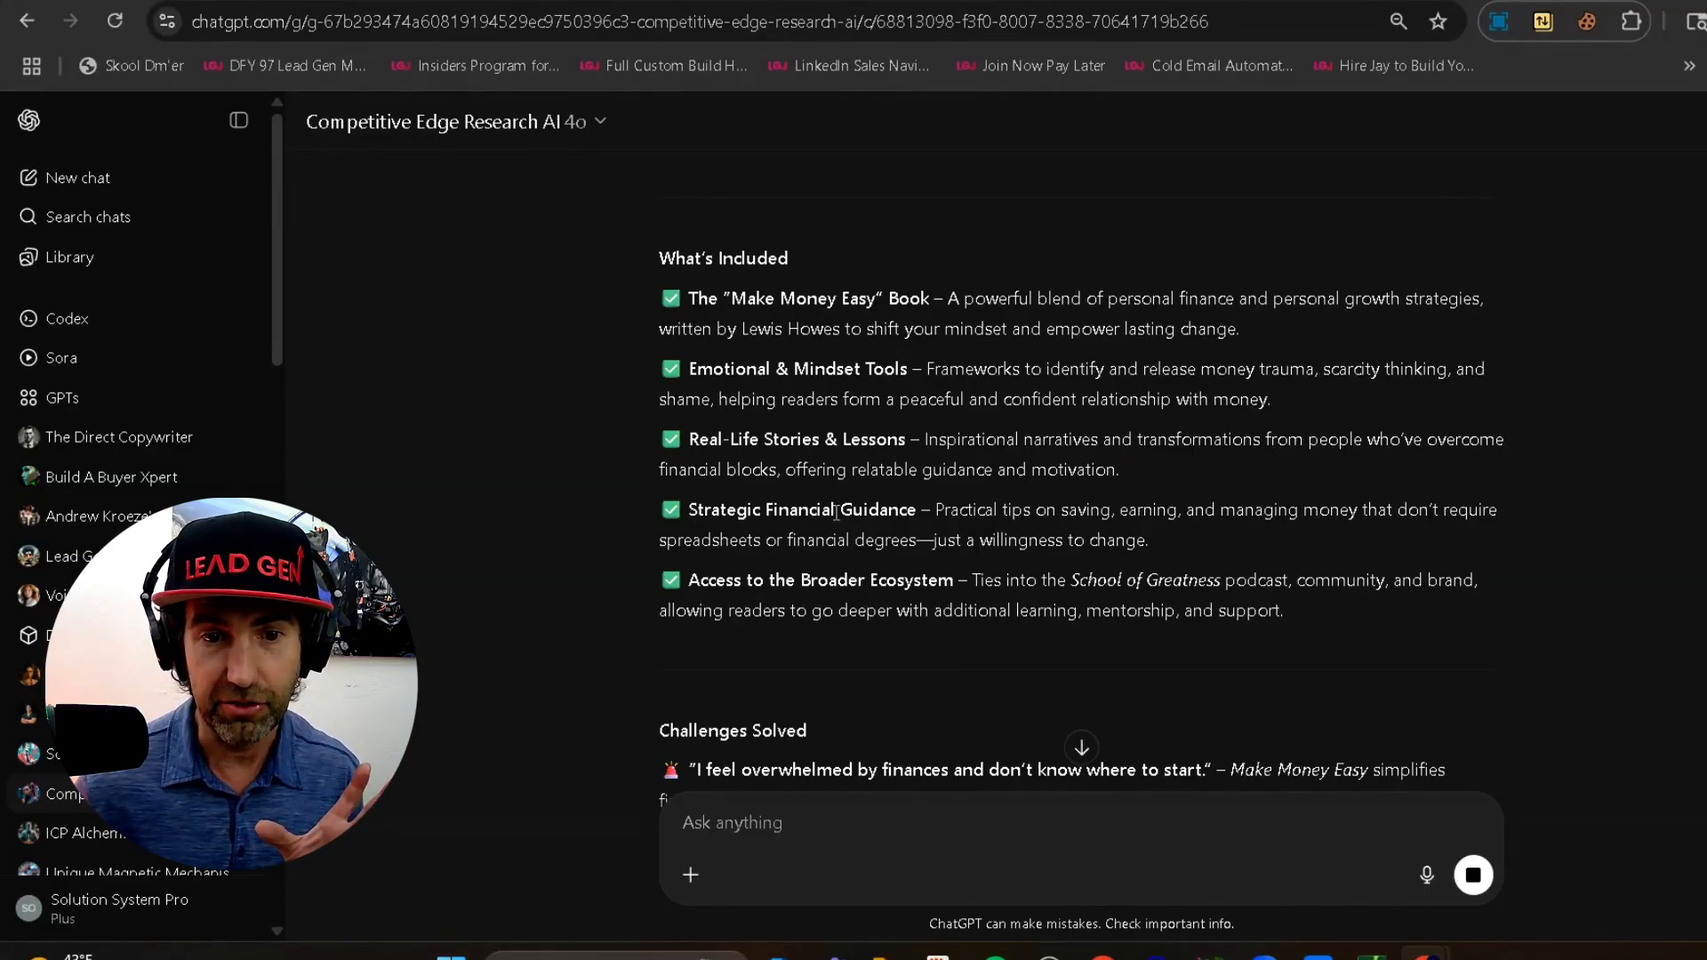
pyautogui.scroll(-1, 735, 478)
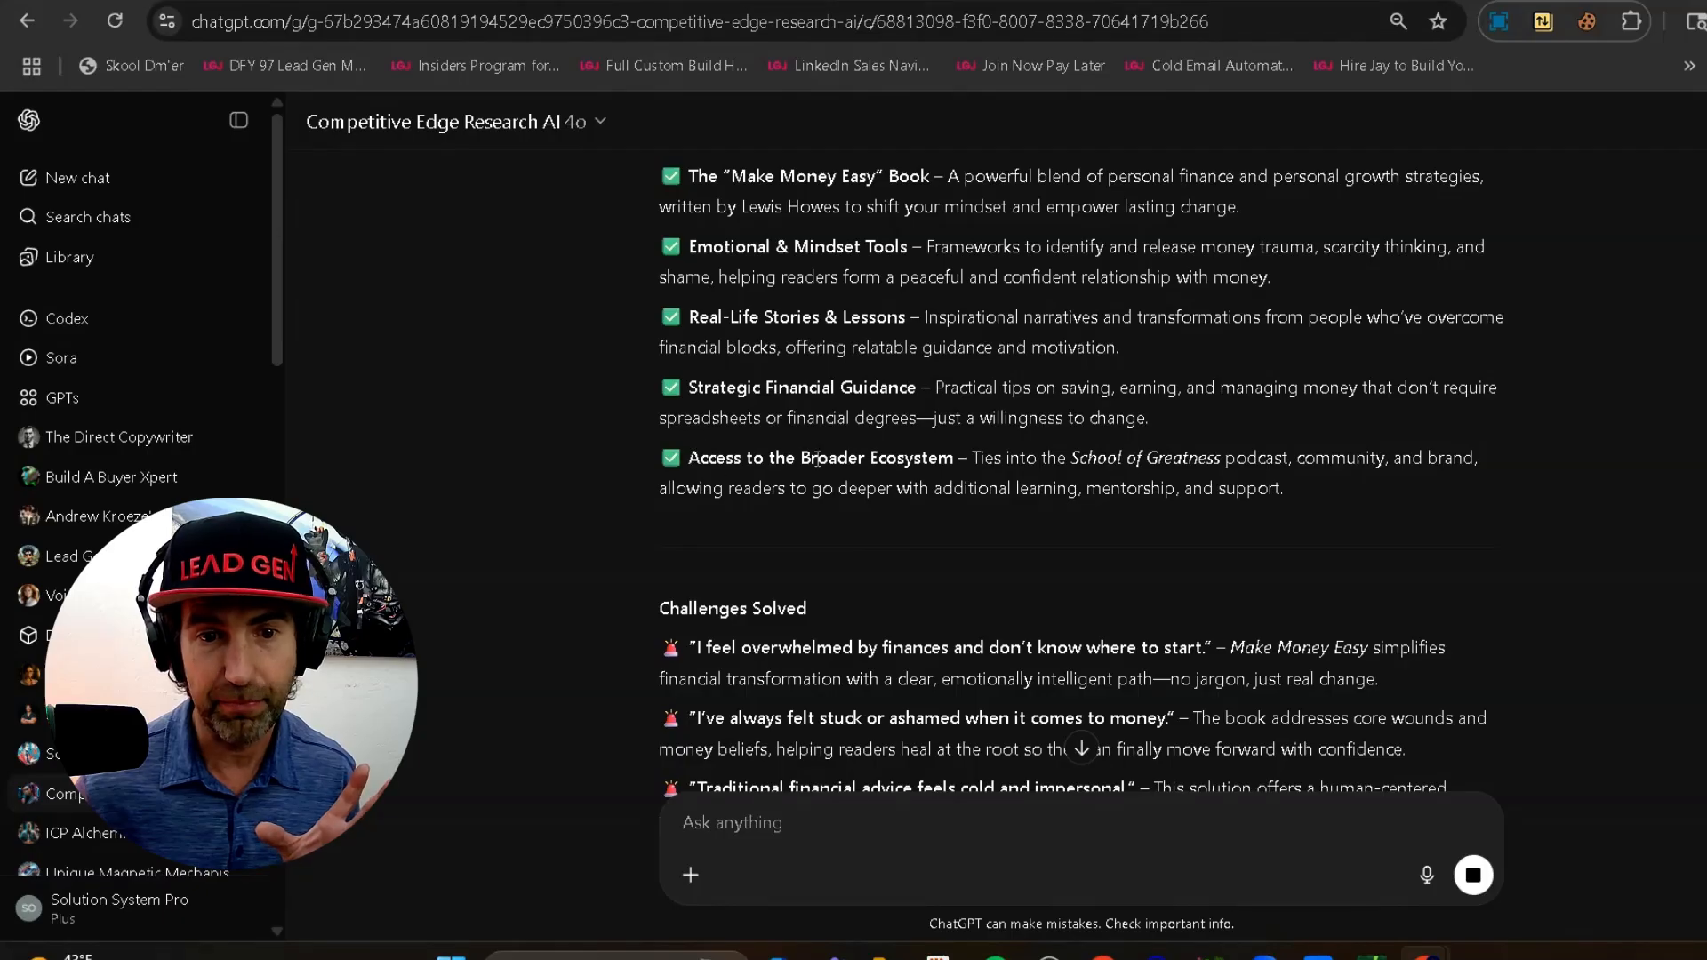
pyautogui.scroll(-2, 921, 452)
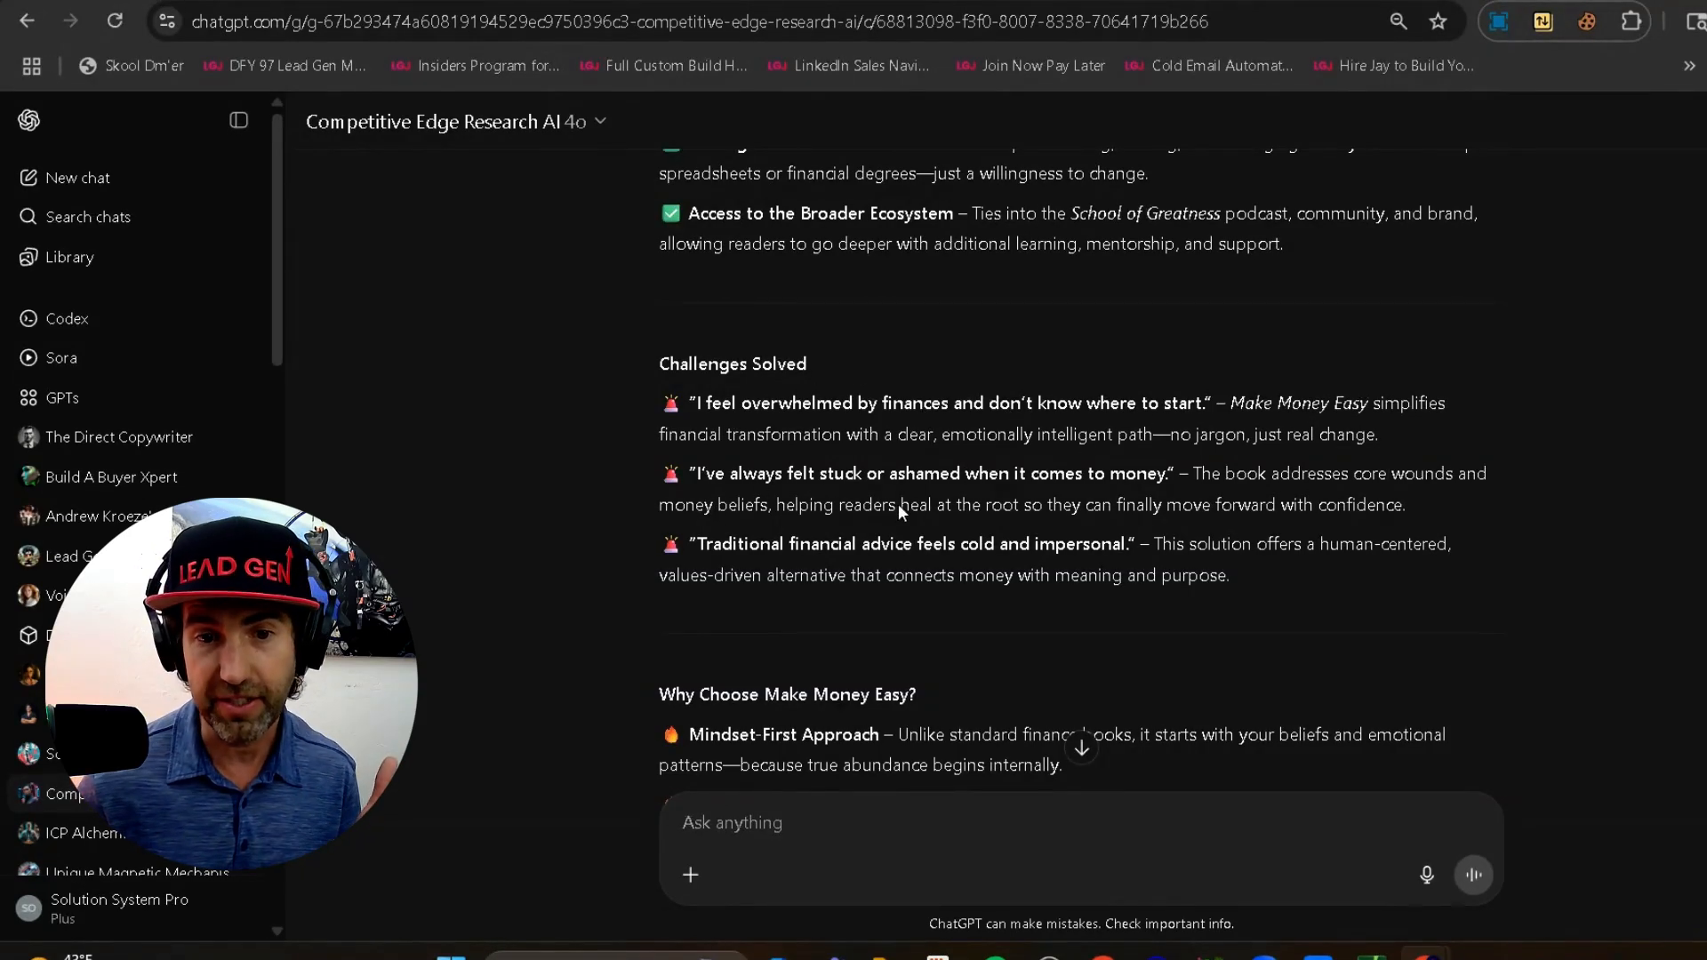
pyautogui.scroll(-4, 1084, 489)
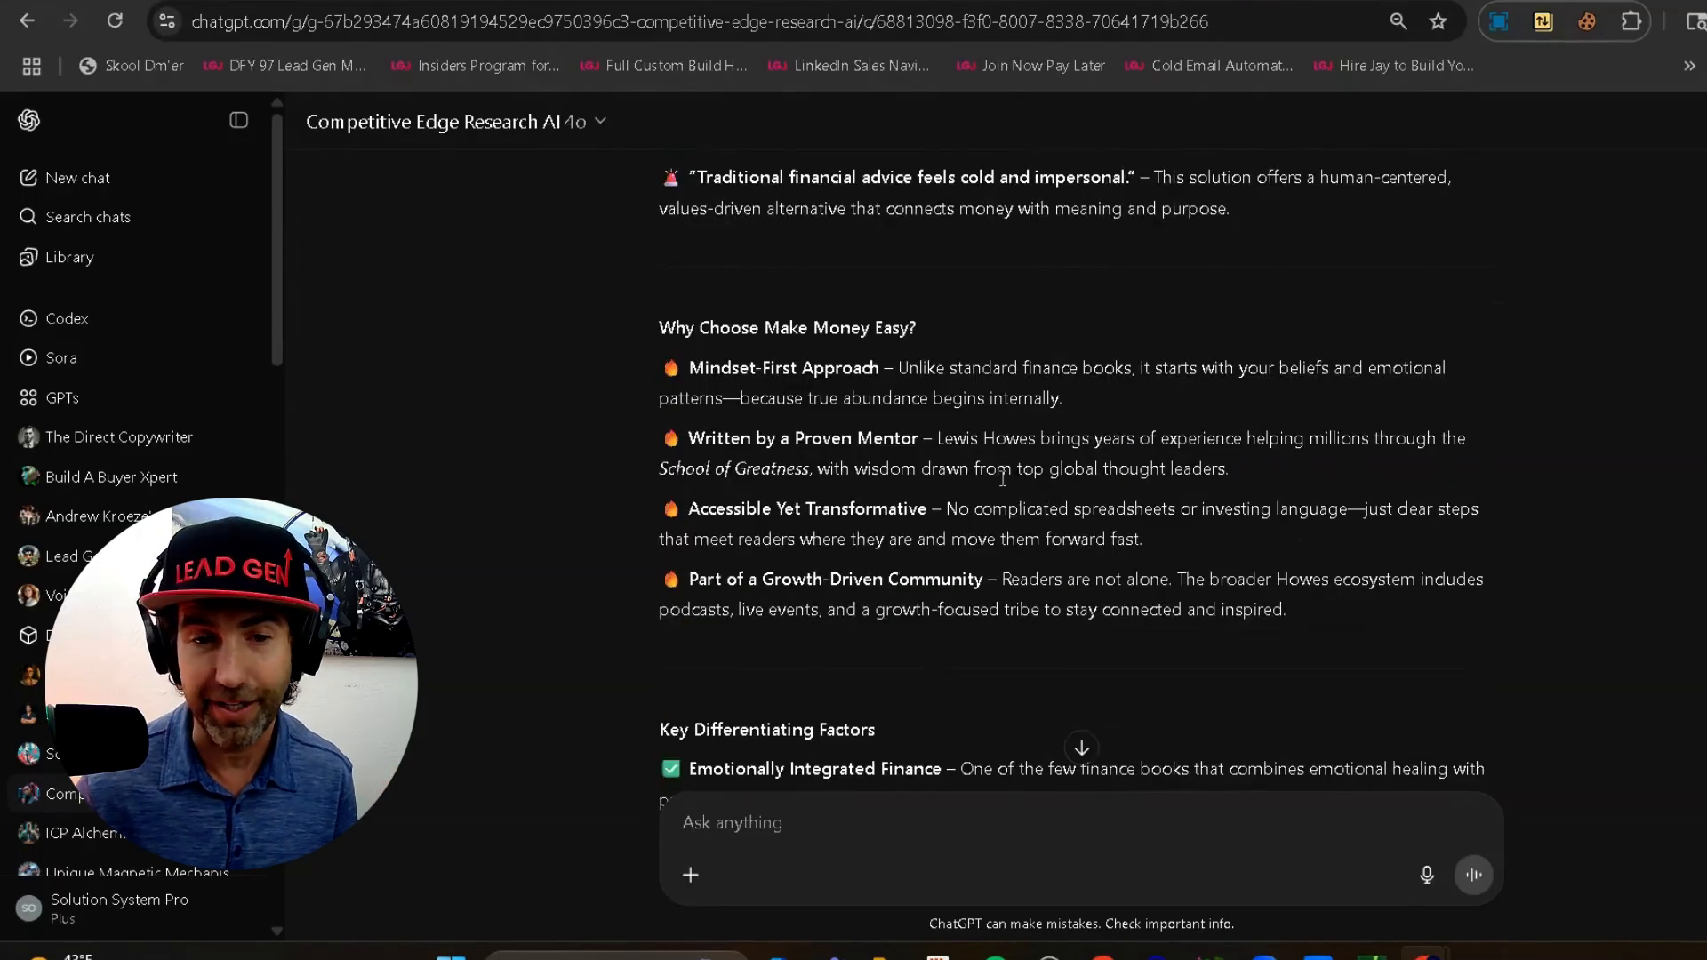
pyautogui.scroll(1, 765, 397)
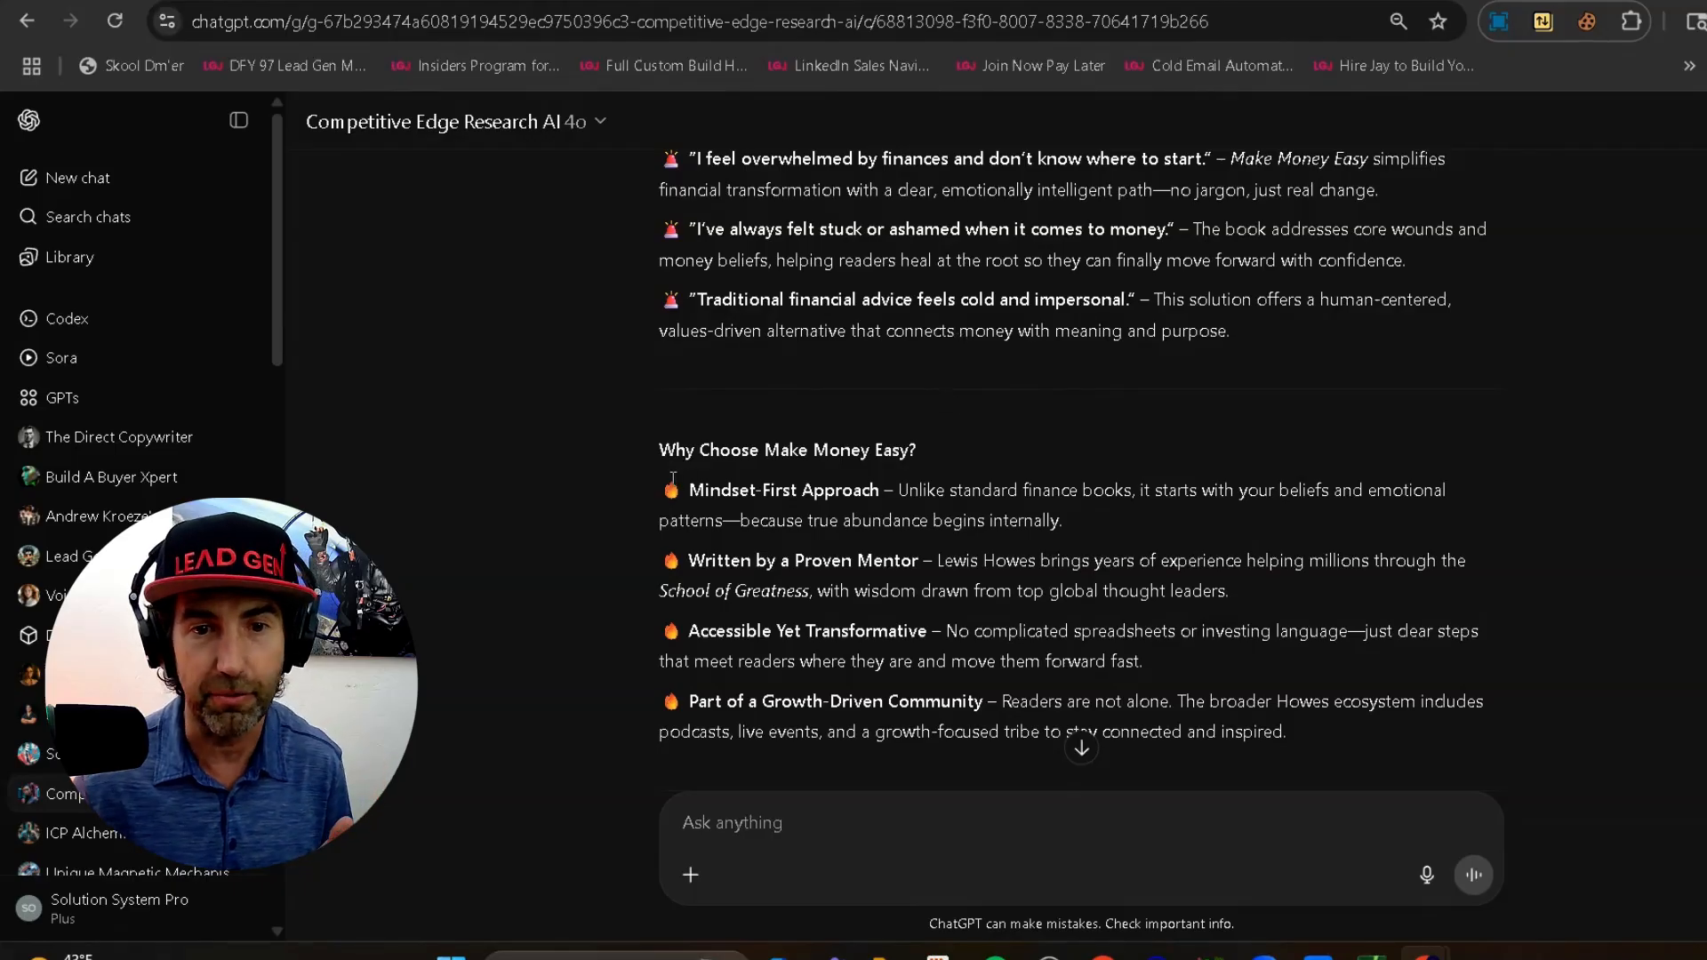
pyautogui.scroll(-1, 663, 476)
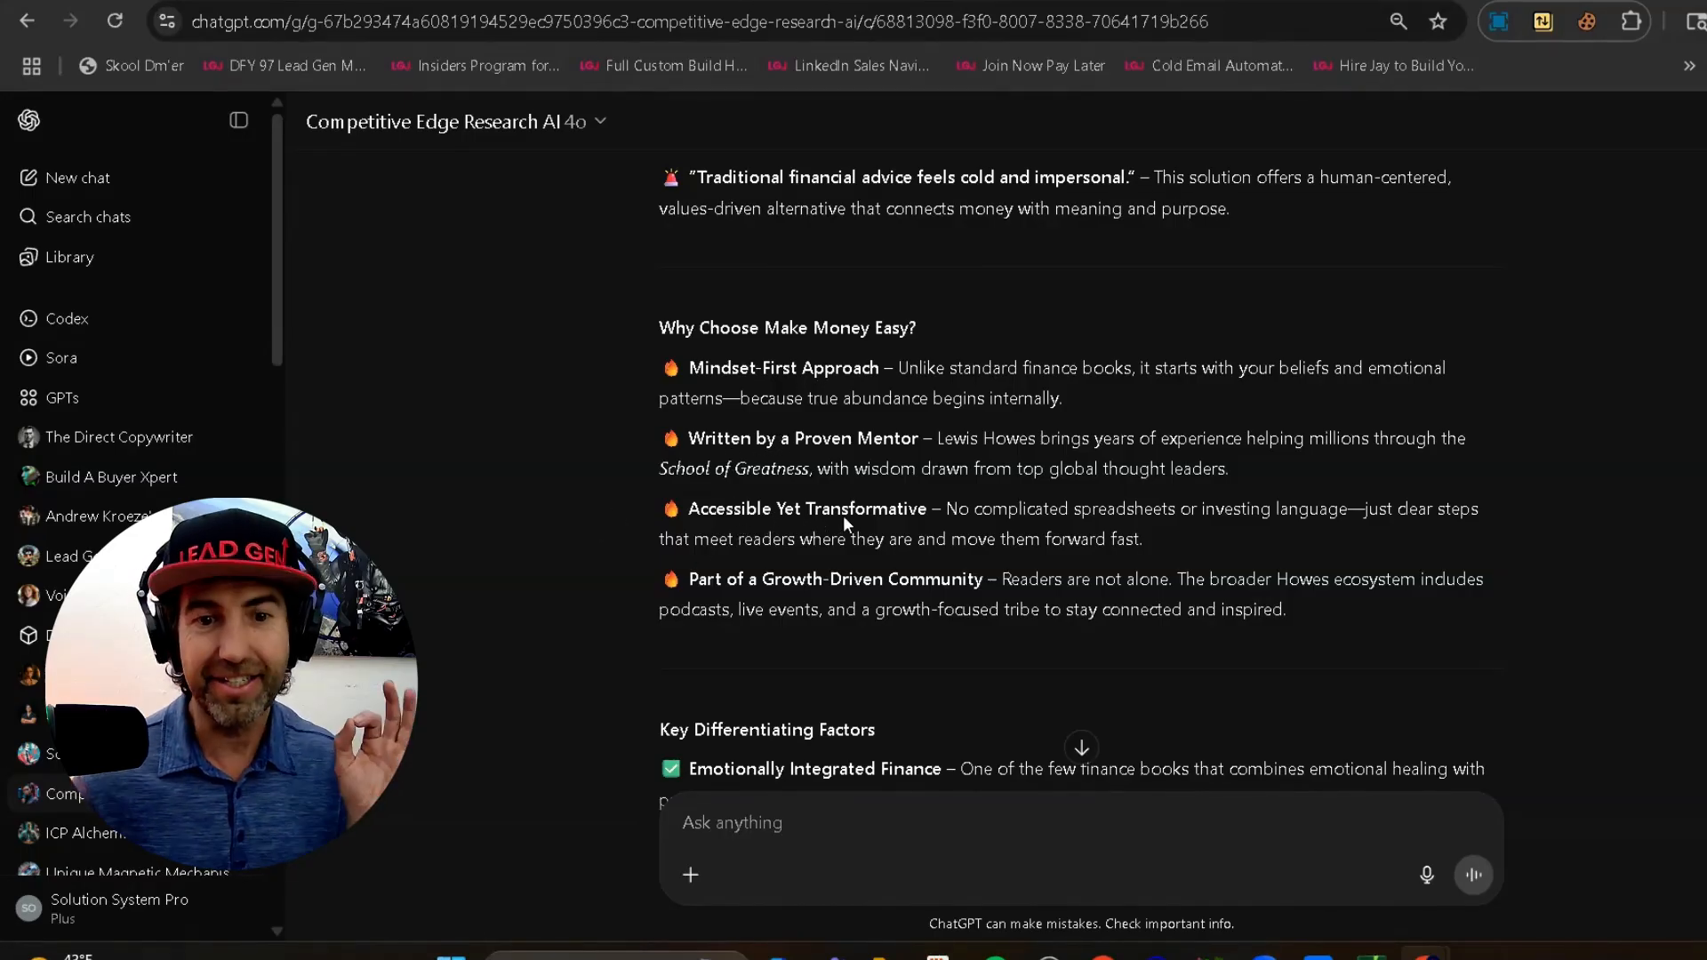
pyautogui.scroll(-3, 683, 636)
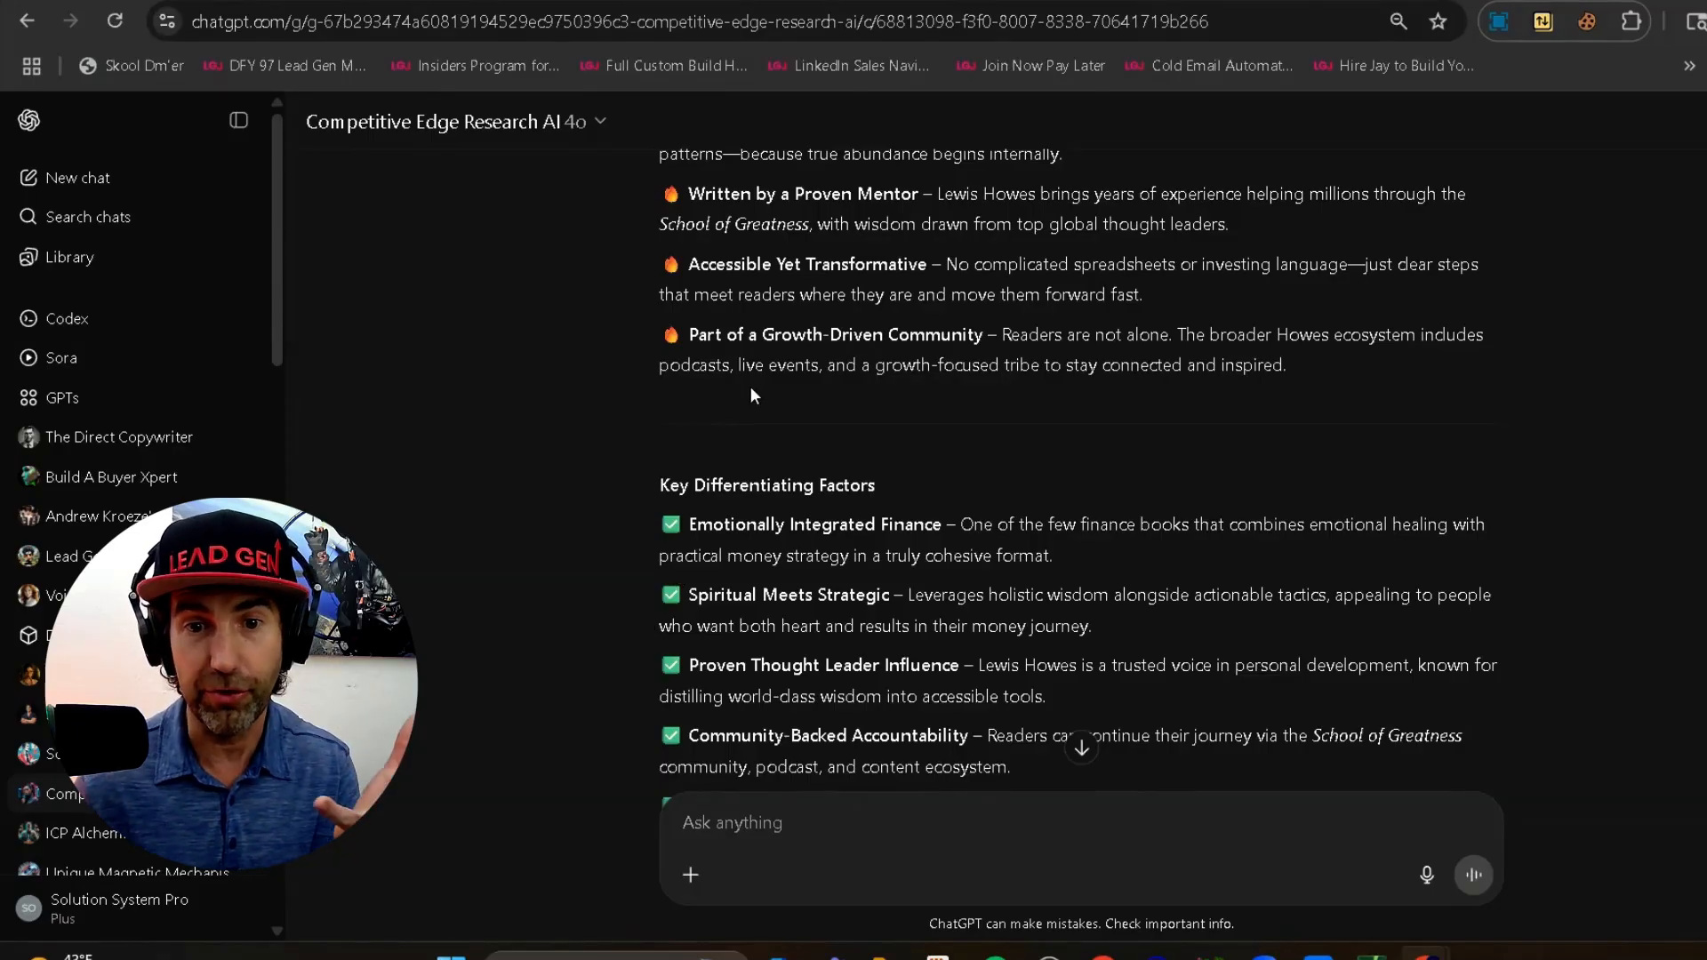
pyautogui.scroll(-1, 750, 396)
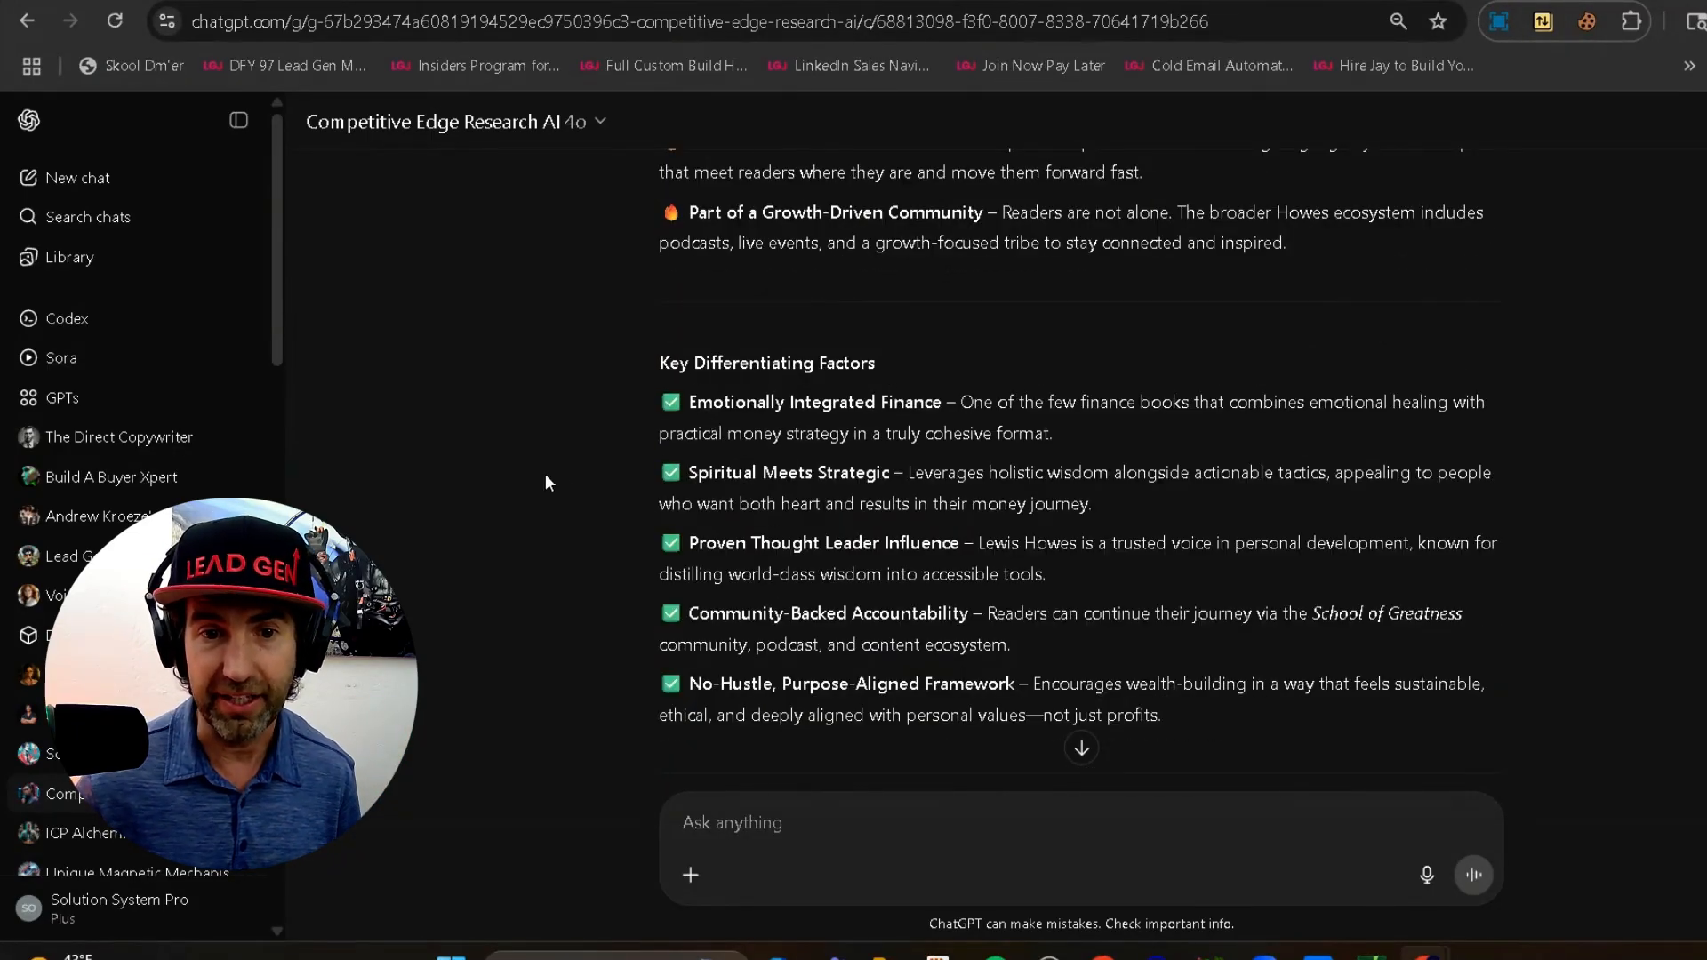
pyautogui.scroll(-4, 546, 480)
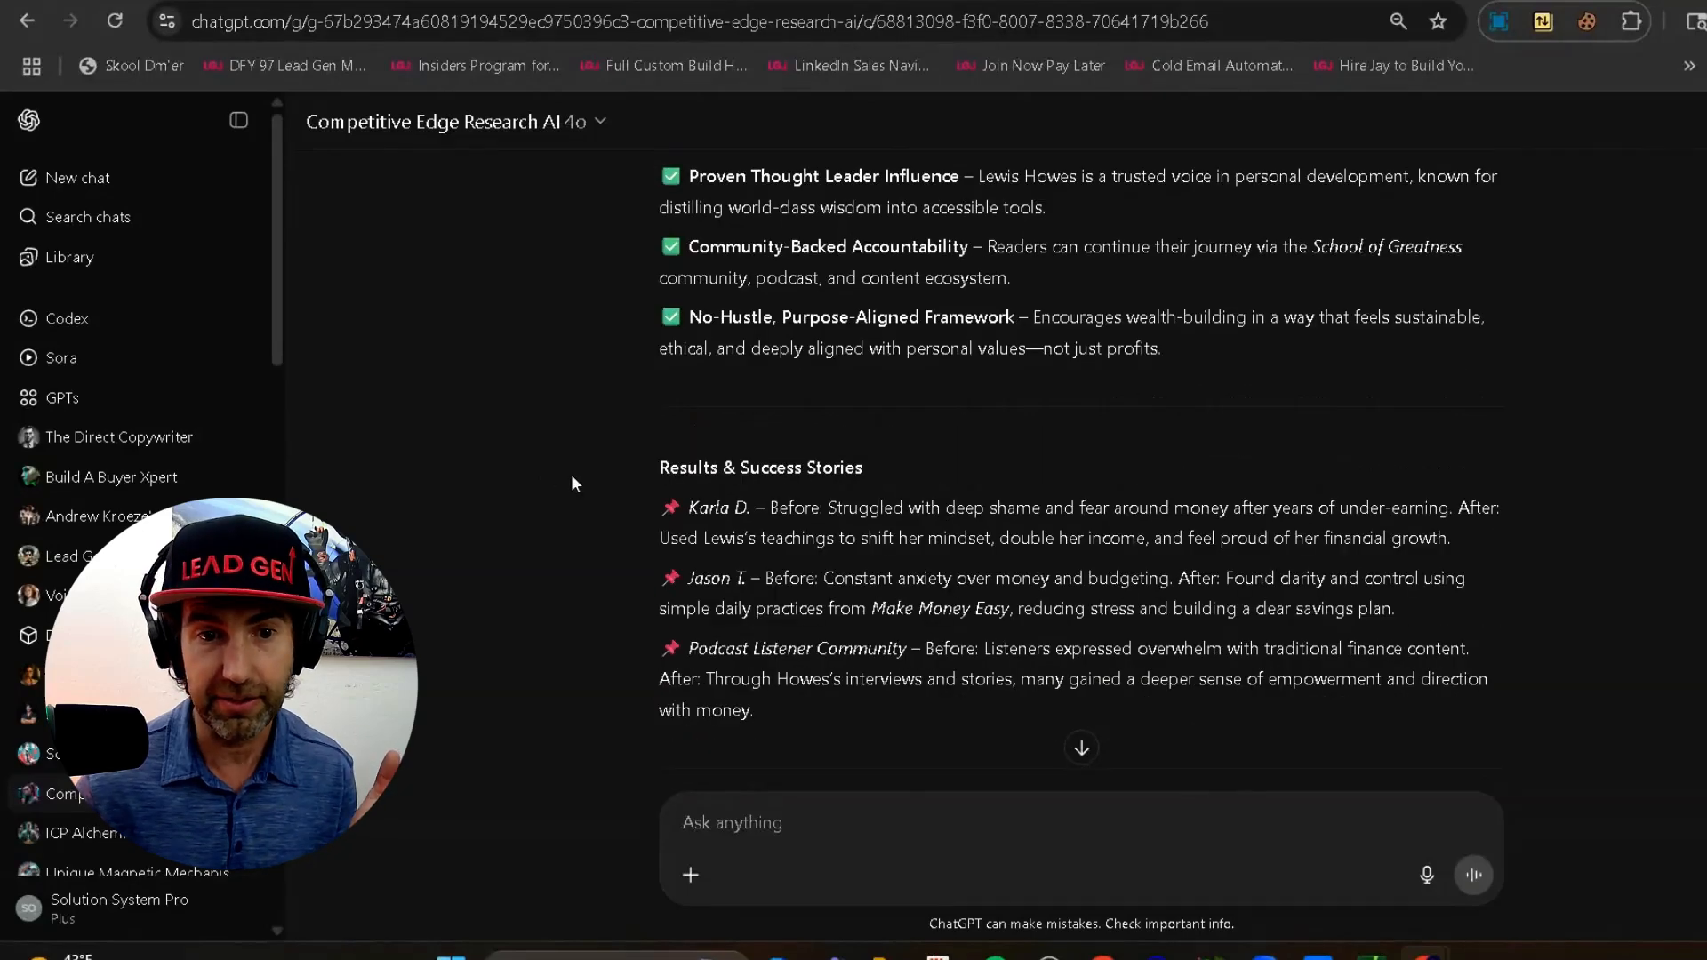
# Step: Revisit the report's challenges and differentiators, then check its social proof, ideal customer profile, buying motivations and final thoughts
pyautogui.scroll(5, 687, 449)
pyautogui.scroll(-3, 687, 449)
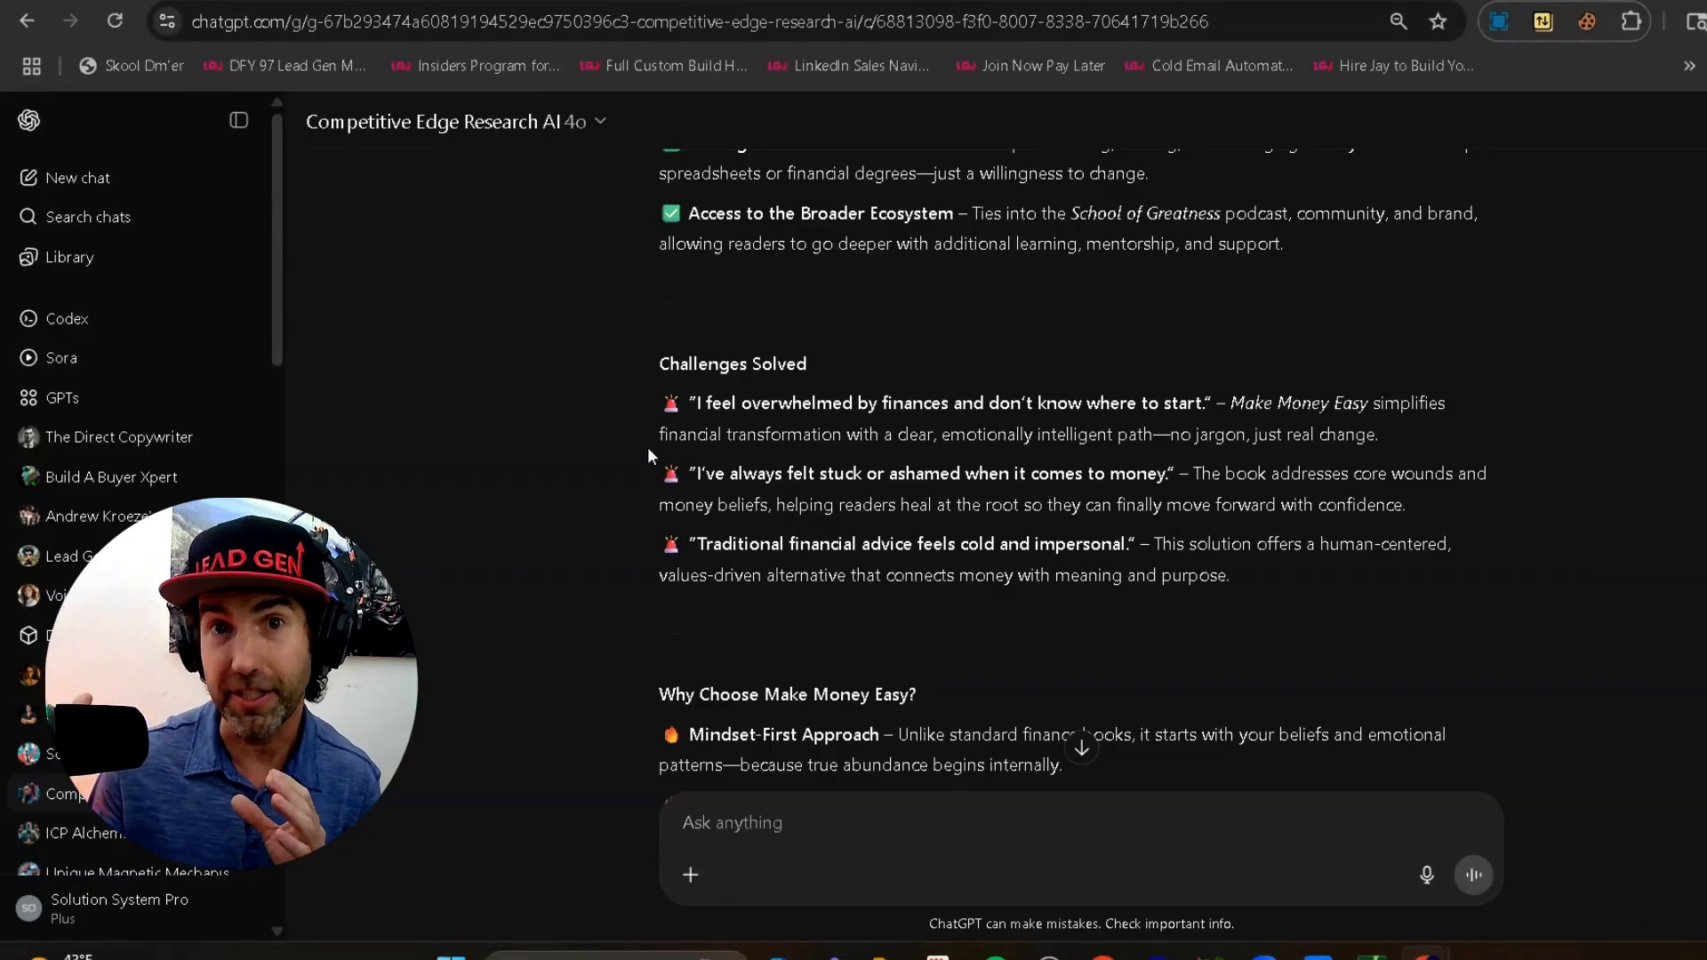
pyautogui.scroll(-8, 648, 455)
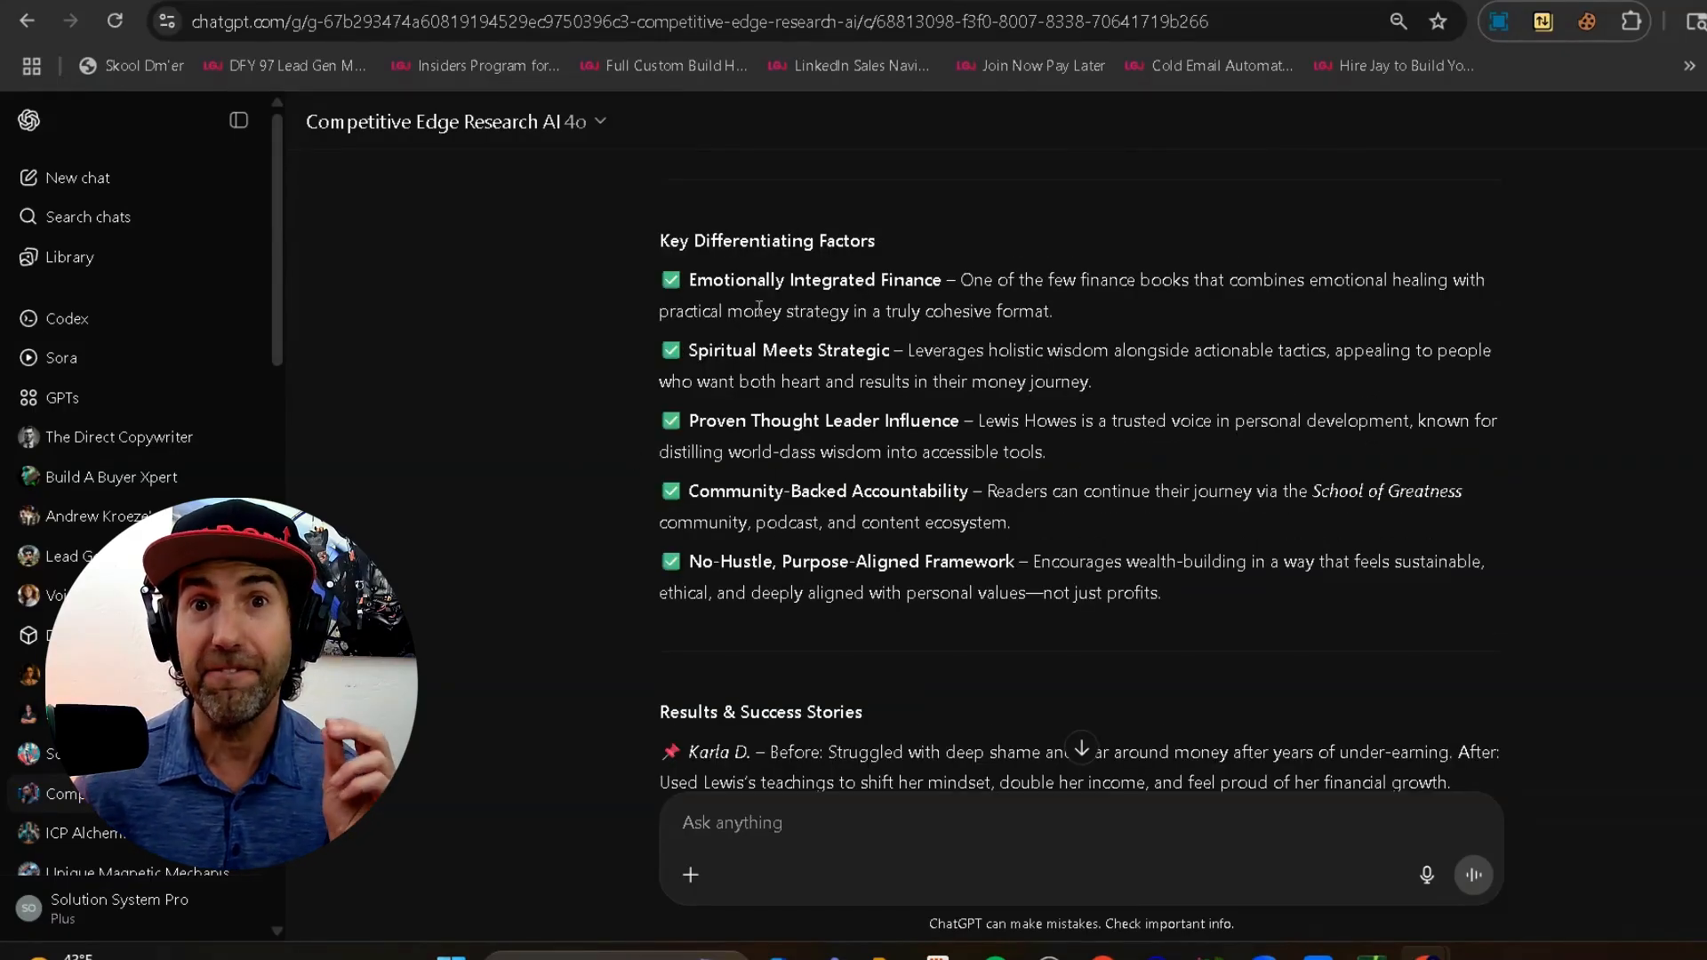
pyautogui.scroll(-4, 686, 539)
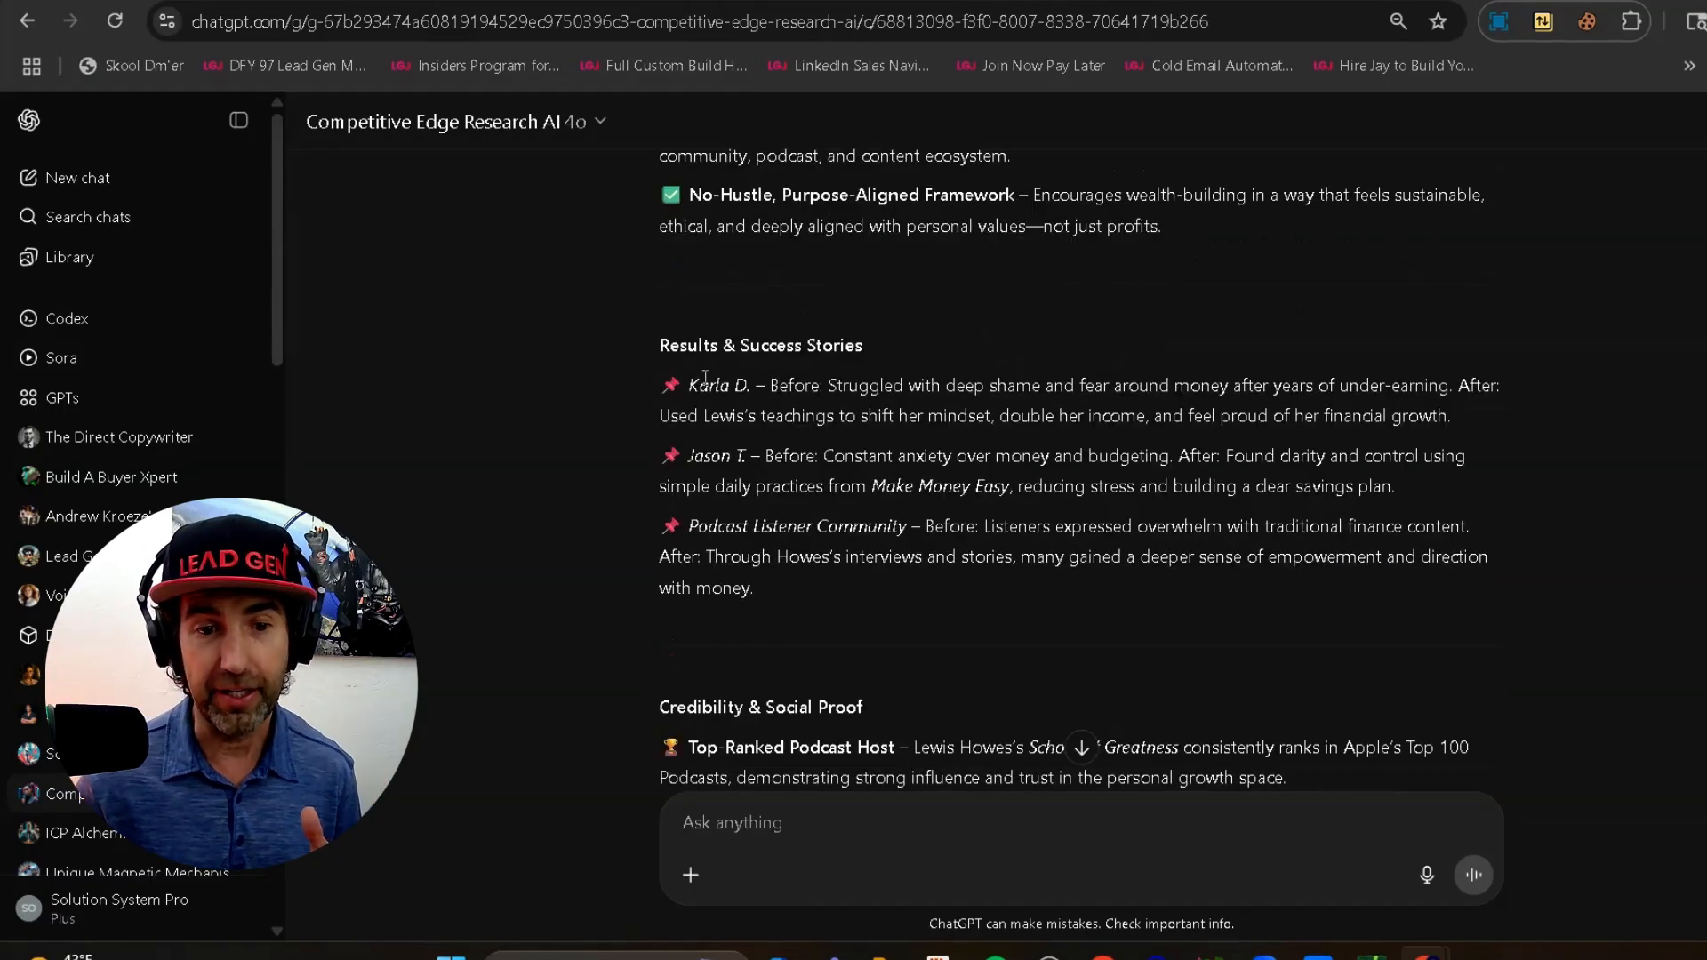
pyautogui.scroll(-3, 743, 479)
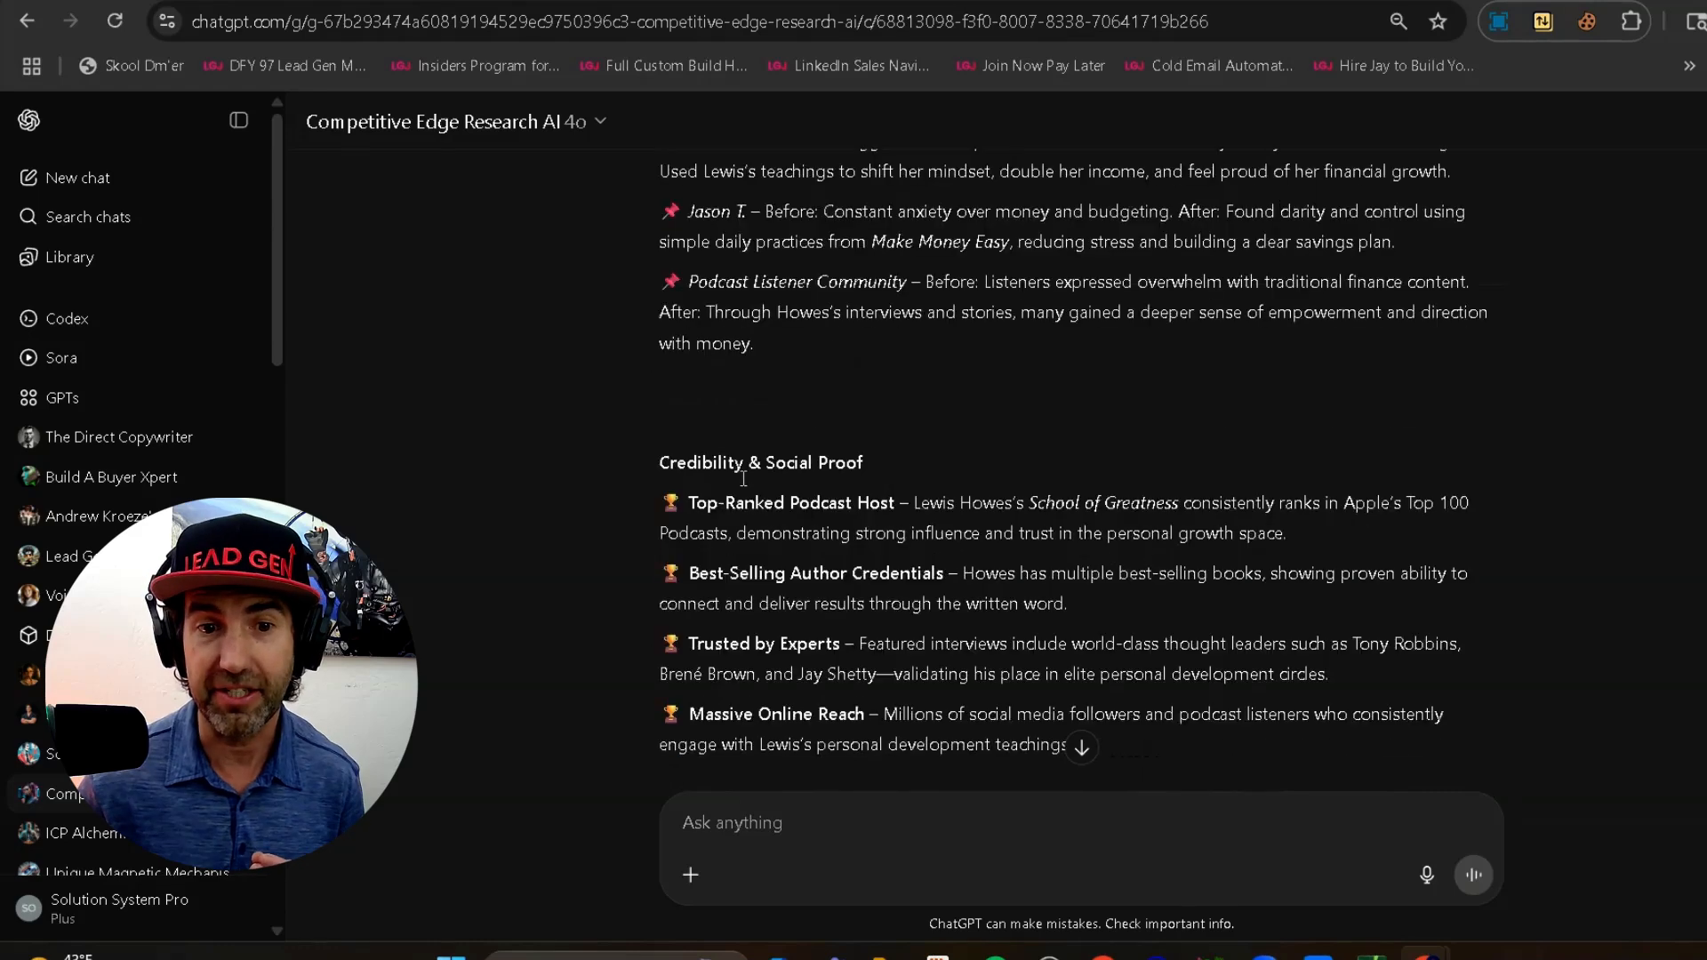
pyautogui.scroll(-3, 685, 507)
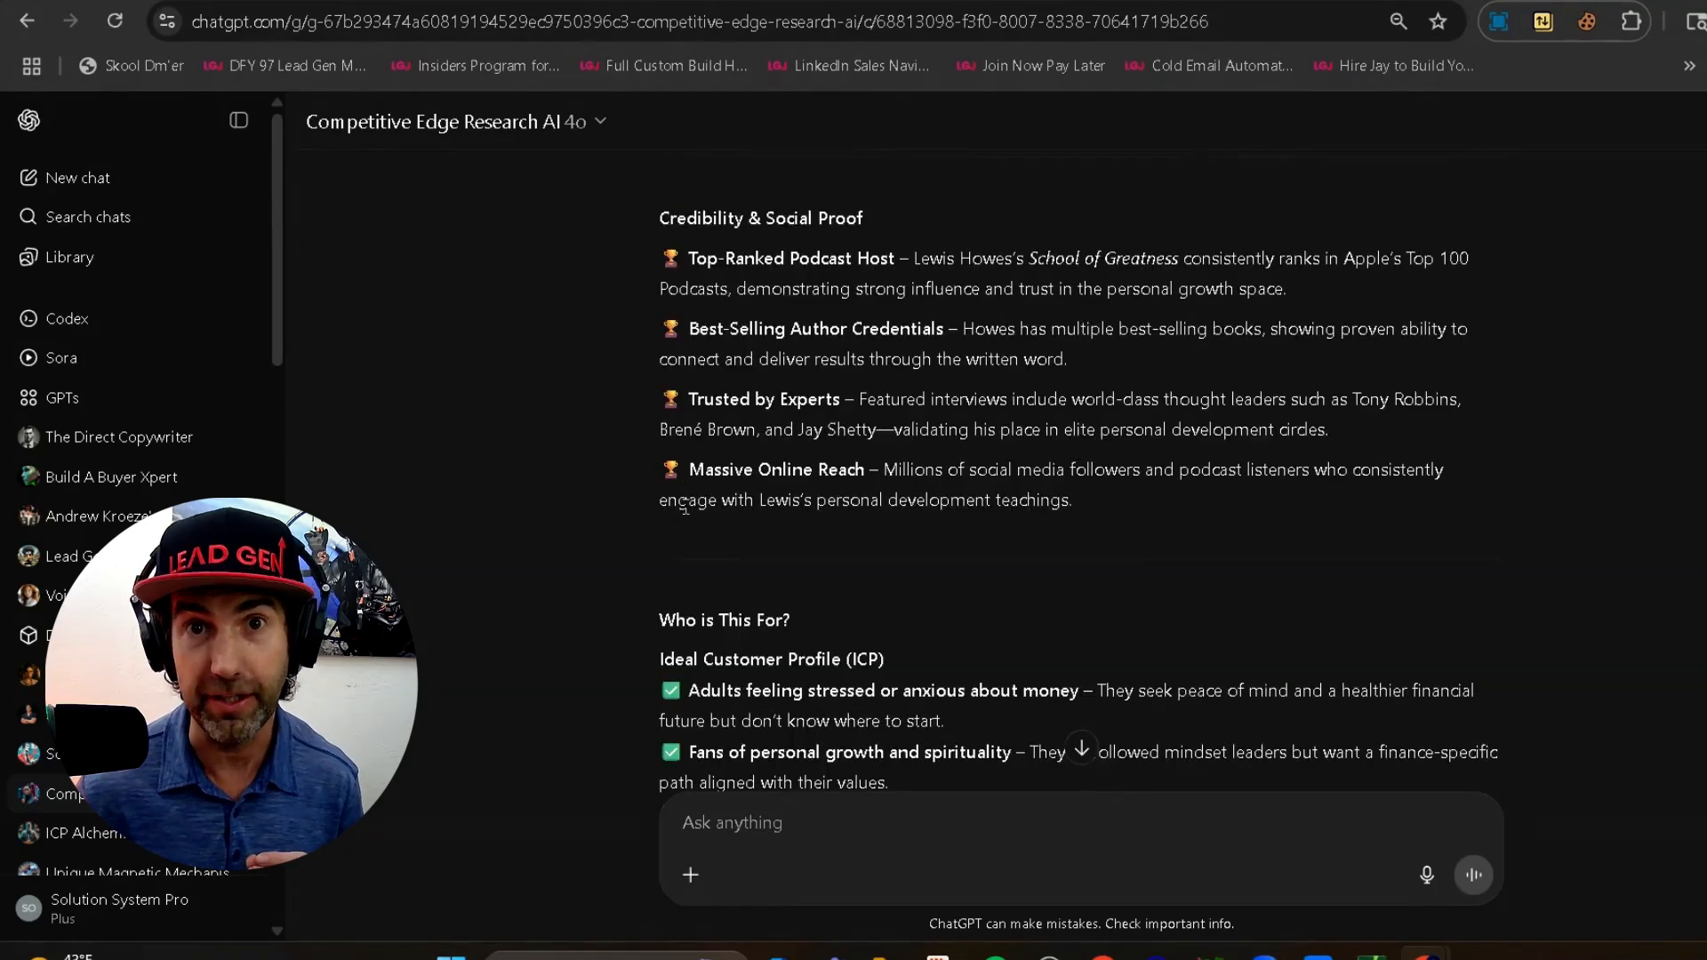
pyautogui.scroll(-4, 702, 523)
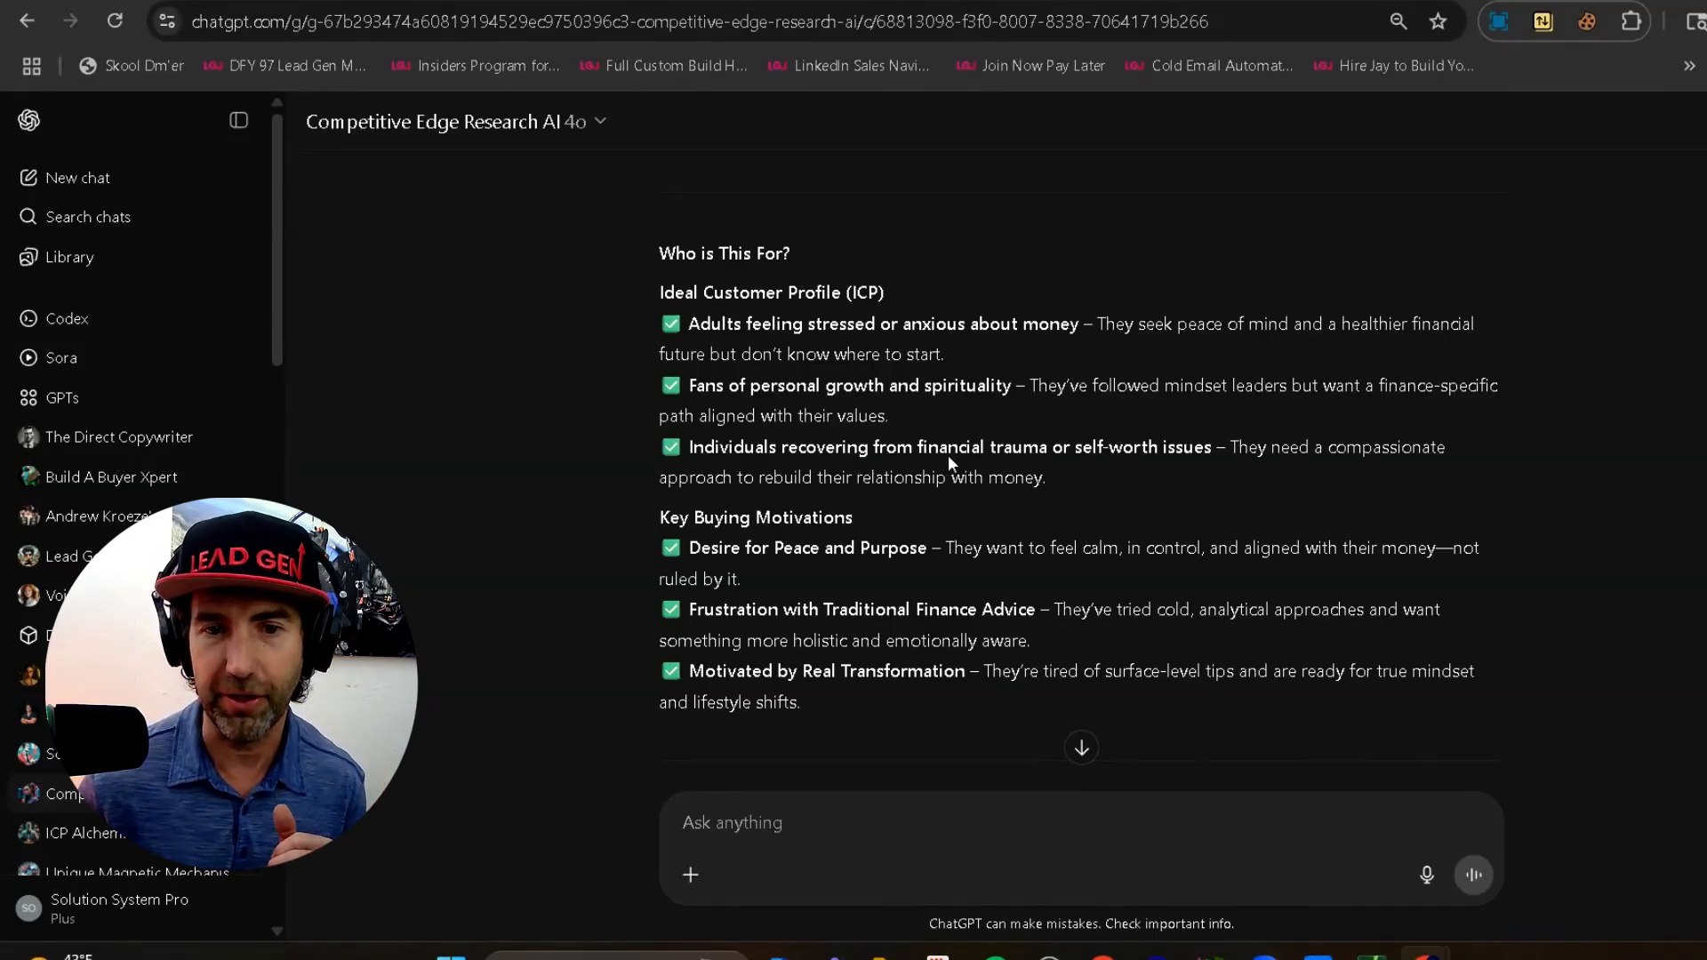
pyautogui.scroll(-2, 1115, 478)
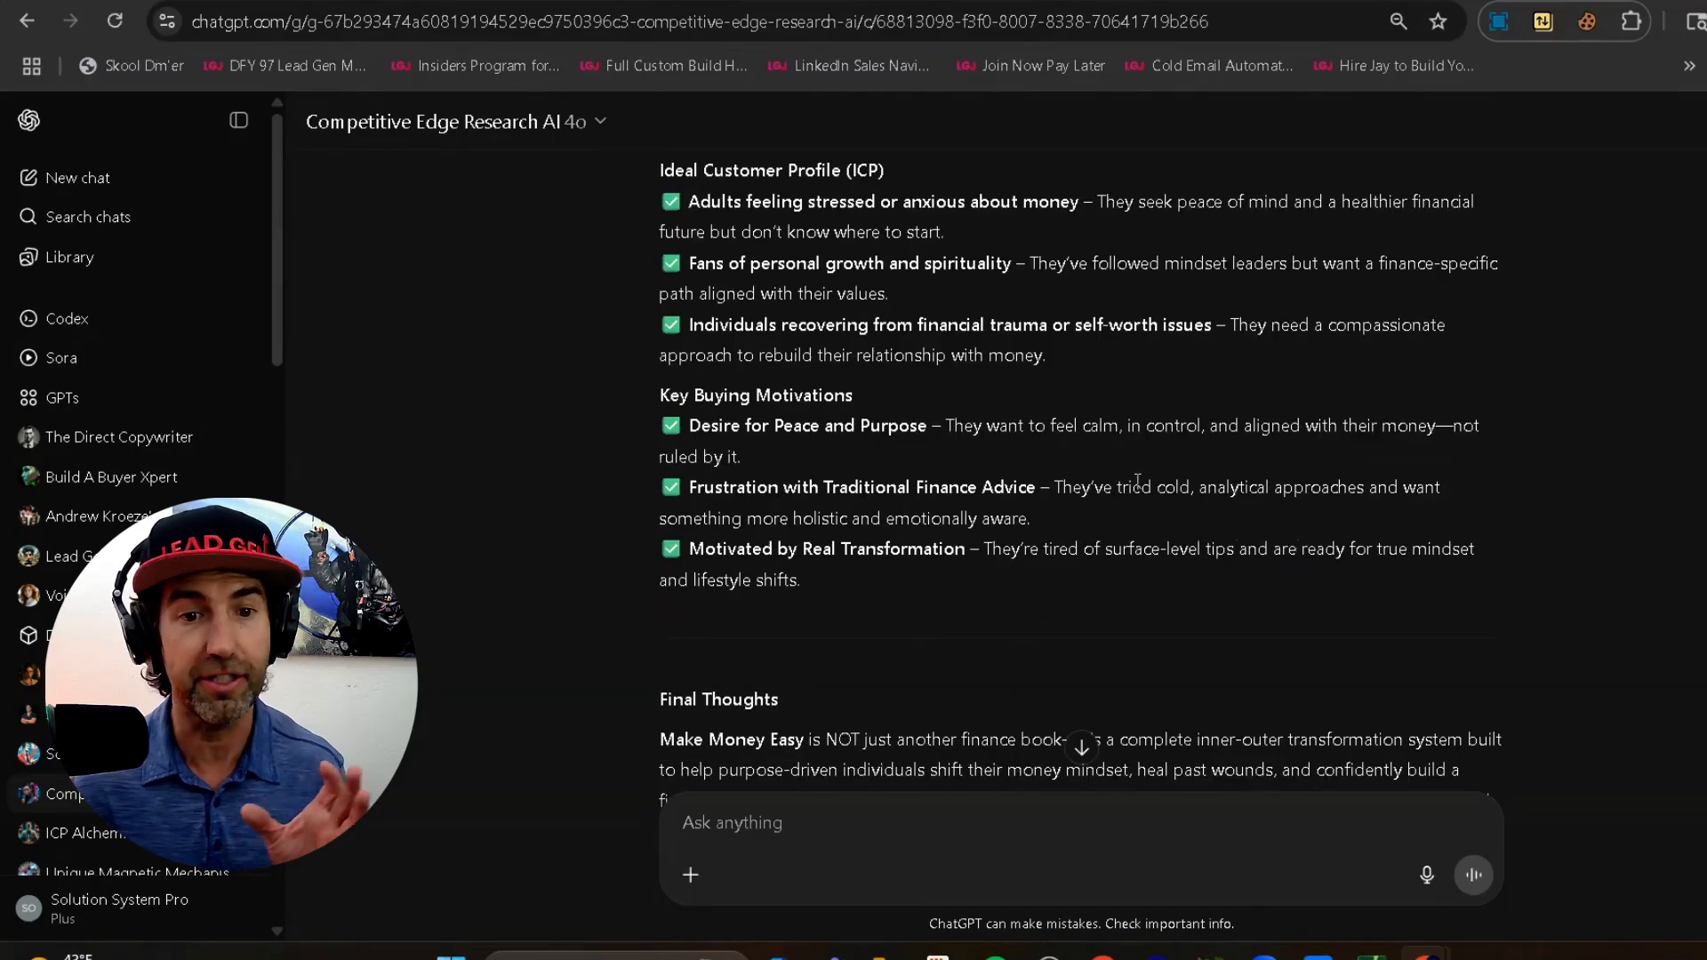
pyautogui.scroll(-3, 1112, 487)
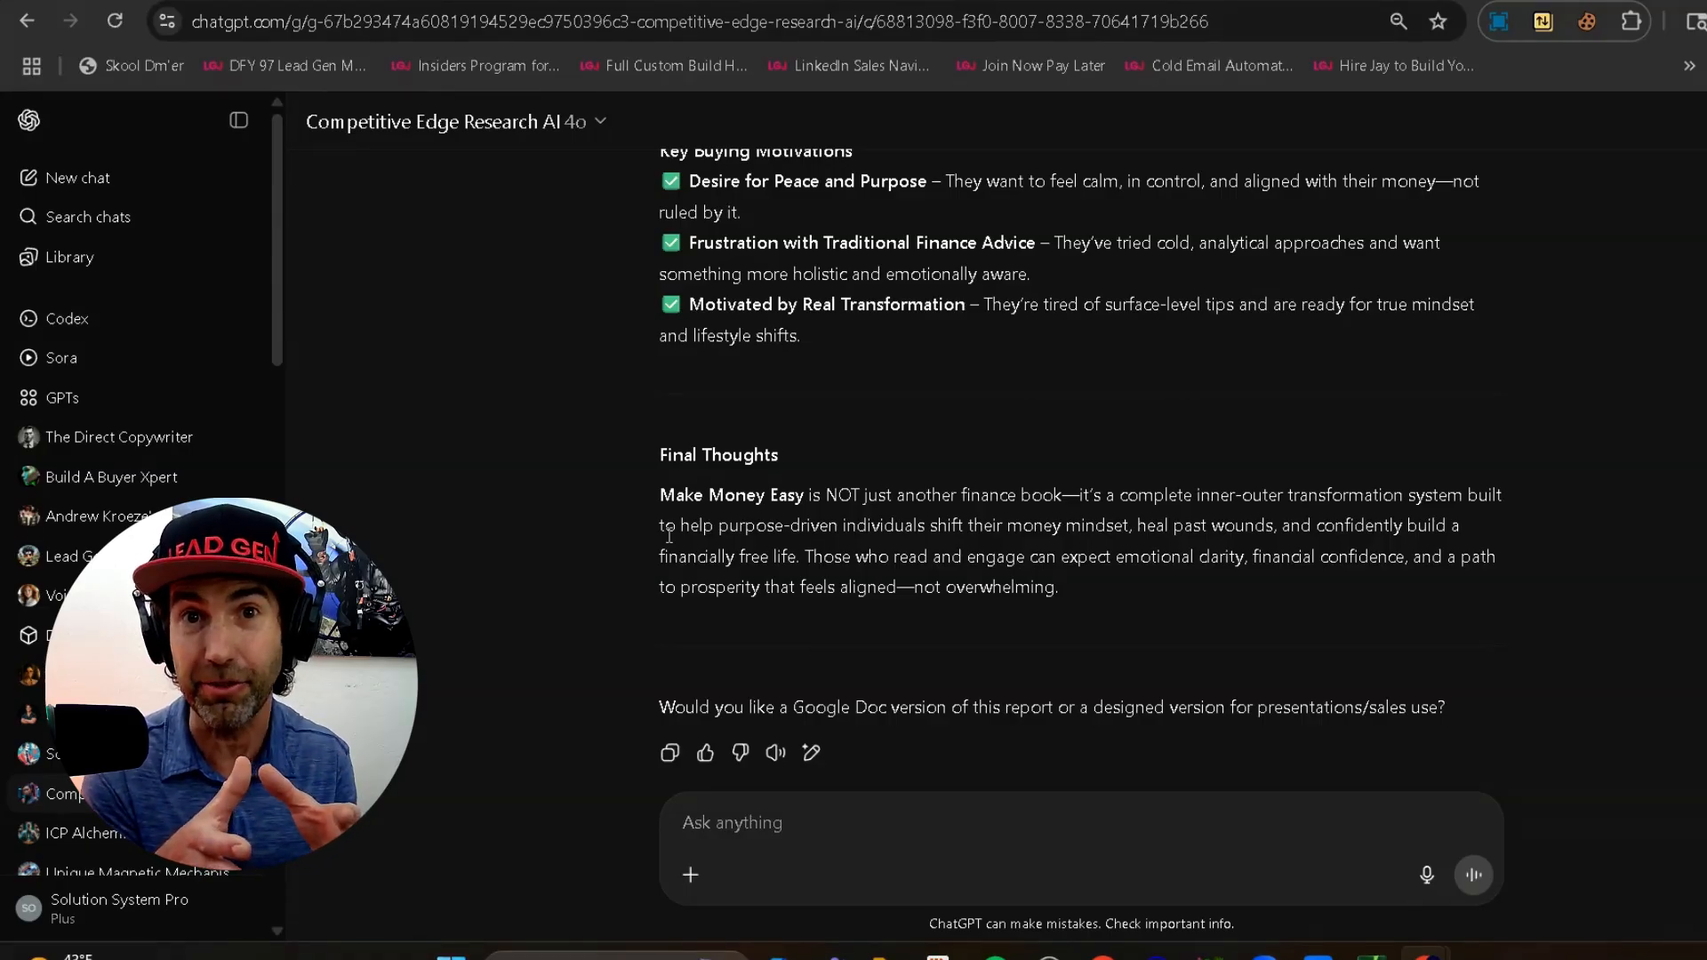
# Step: Copy the competitive edge report and paste it into the offer Google Doc below the Power Offer statement, leaving out ChatGPT's closing question
pyautogui.scroll(-1, 669, 534)
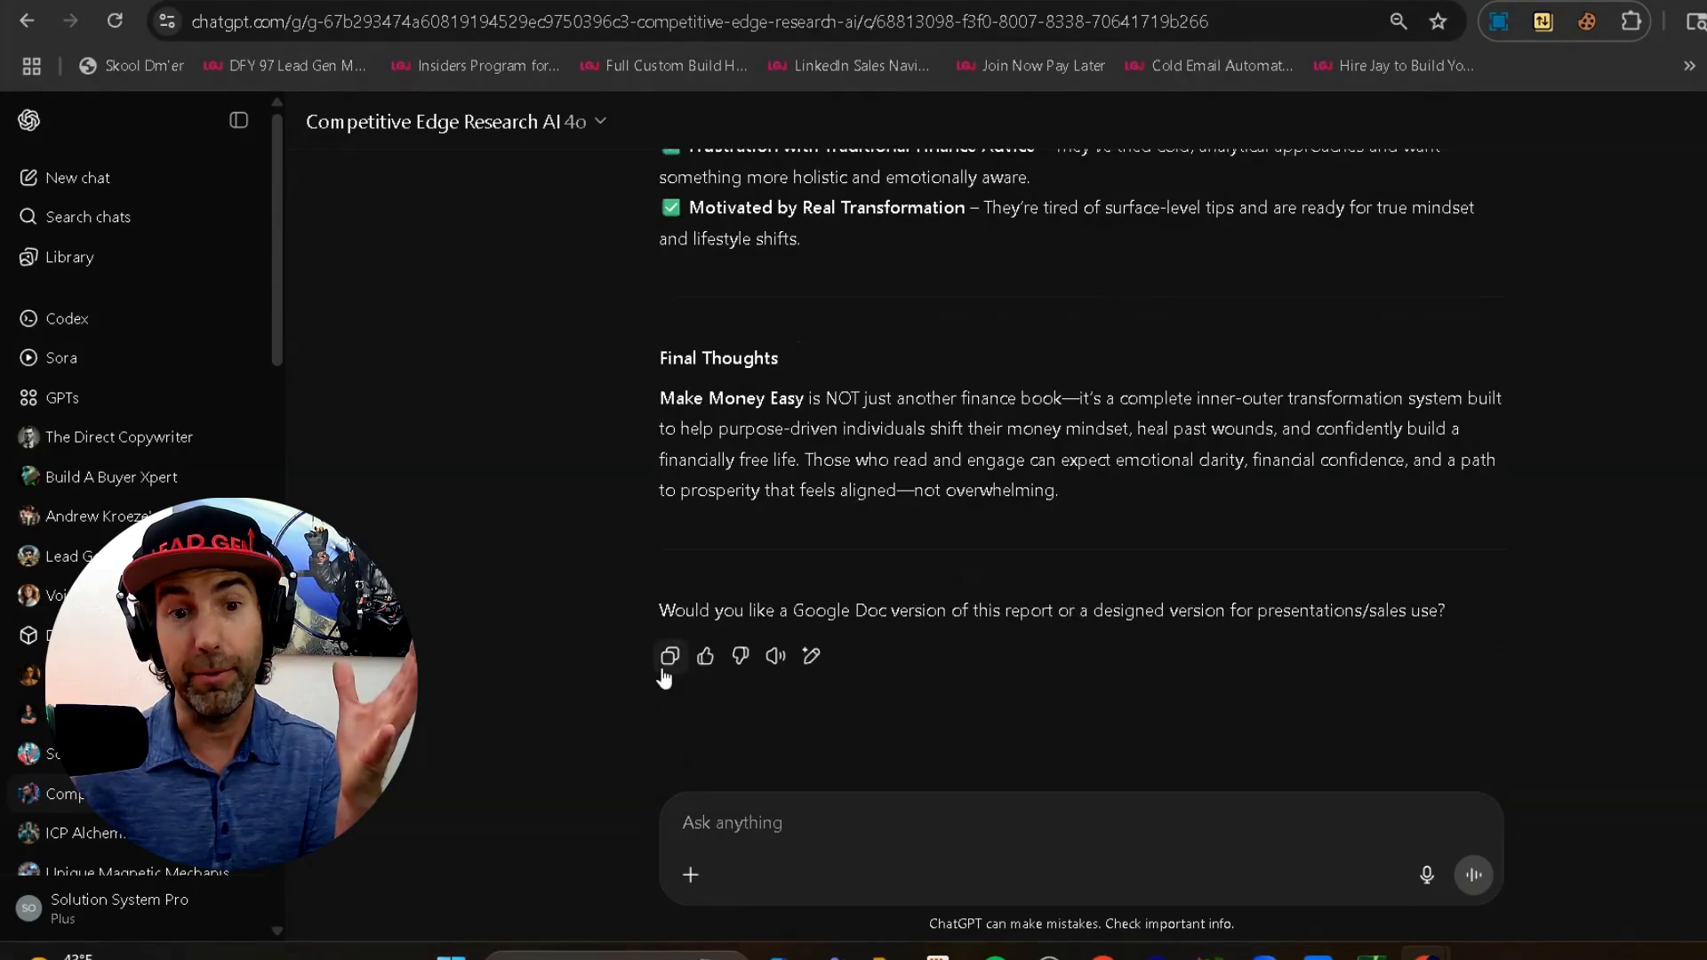
pyautogui.click(670, 656)
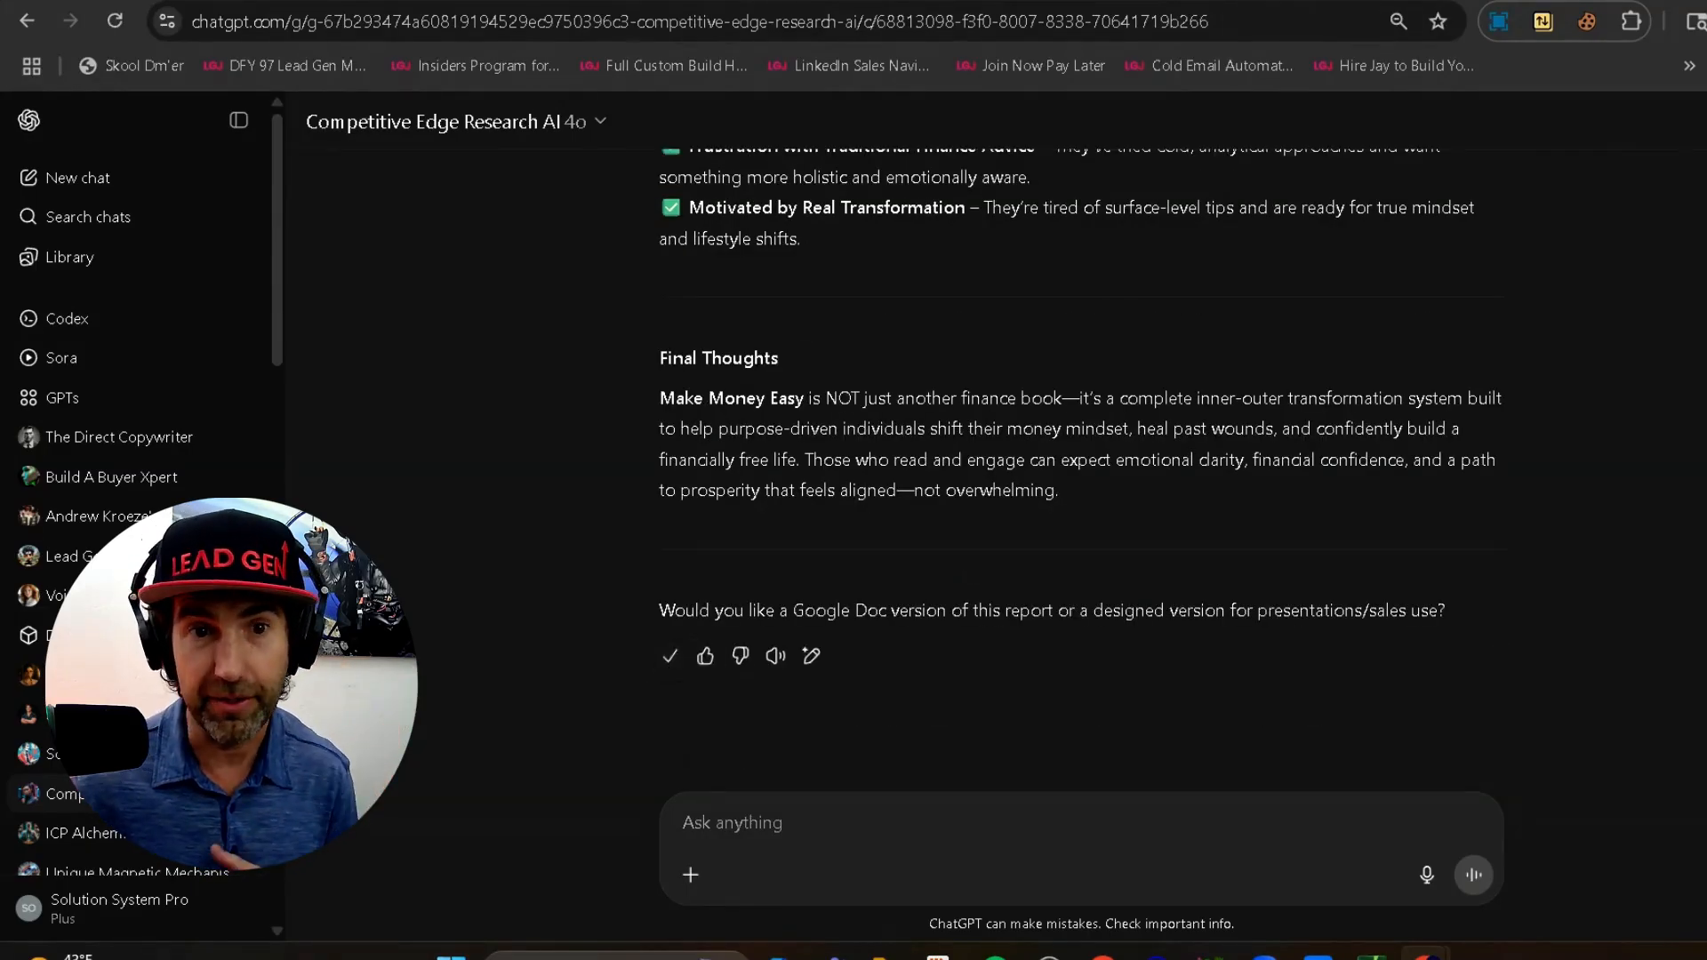
pyautogui.hotkey('ctrl', 'Tab')
pyautogui.scroll(-5, 547, 656)
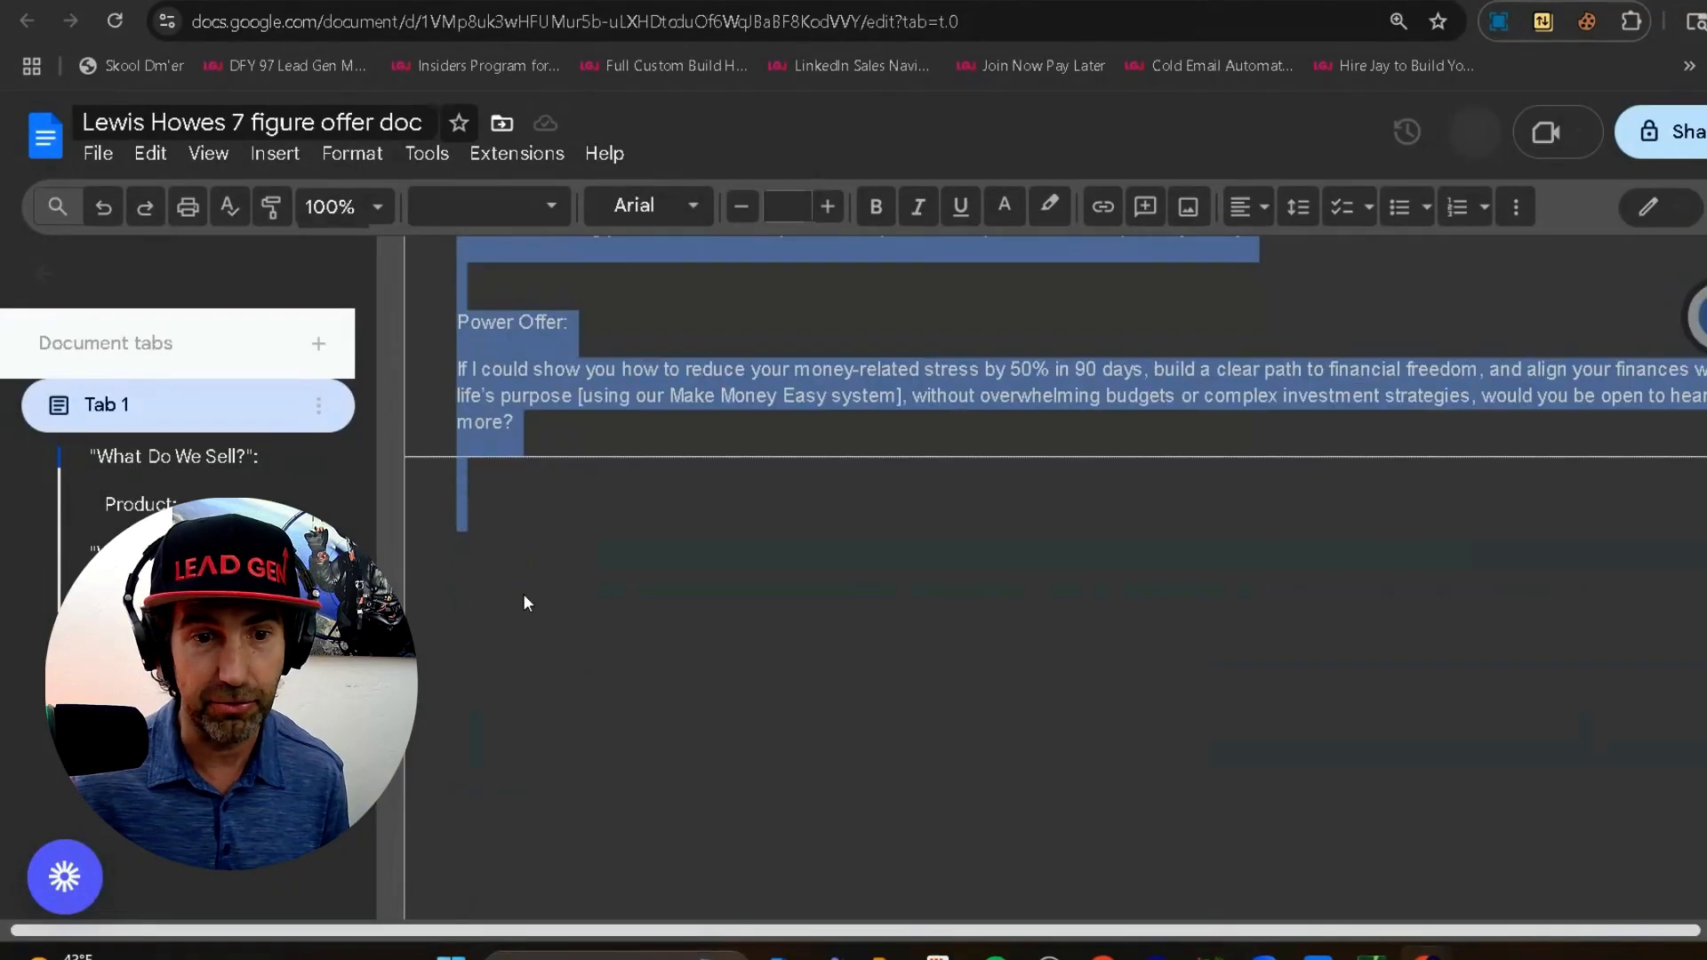
pyautogui.click(520, 535)
pyautogui.click(1005, 210)
pyautogui.click(1158, 258)
pyautogui.rightClick(459, 513)
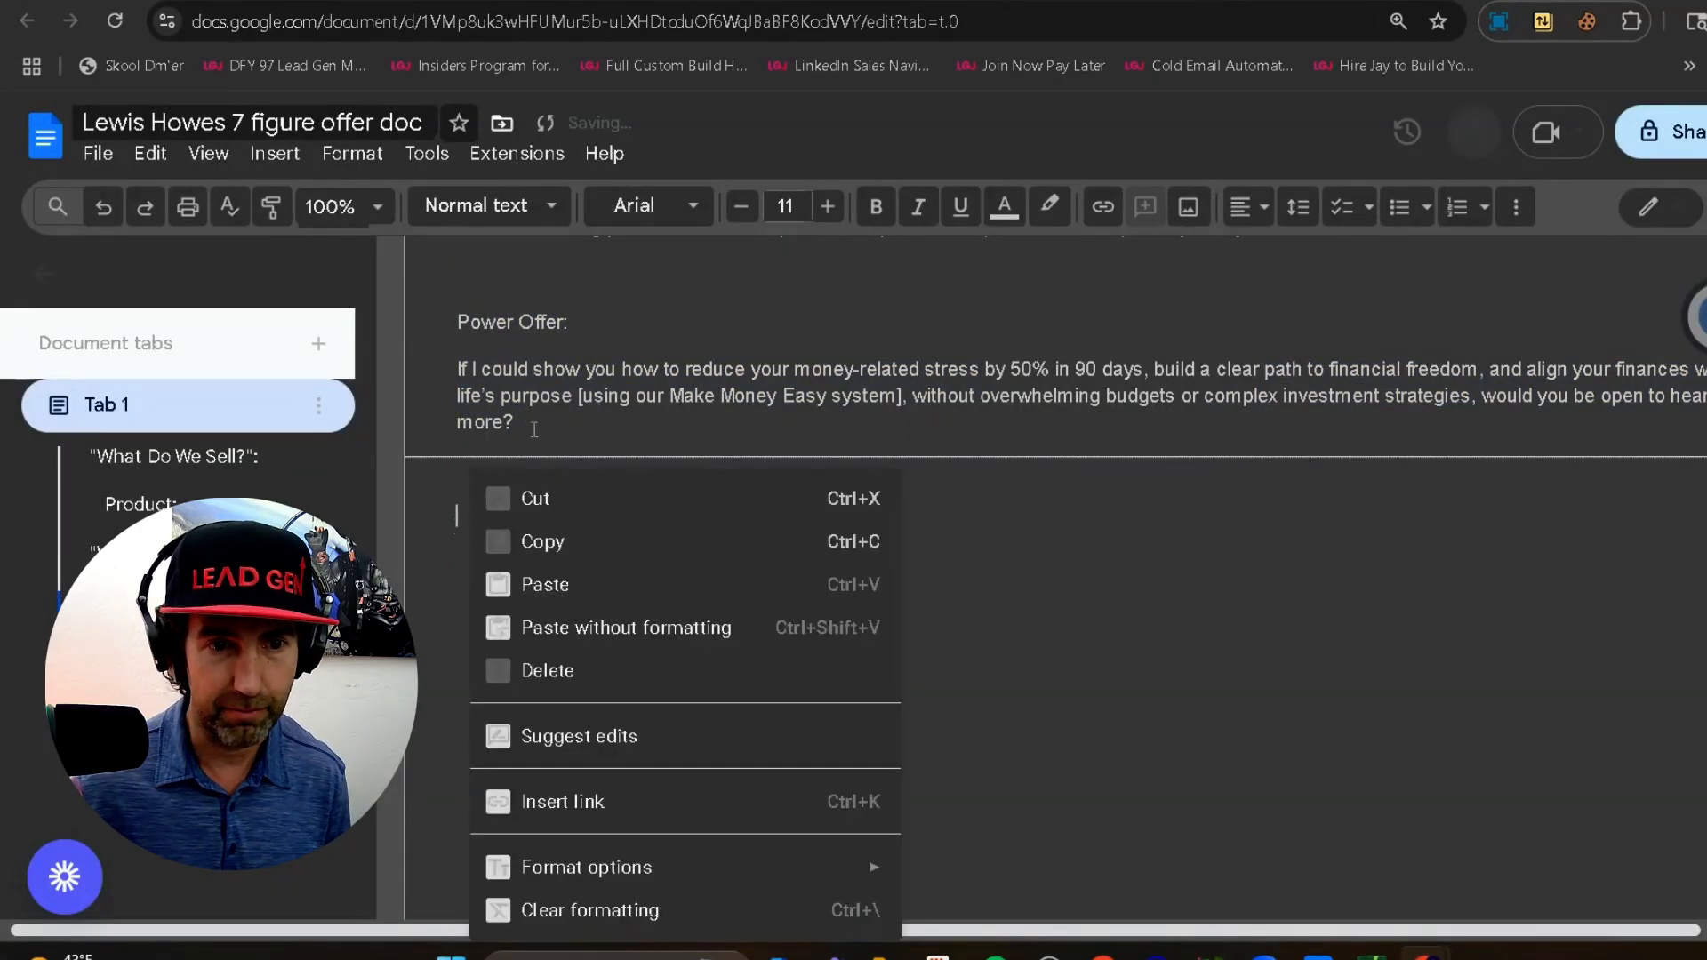
pyautogui.click(557, 583)
pyautogui.scroll(10, 691, 658)
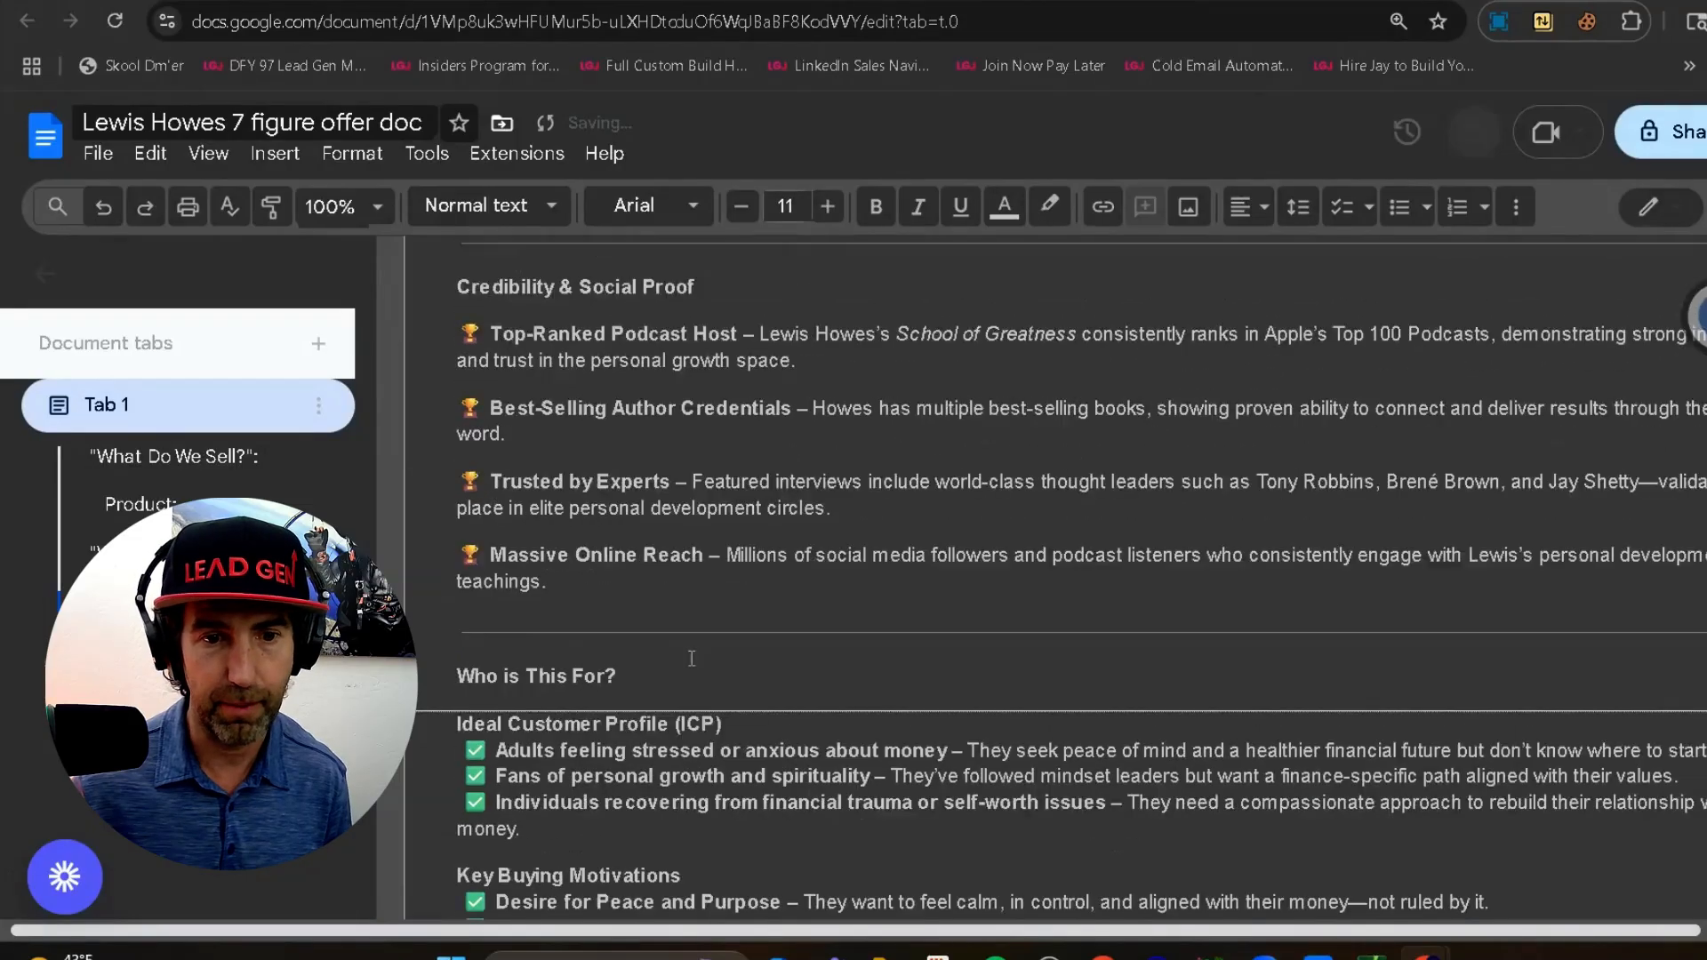
pyautogui.scroll(15, 692, 658)
pyautogui.scroll(-8, 707, 649)
pyautogui.scroll(-20, 707, 649)
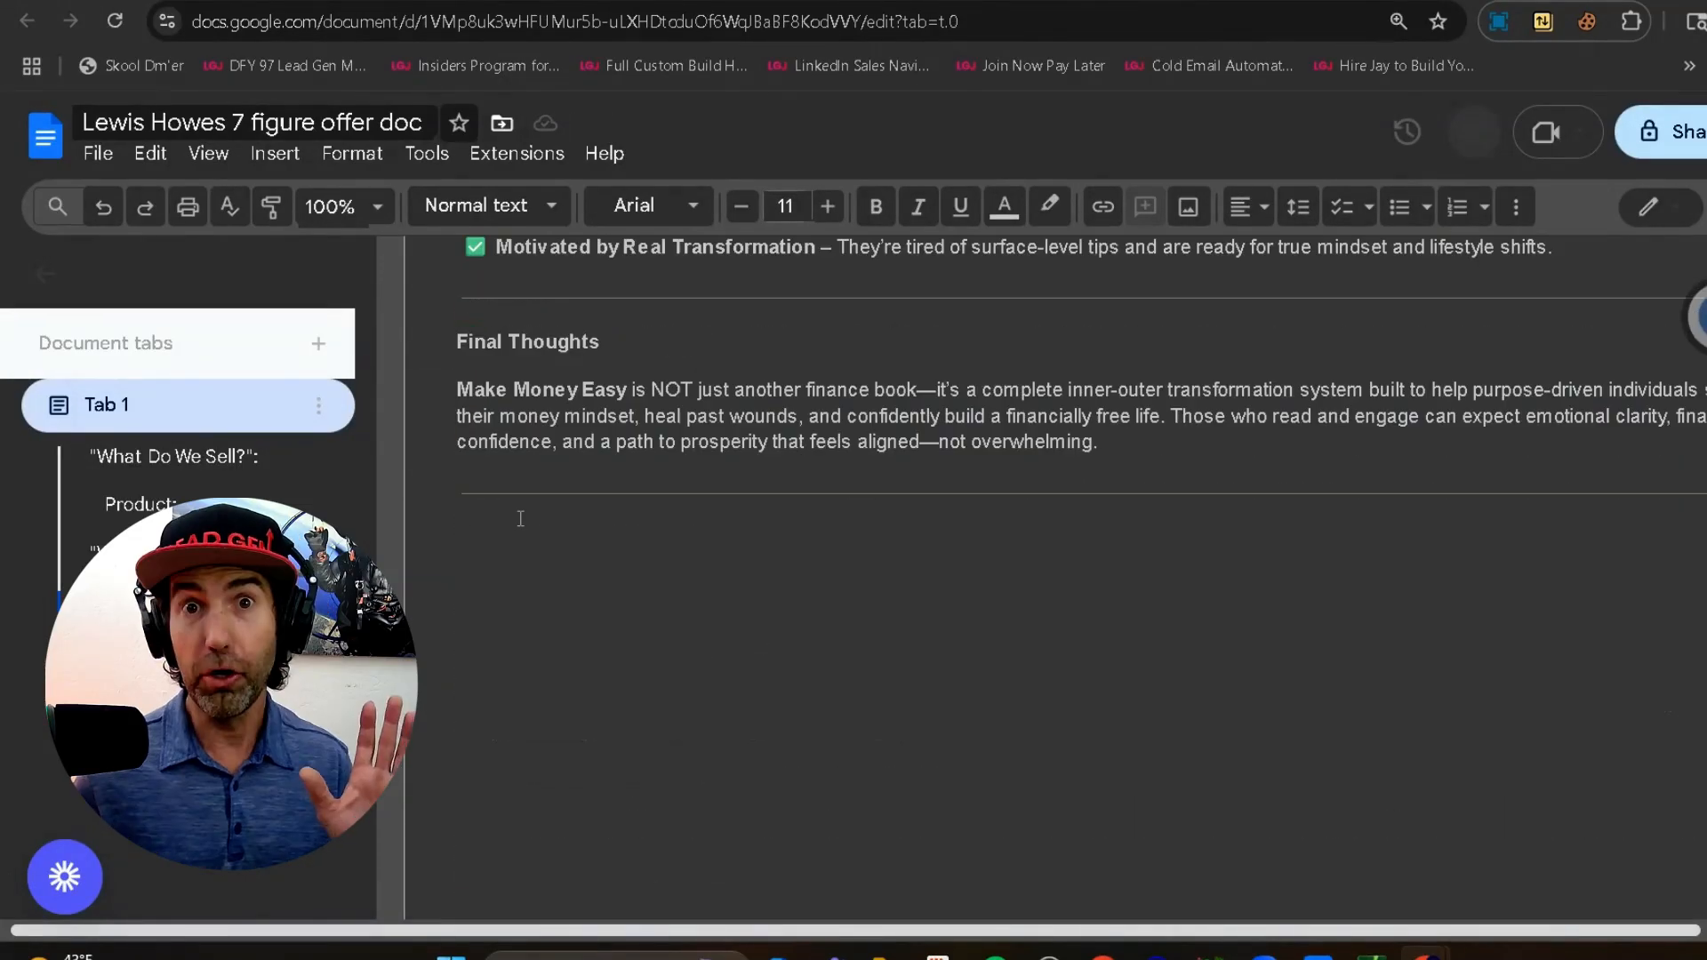
# Step: Copy the entire content of the offer doc, including the pasted competitive edge report
pyautogui.hotkey('ctrl', 'a')
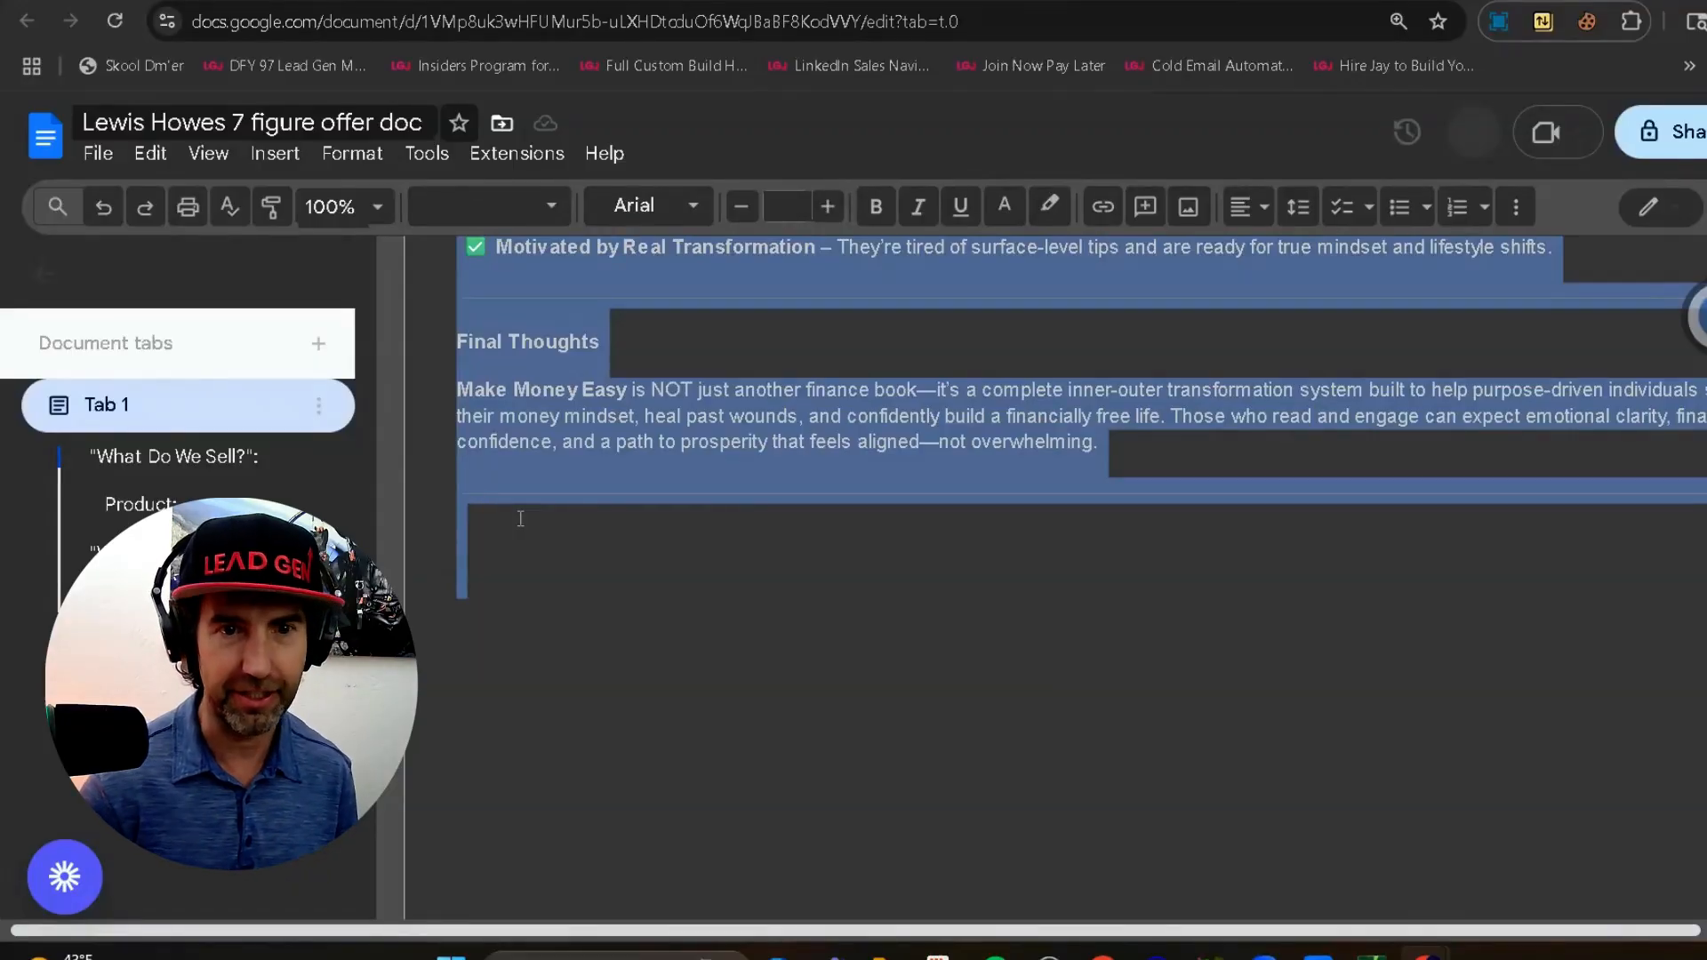
pyautogui.scroll(15, 800, 587)
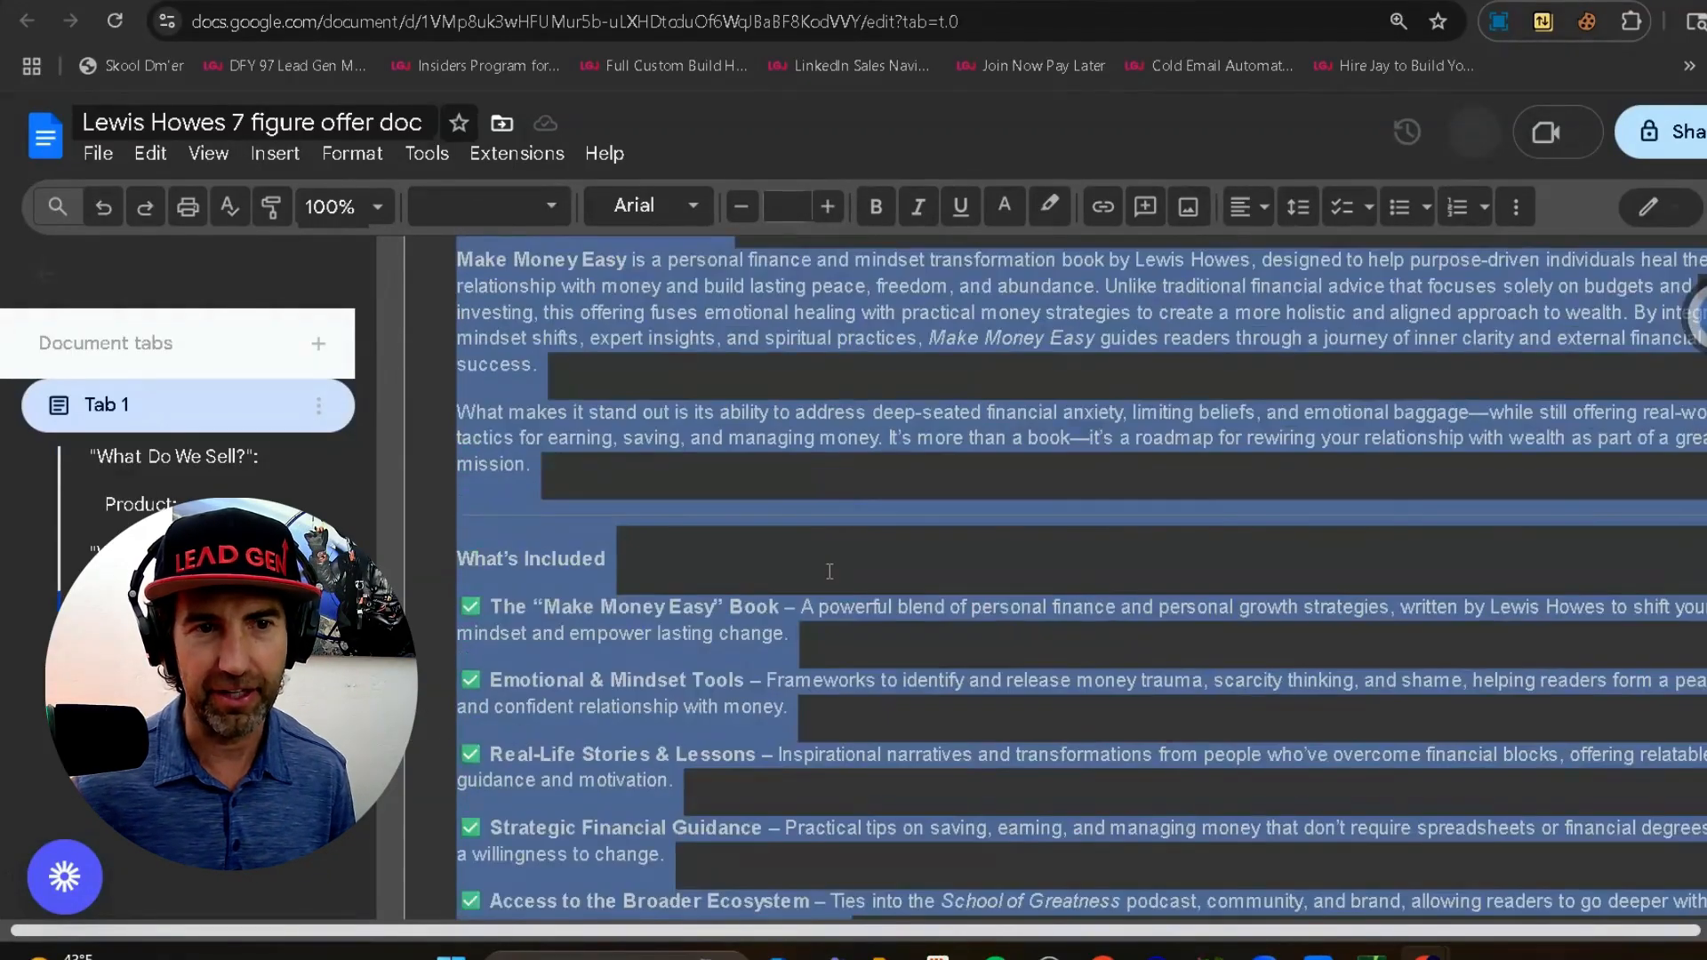
pyautogui.scroll(10, 829, 570)
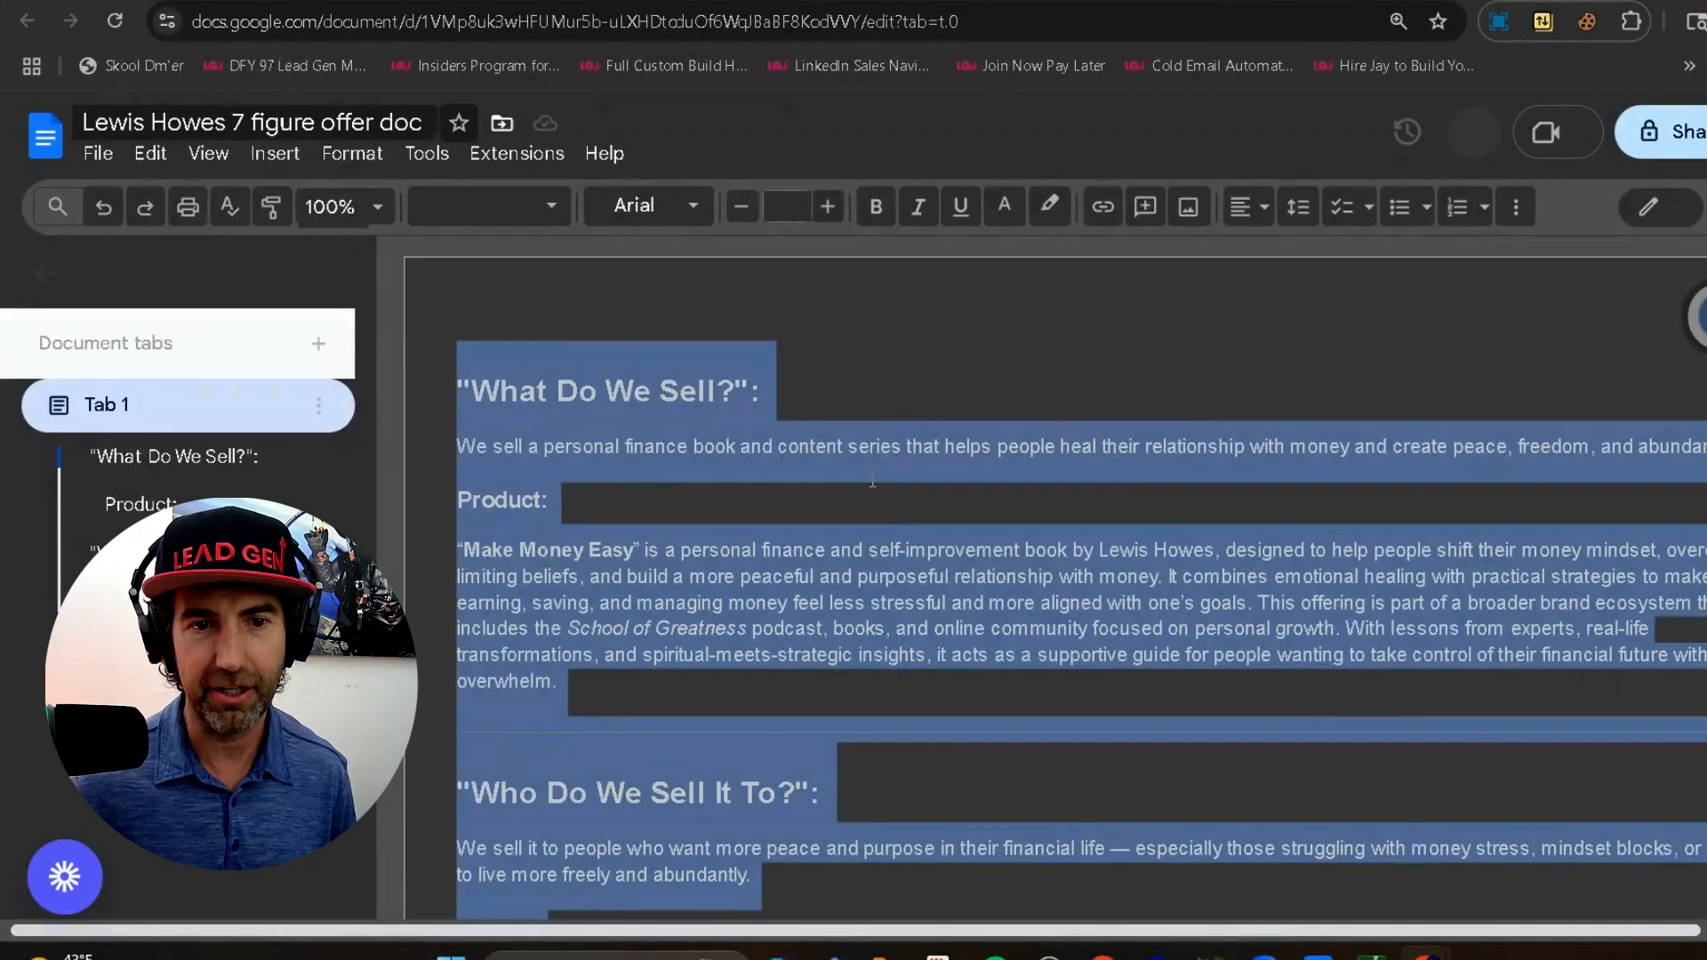
pyautogui.scroll(-12, 872, 480)
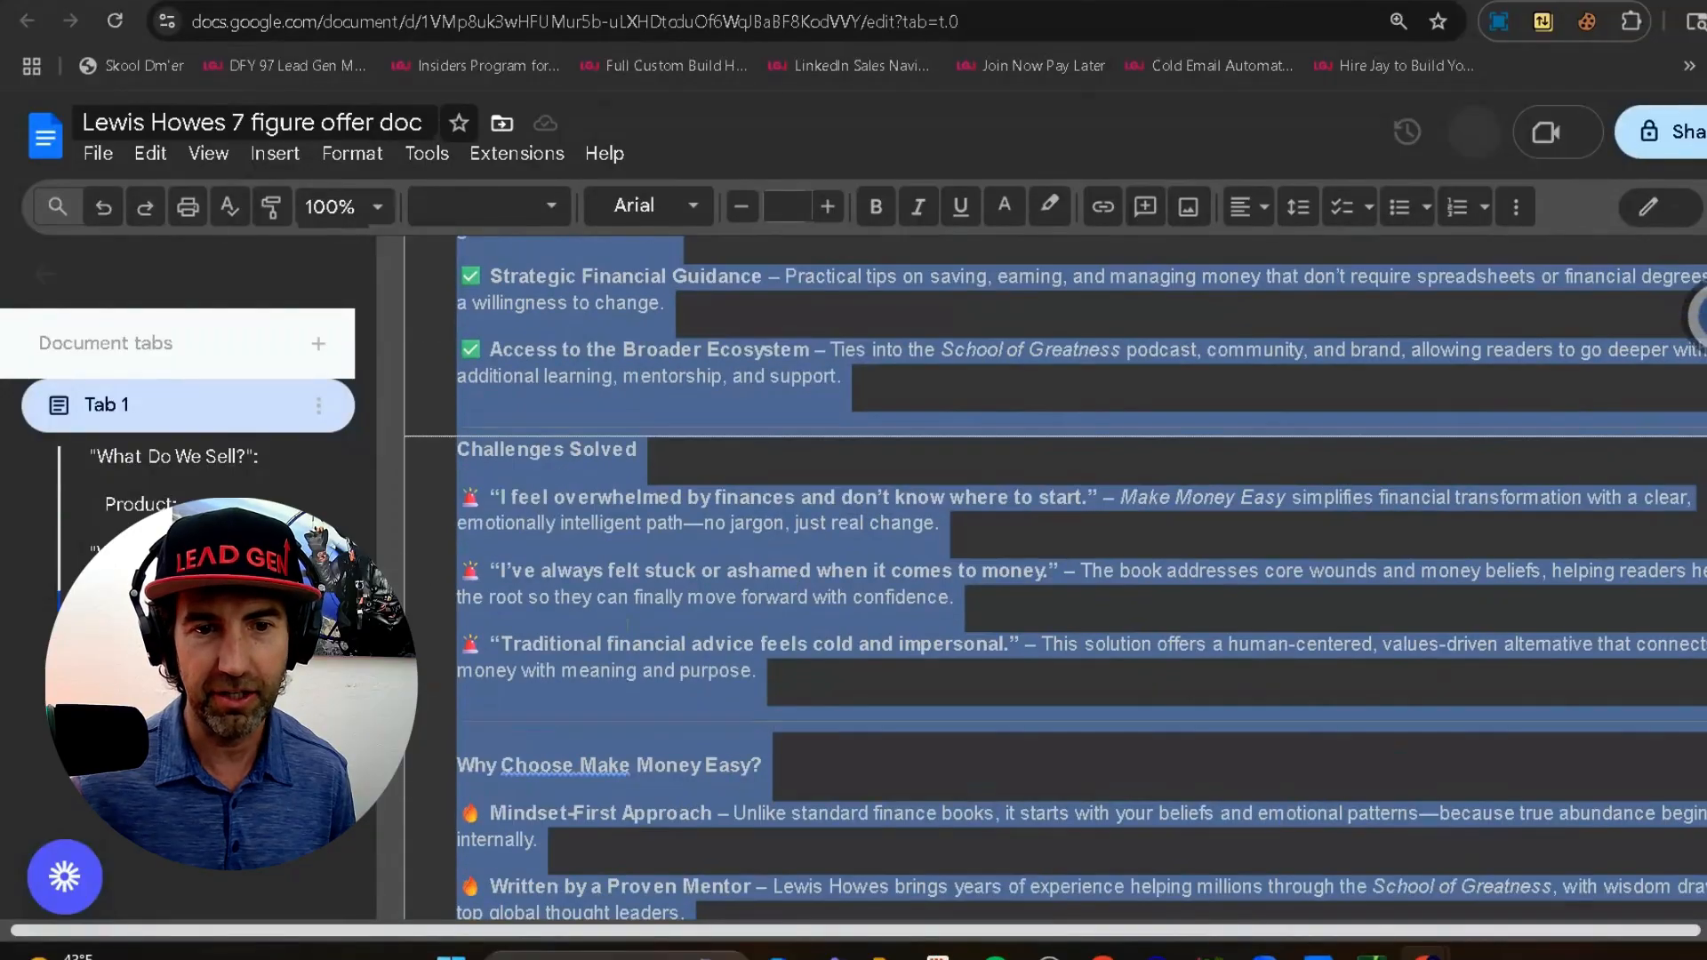
pyautogui.scroll(-3, 1376, 745)
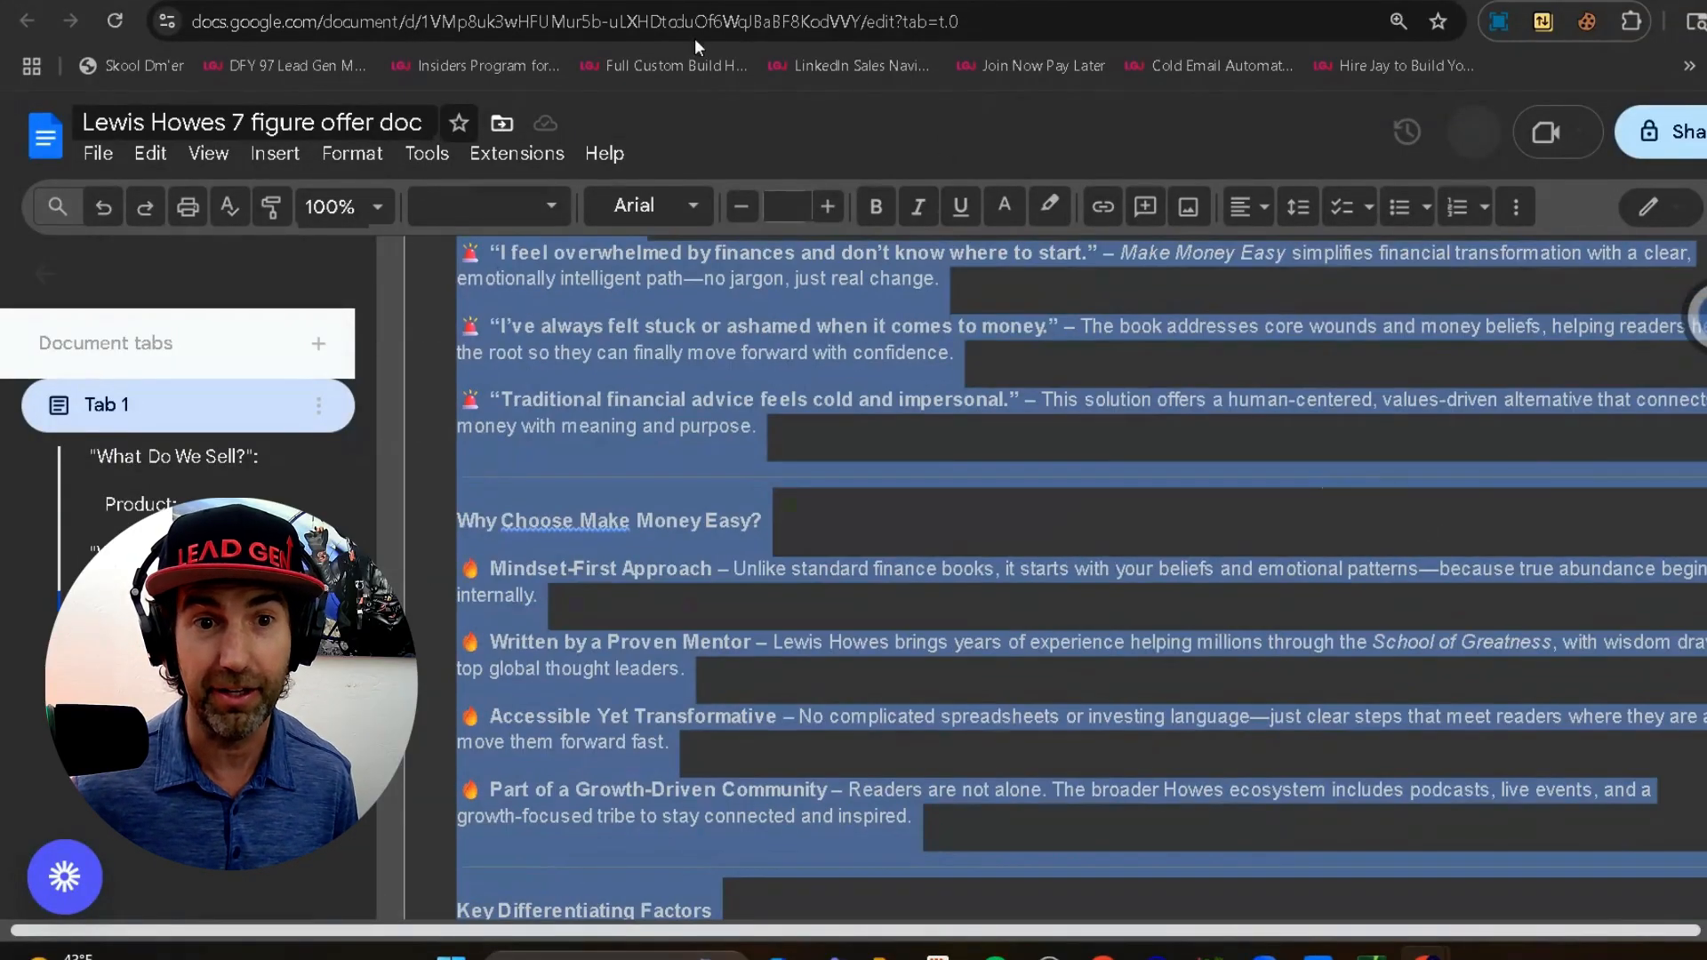
# Step: Open the ICP Alchemist link from 6.1 of the Notion guide, start its GPT with "Get Started...", and read its intake questions
pyautogui.click(746, 2)
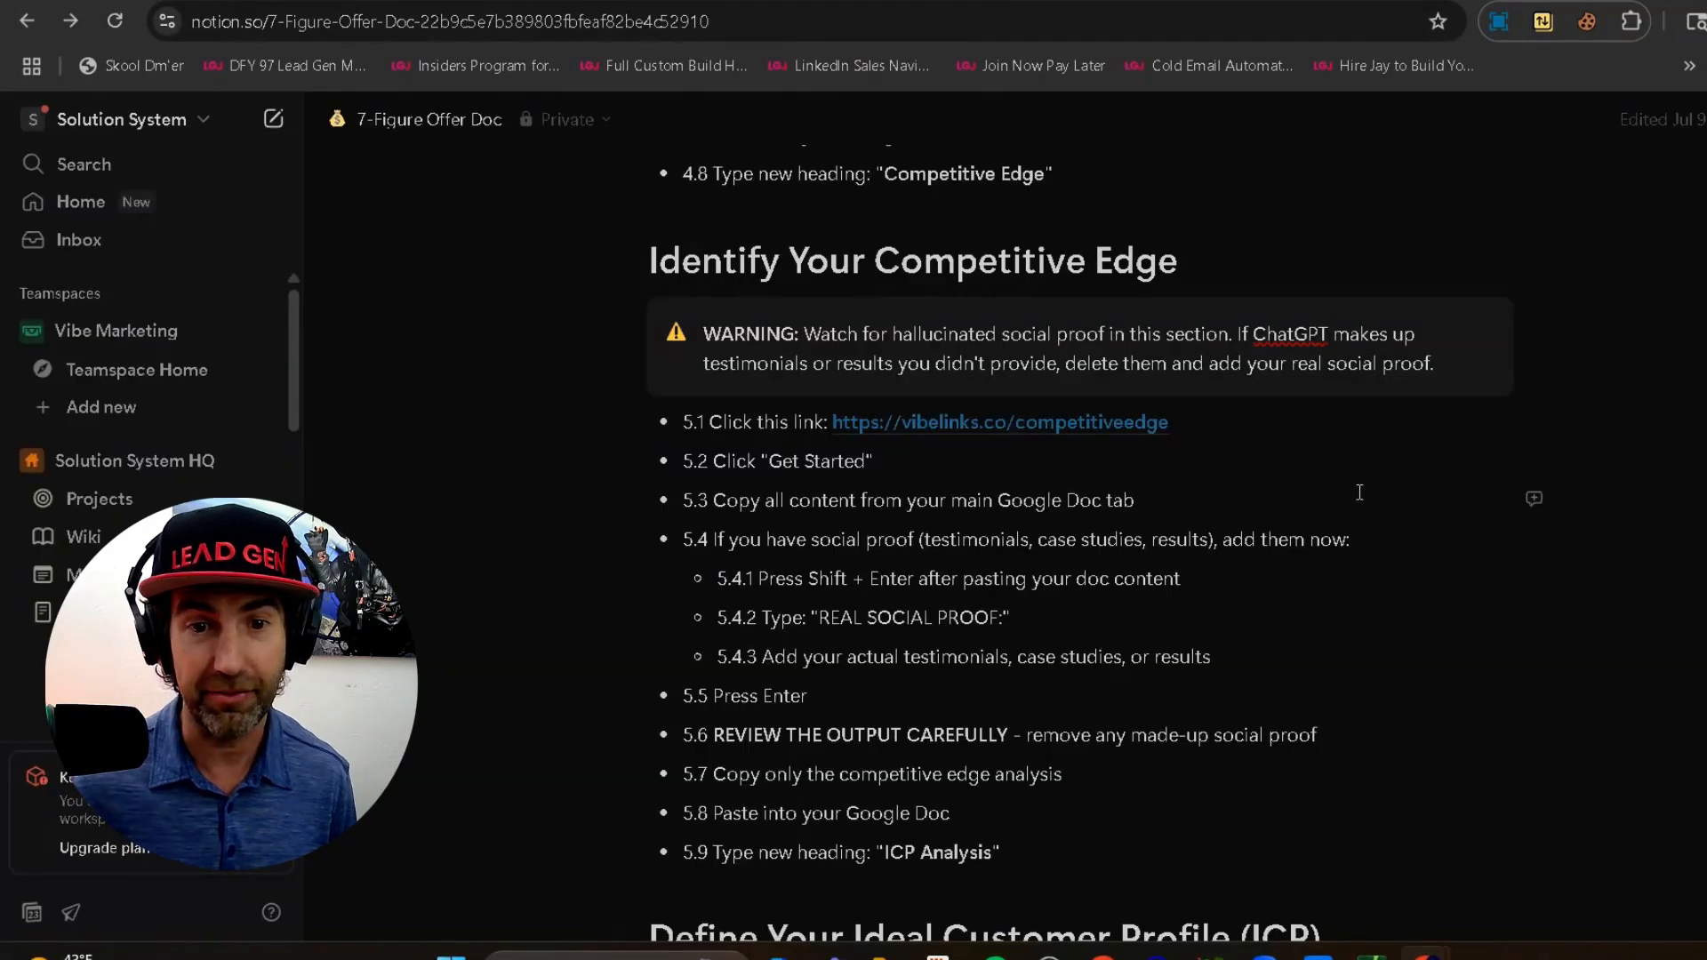
pyautogui.scroll(-7, 1358, 492)
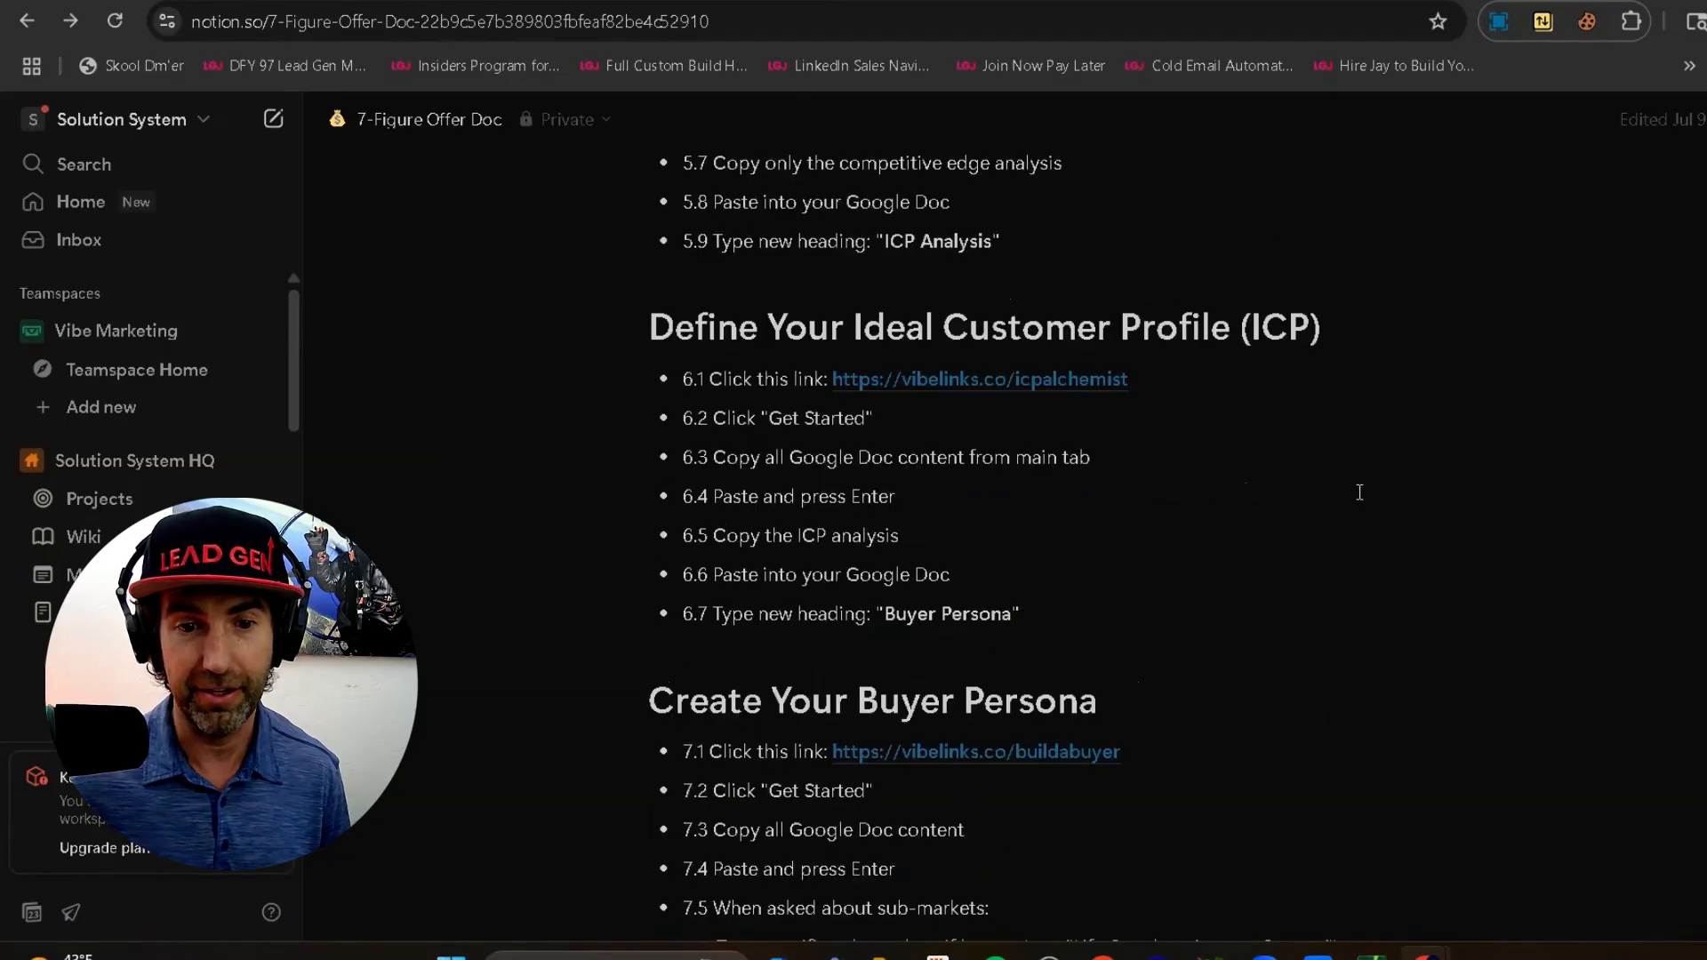
pyautogui.moveTo(962, 384)
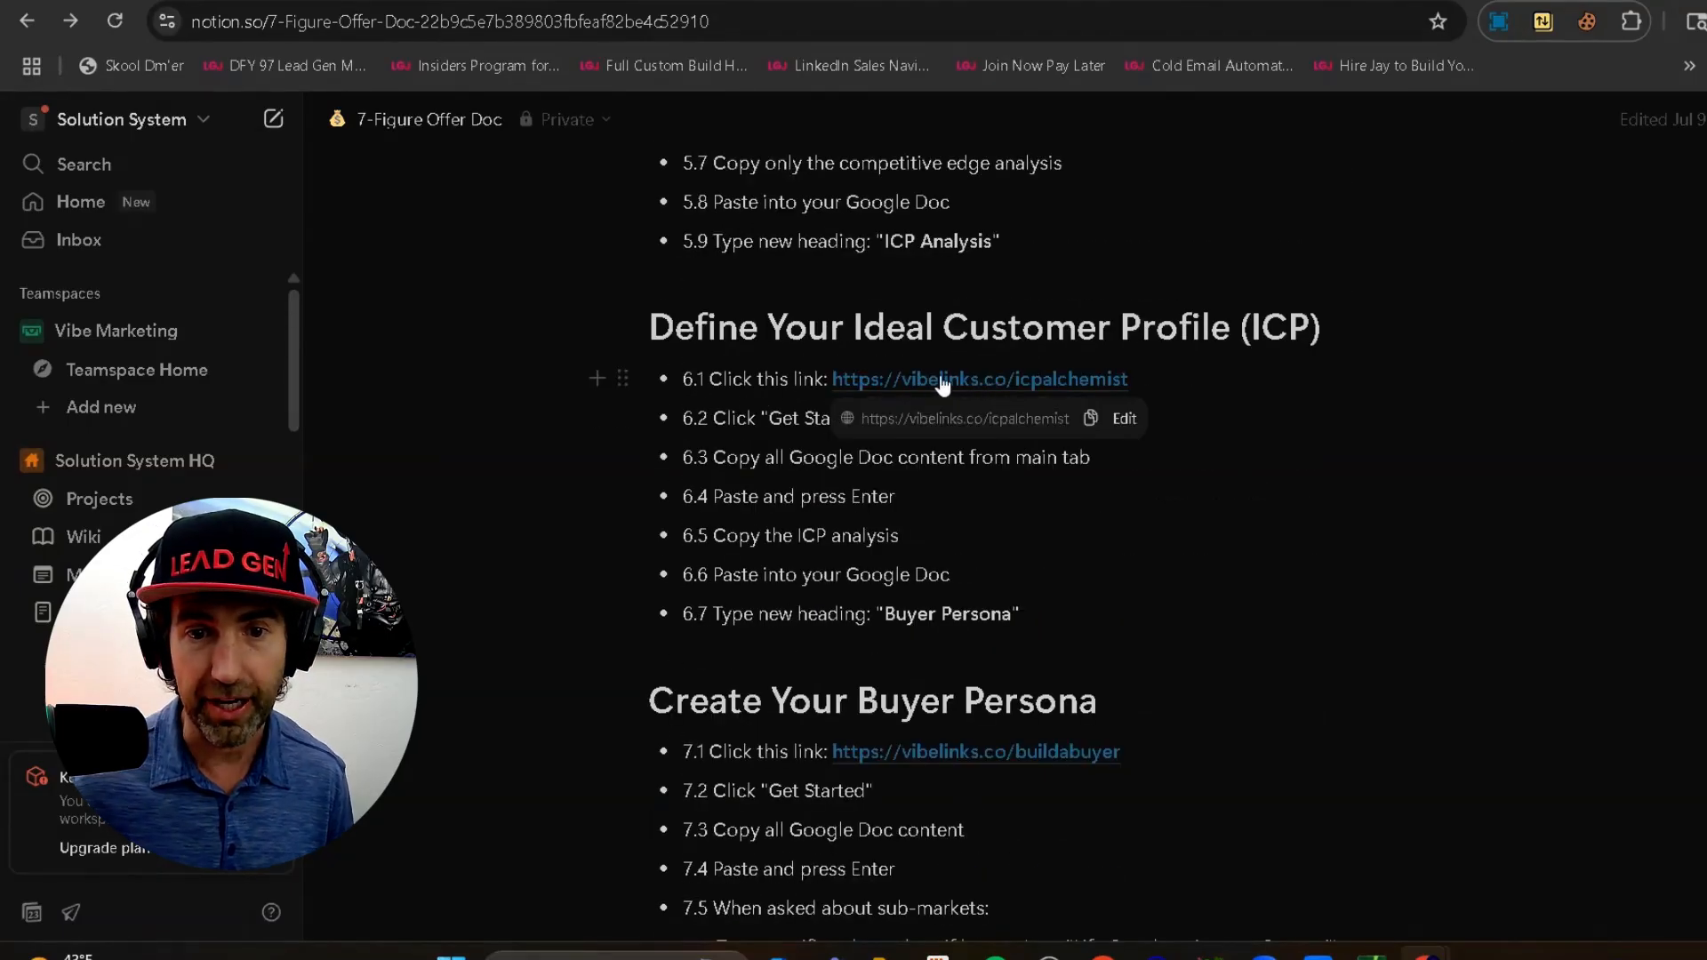
pyautogui.click(1003, 381)
pyautogui.click(1082, 563)
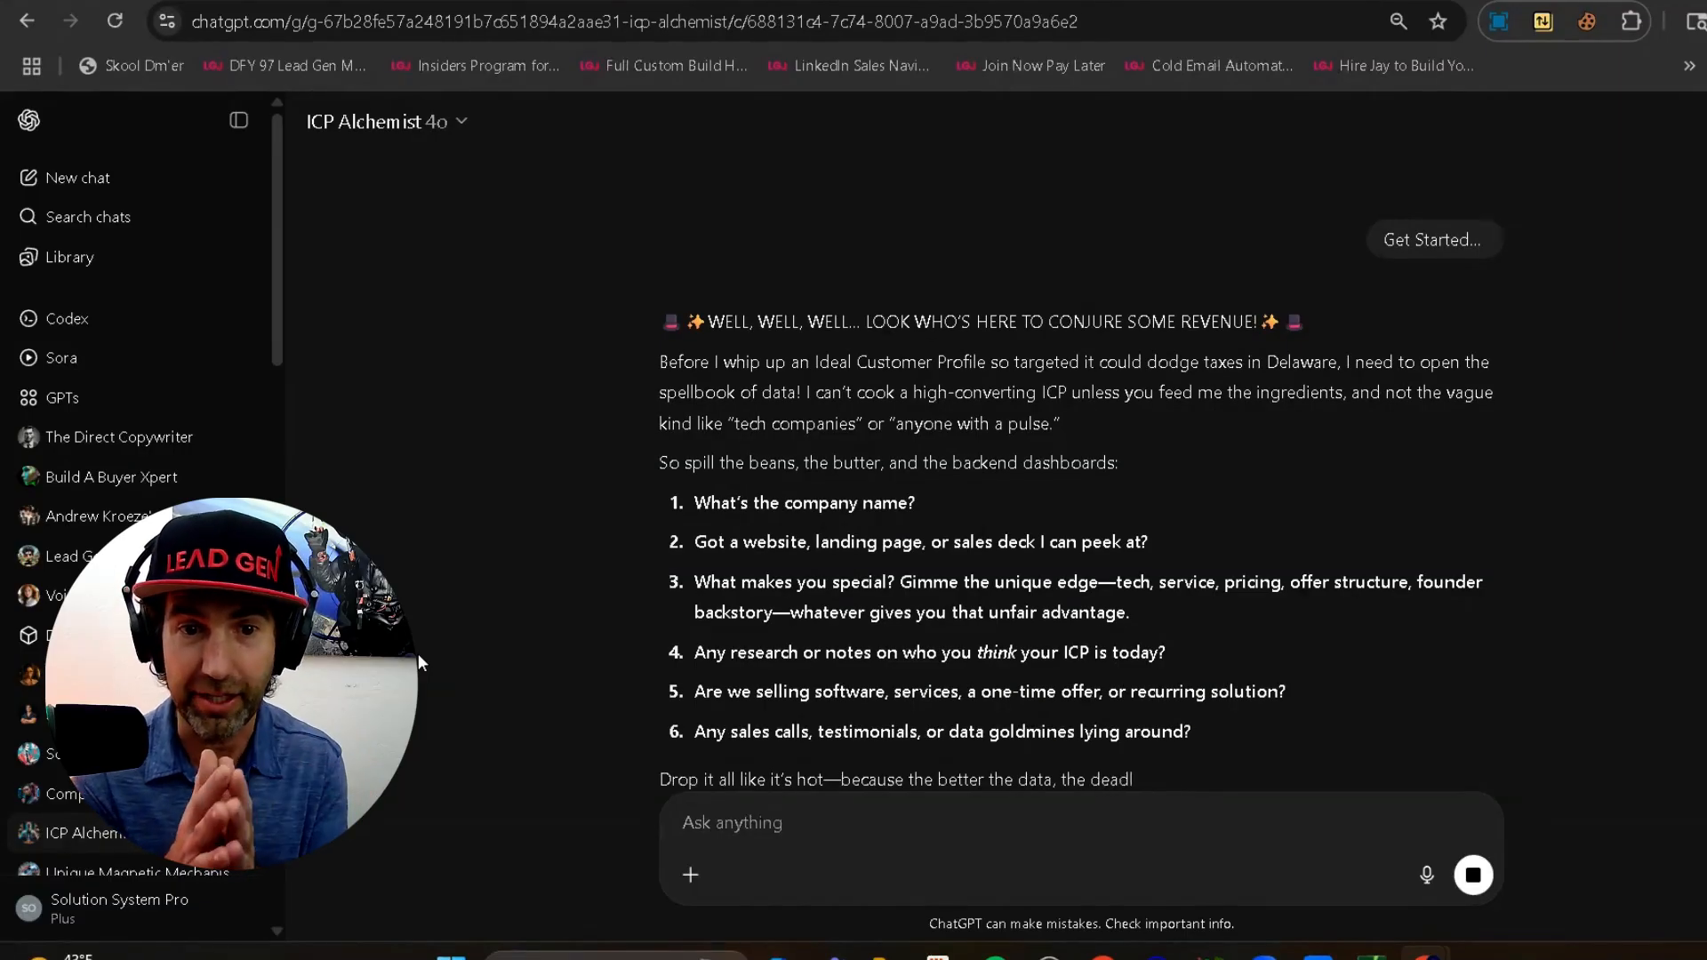
pyautogui.scroll(-1, 700, 418)
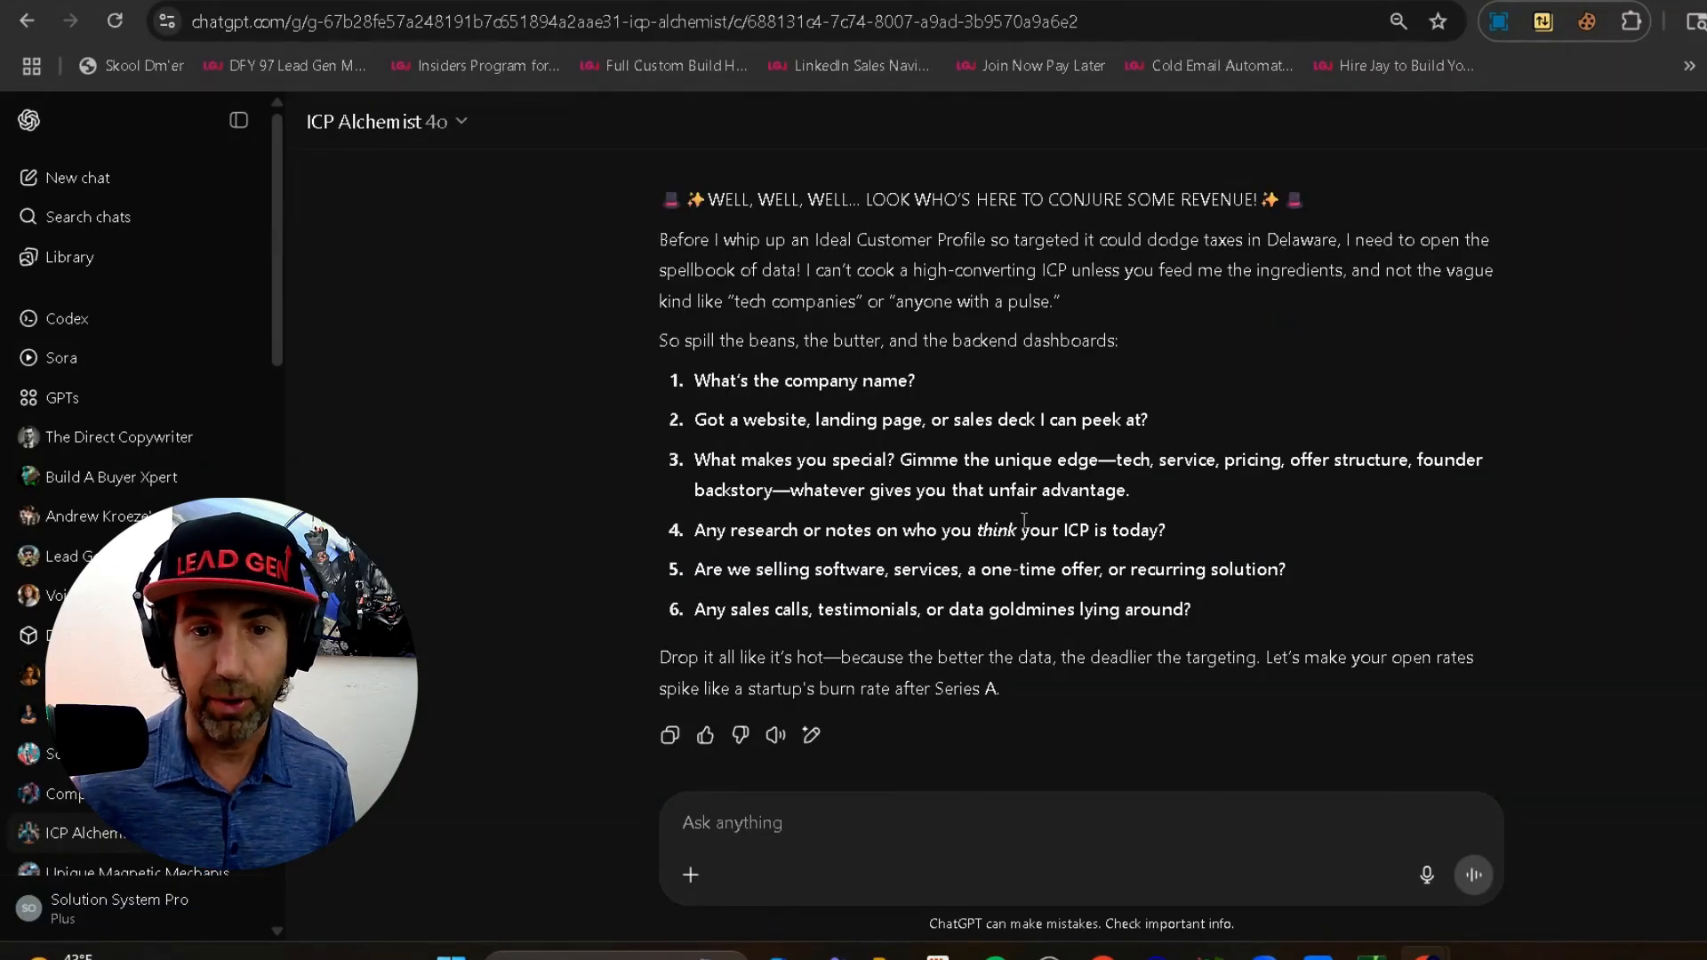
pyautogui.scroll(-1, 1020, 524)
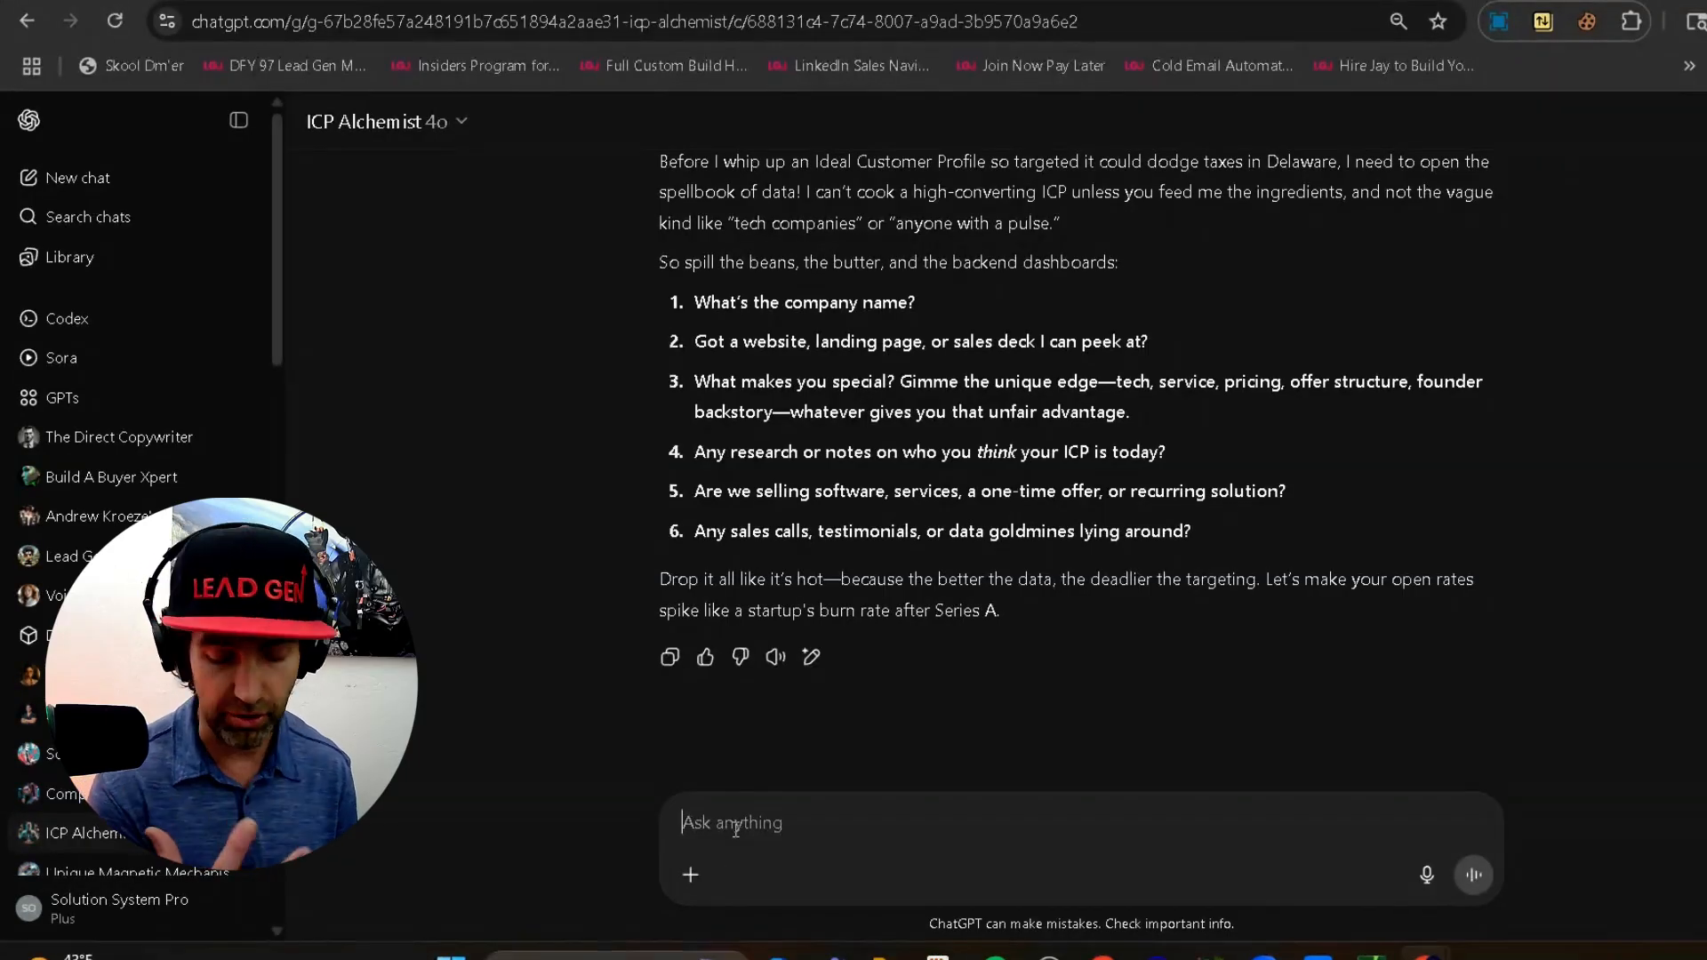
# Step: Submit the copied offer doc content to the ICP Alchemist GPT and read its Core Demographics & Organizational Details table
pyautogui.hotkey('ctrl', 'v')
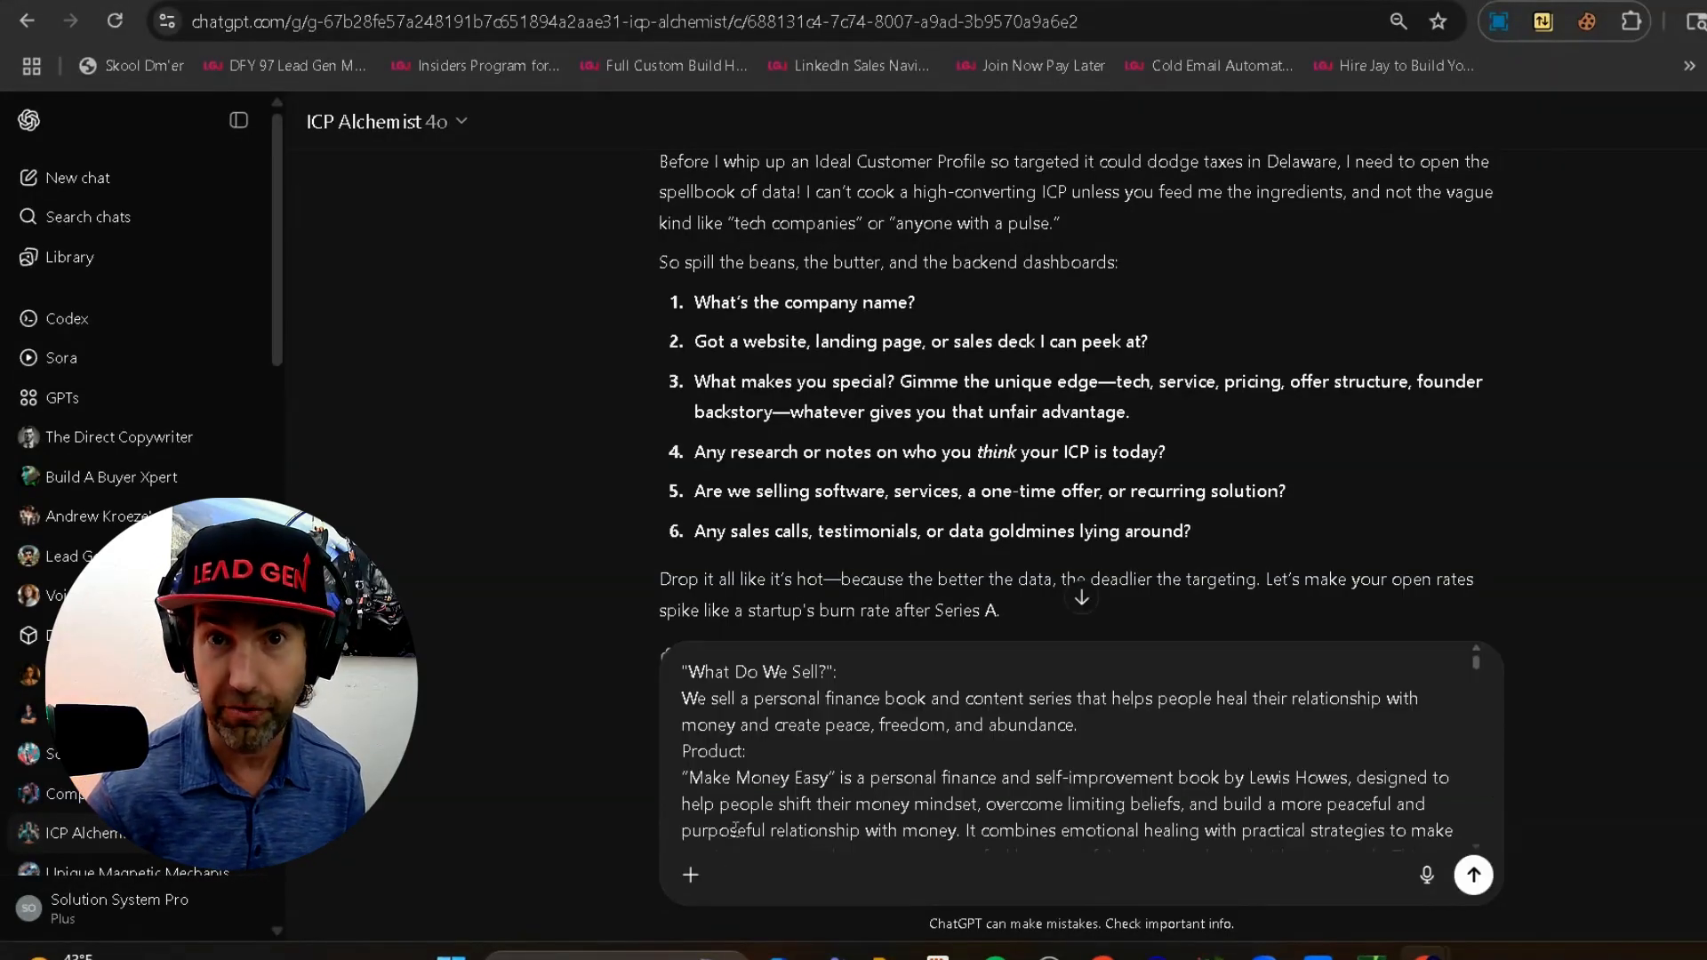
pyautogui.press('Return')
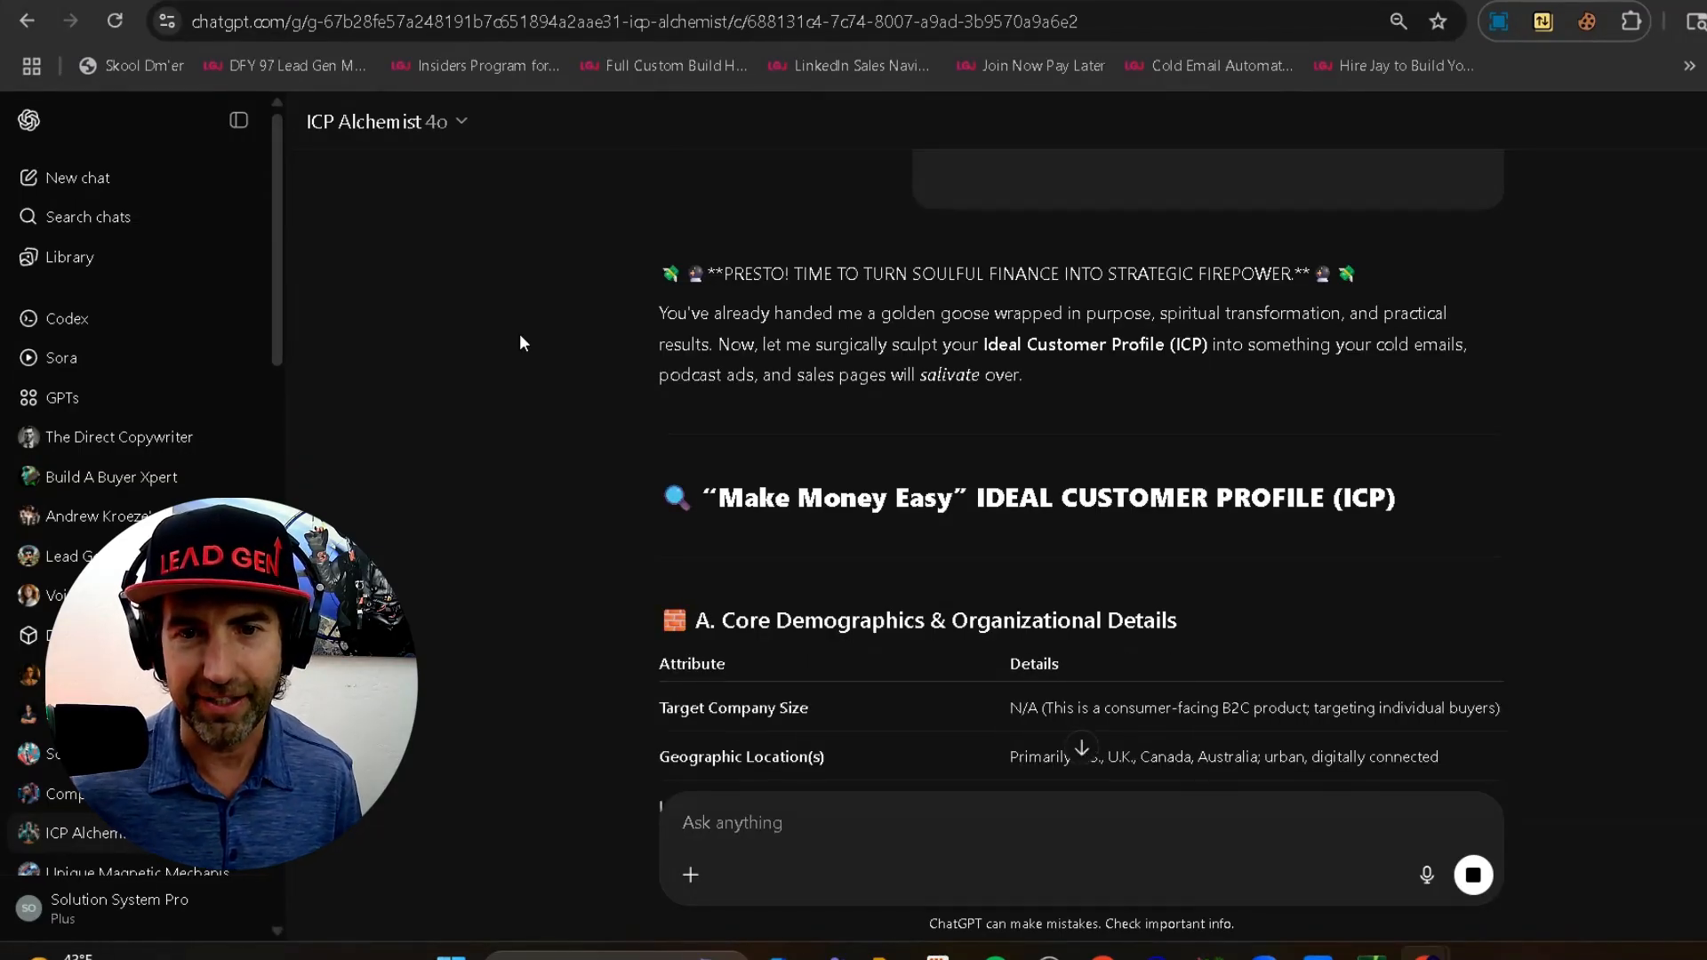
pyautogui.scroll(-1, 521, 334)
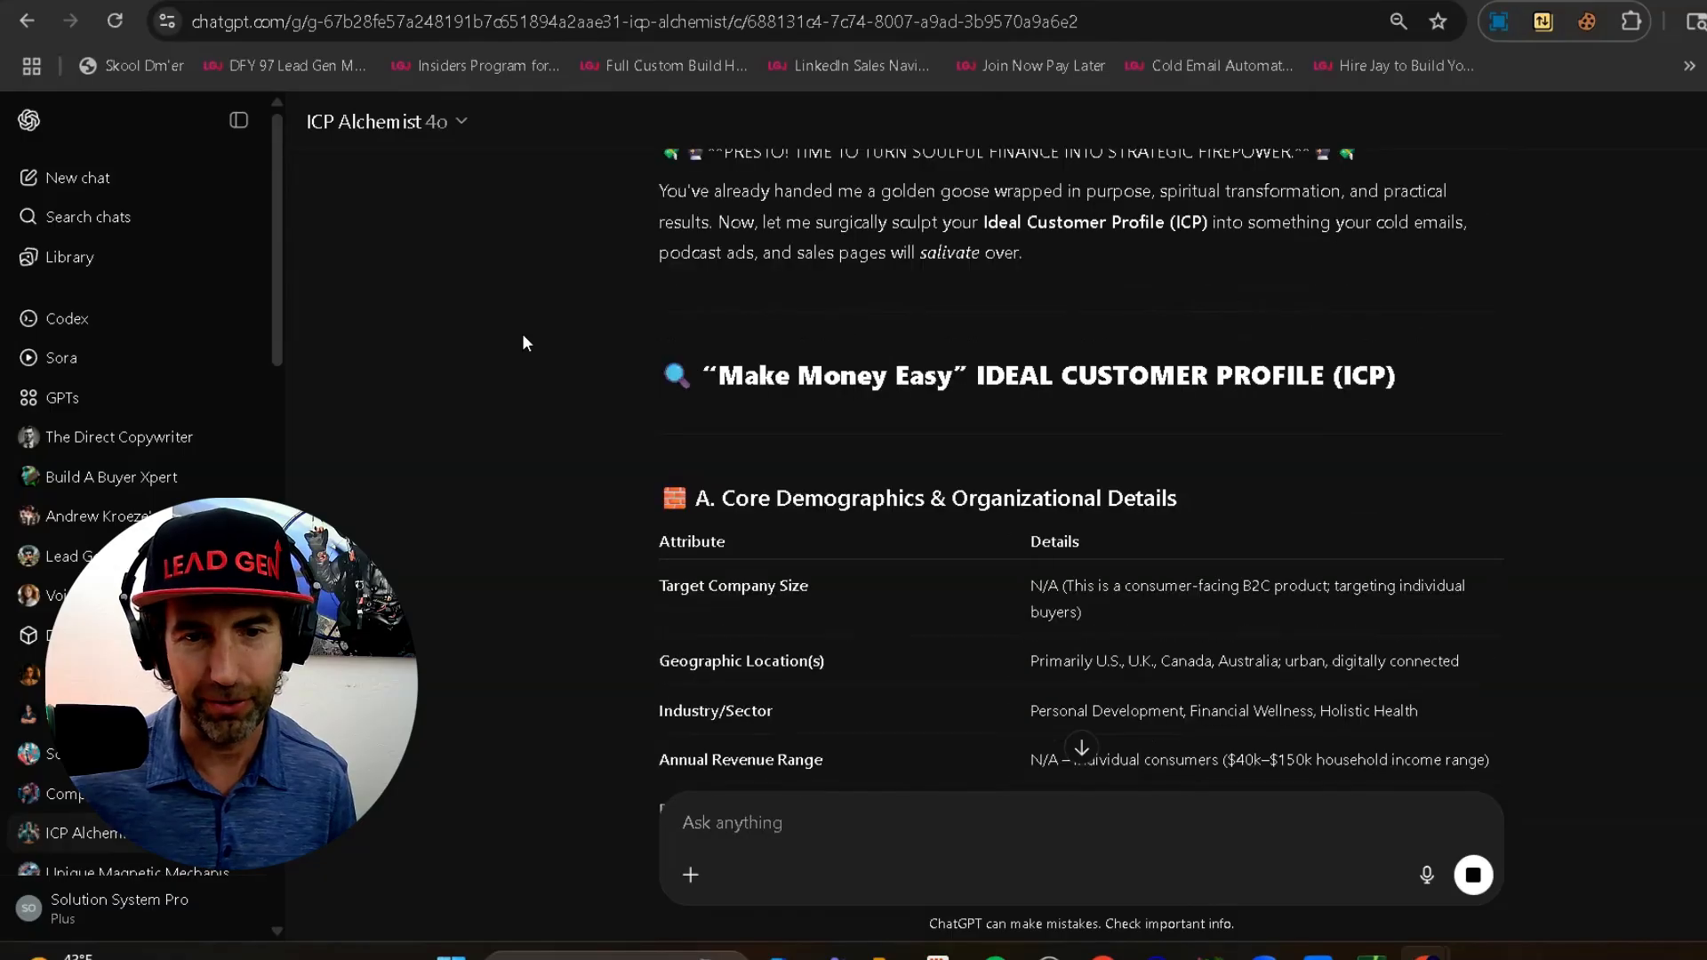
pyautogui.scroll(-1, 552, 418)
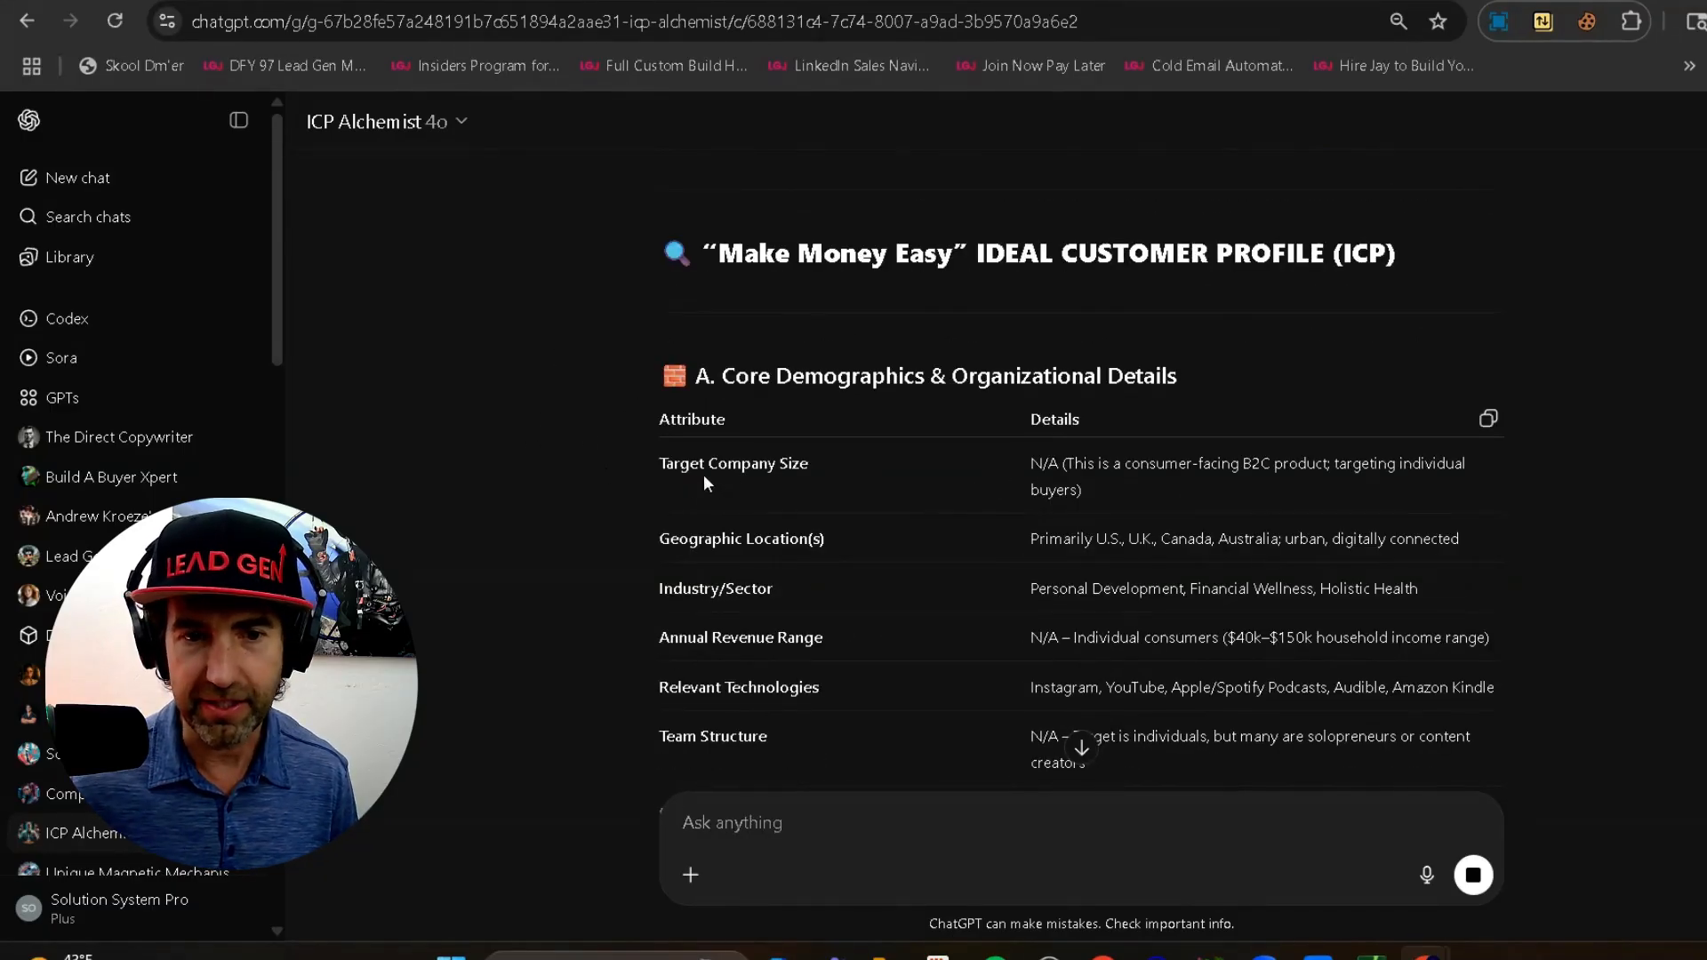
pyautogui.scroll(-1, 768, 472)
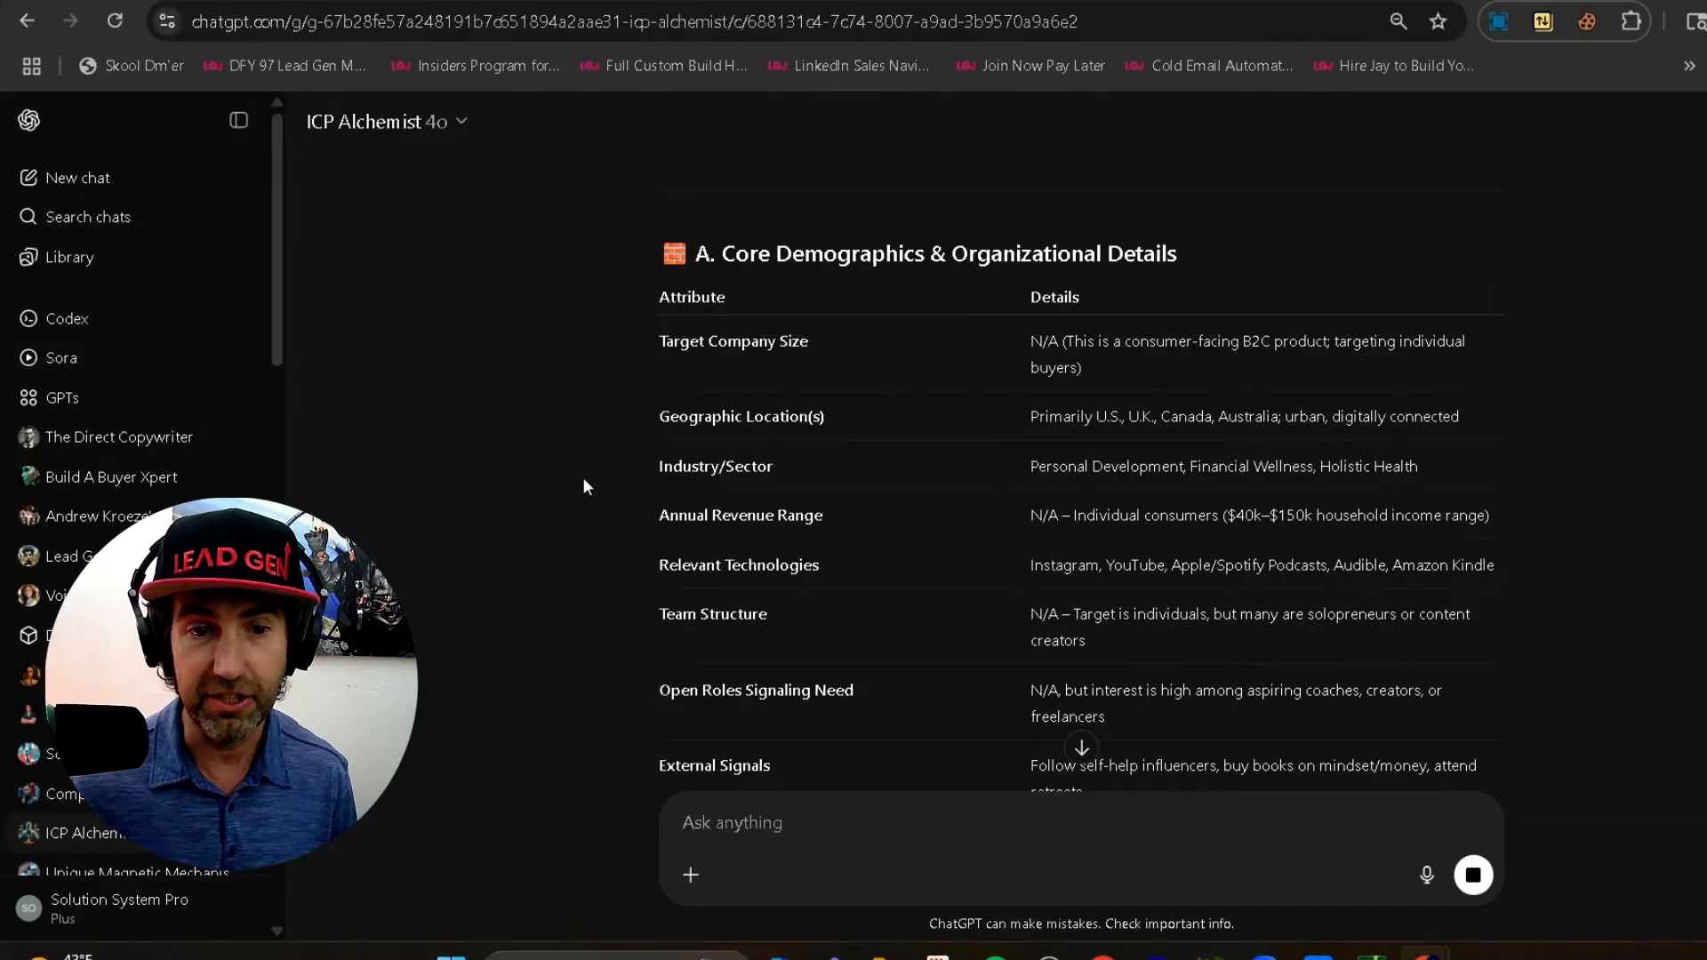
pyautogui.scroll(-1, 583, 477)
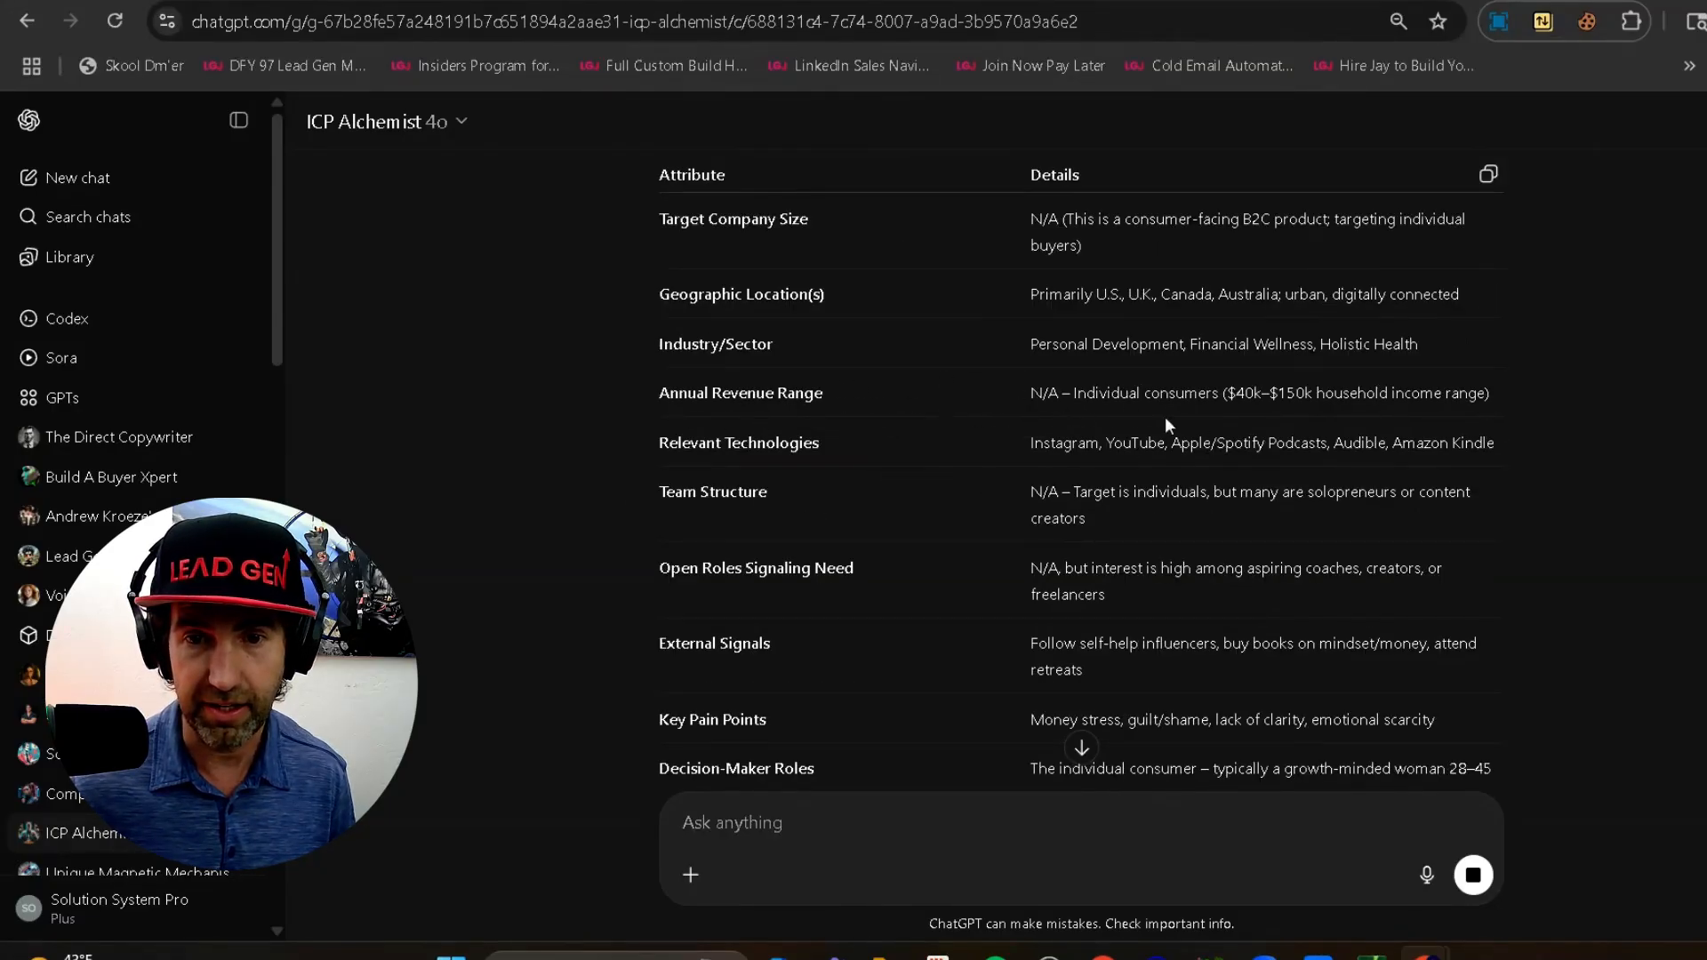
pyautogui.scroll(-1, 919, 462)
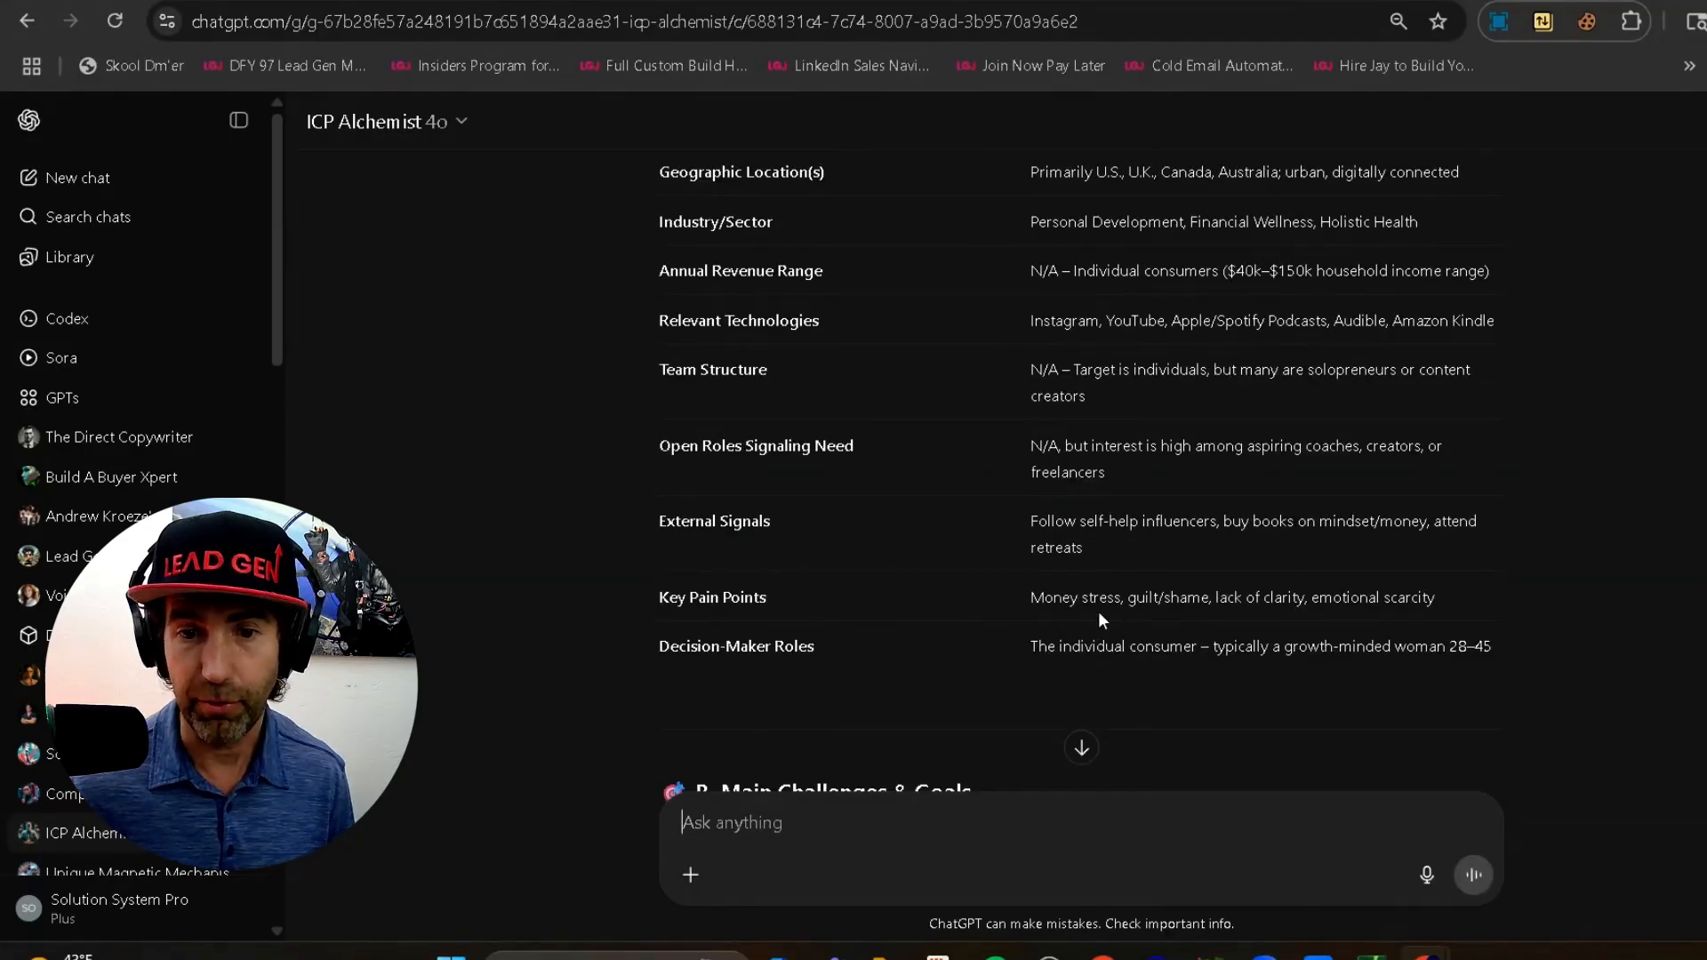
# Step: Read the ICP sections on main challenges and goals, existing solutions and gaps, messaging triggers, and buying process
pyautogui.scroll(-3, 1202, 616)
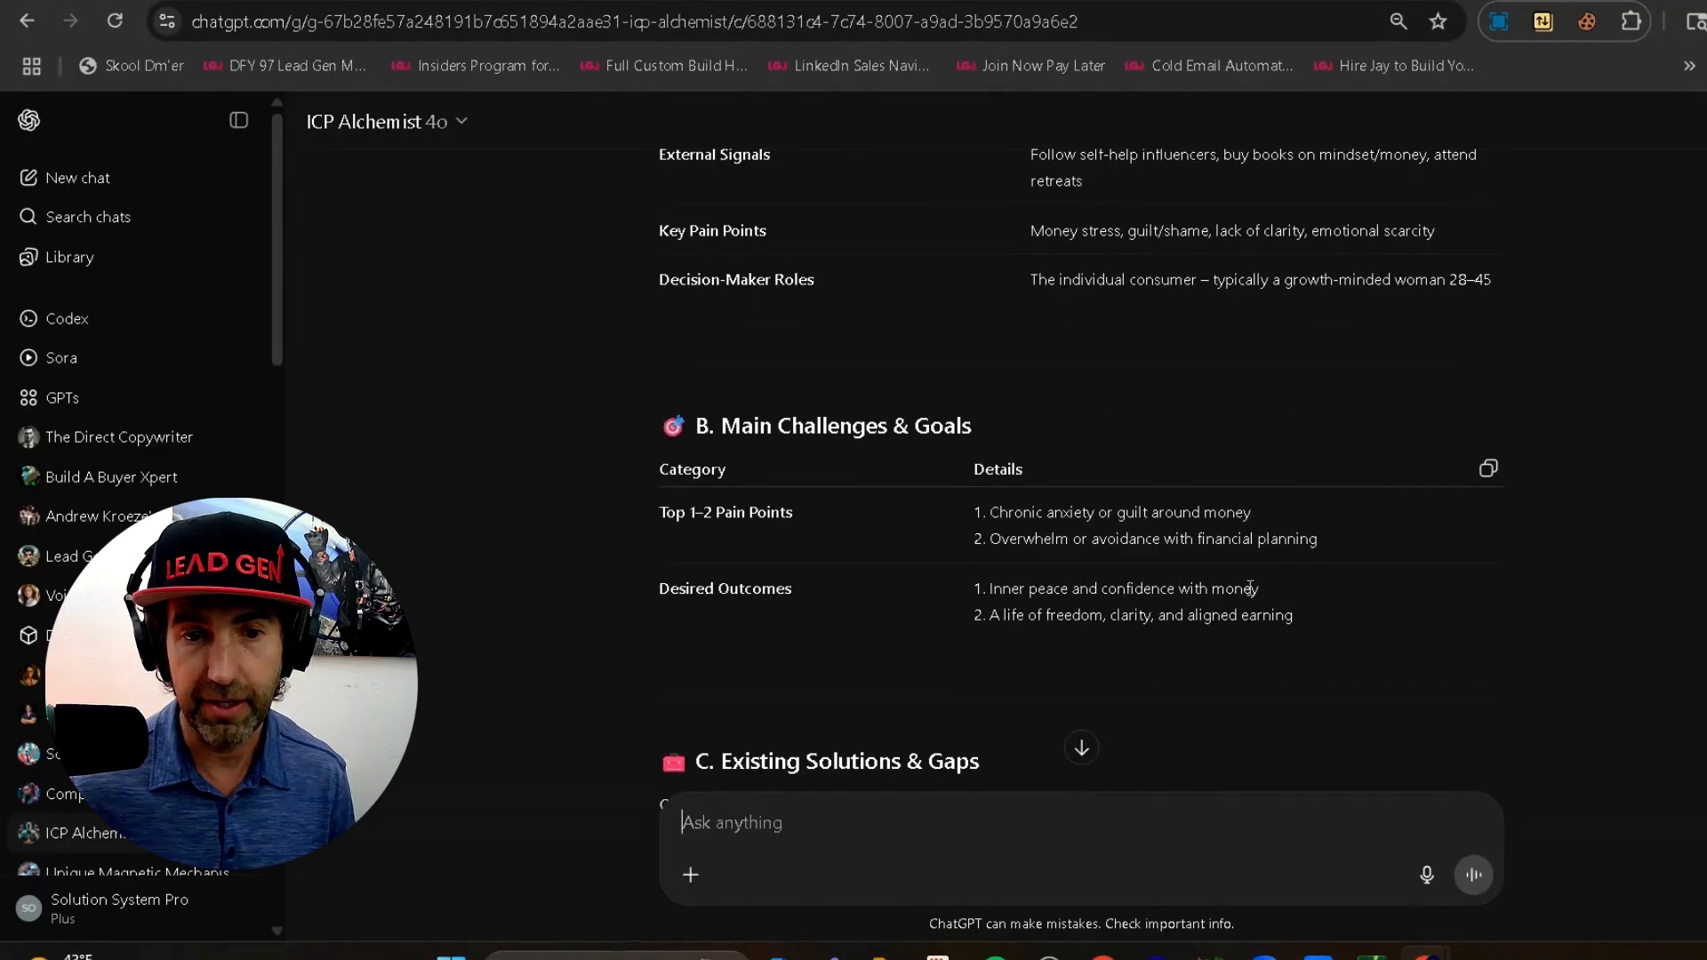
pyautogui.scroll(-1, 1045, 418)
pyautogui.scroll(-4, 1159, 452)
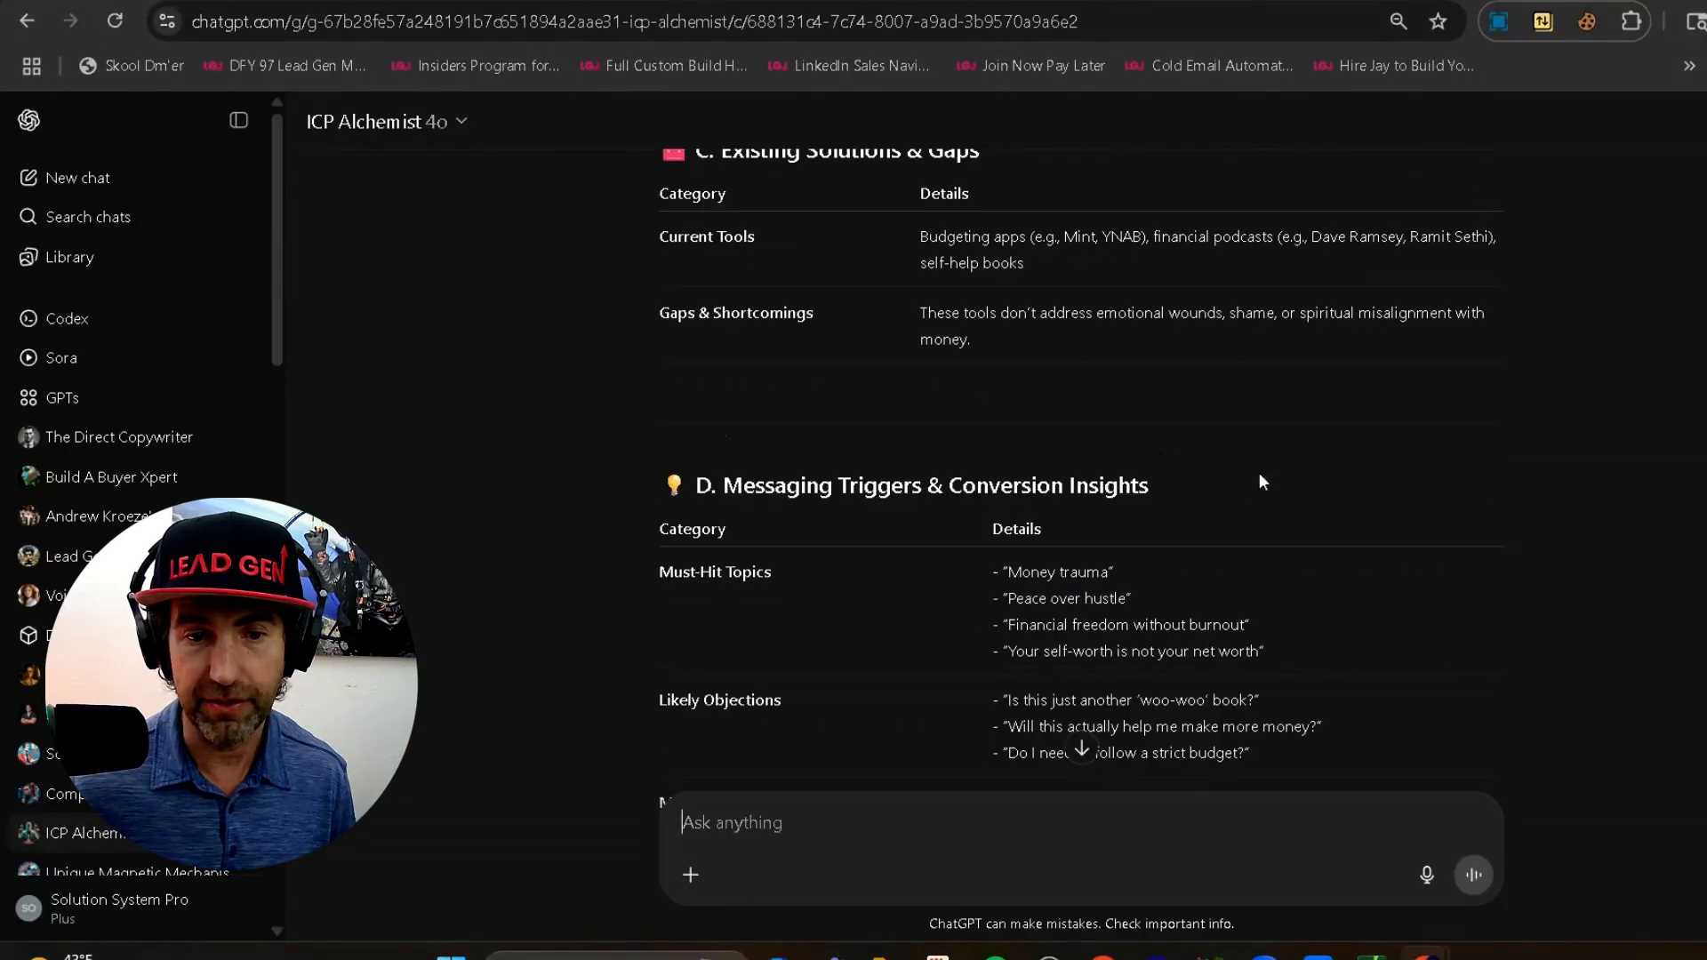
pyautogui.scroll(-2, 1275, 472)
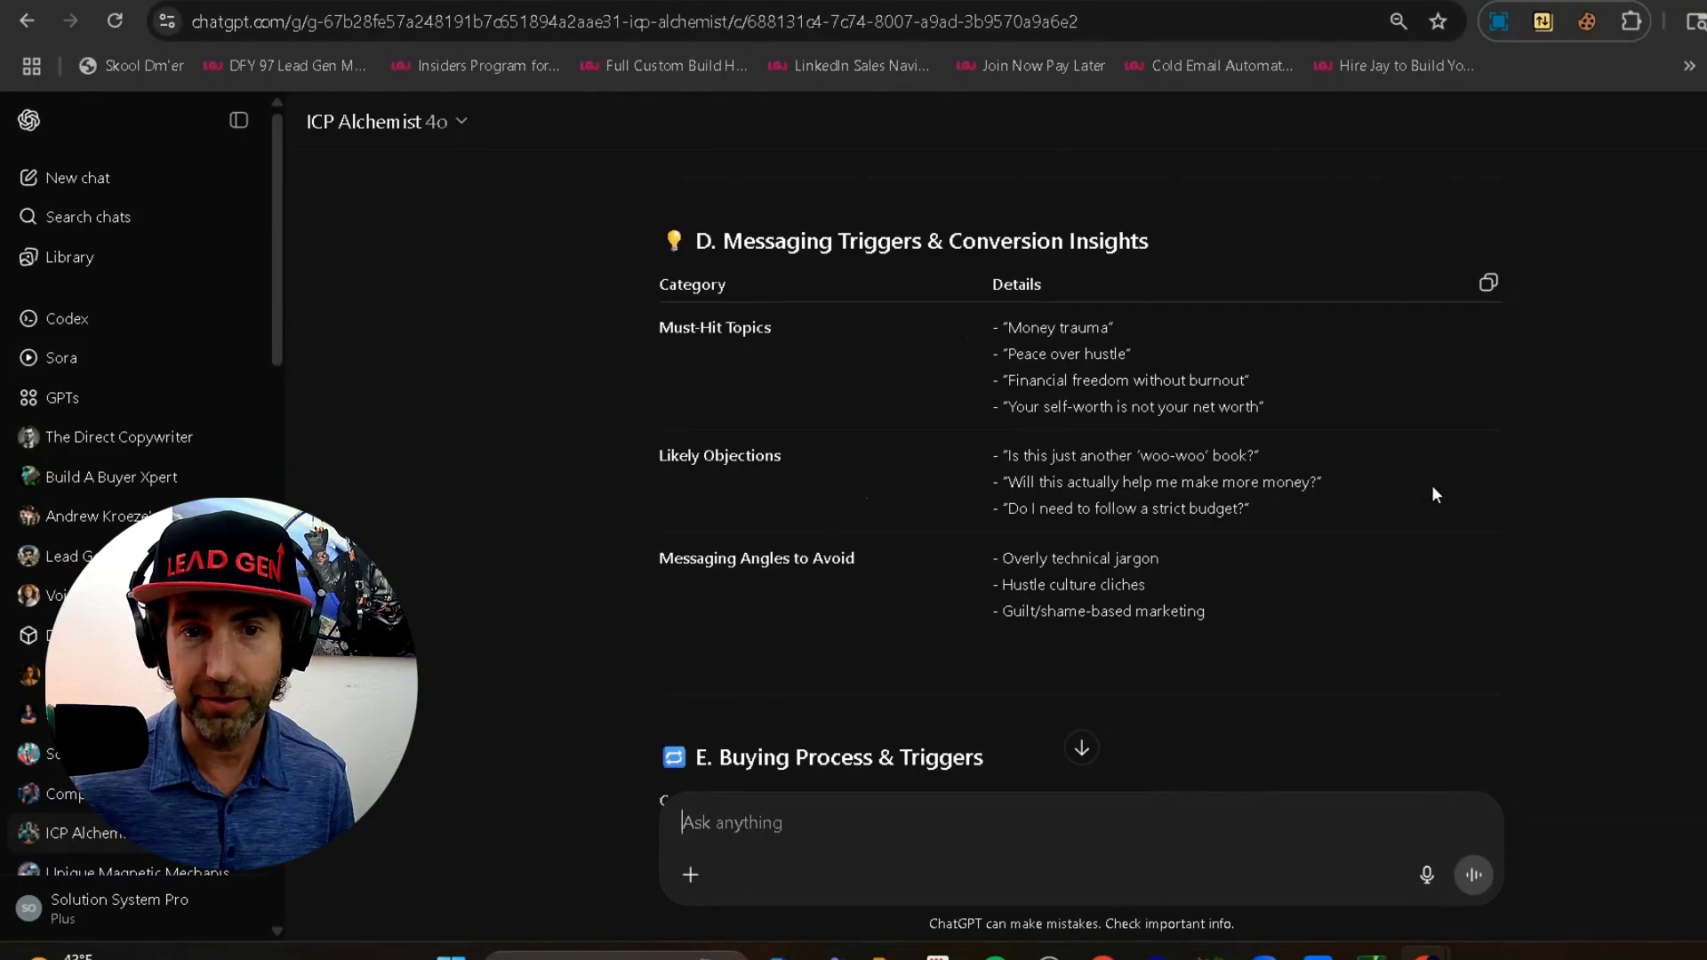
pyautogui.scroll(-2, 1433, 488)
pyautogui.scroll(-2, 1434, 488)
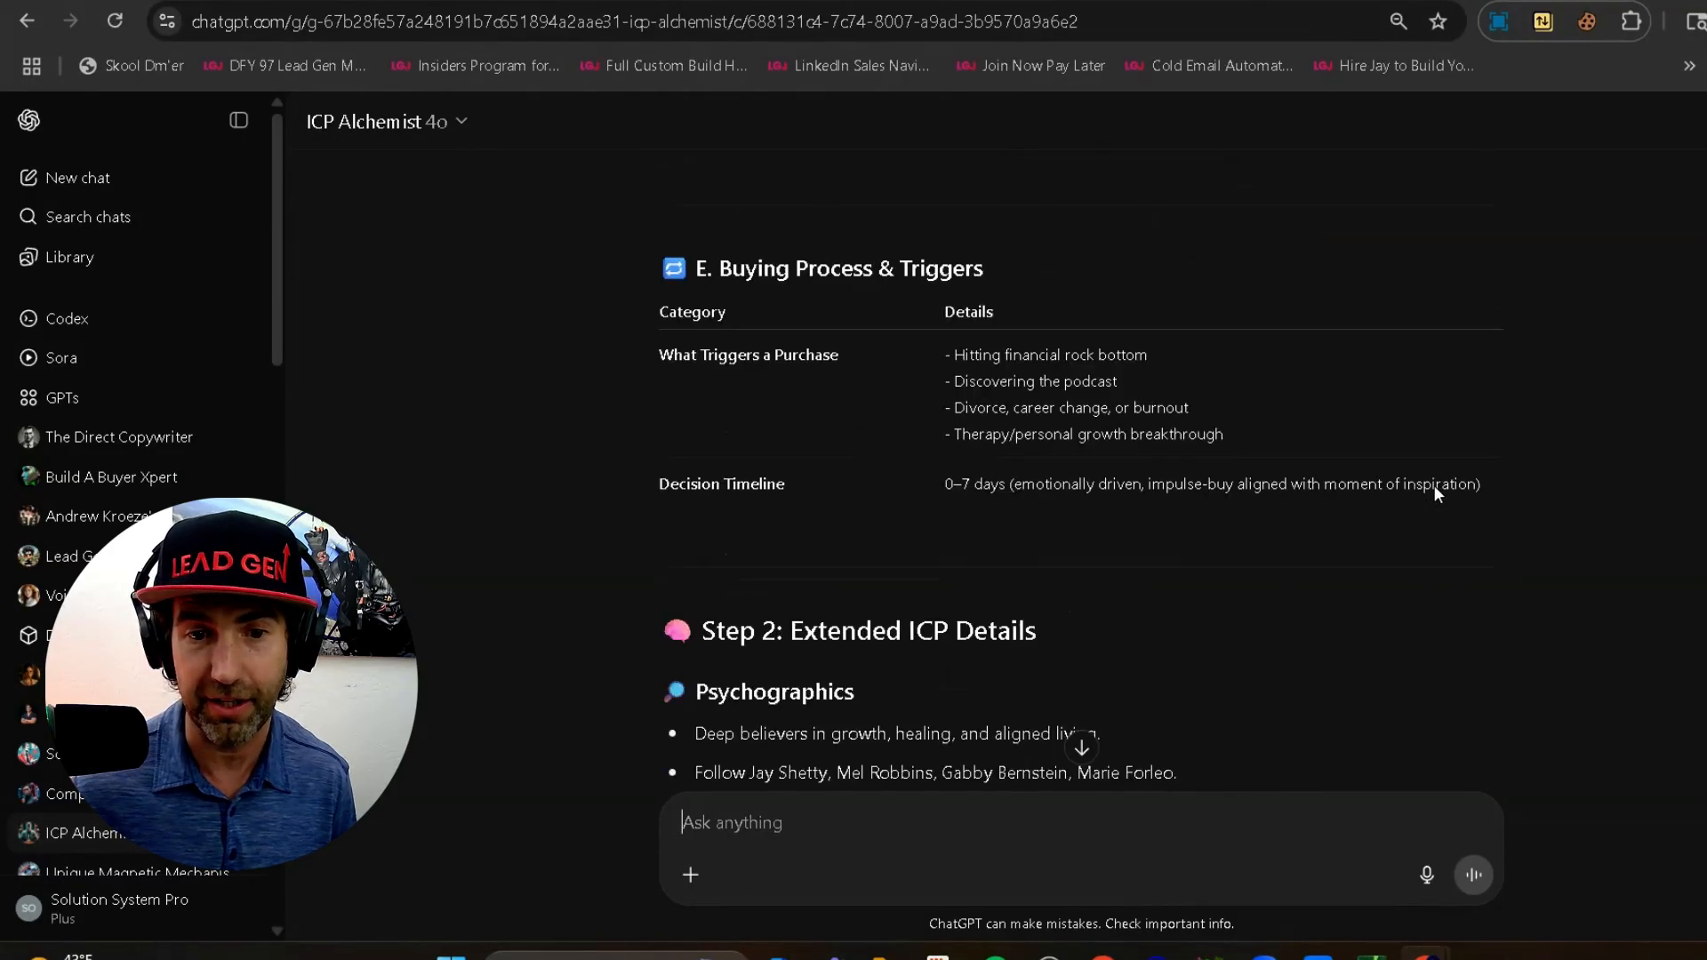
pyautogui.scroll(-2, 1433, 485)
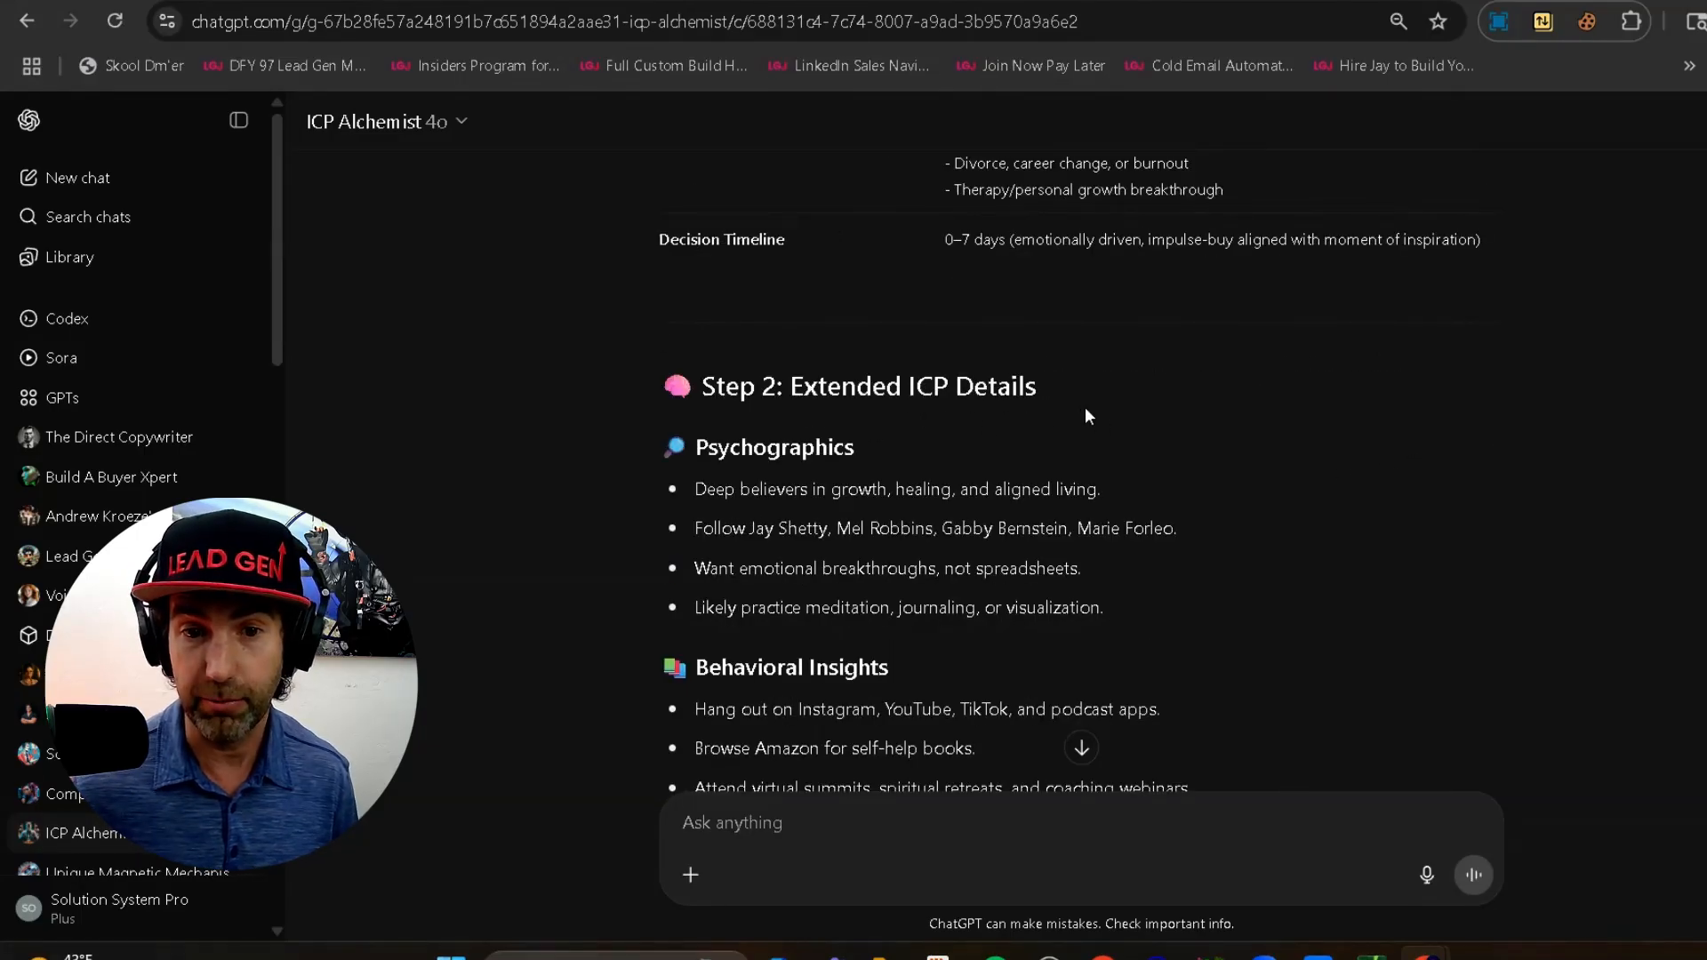
# Step: Examine the extended ICP details, including psychographics, behavioral insights, the named competitors and proof points, and read the final ICP summary
pyautogui.scroll(-1, 1292, 441)
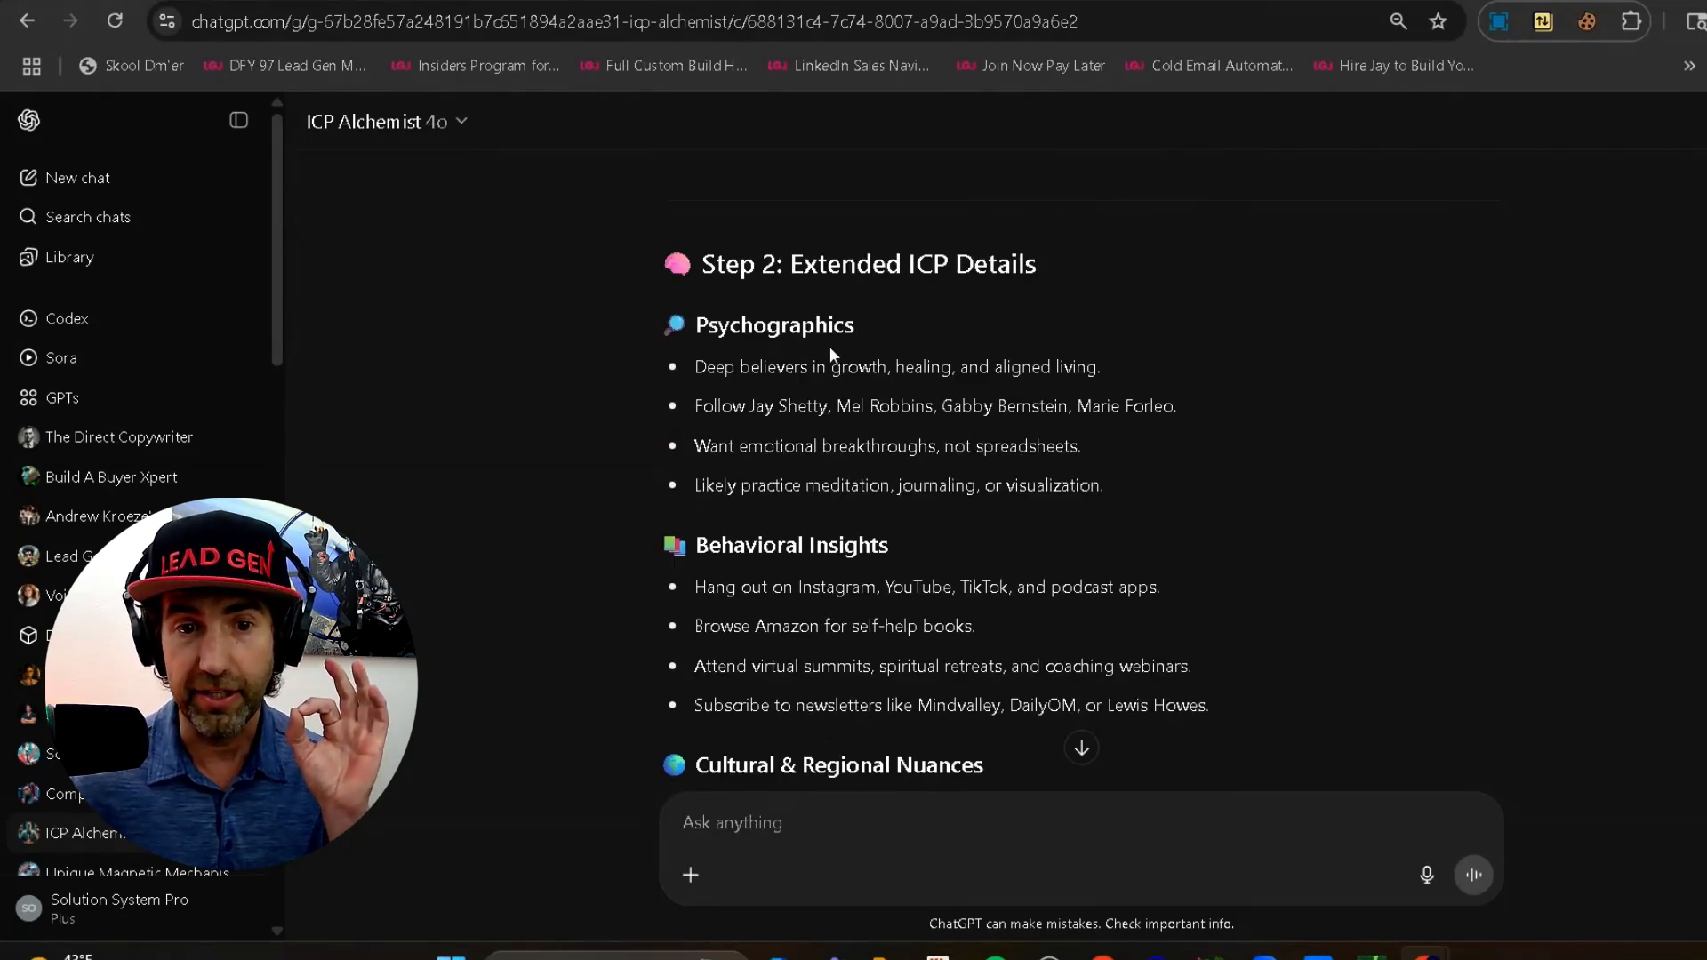
pyautogui.scroll(-2, 1334, 573)
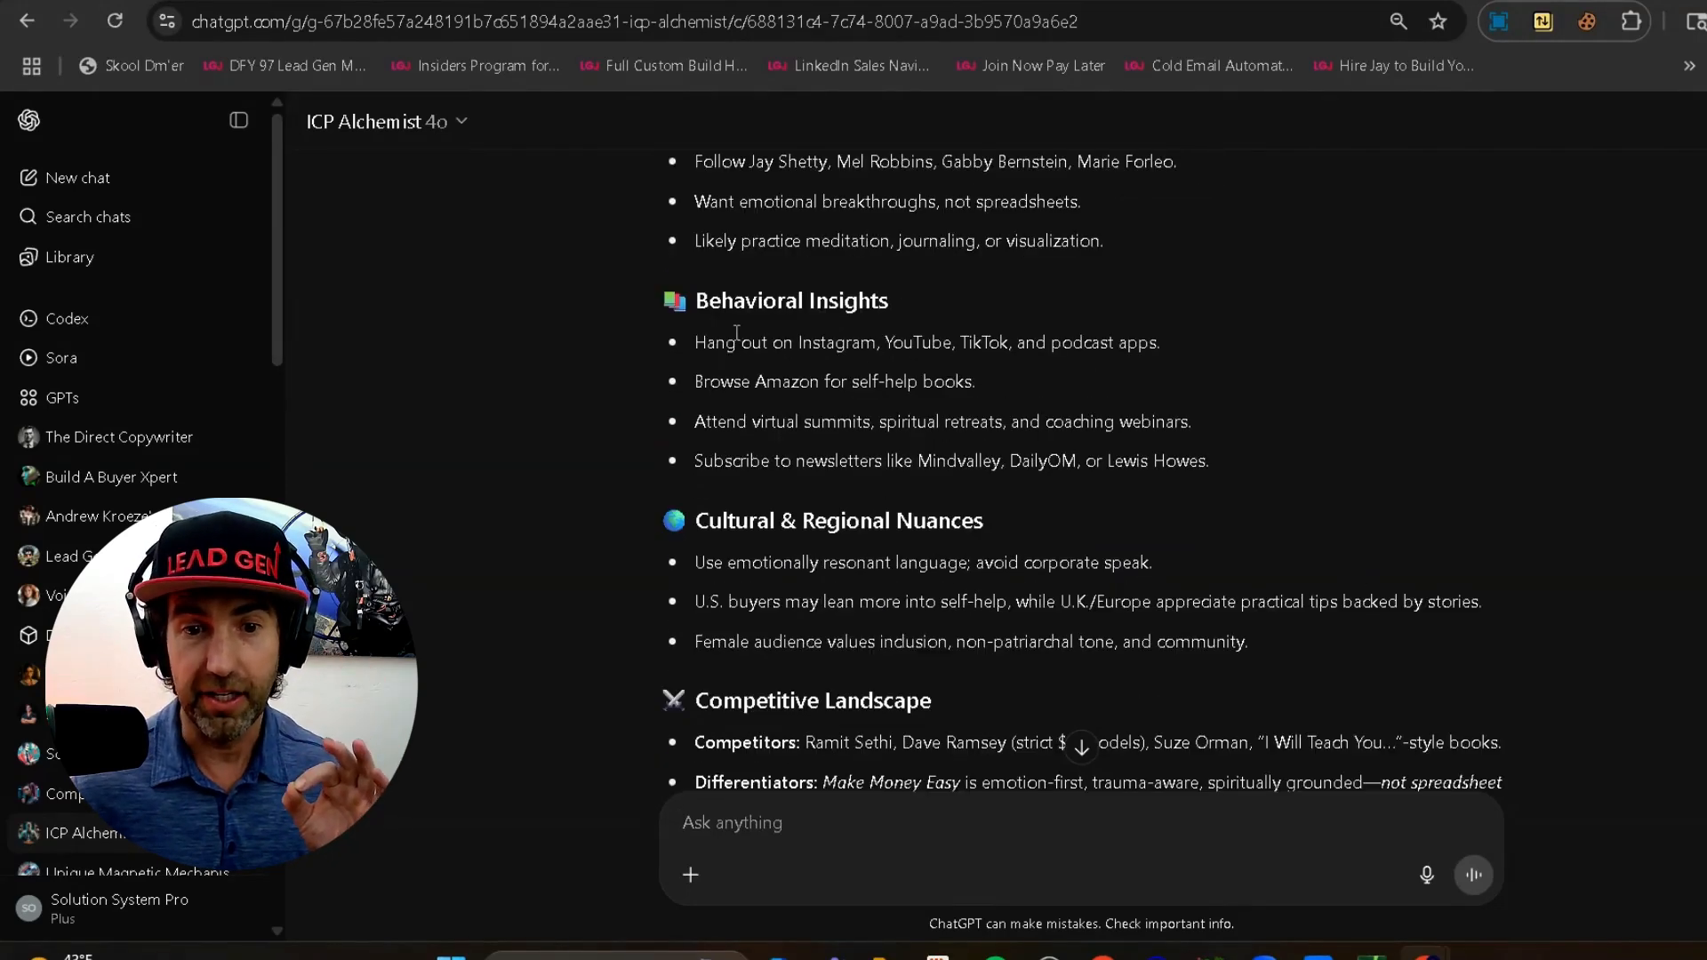
pyautogui.scroll(-2, 1362, 368)
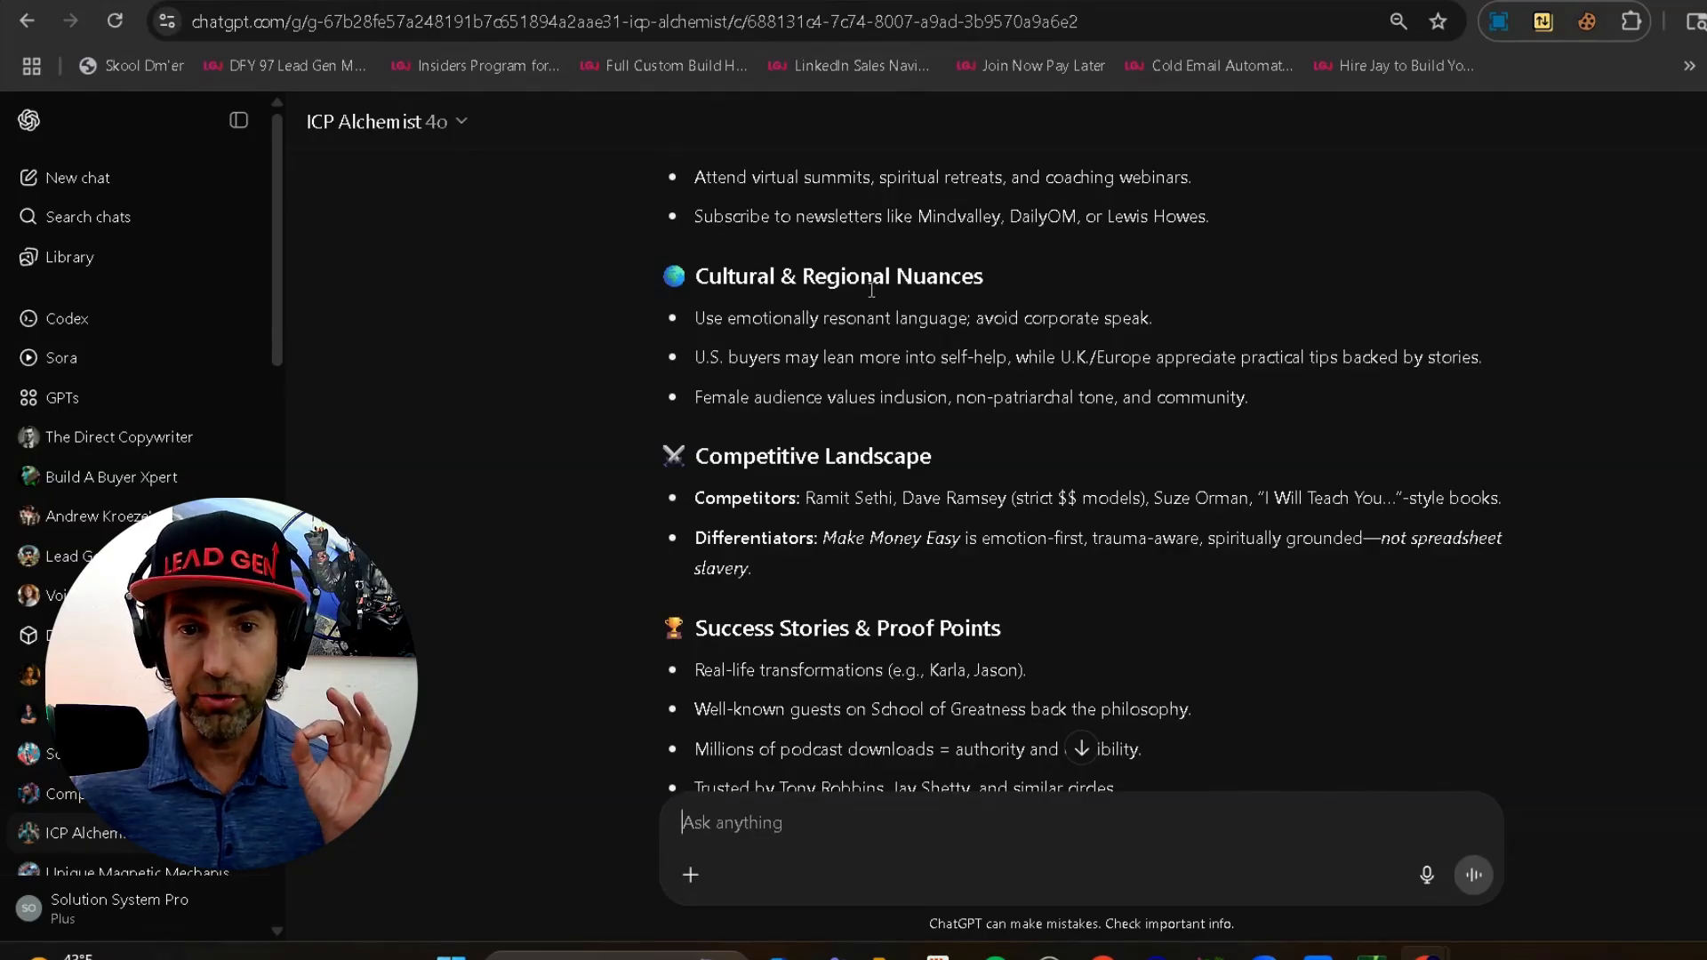
pyautogui.scroll(-2, 1405, 389)
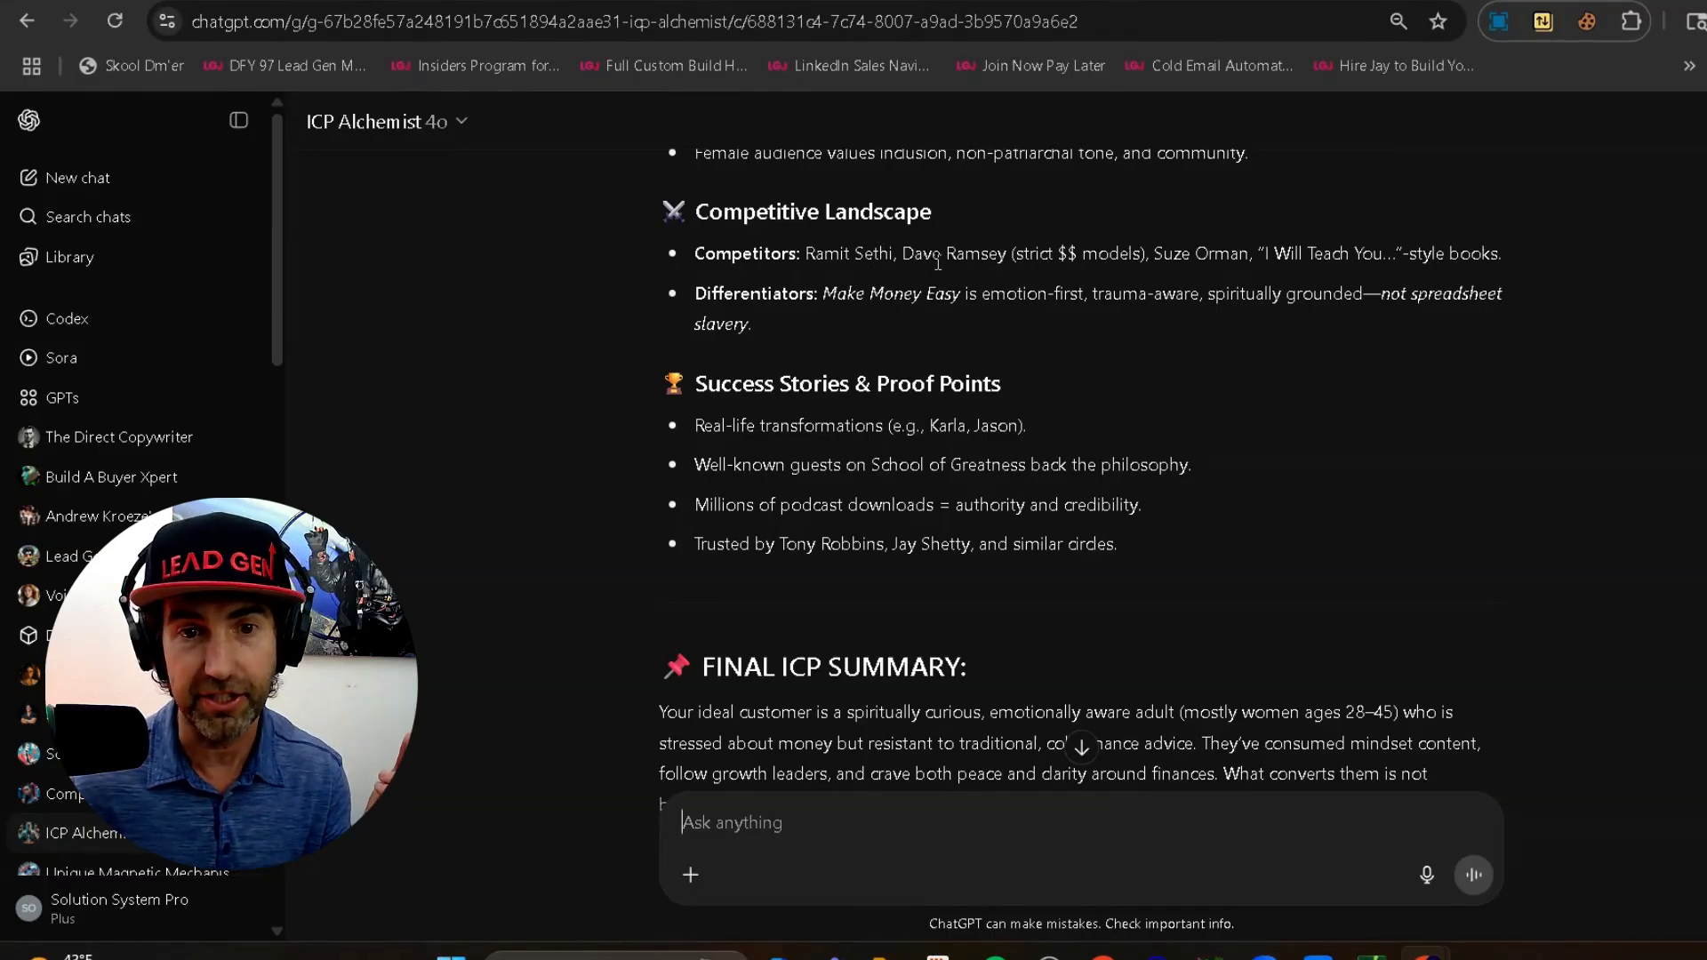
pyautogui.moveTo(902, 256); pyautogui.dragTo(997, 256)
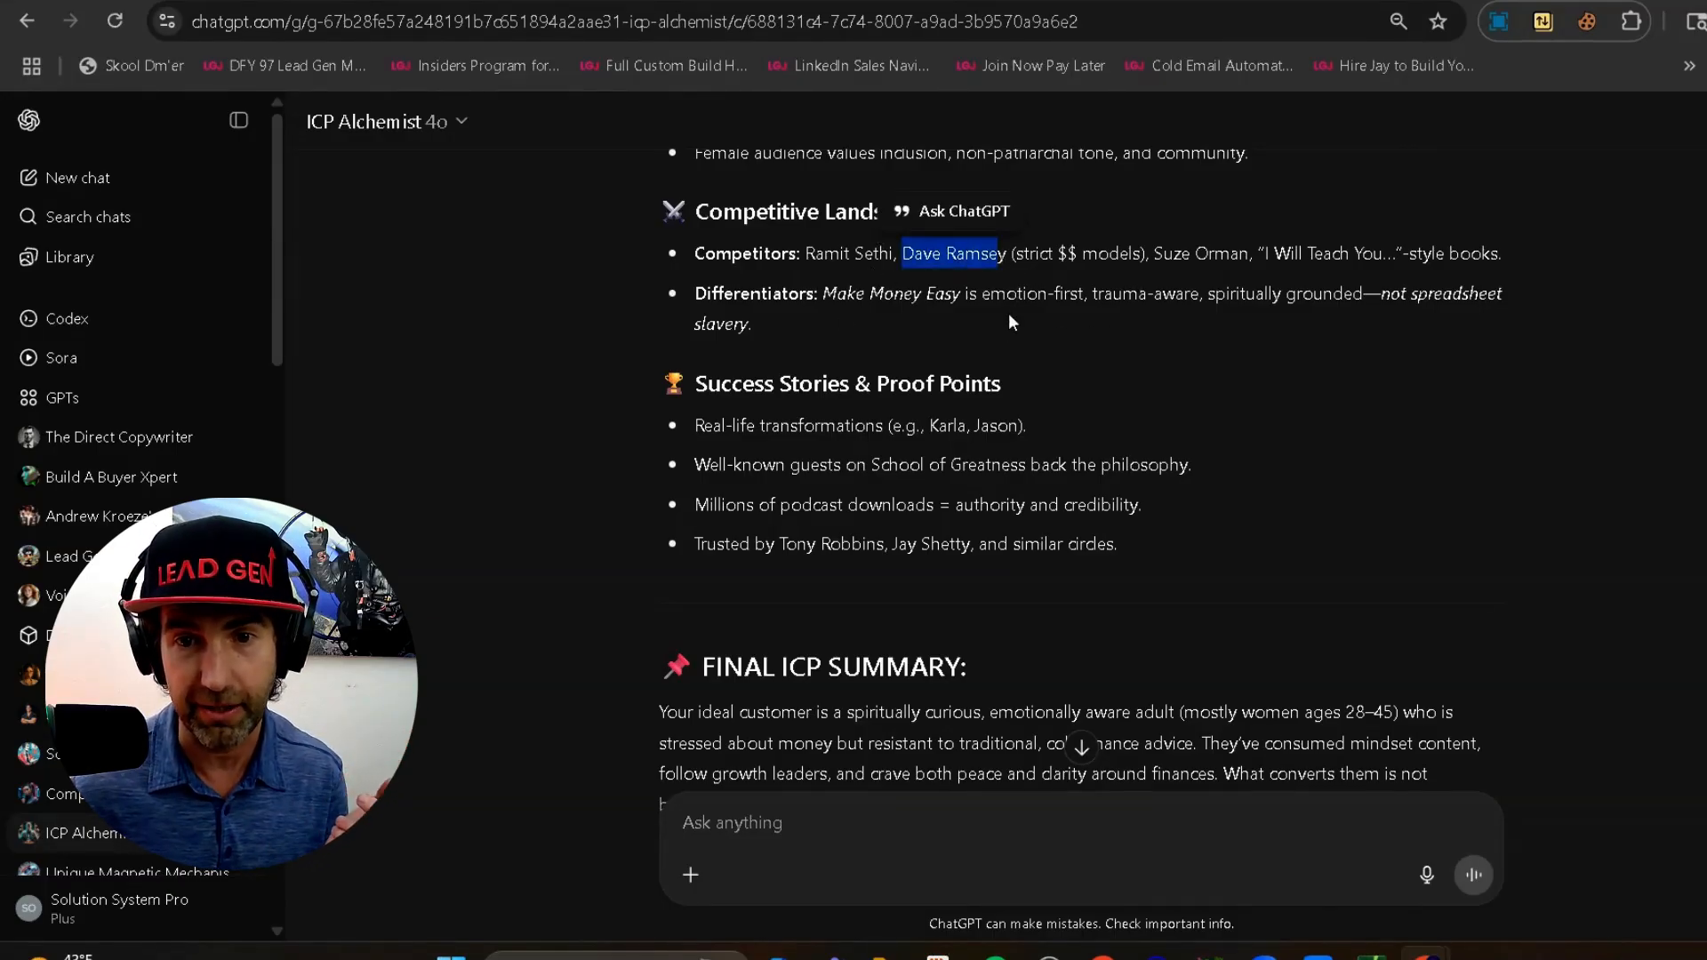
pyautogui.moveTo(1163, 254); pyautogui.dragTo(1252, 254)
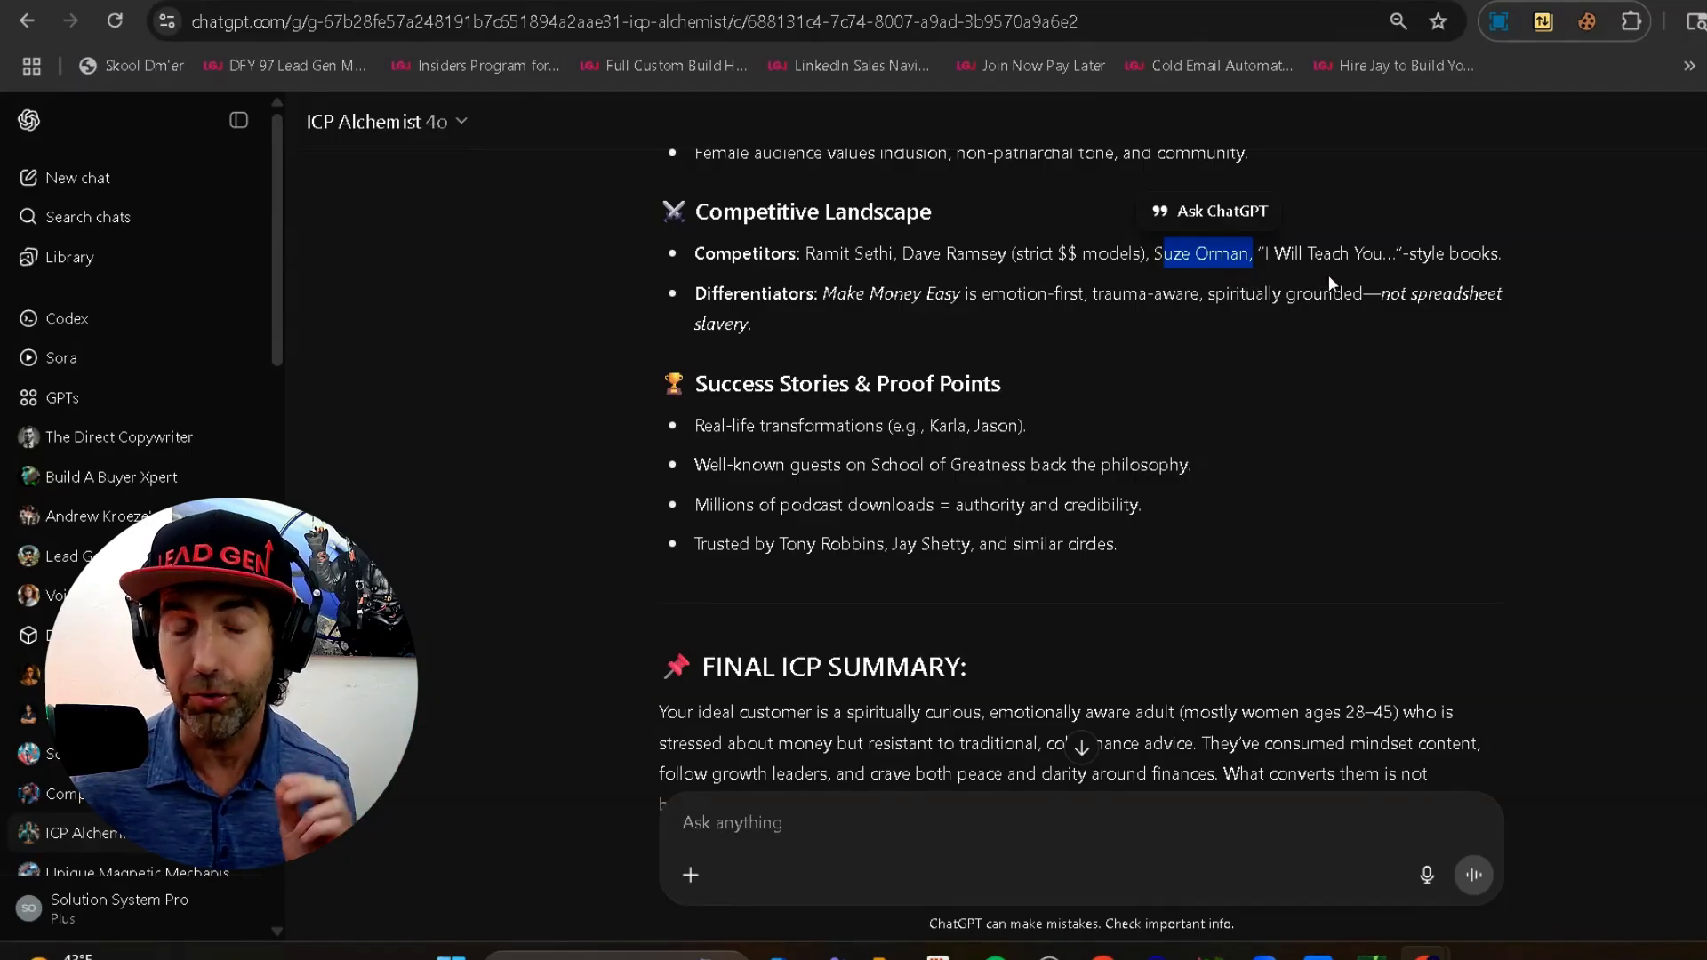
pyautogui.scroll(-4, 1449, 541)
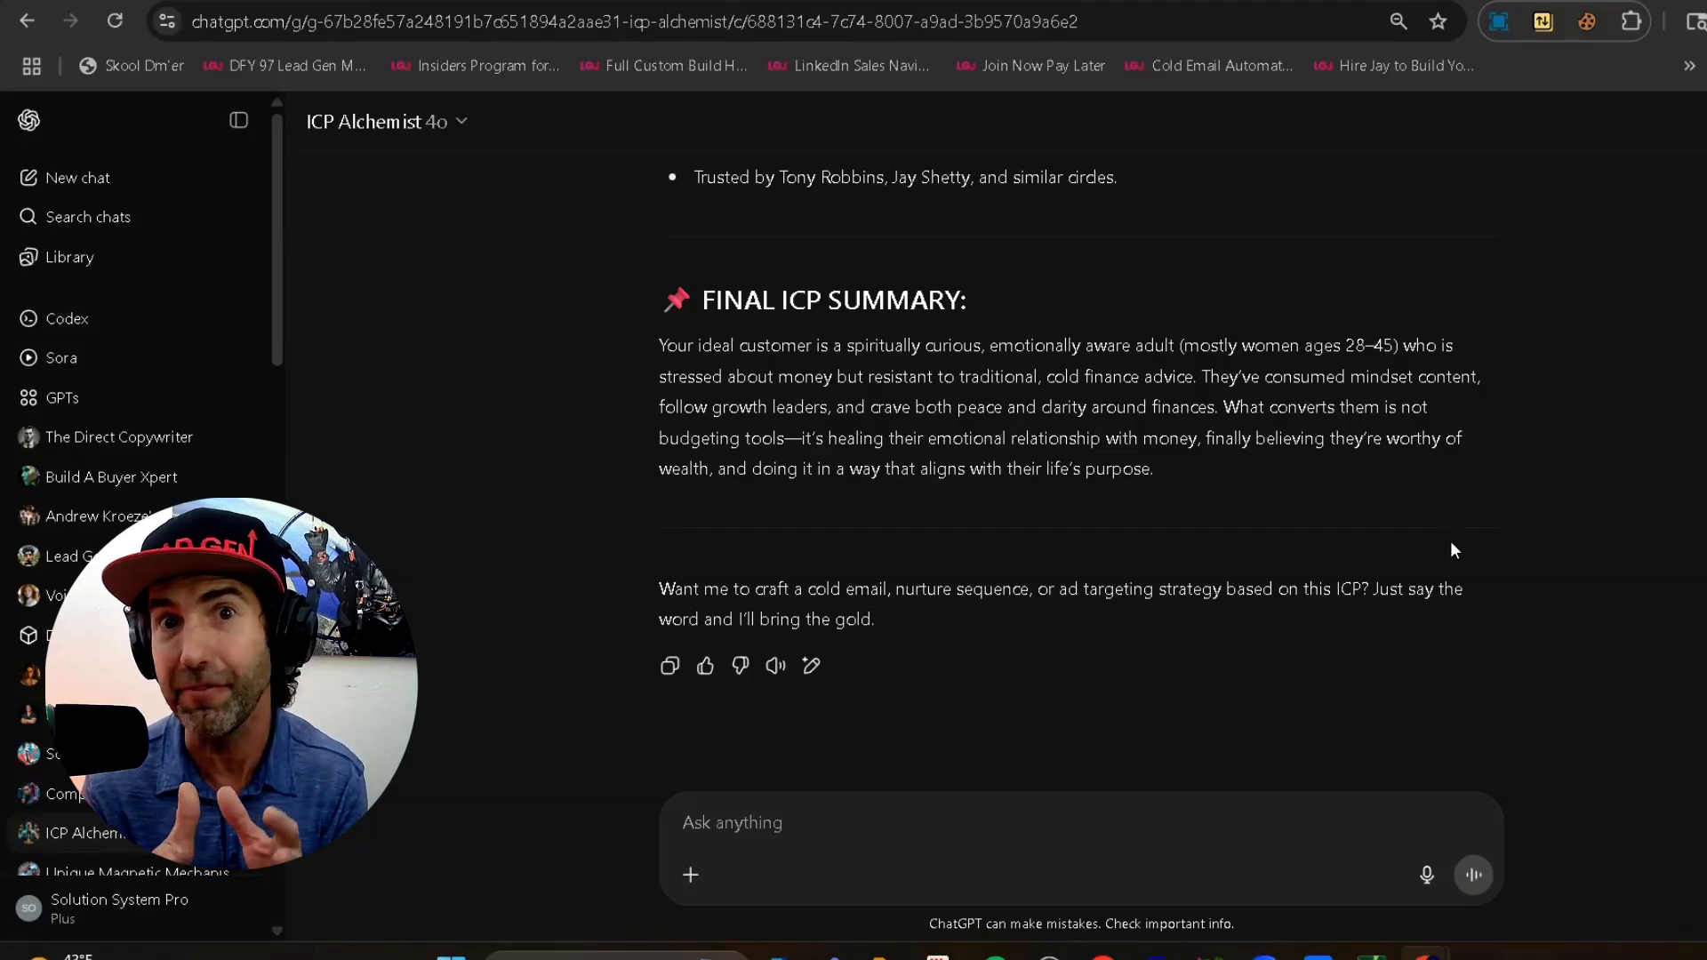
pyautogui.scroll(3, 1449, 540)
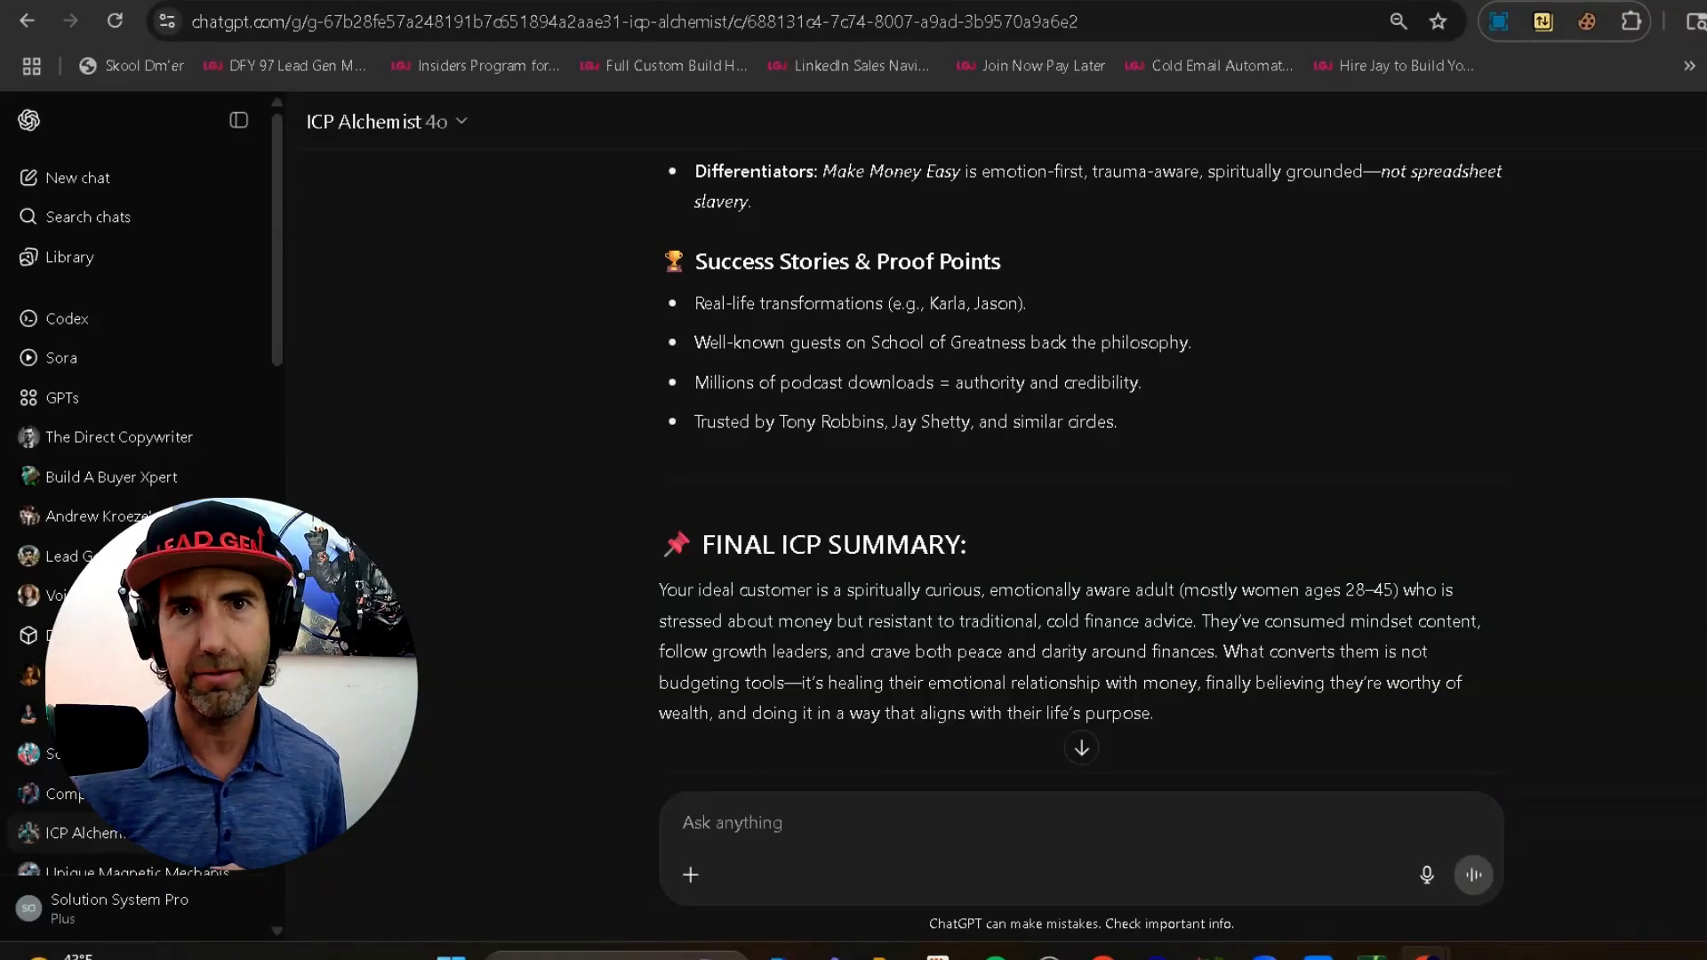
pyautogui.scroll(-3, 1192, 697)
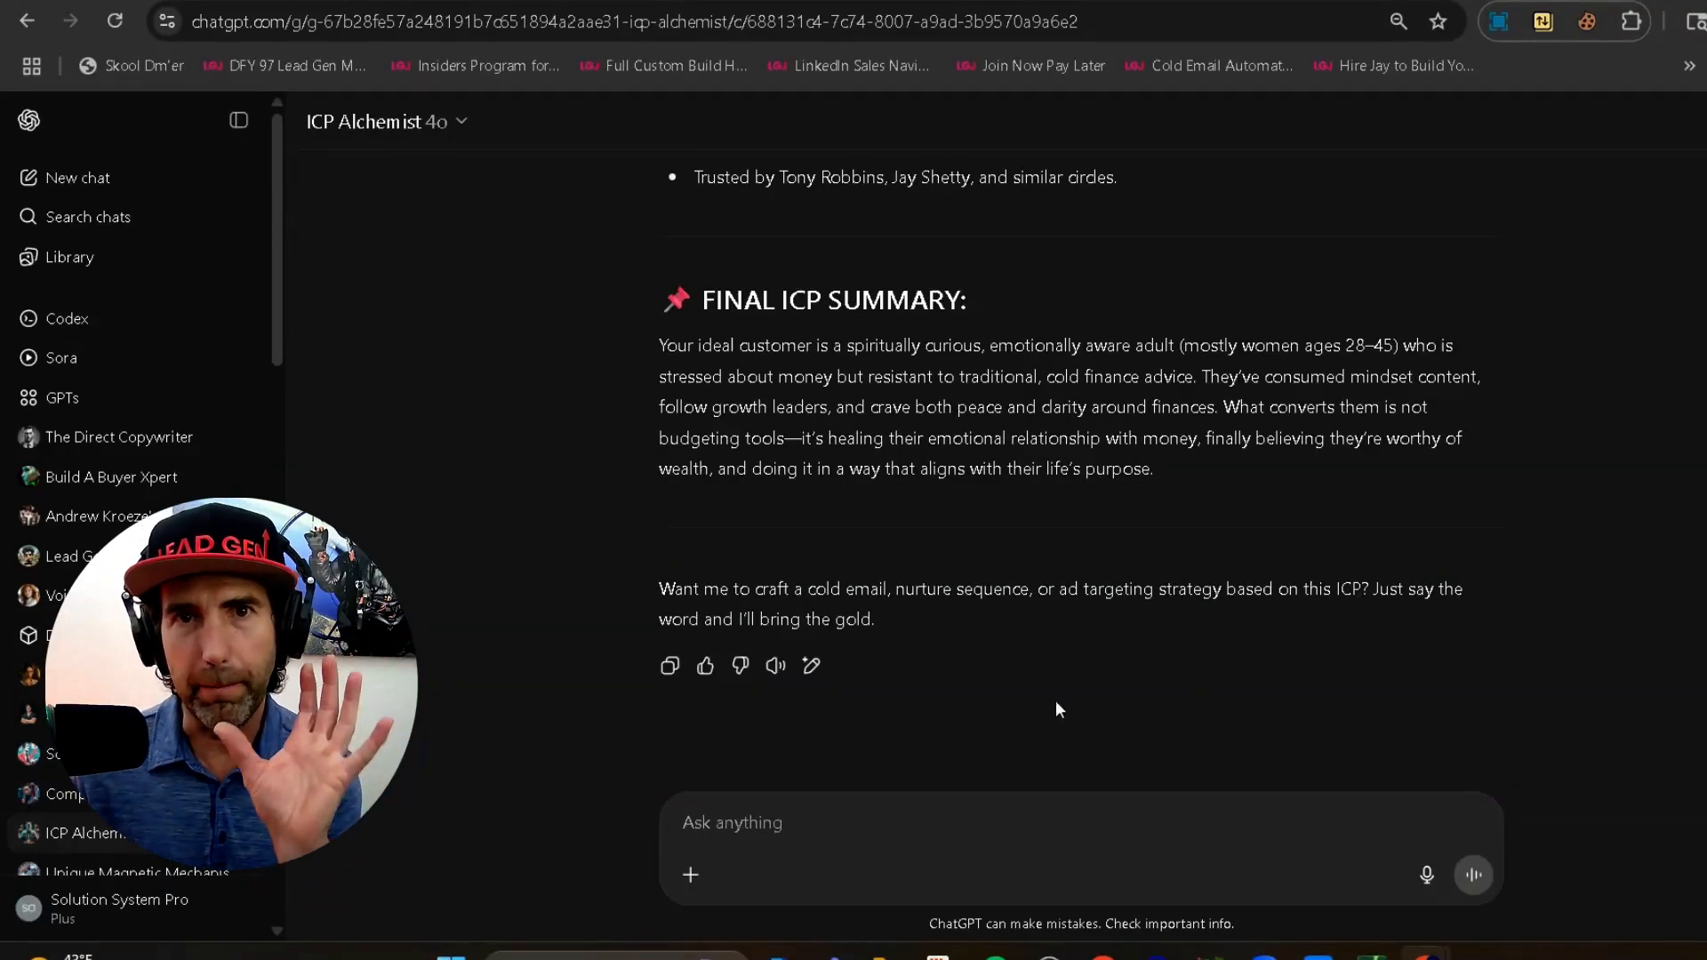
# Step: Copy the full ICP response, paste it at the end of the Lewis Howes 7 figure offer doc, and check the pasted sections
pyautogui.click(671, 666)
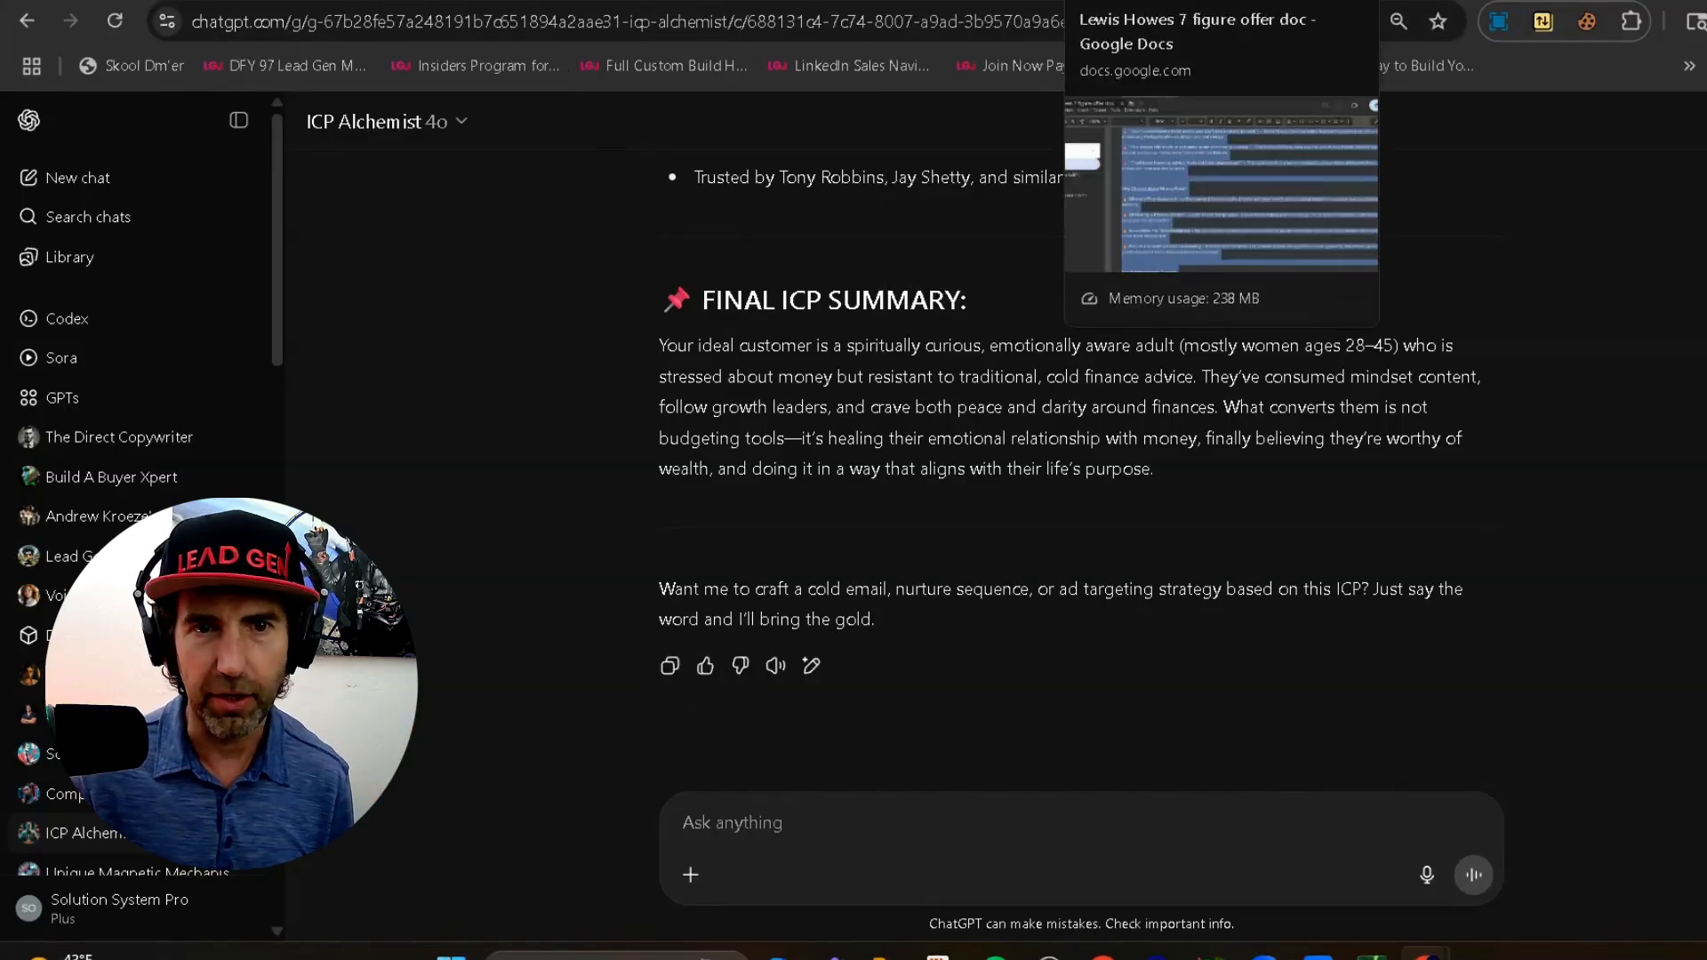
pyautogui.click(1147, 2)
pyautogui.scroll(-12, 994, 498)
pyautogui.press('BackSpace')
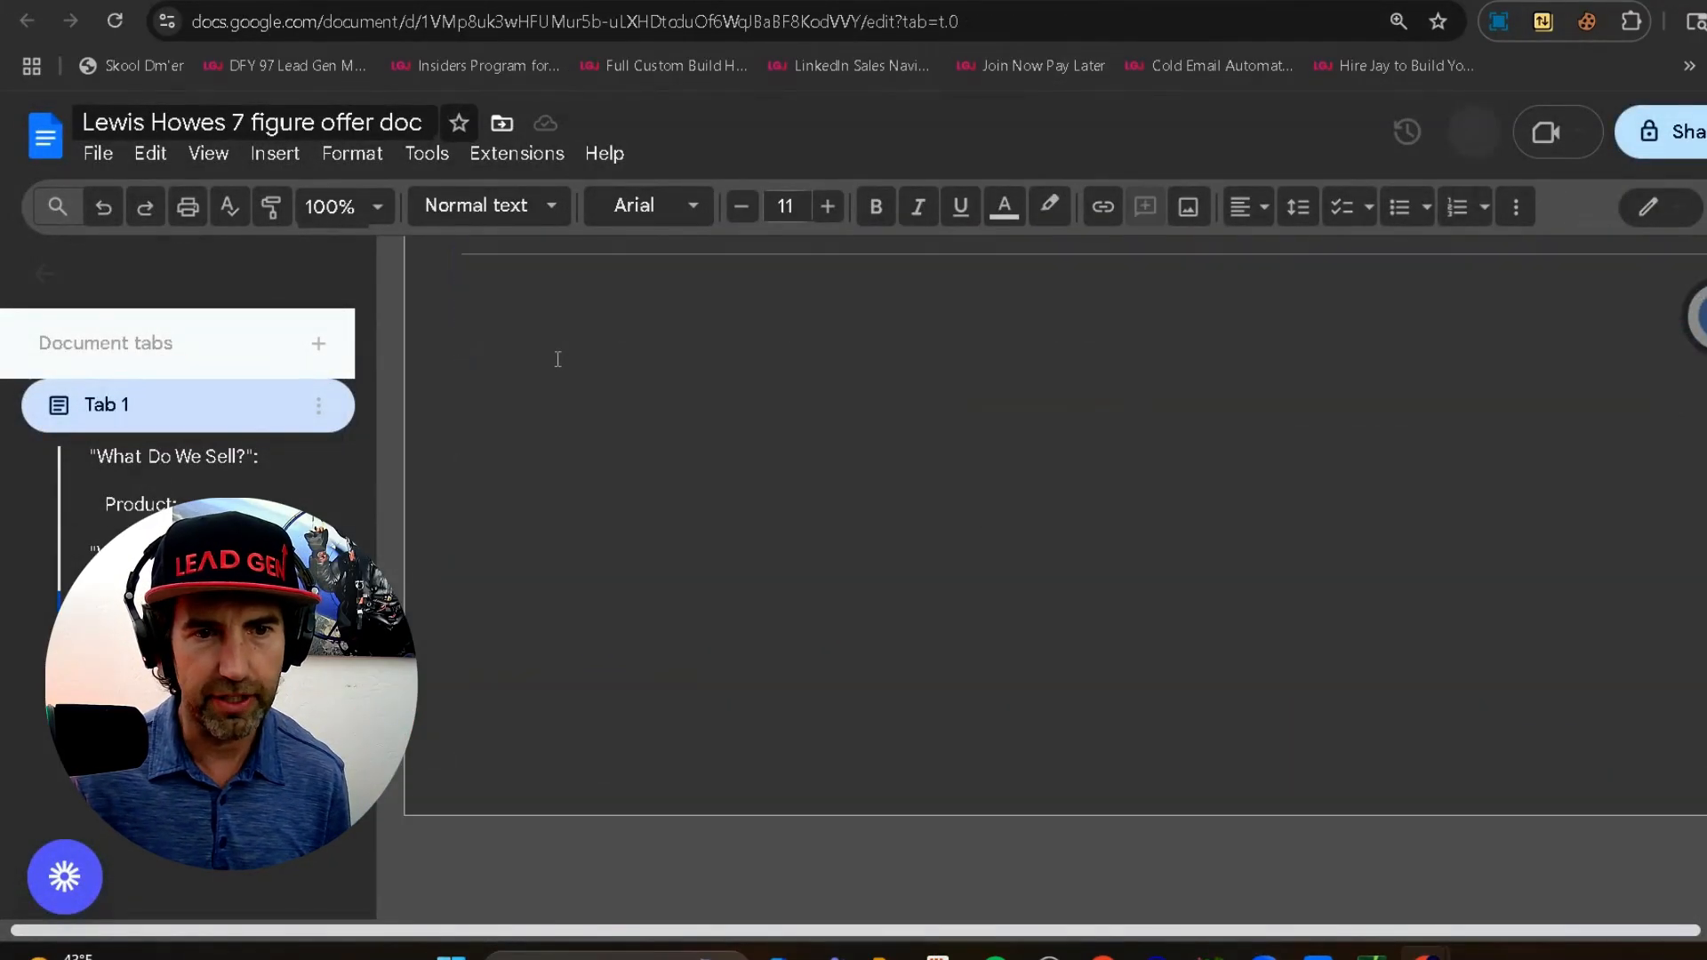
pyautogui.hotkey('ctrl', 'v')
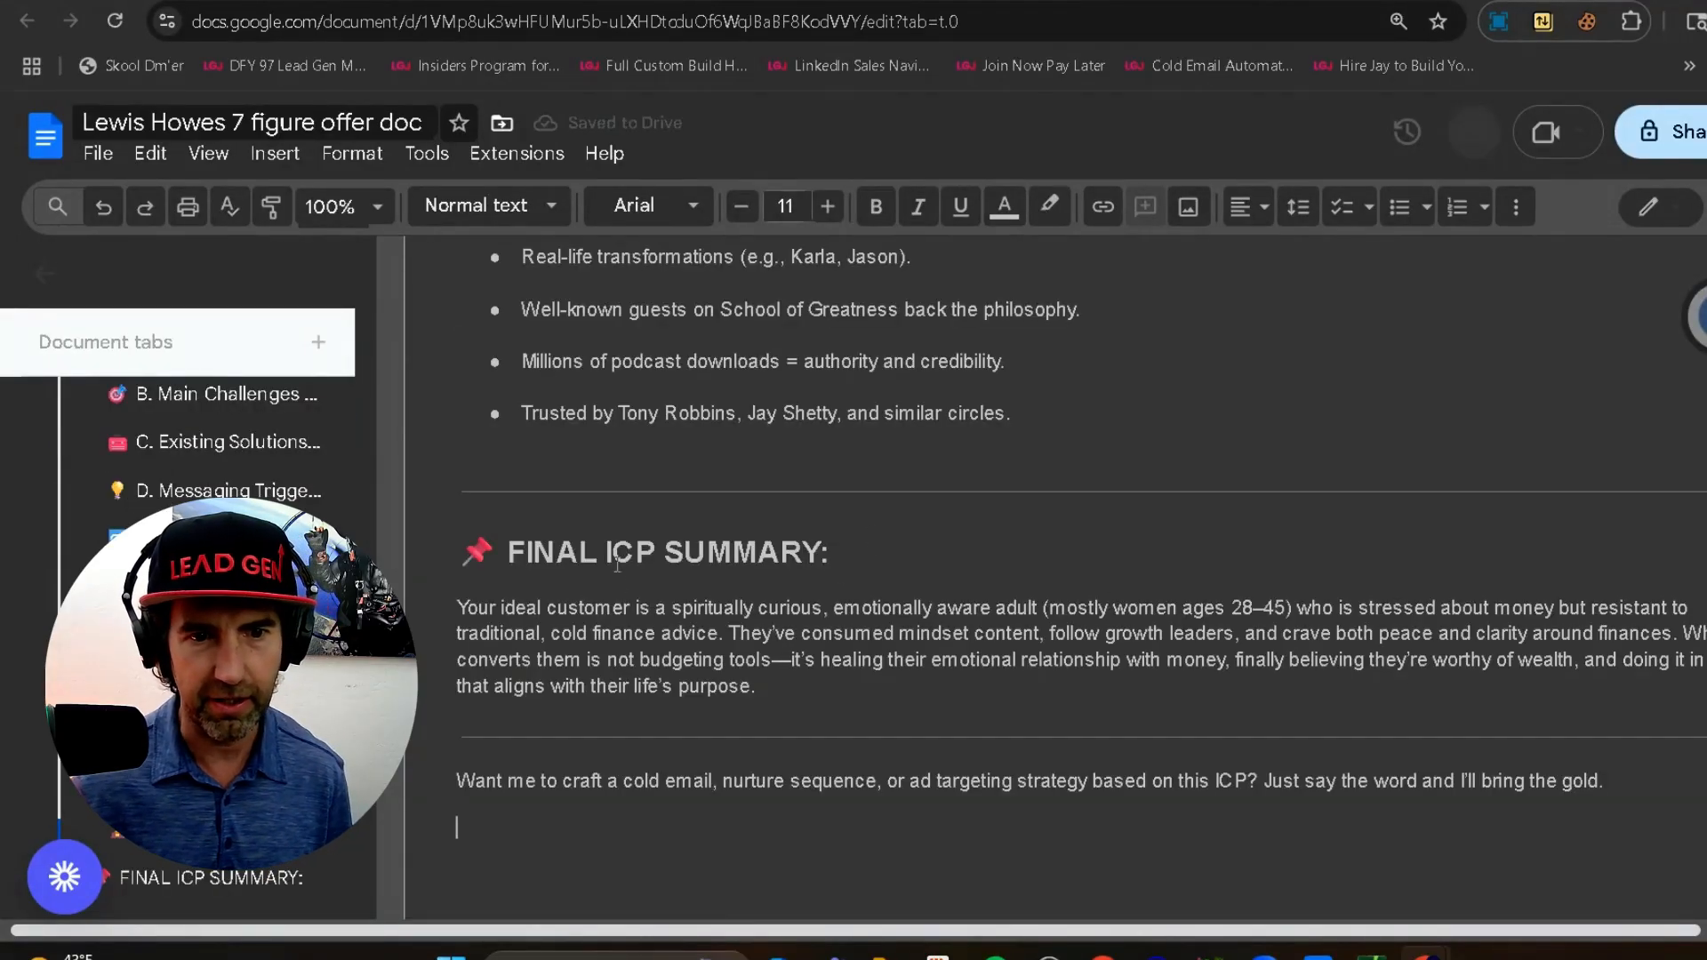
pyautogui.scroll(15, 1174, 604)
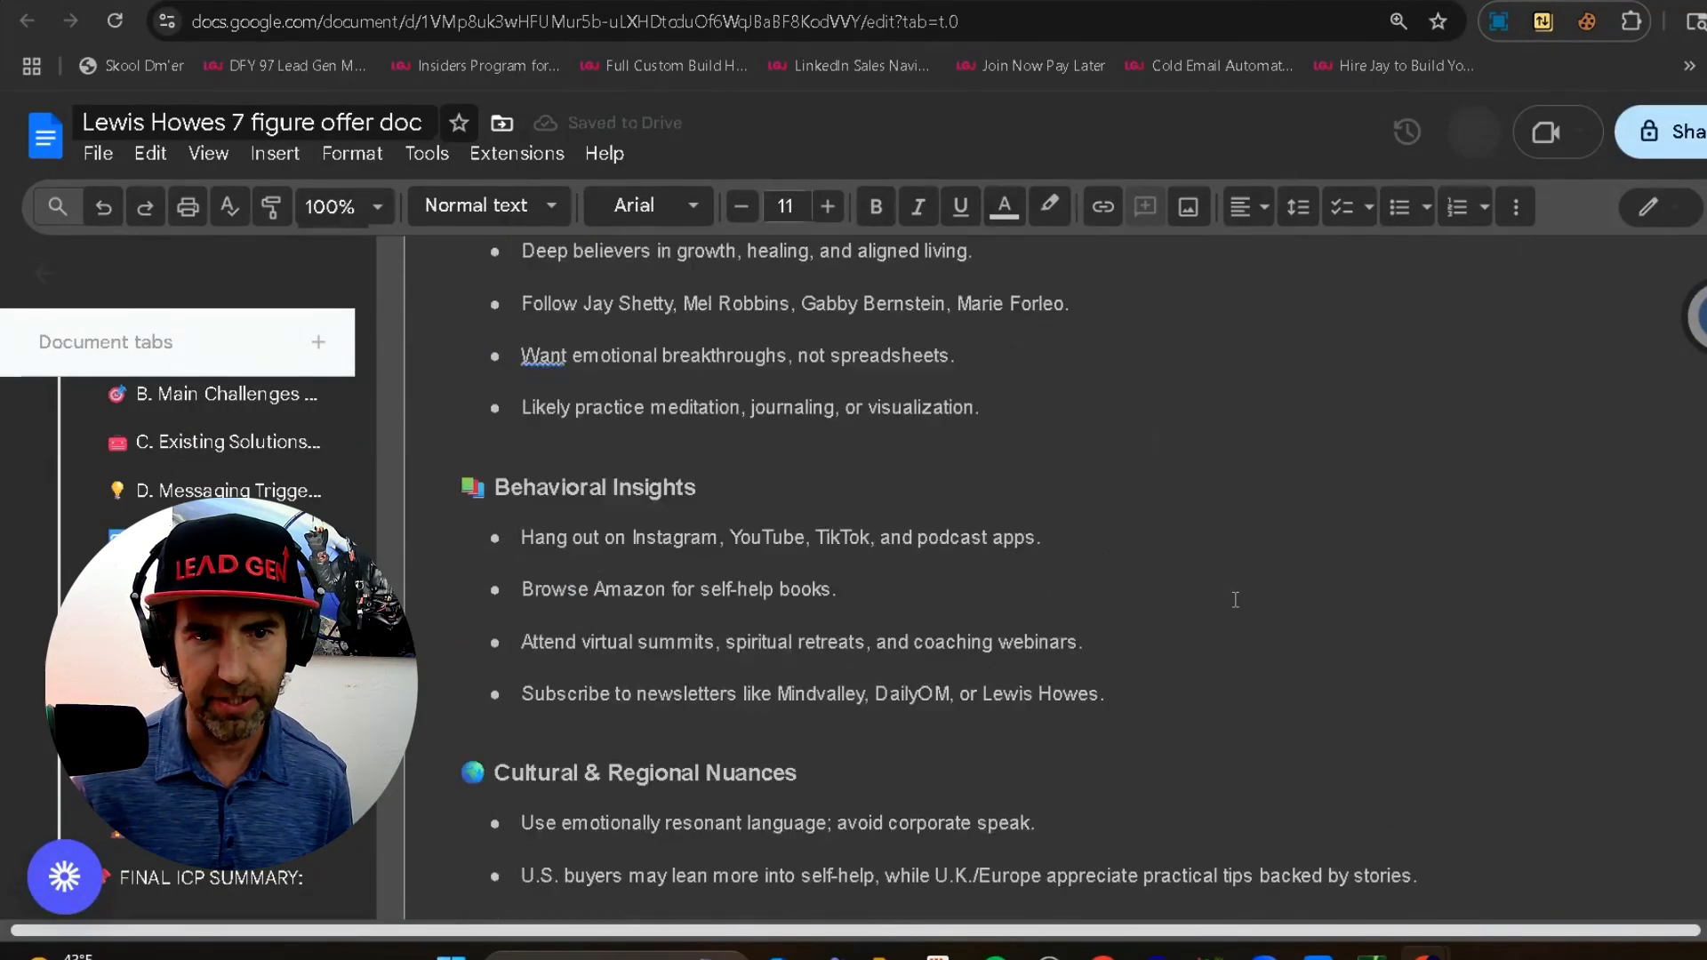
pyautogui.scroll(4, 1235, 599)
pyautogui.scroll(-11, 1241, 603)
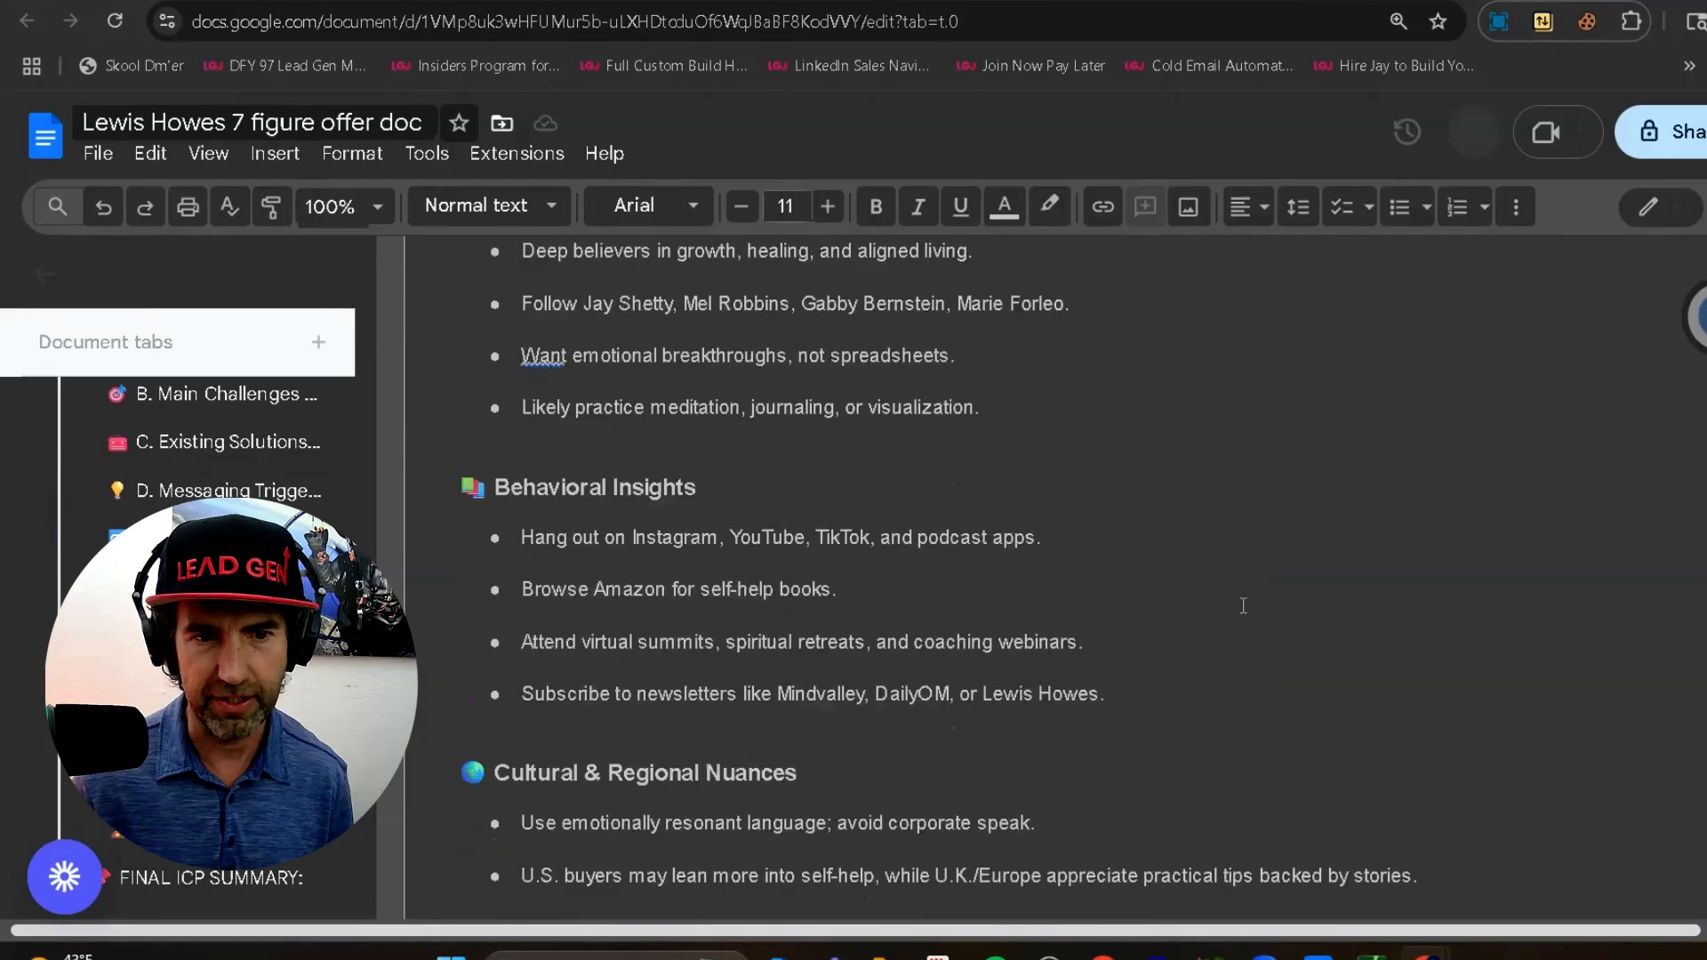
# Step: Return to the Notion guide and review its instructions from the product and market section through "Create Your Buyer Persona"
pyautogui.scroll(-8, 1242, 605)
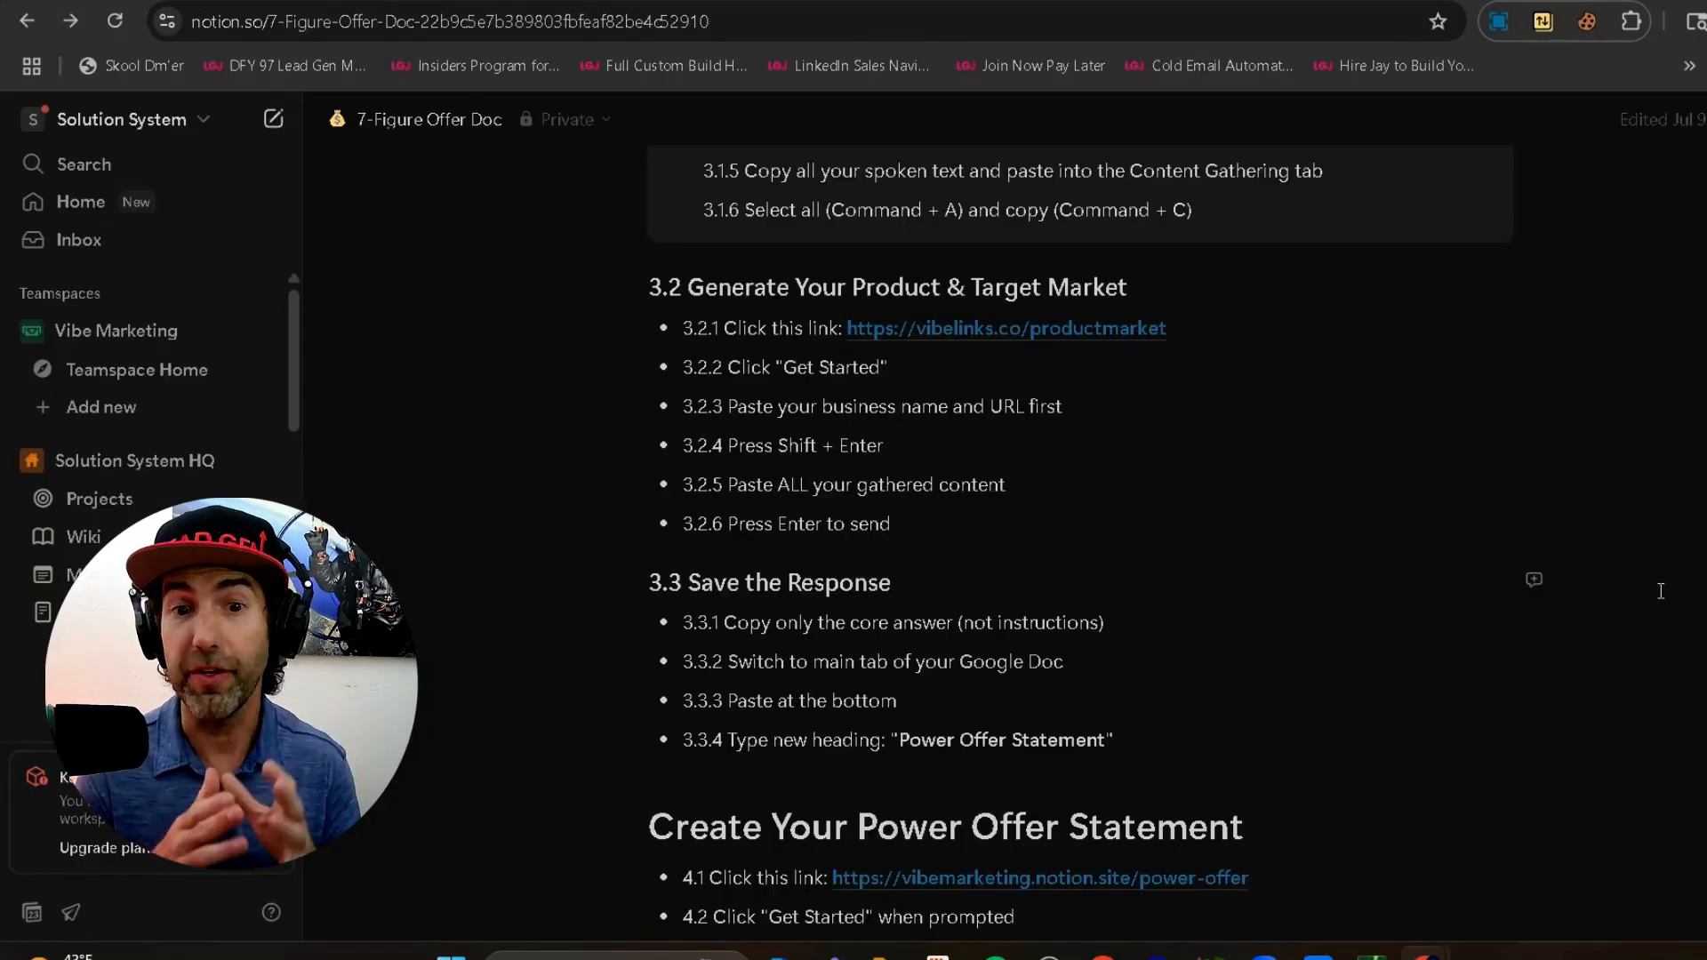
pyautogui.scroll(-5, 1660, 591)
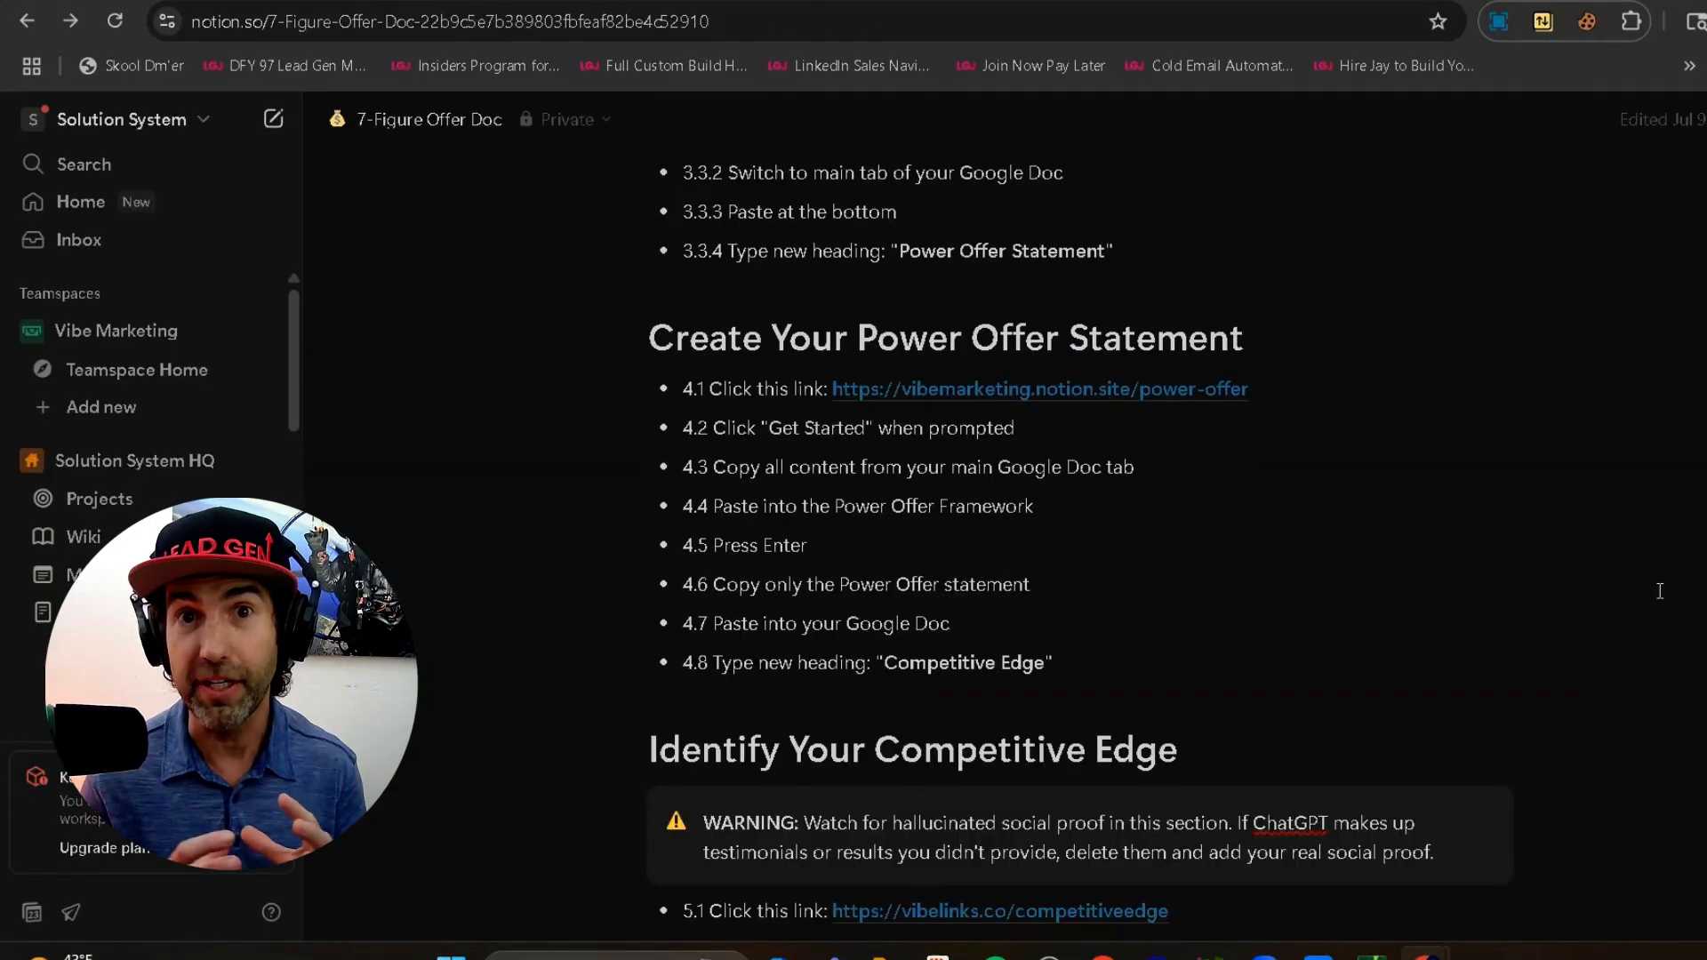
pyautogui.scroll(-3, 1661, 593)
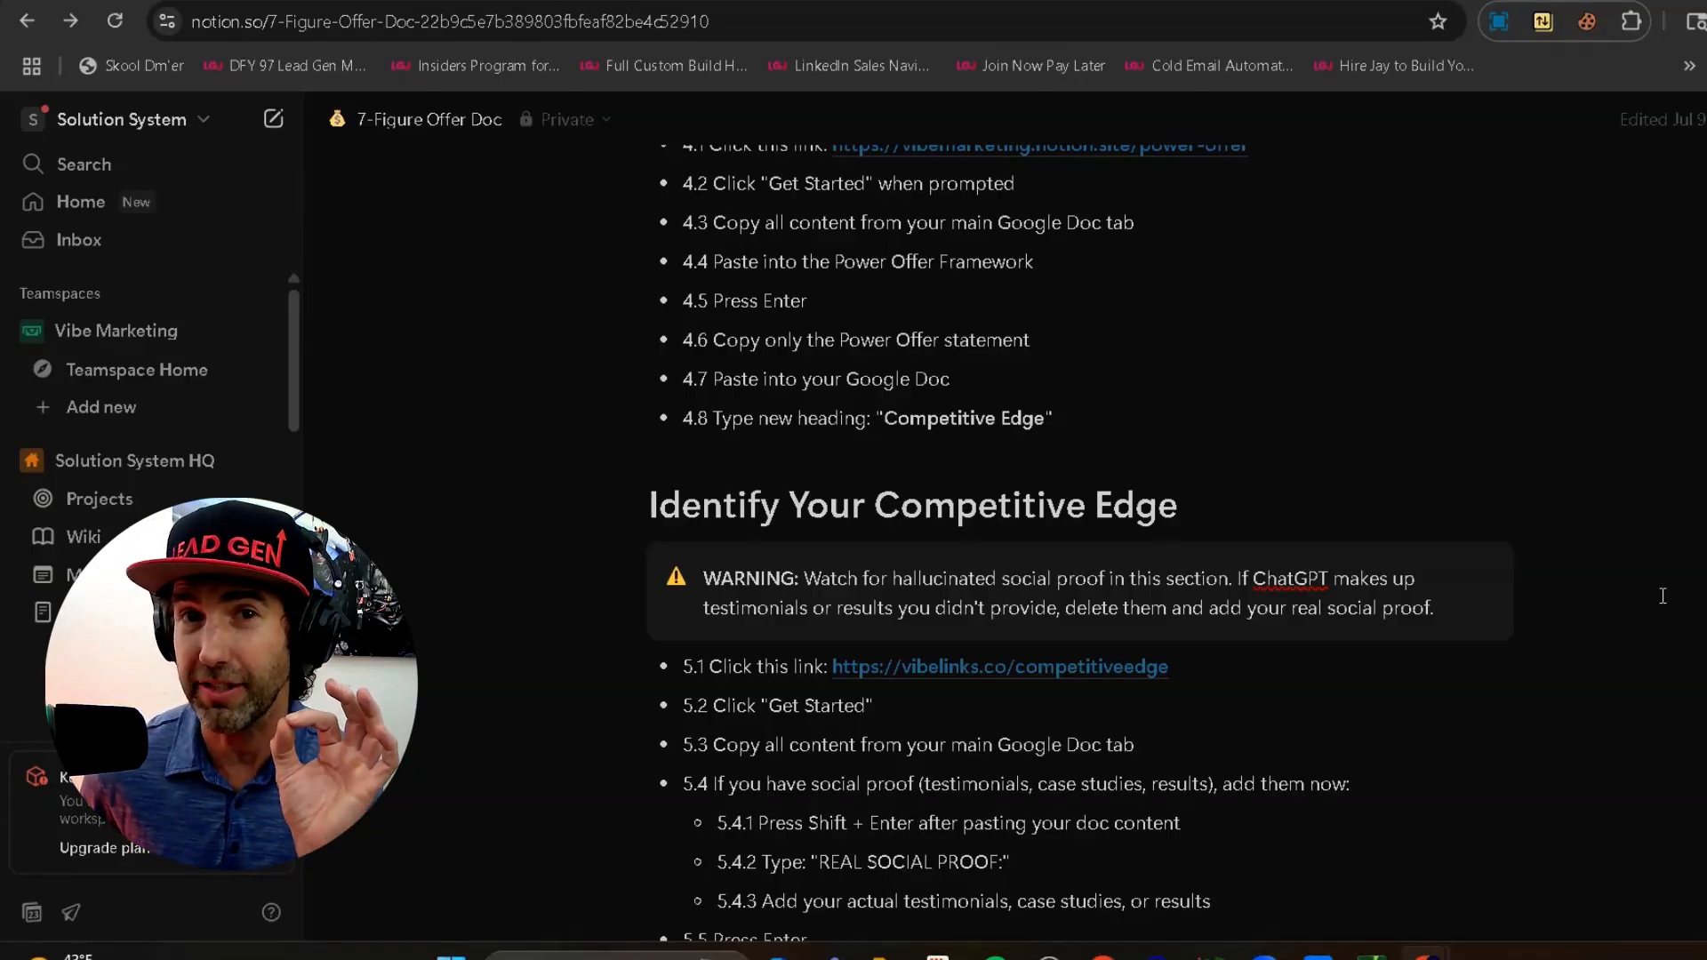
pyautogui.scroll(-10, 1662, 596)
pyautogui.scroll(1, 1468, 421)
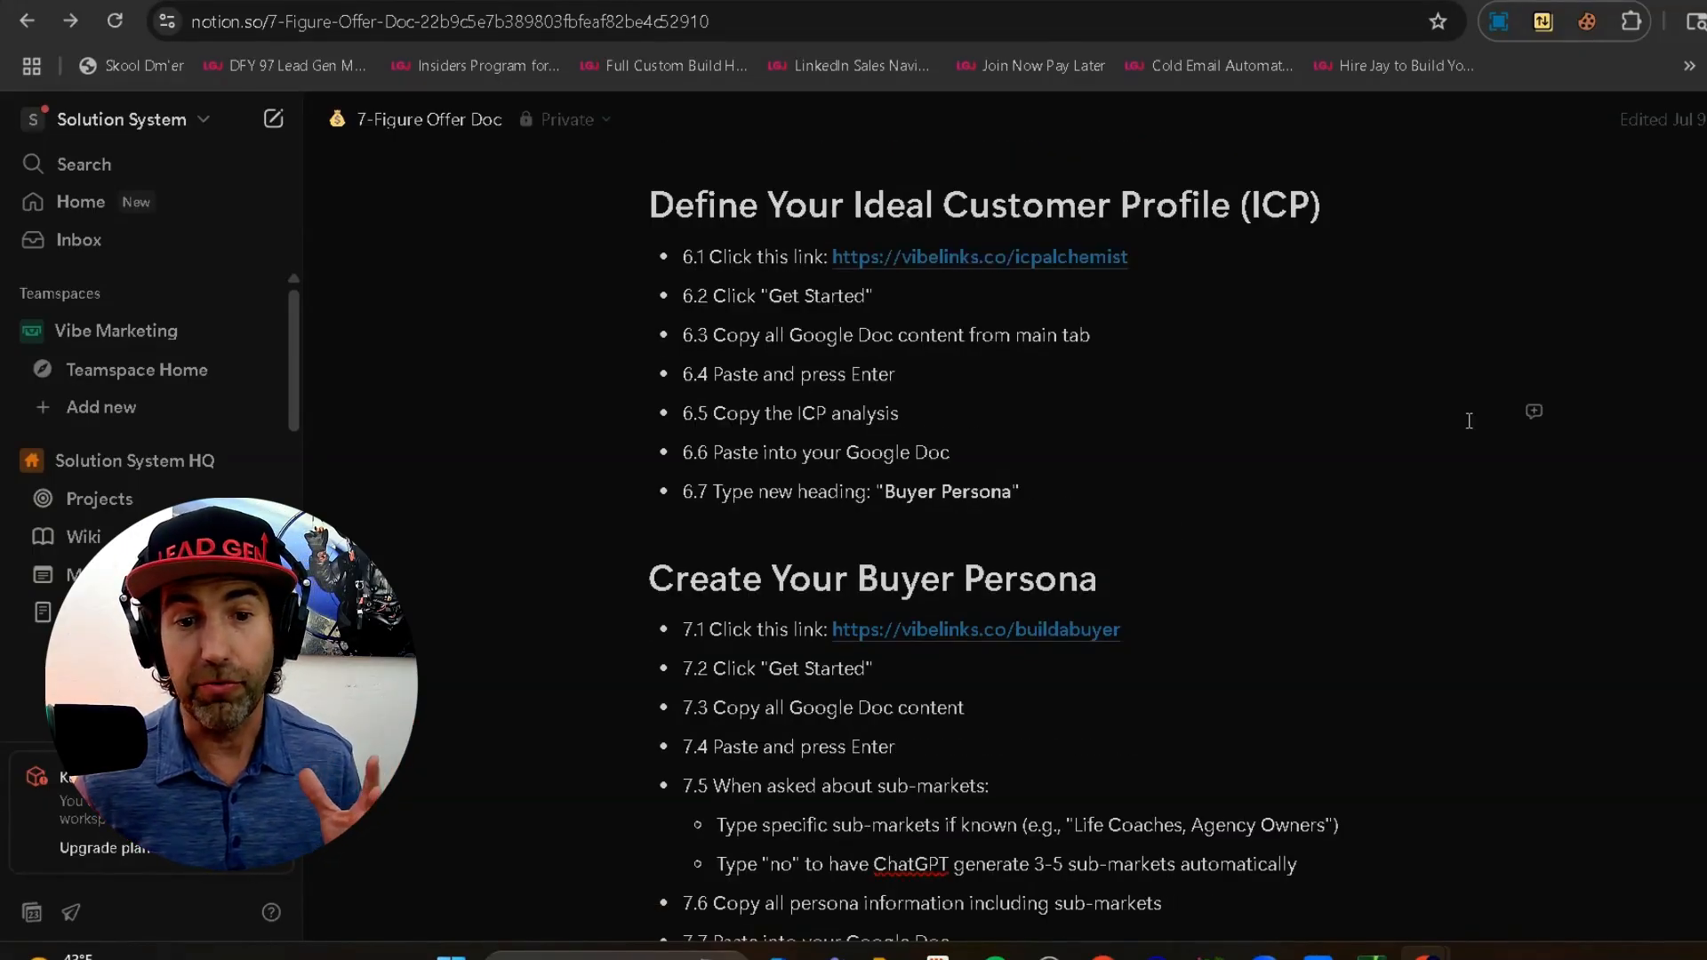